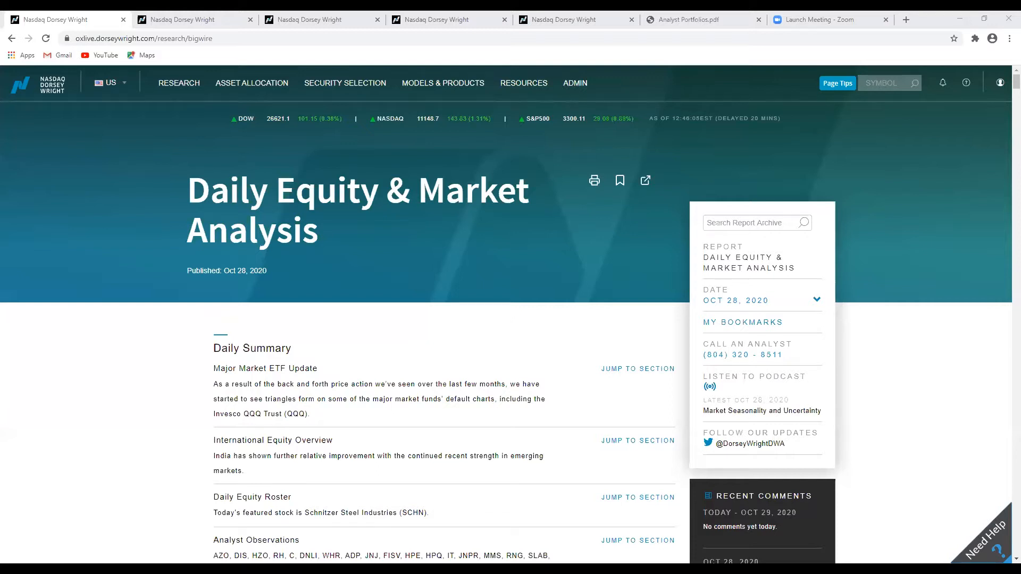
Go to Custom Models and start creating a new model.
click(451, 85)
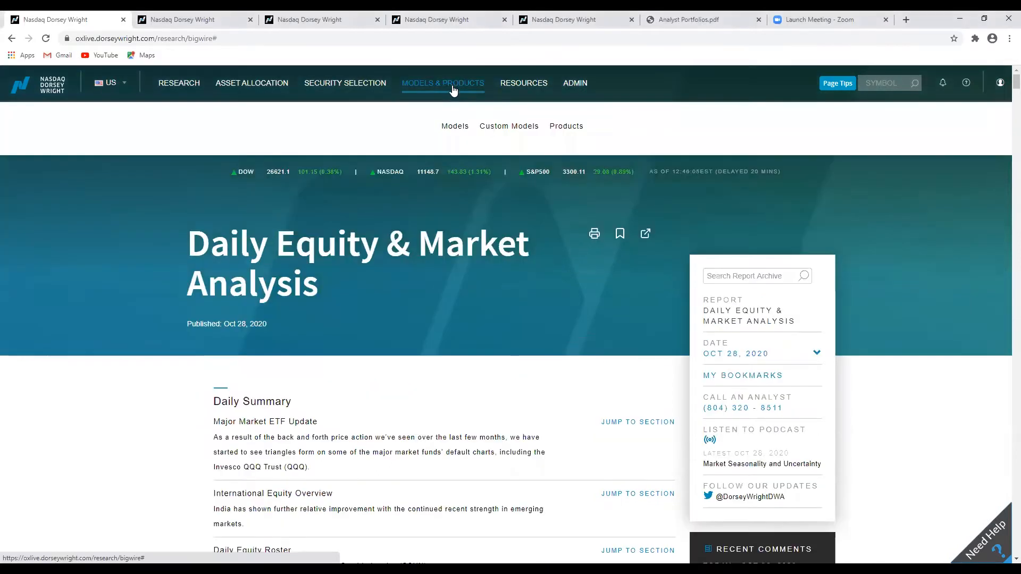
click(495, 131)
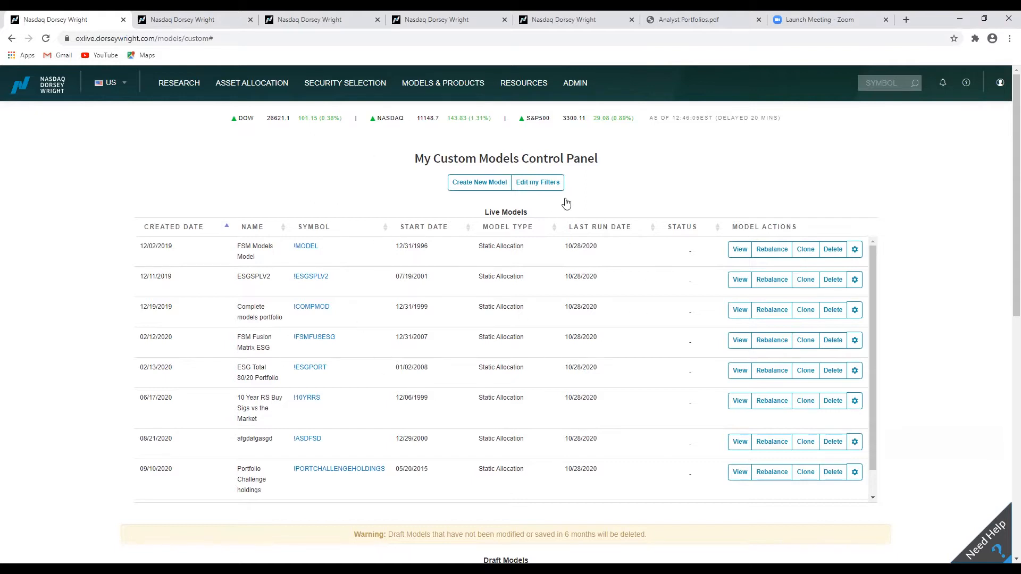
click(457, 190)
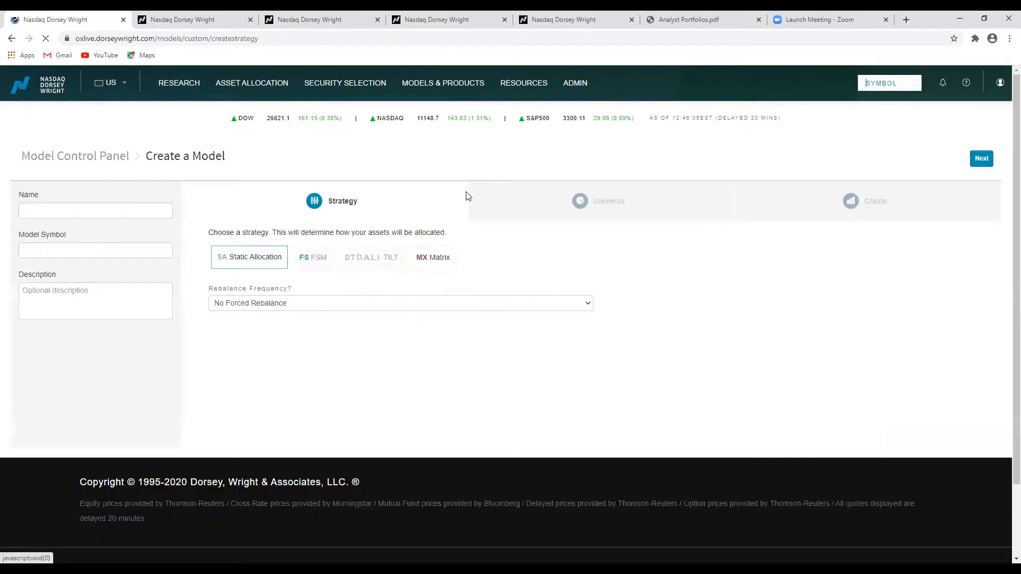
Name the model "Test for Matrix Model Webinar".
click(163, 206)
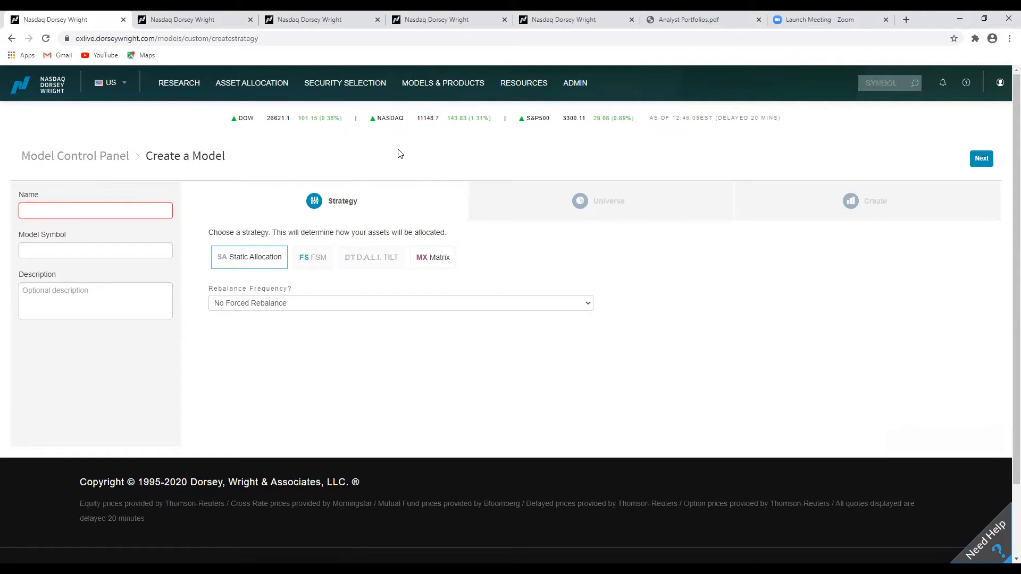
text(Test for Matrix M)
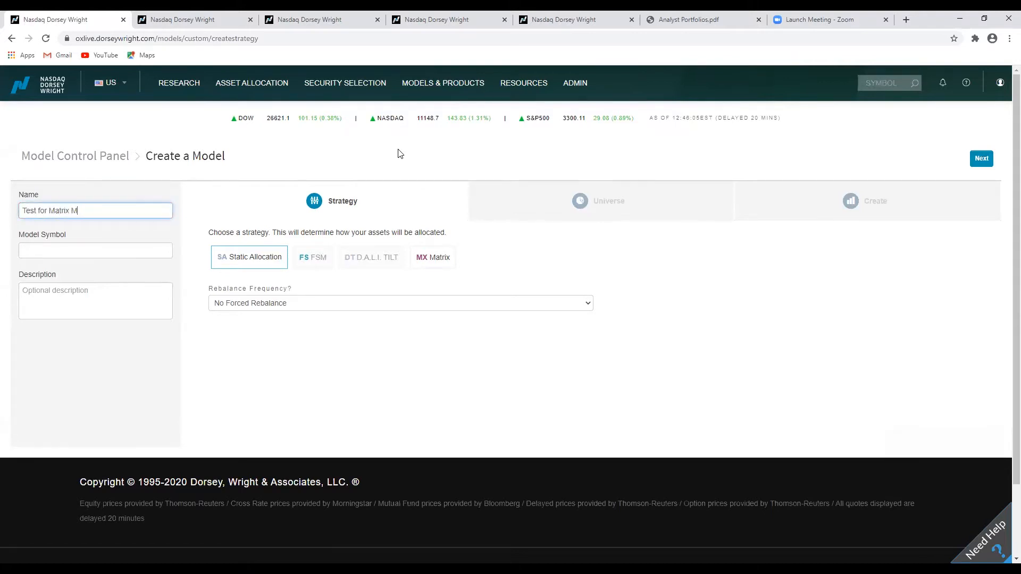
text(odel Webinar)
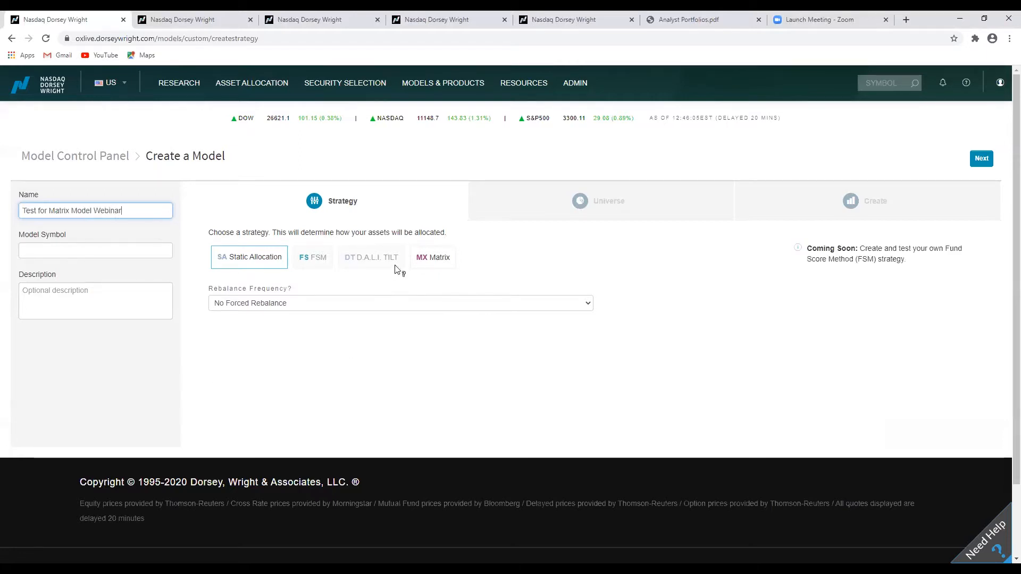
Choose the Matrix strategy and set the matrix type to Custom Matrices.
click(438, 264)
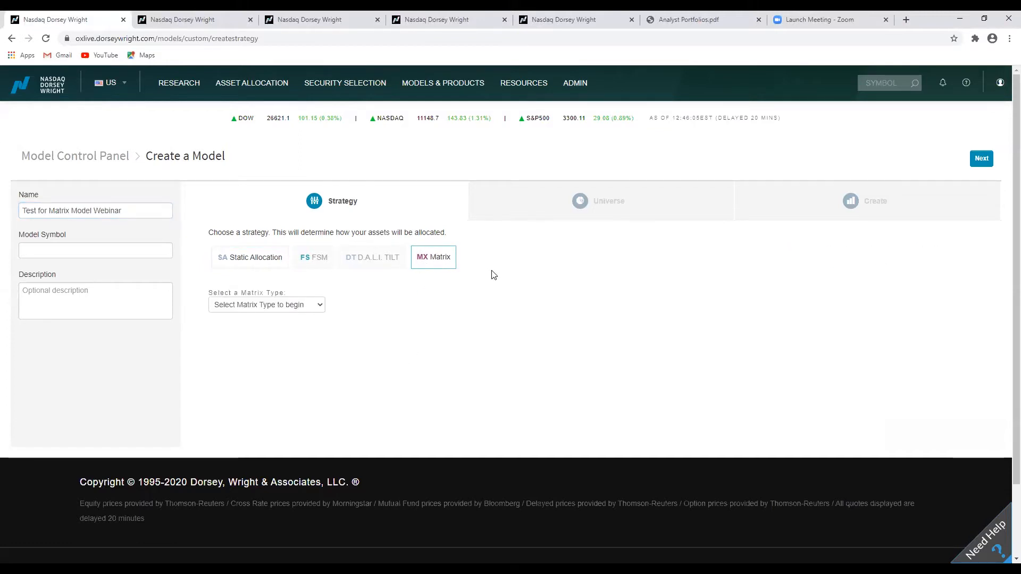
click(317, 307)
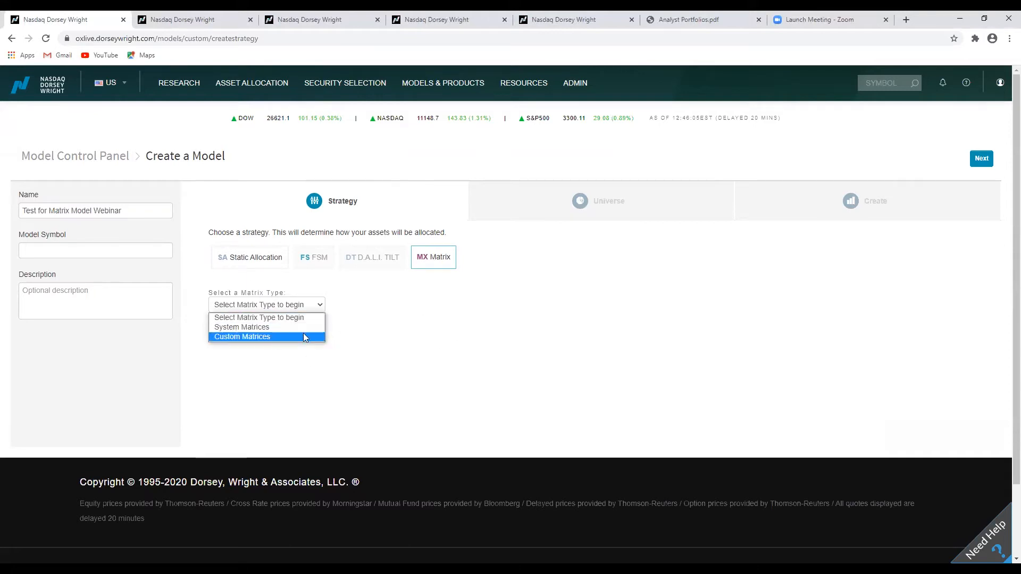
click(271, 338)
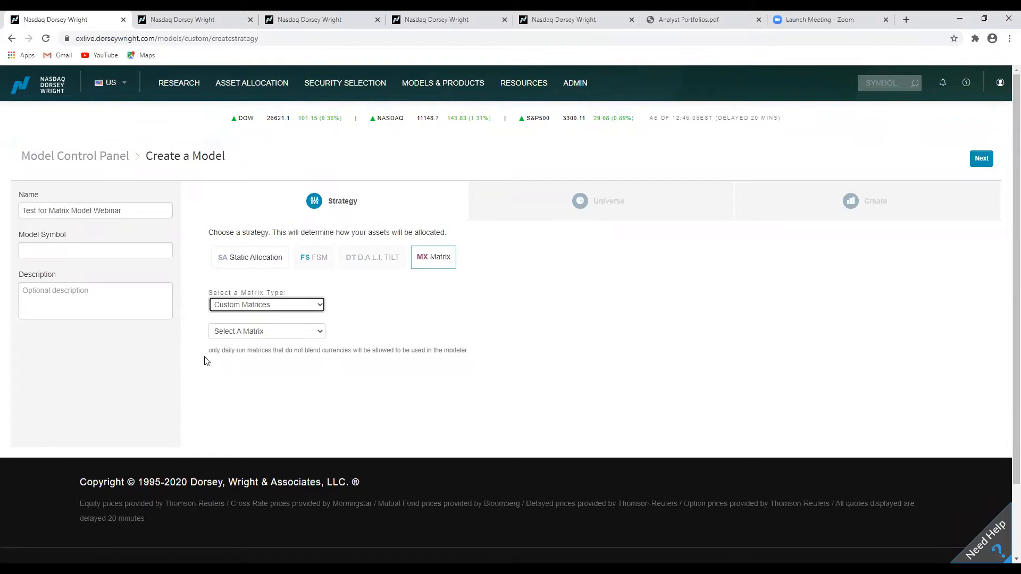
drag(207, 356, 392, 363)
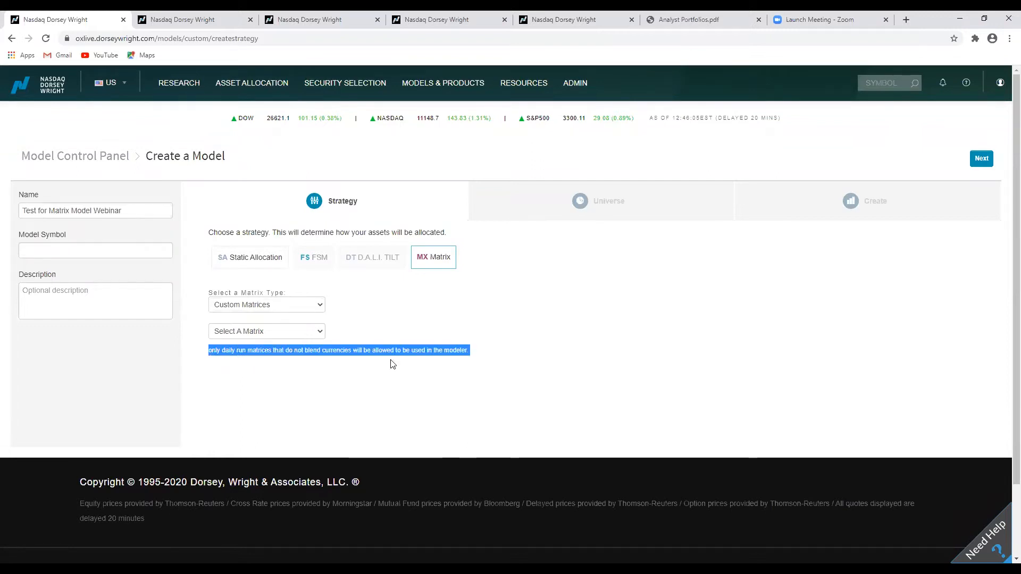
click(474, 356)
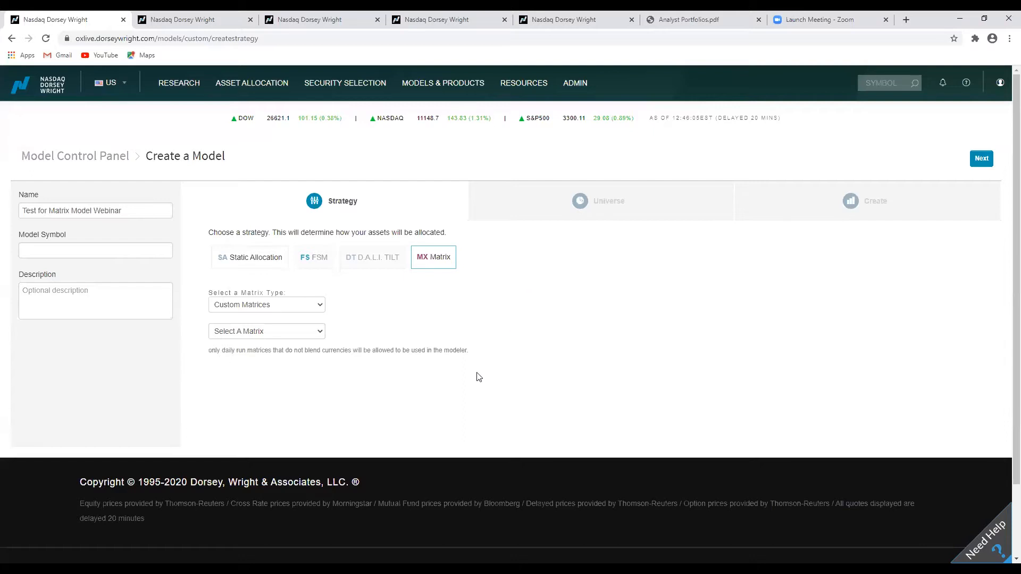
Switch the matrix type to System Matrices and pick the Popular Premades (14) category.
click(316, 312)
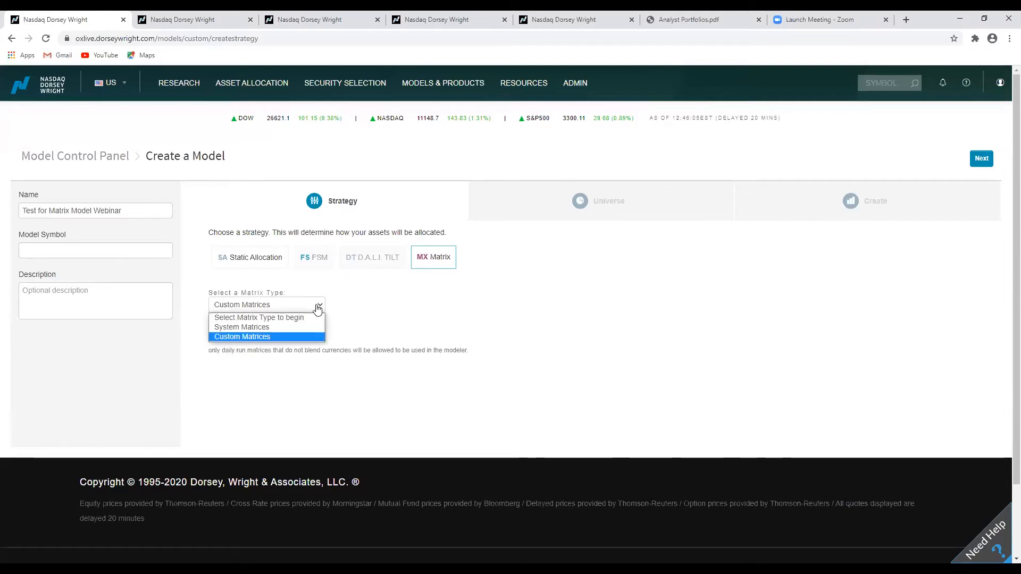
click(276, 327)
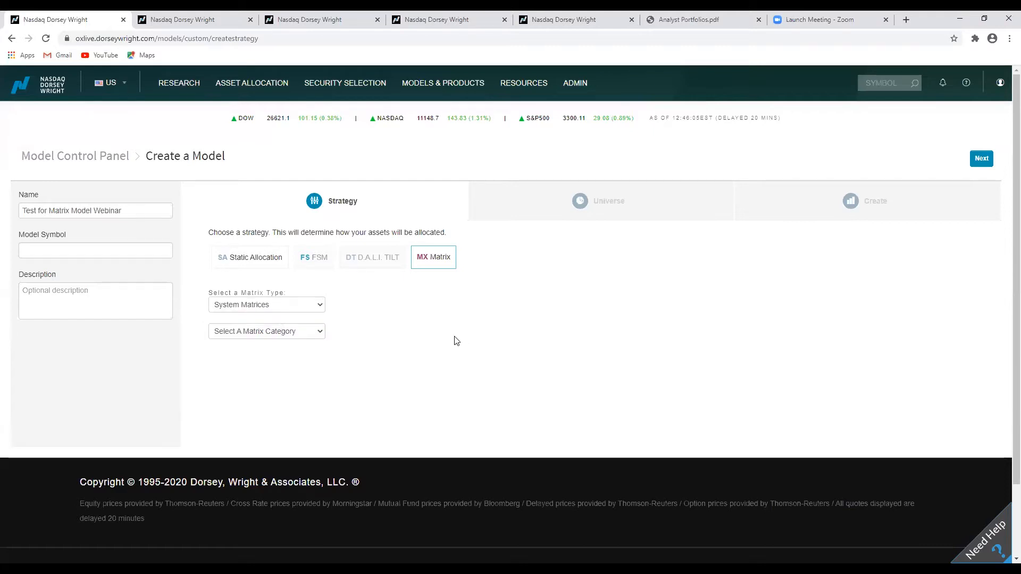
click(319, 333)
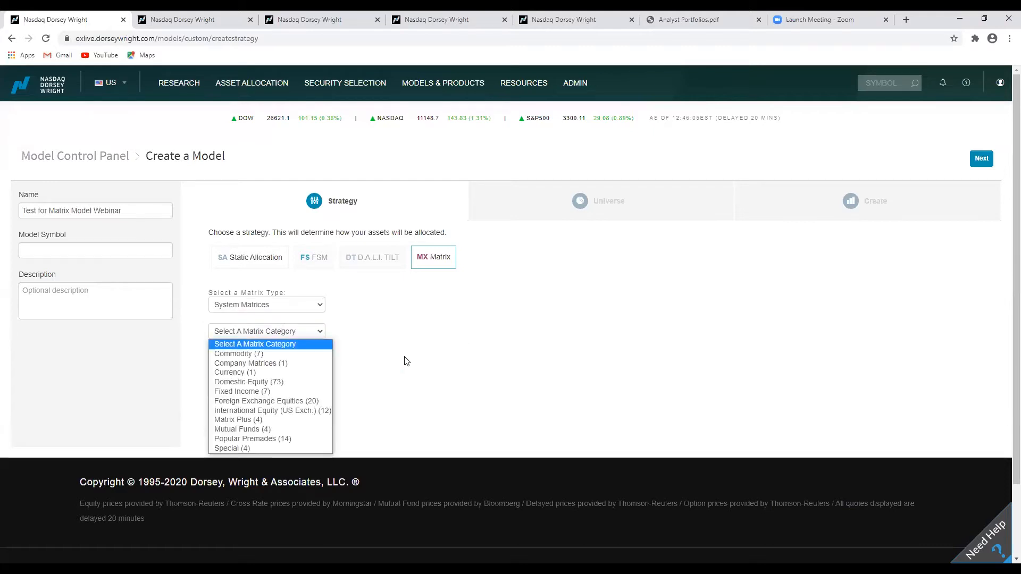
scroll(407, 361, down, 2)
click(318, 245)
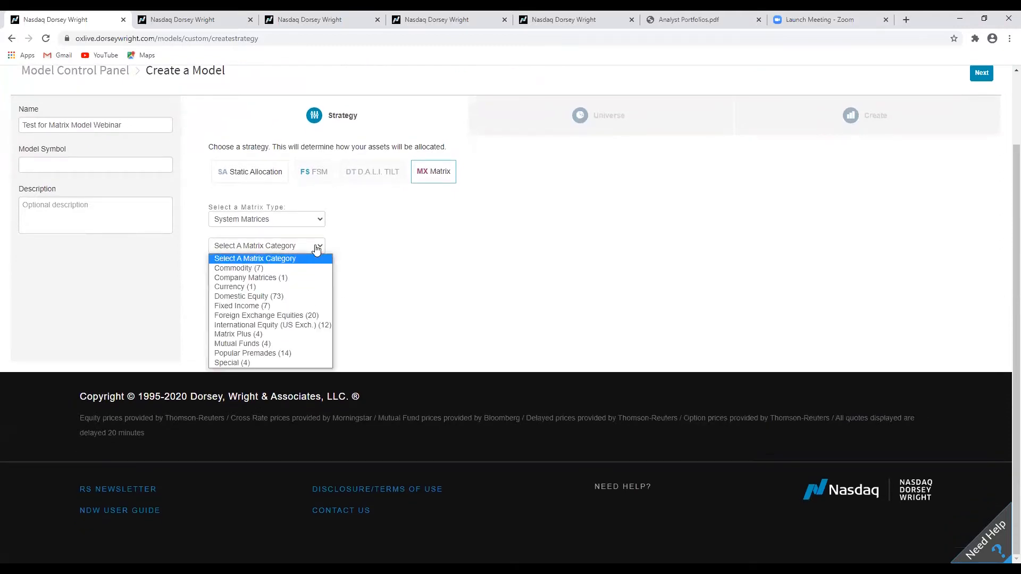
scroll(395, 298, up, 2)
click(319, 332)
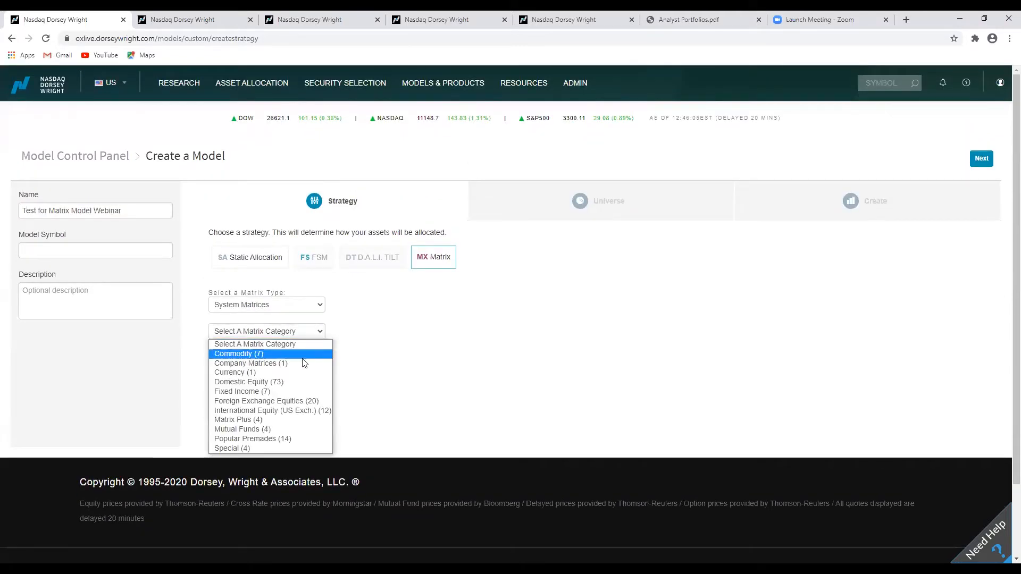
click(281, 440)
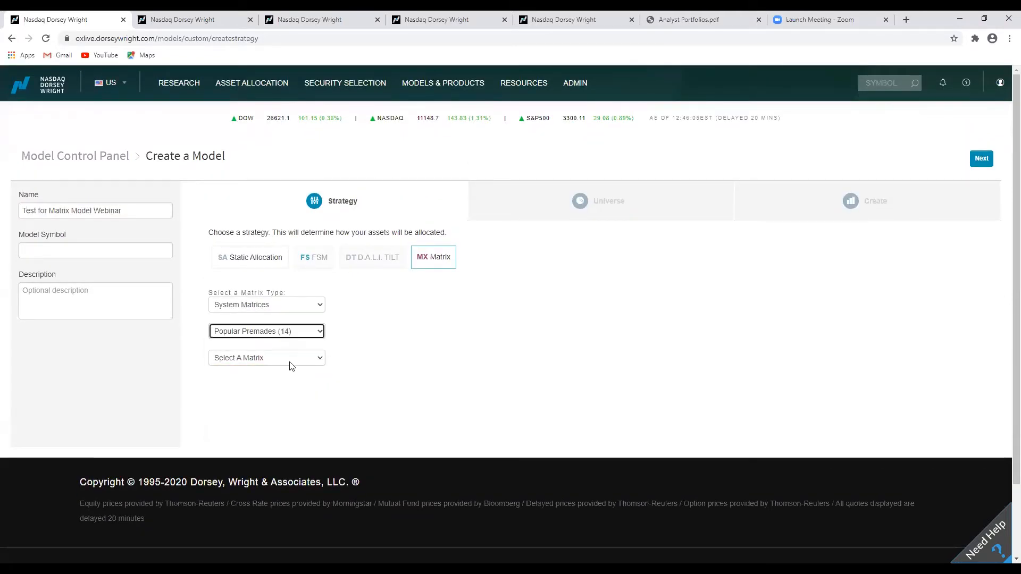
Select the Nasdaq 100 TR with MNYMKT (104) matrix.
click(315, 361)
scroll(319, 345, down, 1)
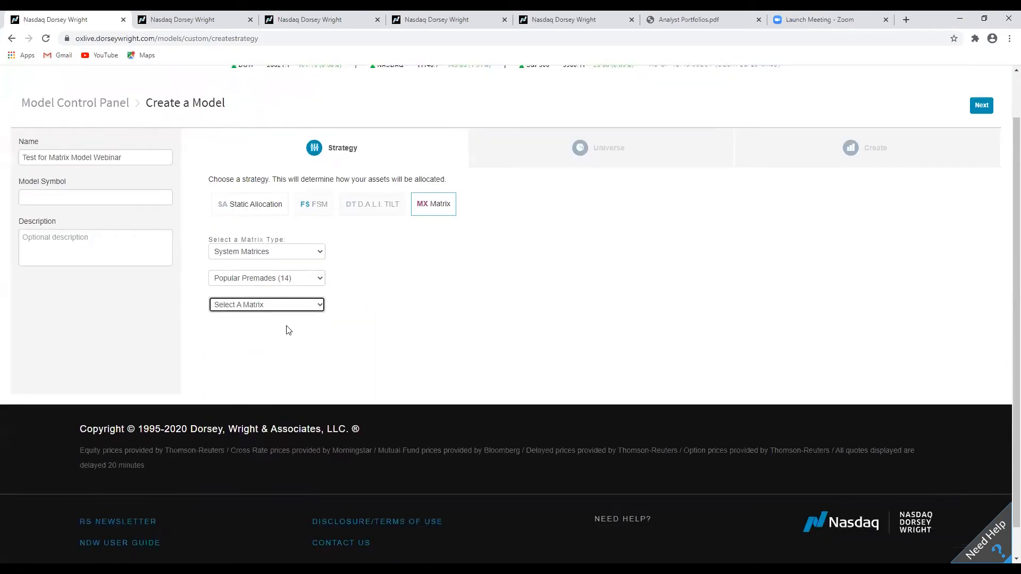
click(296, 308)
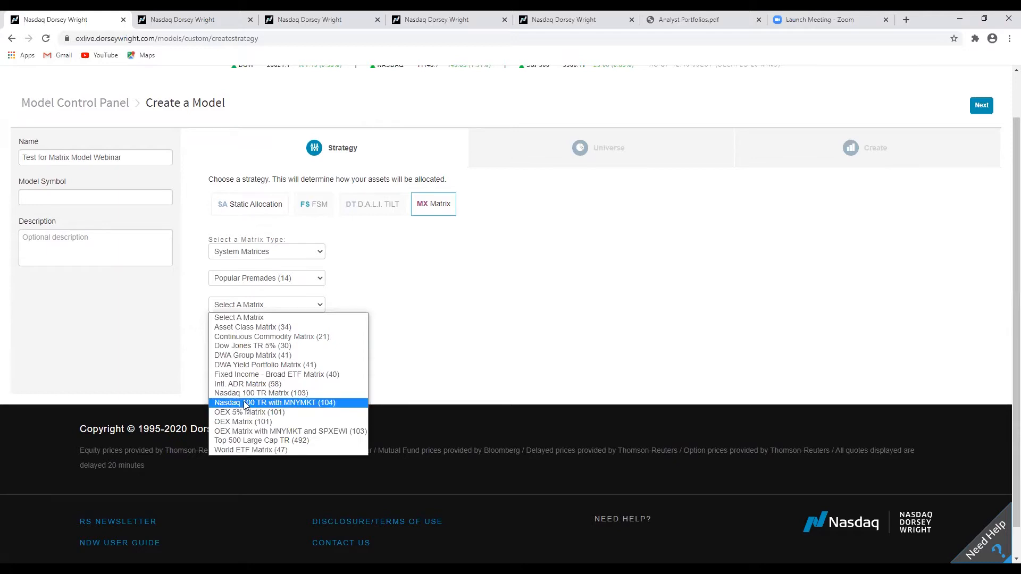
click(311, 404)
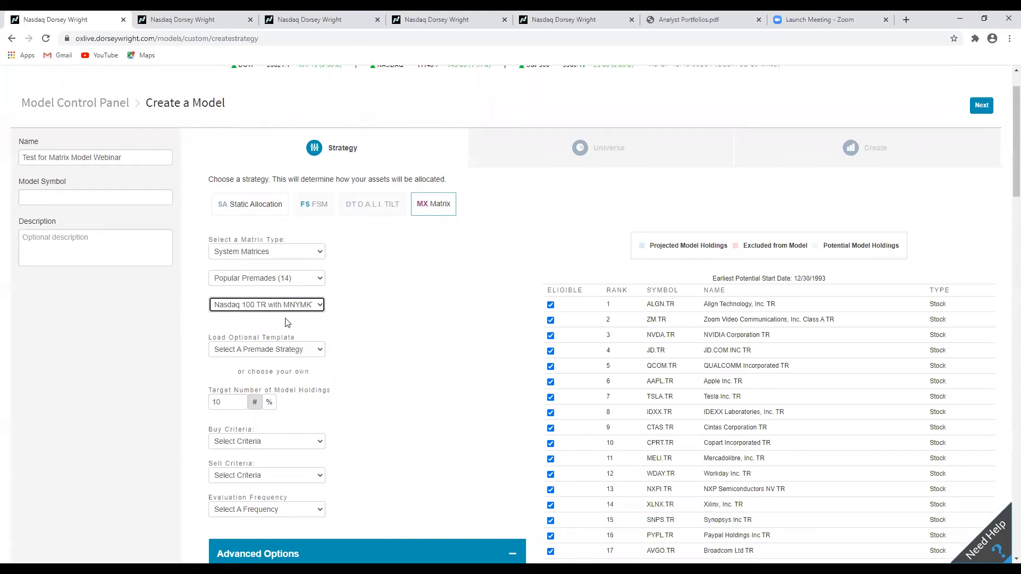
click(314, 311)
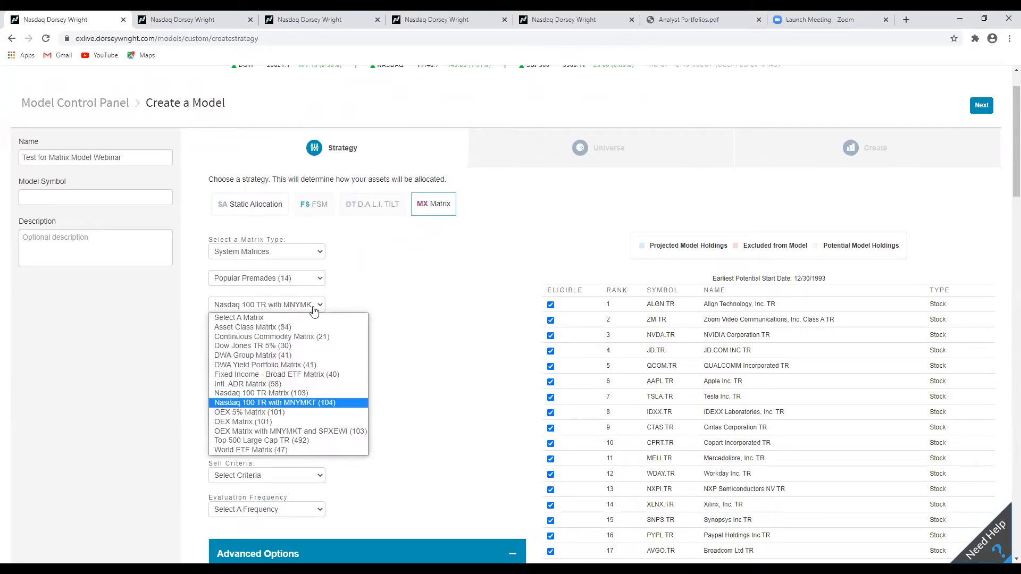
click(314, 311)
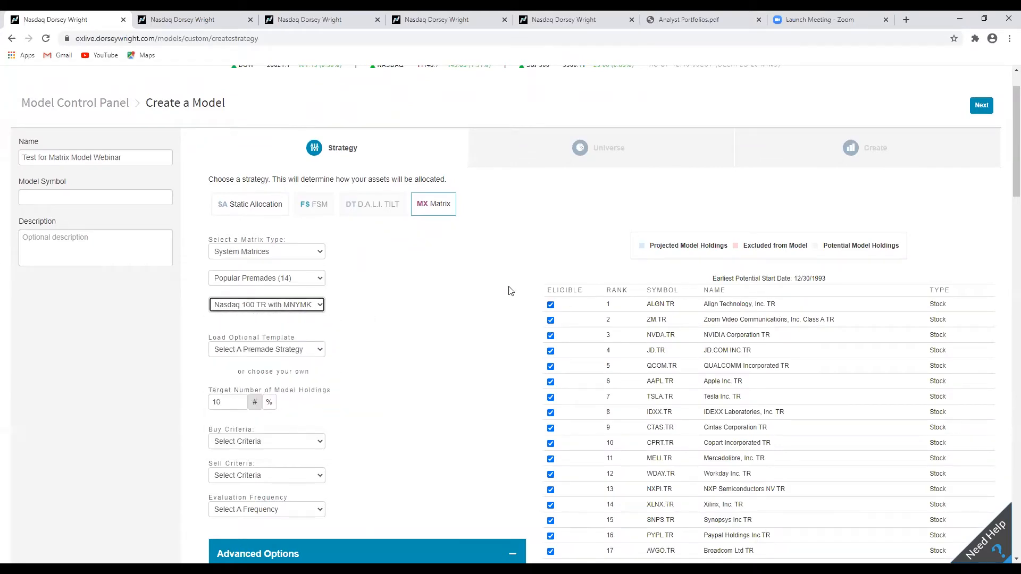
Review the matrix holdings list and advanced options, toggling TSLA.TR's eligibility off and back on.
scroll(509, 290, down, 1)
scroll(510, 289, down, 1)
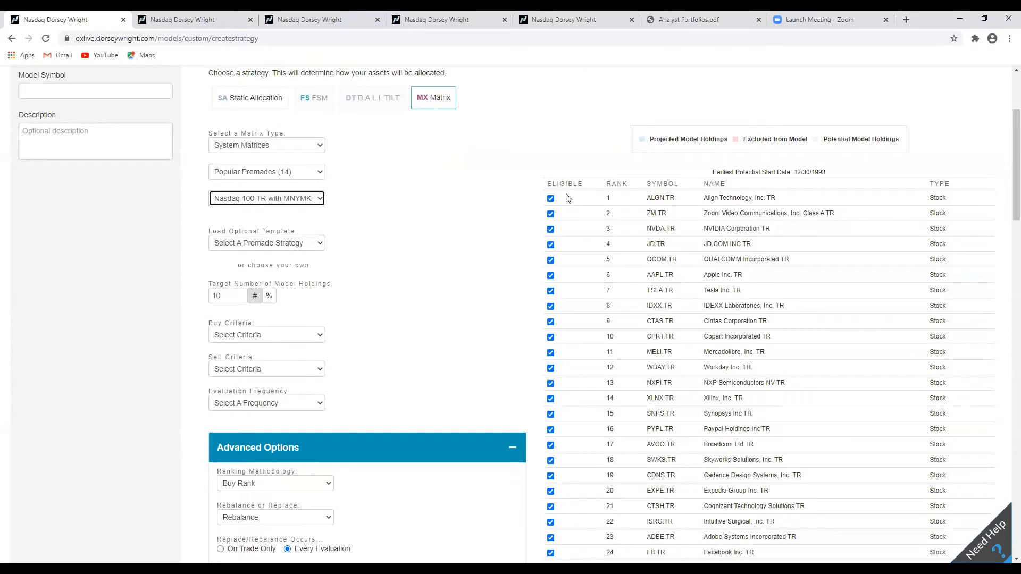
scroll(567, 198, down, 5)
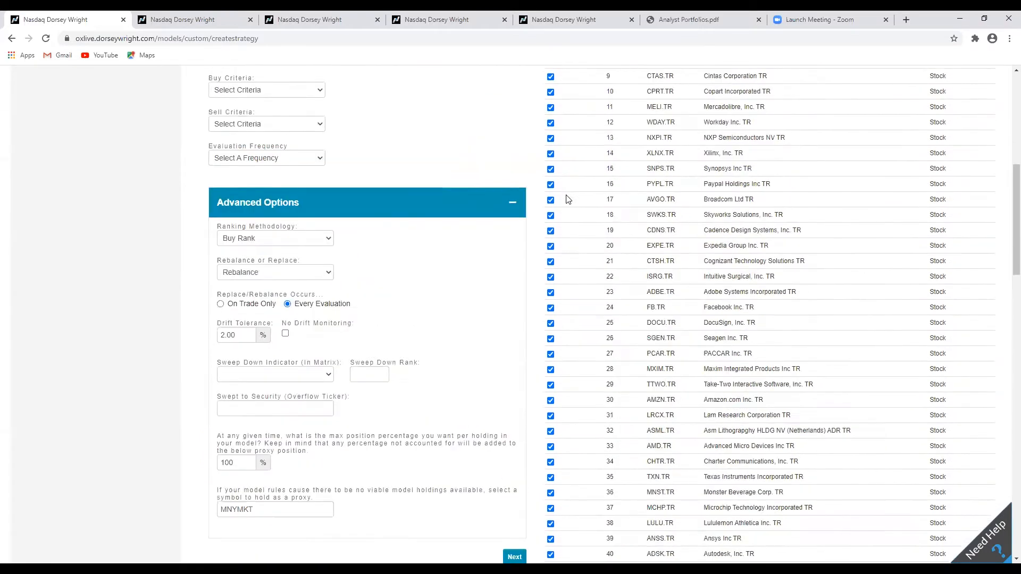
scroll(567, 198, up, 6)
scroll(540, 213, down, 1)
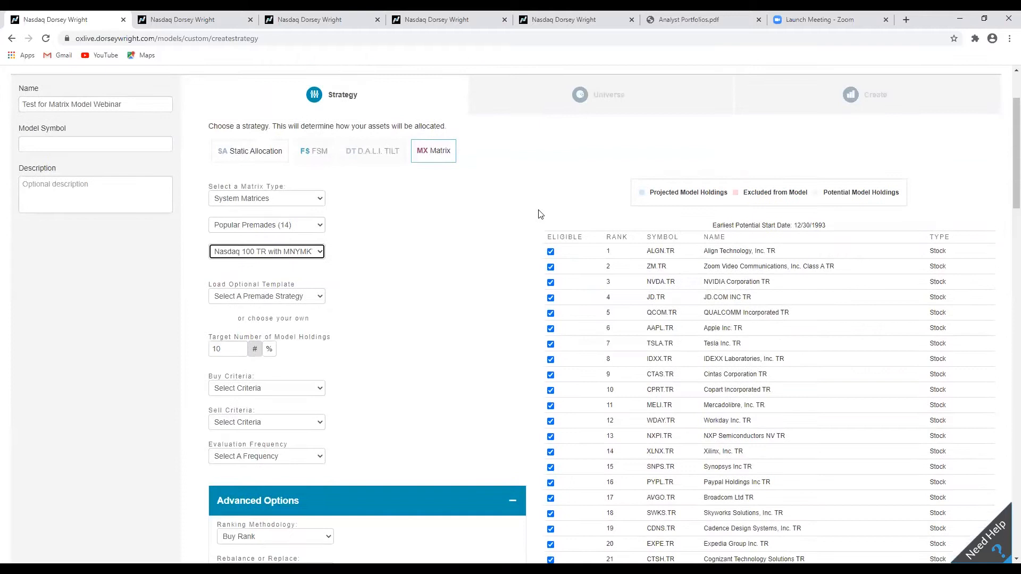
scroll(539, 214, down, 1)
scroll(521, 215, up, 1)
click(550, 344)
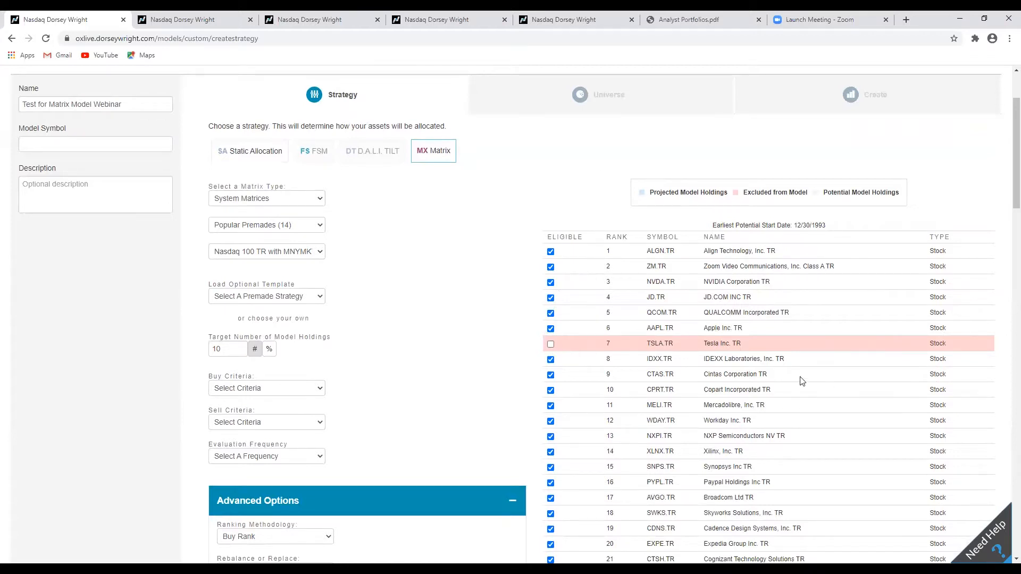
click(551, 344)
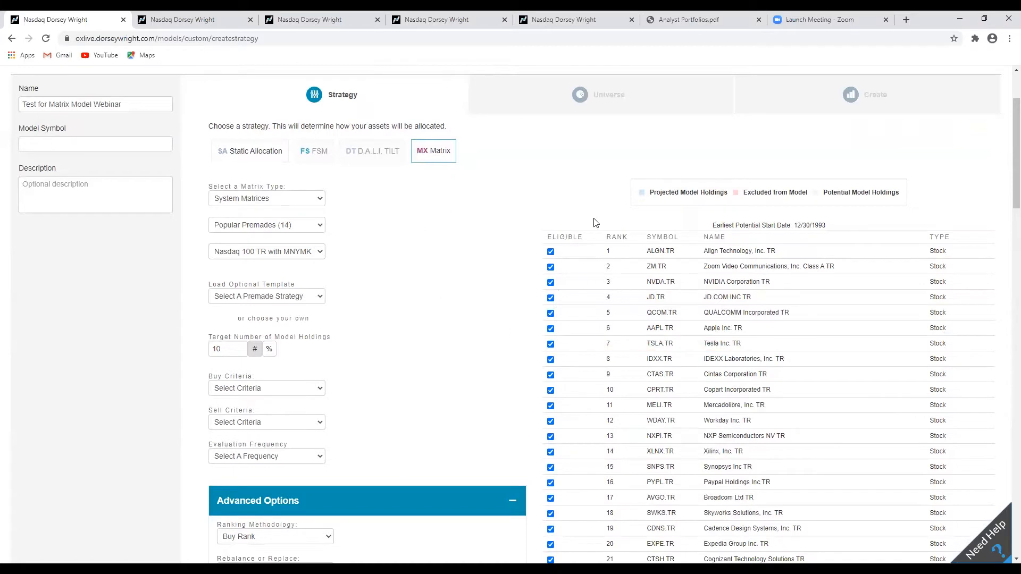
Set the target number of model holdings to 5.
scroll(521, 232, down, 3)
scroll(521, 231, up, 4)
scroll(522, 232, down, 1)
scroll(526, 235, down, 4)
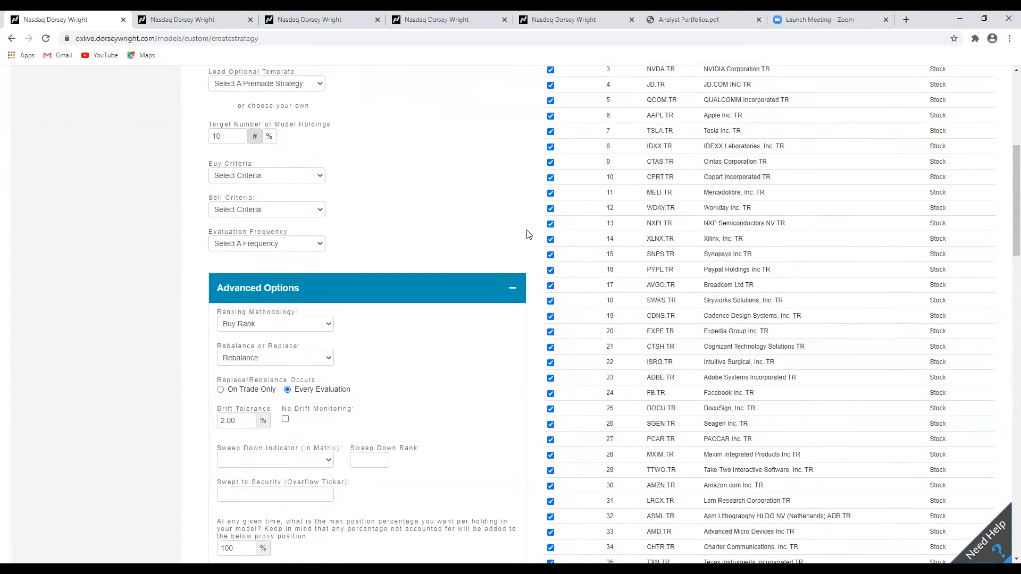
scroll(526, 235, up, 3)
scroll(527, 235, up, 2)
scroll(527, 235, down, 2)
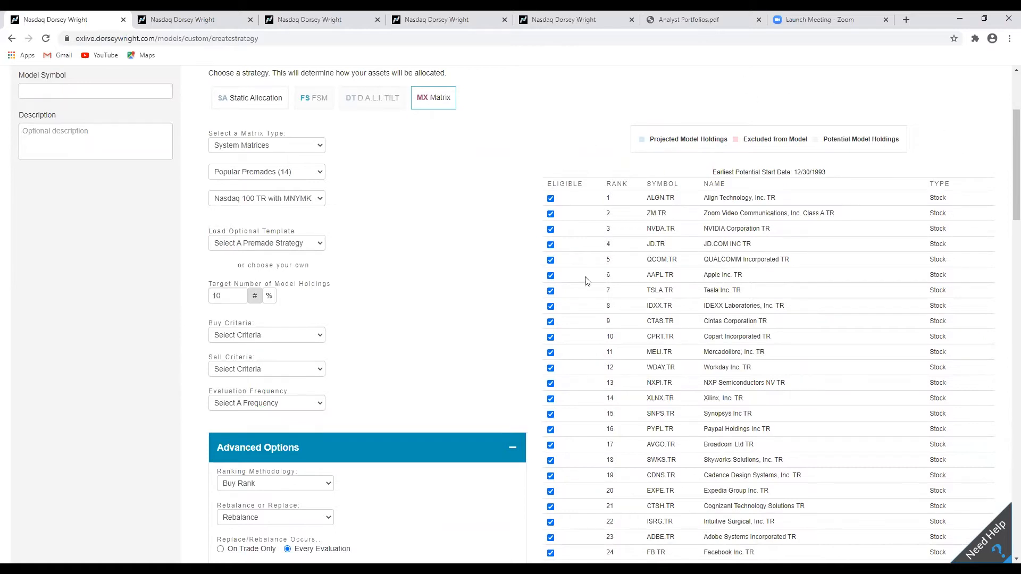
scroll(493, 237, down, 2)
scroll(483, 277, up, 2)
drag(209, 296, 207, 299)
click(299, 299)
scroll(458, 315, down, 2)
scroll(425, 317, up, 2)
drag(230, 295, 207, 297)
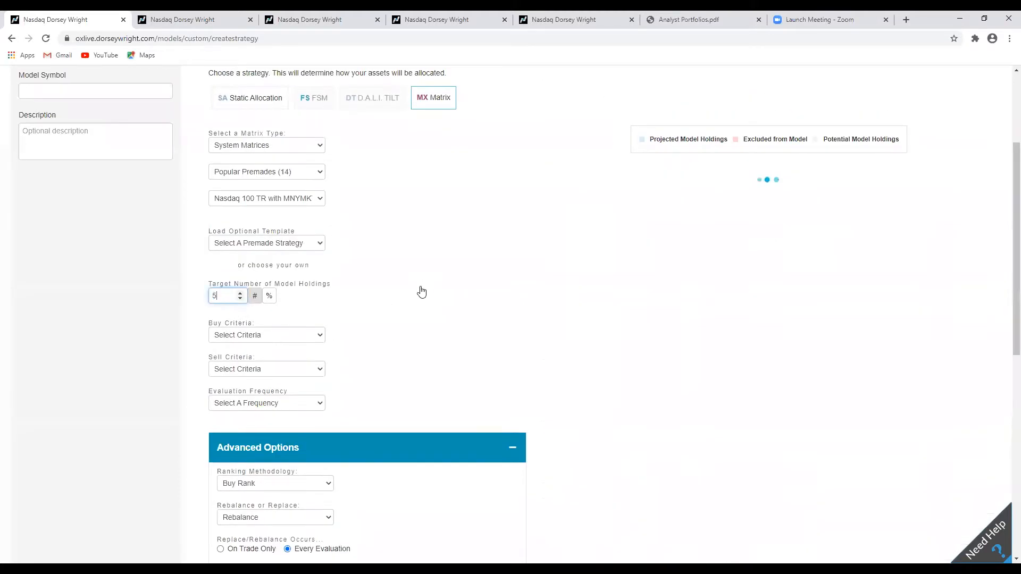
Set the buy criteria to Percentile Based, purchasing positions ranked 90% to 100%.
scroll(434, 280, down, 1)
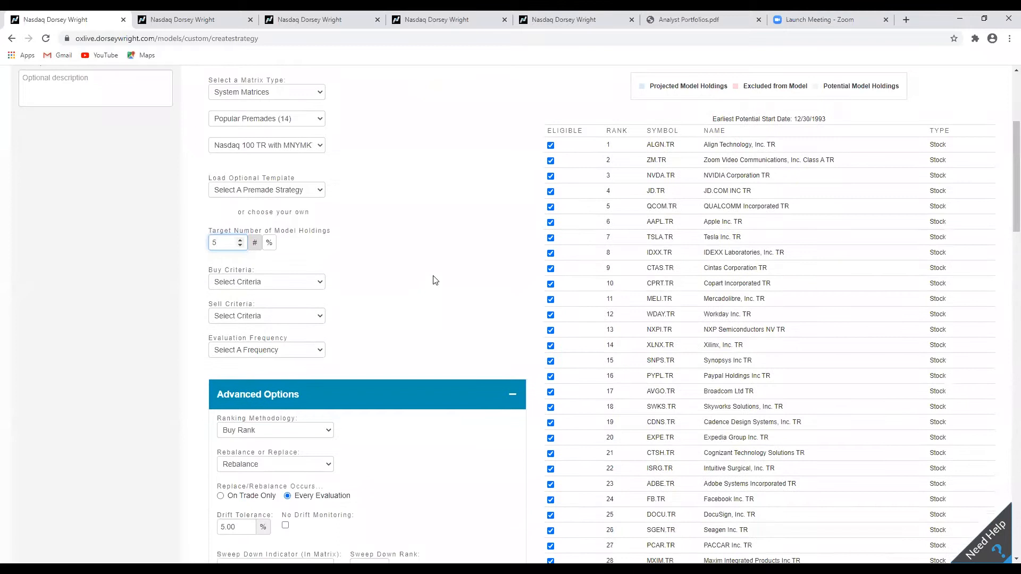
click(319, 285)
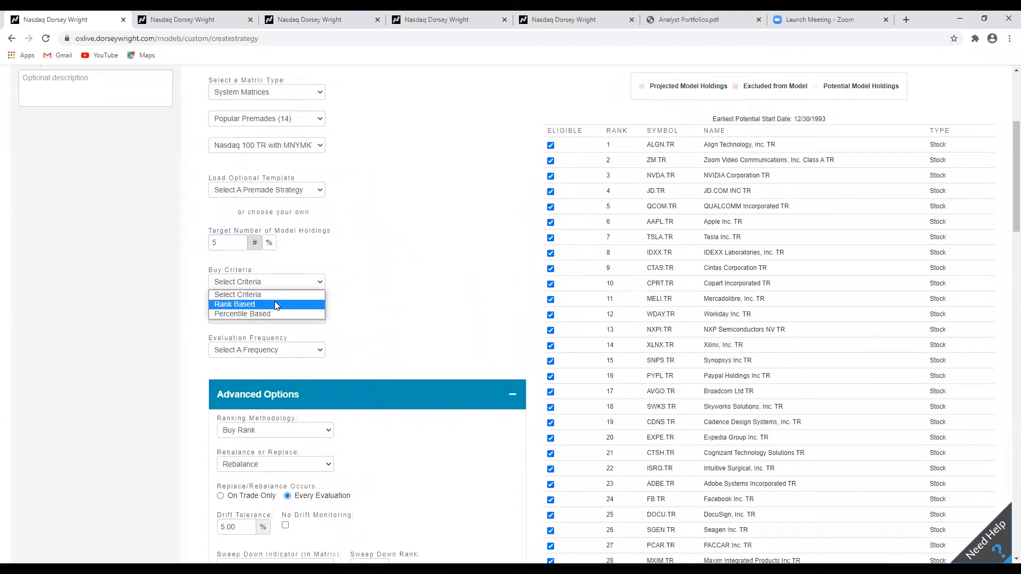
click(384, 267)
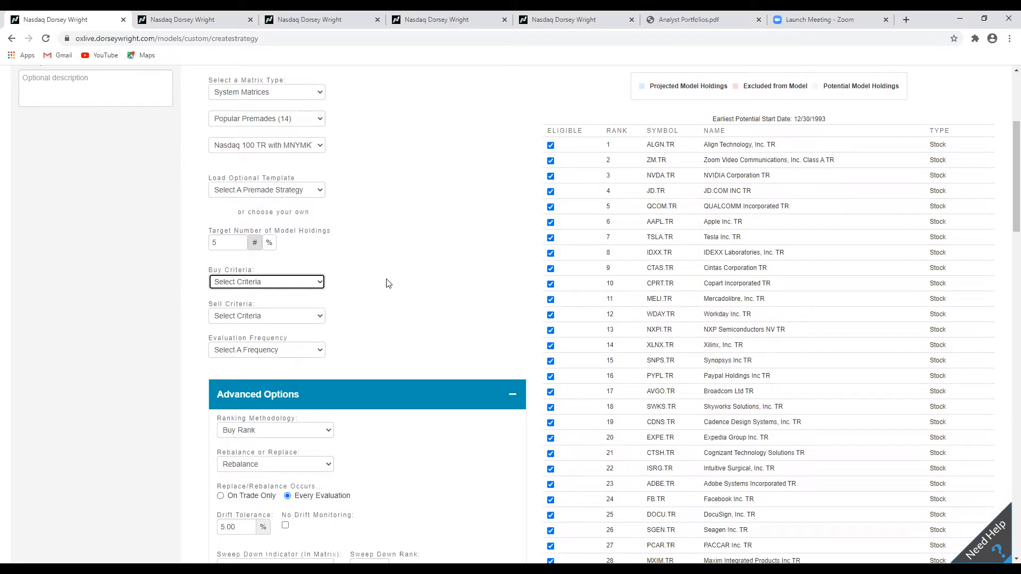
click(609, 146)
click(615, 164)
click(317, 281)
click(289, 314)
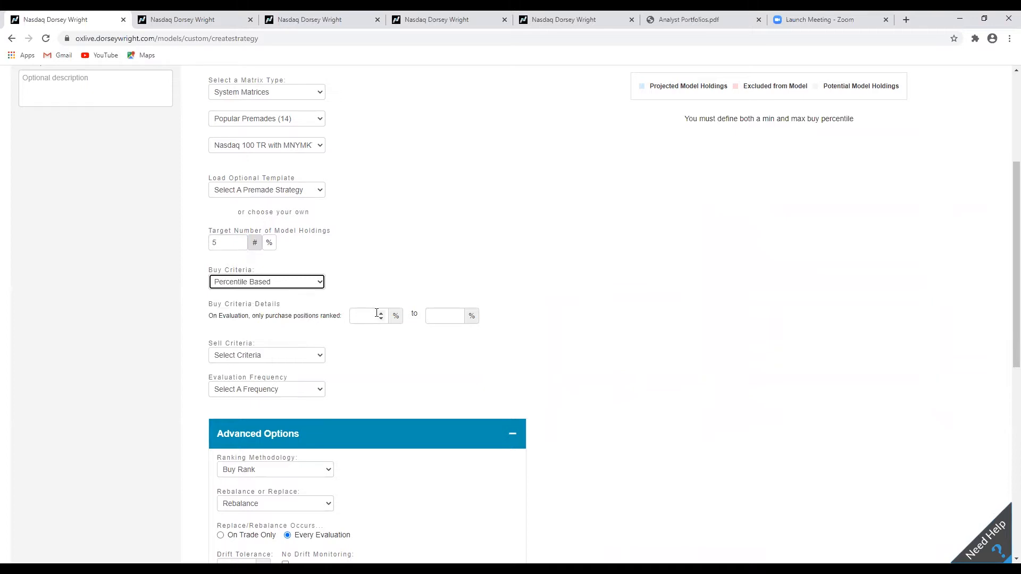
click(376, 313)
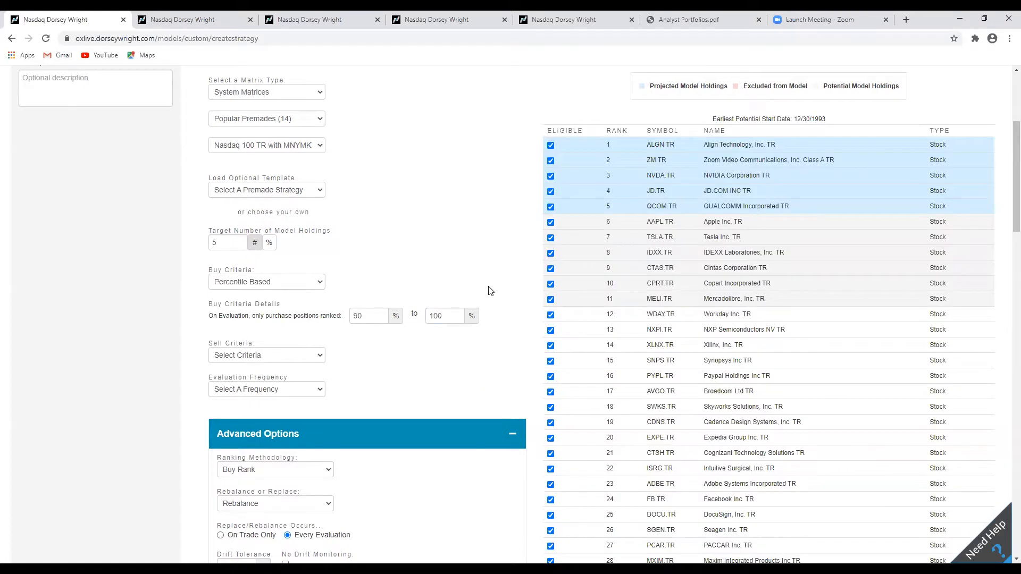
scroll(490, 292, up, 1)
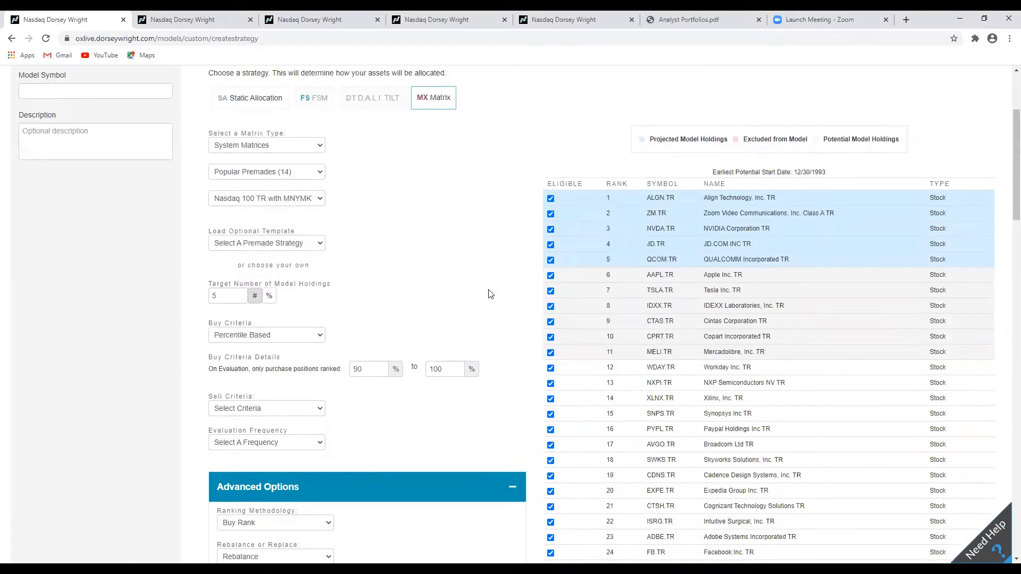
Change the buy criteria to Rank Based, purchasing positions ranked at or above 5.
drag(290, 378, 271, 376)
click(270, 376)
click(317, 336)
click(279, 357)
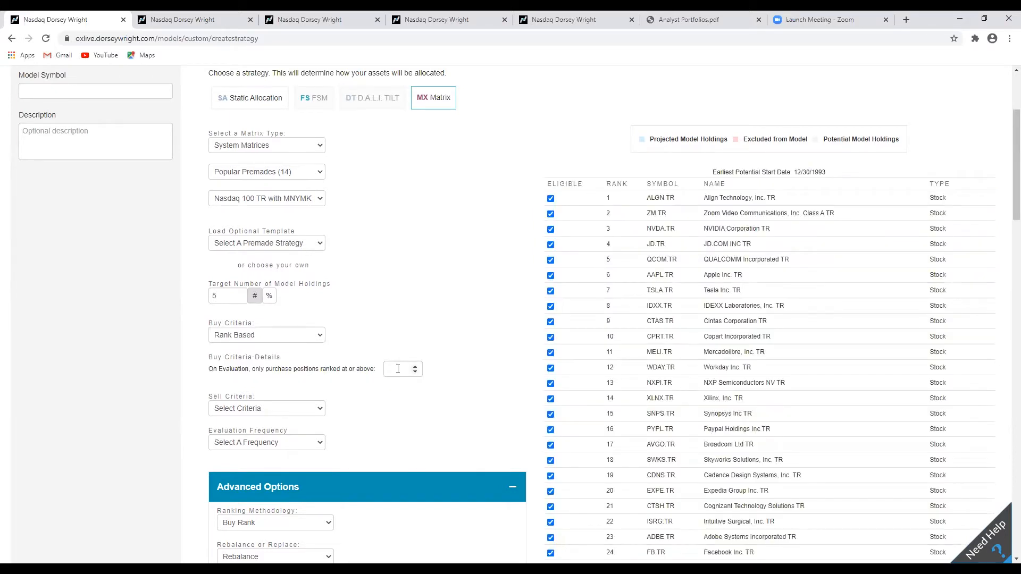
drag(218, 371, 295, 377)
click(297, 377)
click(415, 365)
click(415, 366)
click(415, 366)
click(415, 366)
click(415, 366)
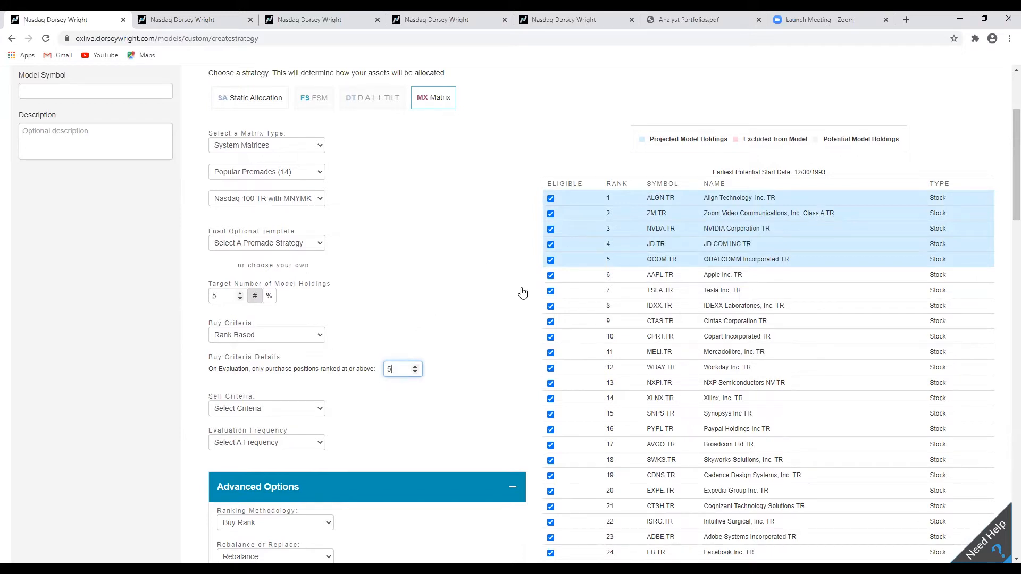
drag(242, 369, 261, 369)
click(256, 369)
key(shift+Tab)
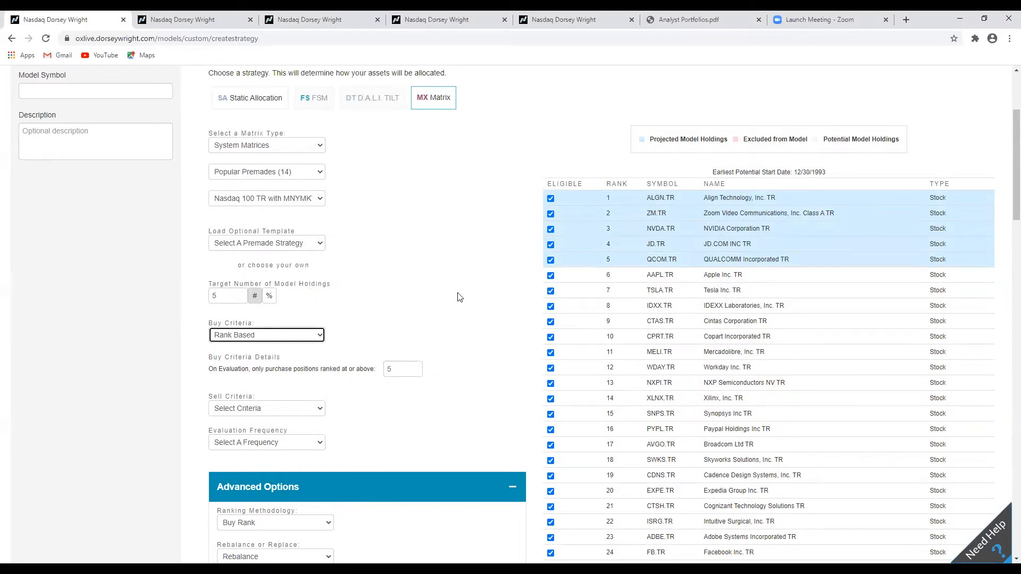
Set the sell criteria to Rank Based, selling positions ranked at or below 25.
scroll(508, 311, down, 1)
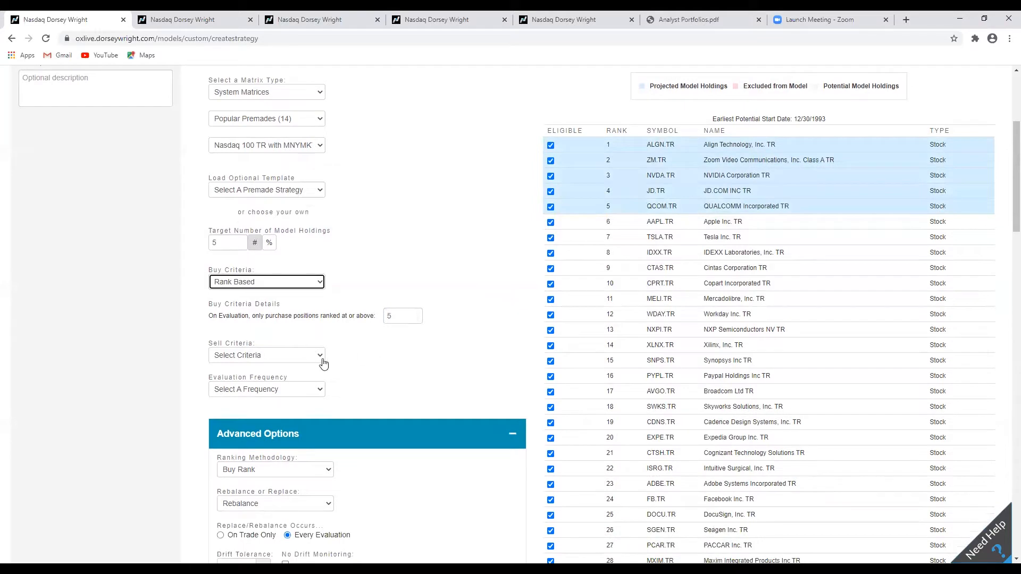
scroll(356, 278, down, 2)
click(317, 250)
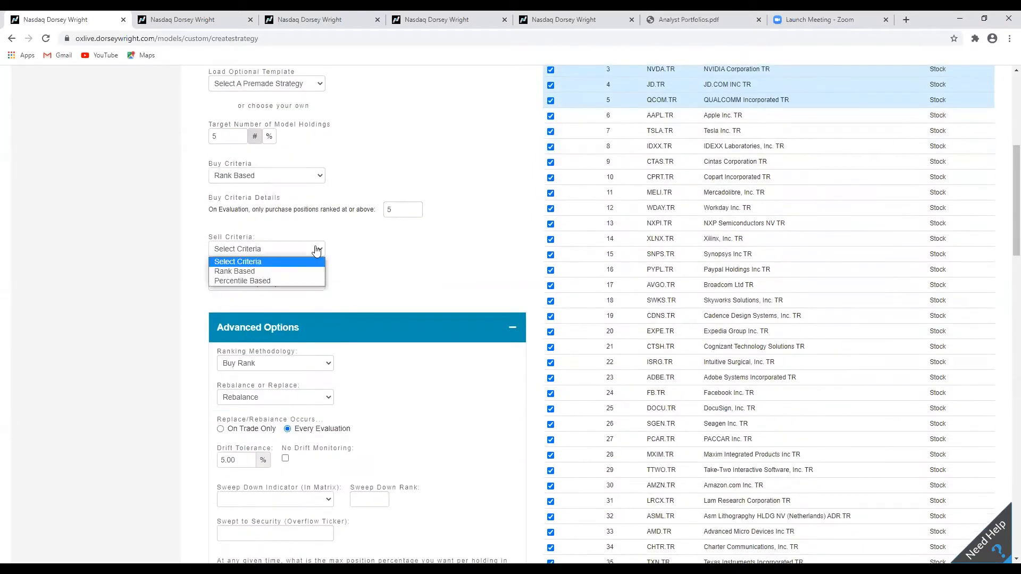
click(270, 272)
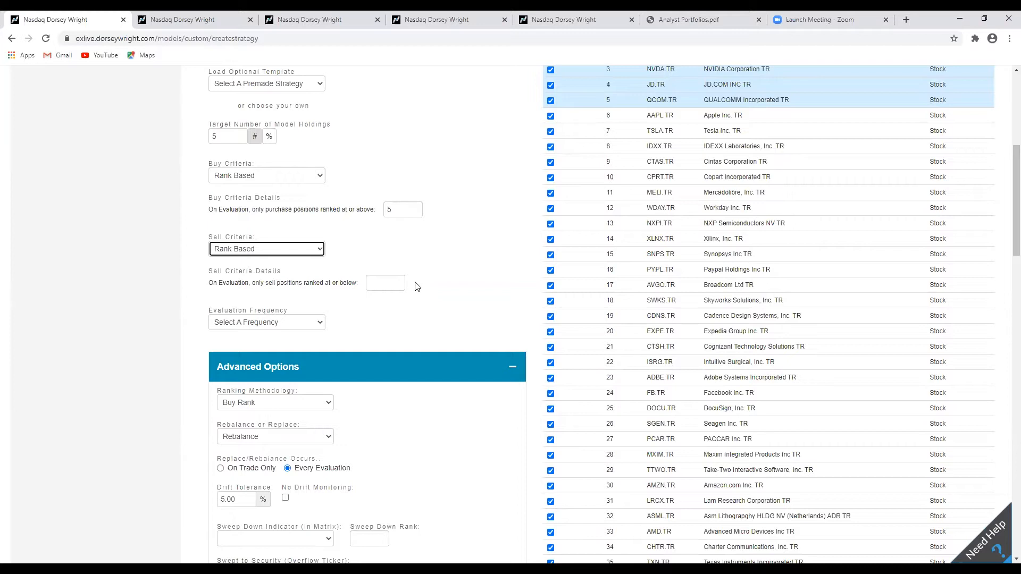
mouse_move(205, 286)
mouse_down()
mouse_move(229, 285)
mouse_move(209, 286)
mouse_up()
click(383, 290)
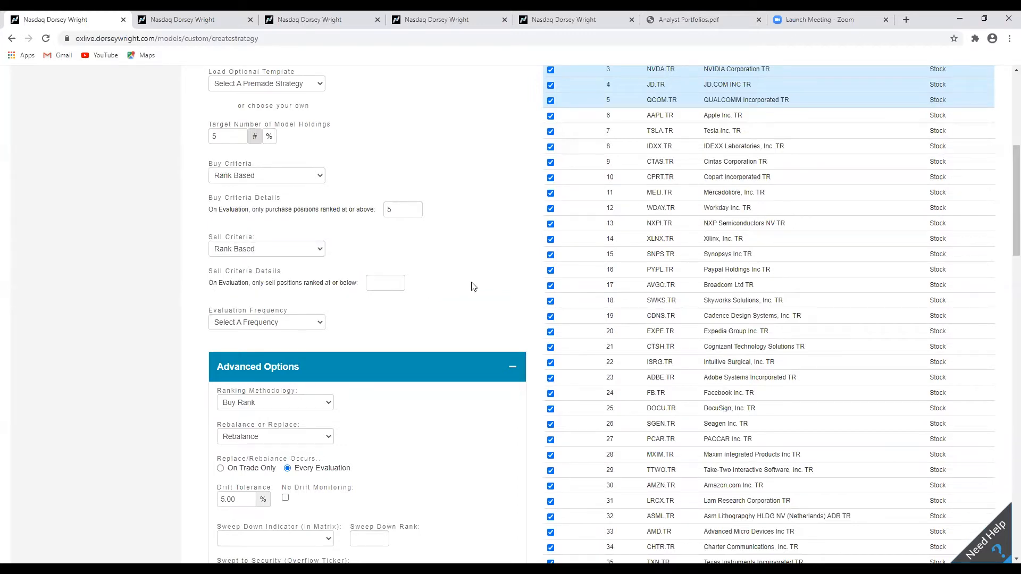
scroll(484, 286, up, 2)
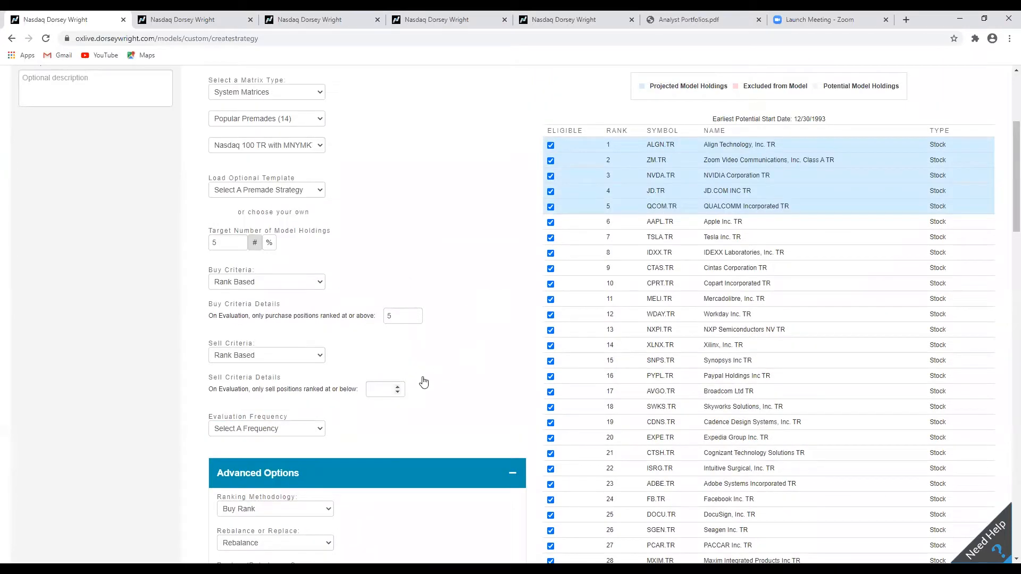
scroll(483, 392, down, 3)
scroll(484, 392, up, 2)
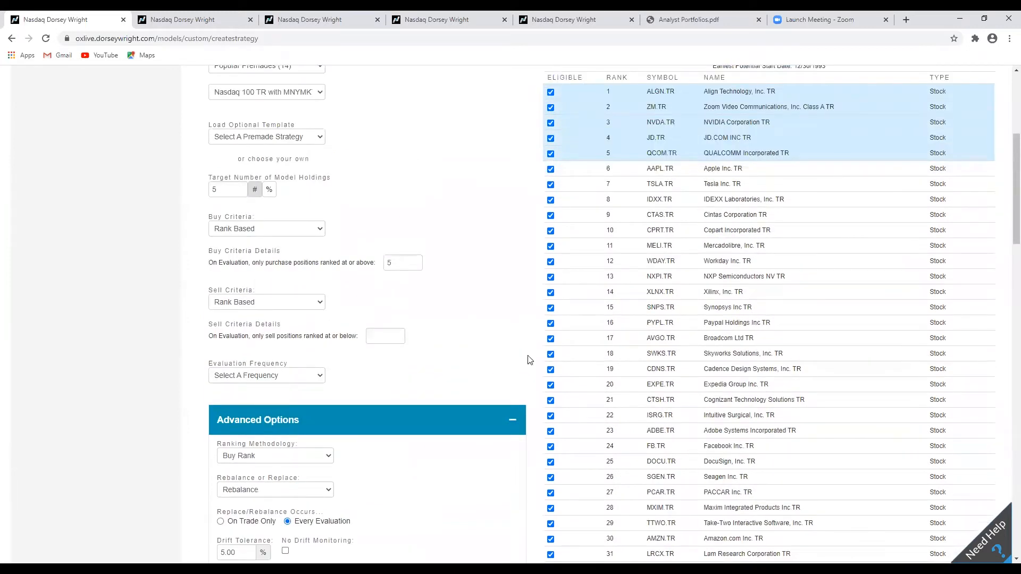
scroll(530, 348, down, 2)
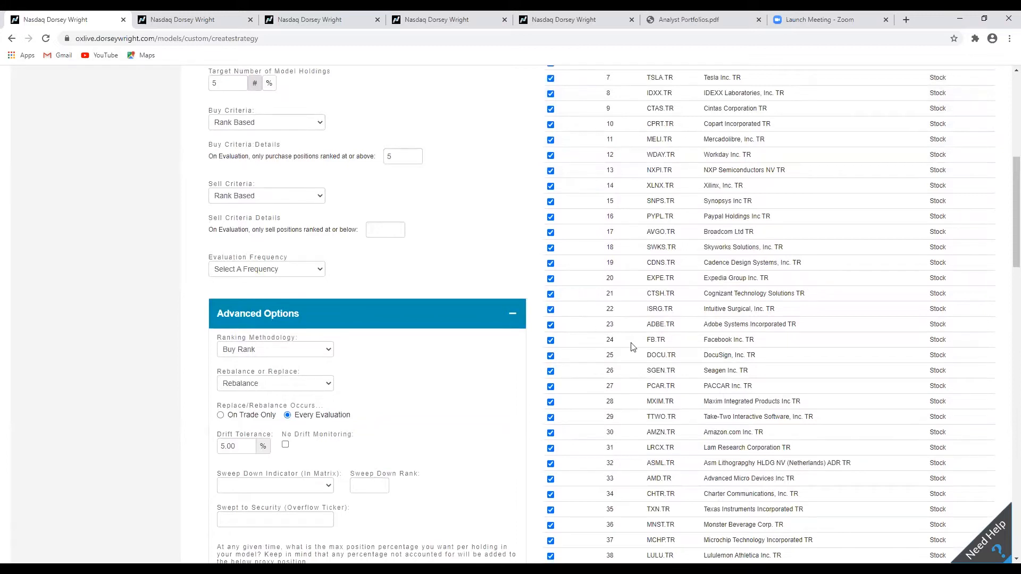
scroll(514, 263, up, 1)
click(398, 280)
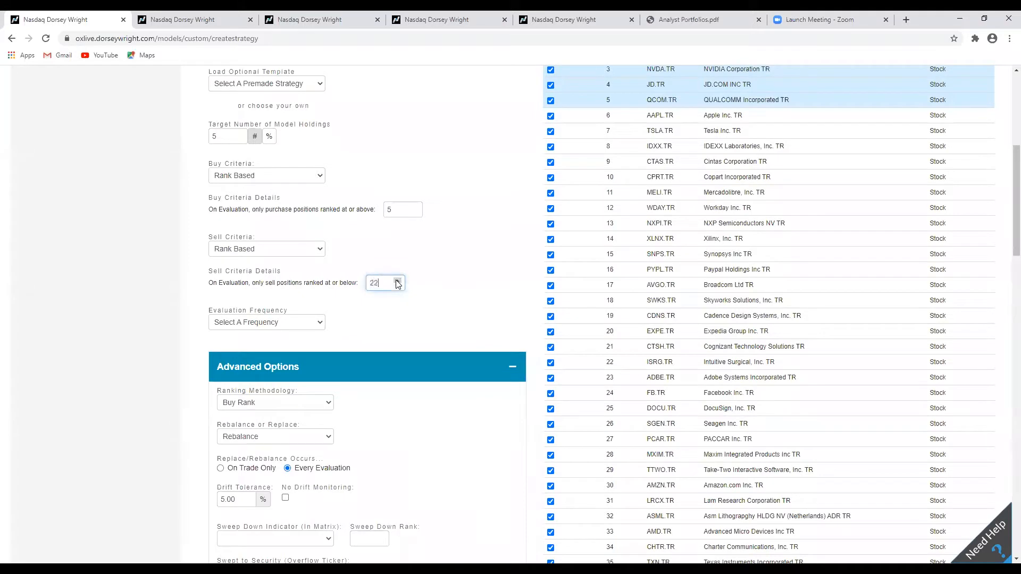
click(397, 281)
Review the buy, sell and advanced option settings of the strategy.
scroll(487, 271, down, 2)
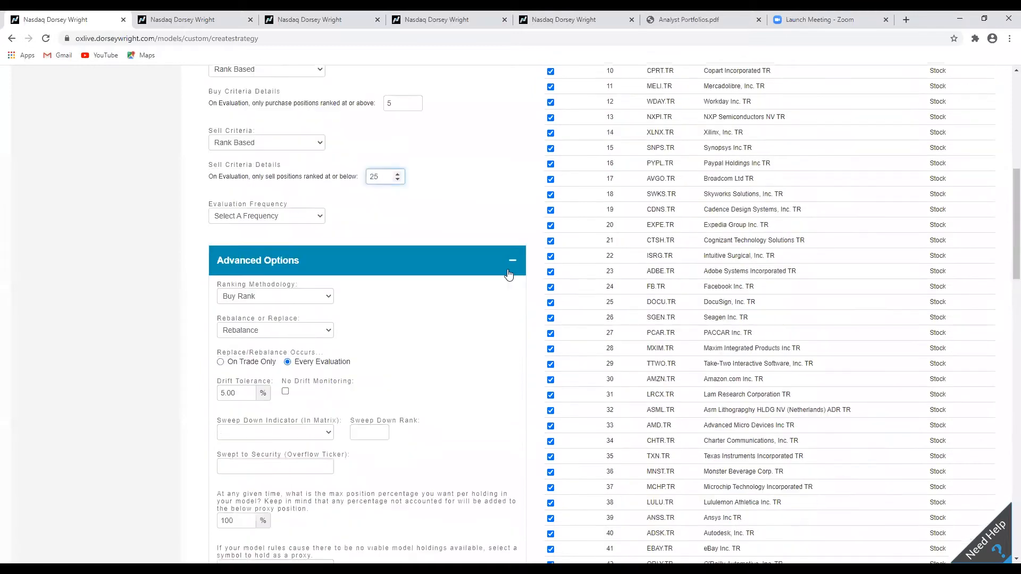
scroll(475, 236, up, 3)
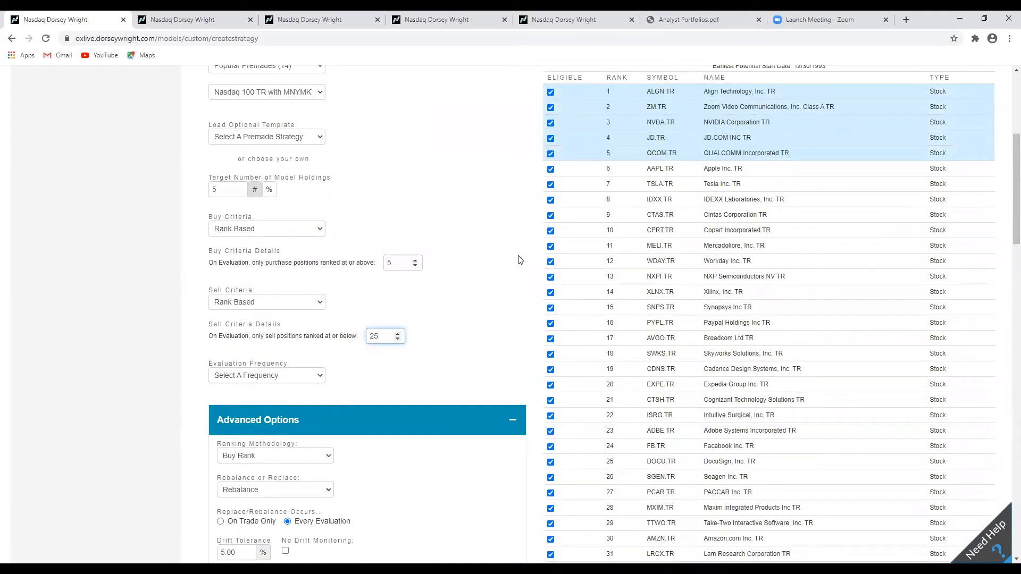
scroll(519, 257, down, 2)
scroll(519, 262, up, 1)
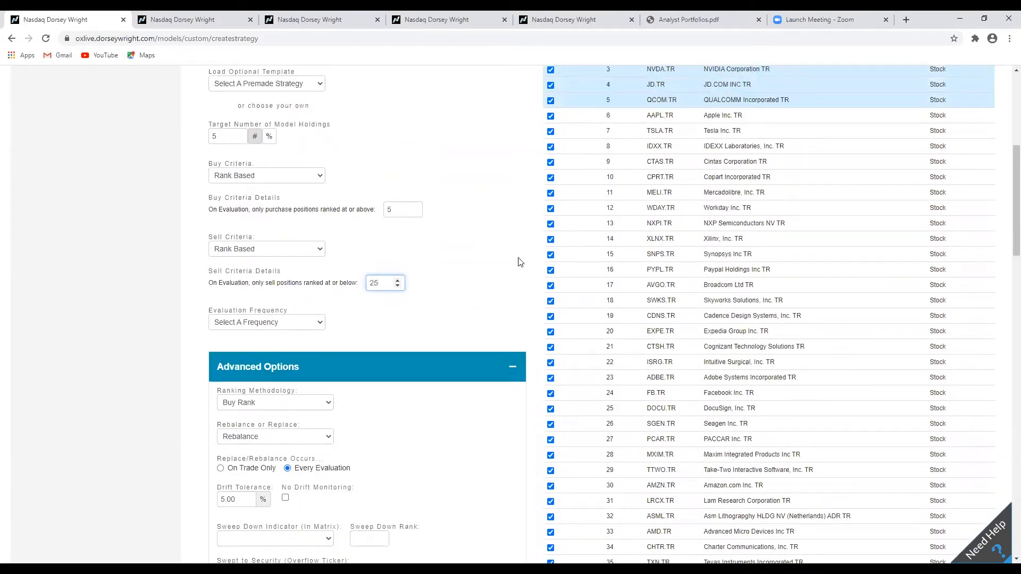
scroll(520, 262, down, 1)
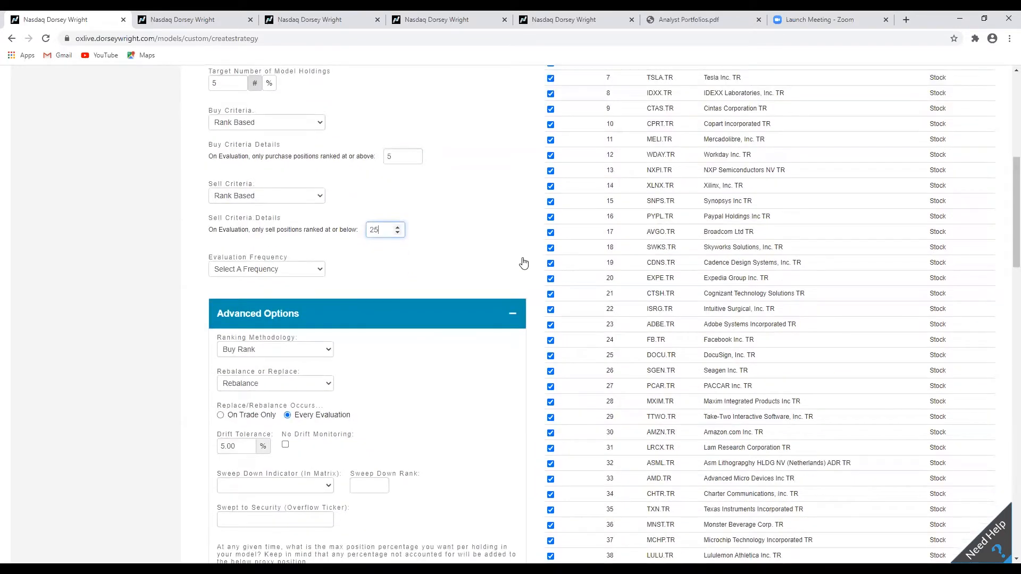
scroll(523, 262, up, 2)
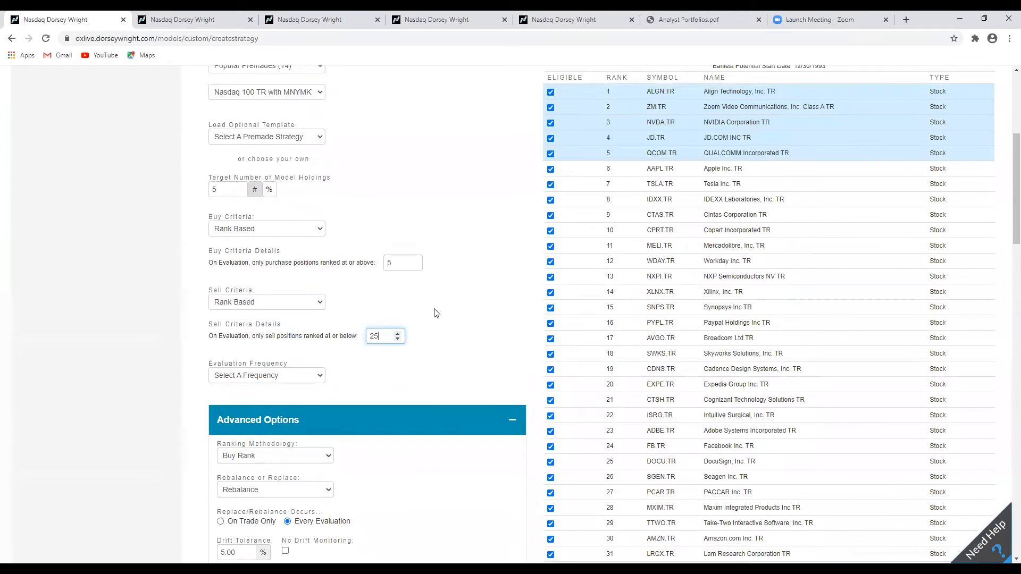
drag(387, 335, 355, 333)
click(497, 328)
scroll(505, 330, down, 6)
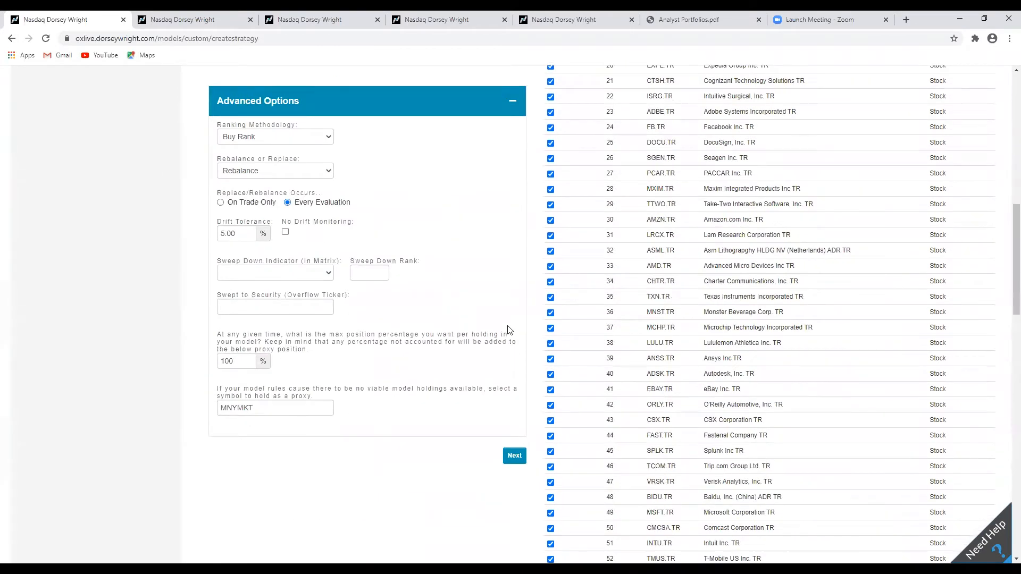
scroll(508, 329, up, 5)
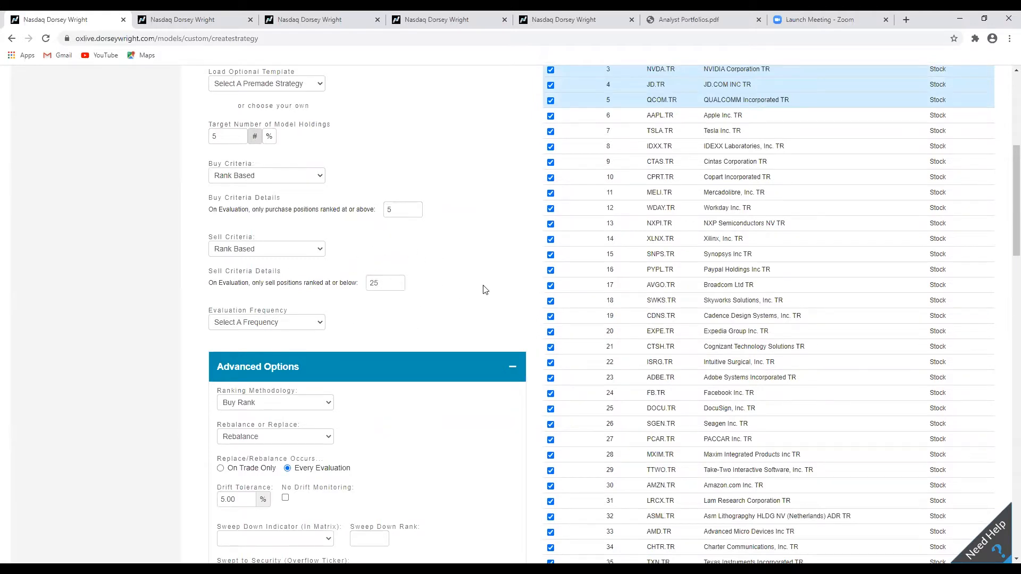
scroll(485, 289, down, 1)
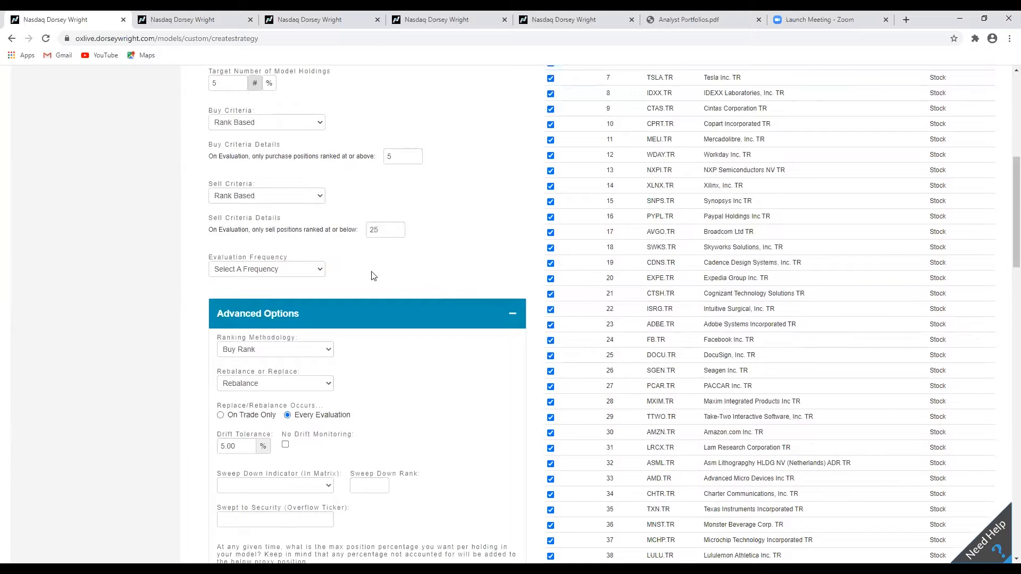
Set the evaluation frequency to Monthly, evaluated on the last trading day of the month.
click(318, 272)
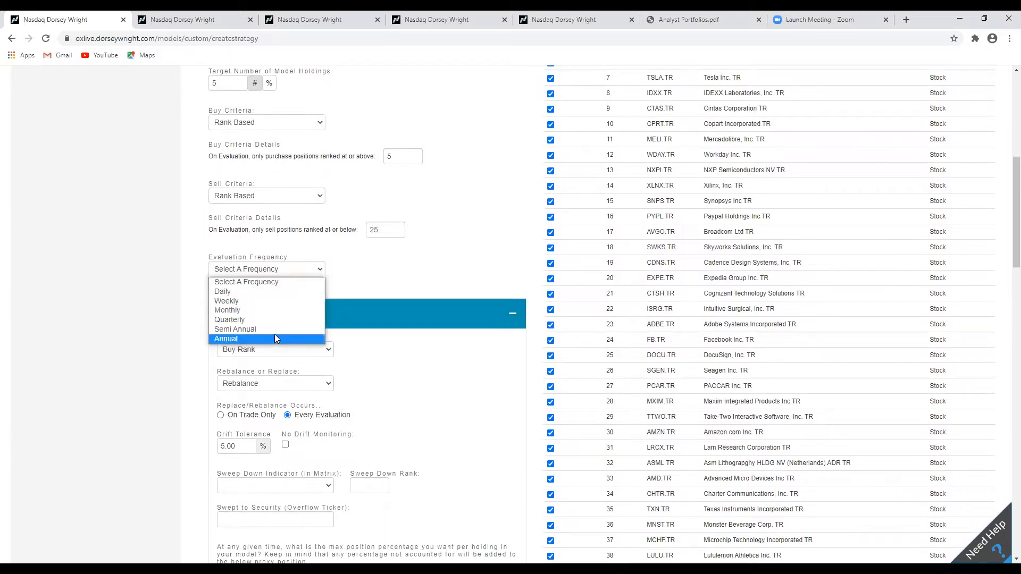
click(261, 309)
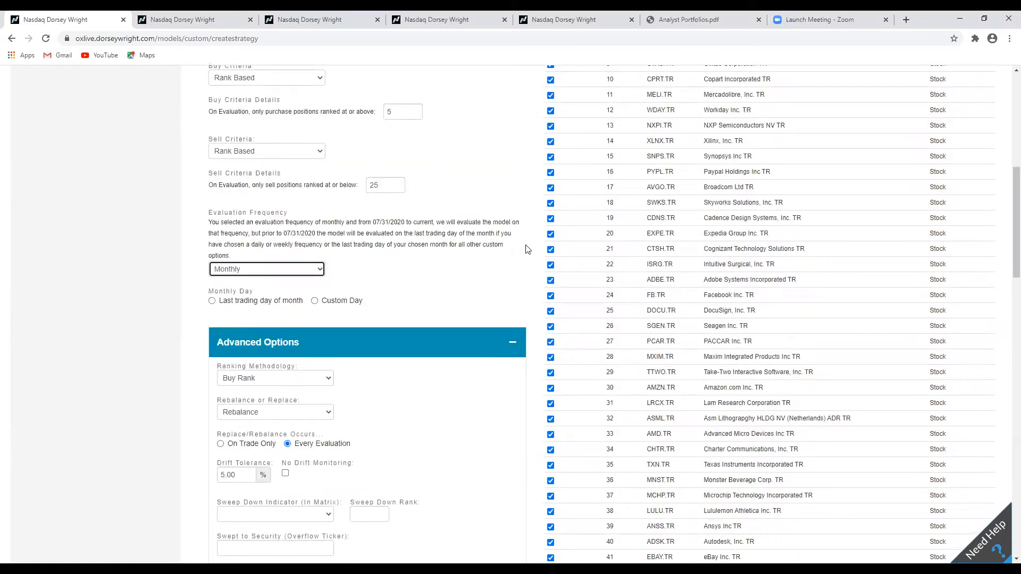
scroll(527, 249, down, 1)
scroll(529, 247, up, 1)
click(331, 306)
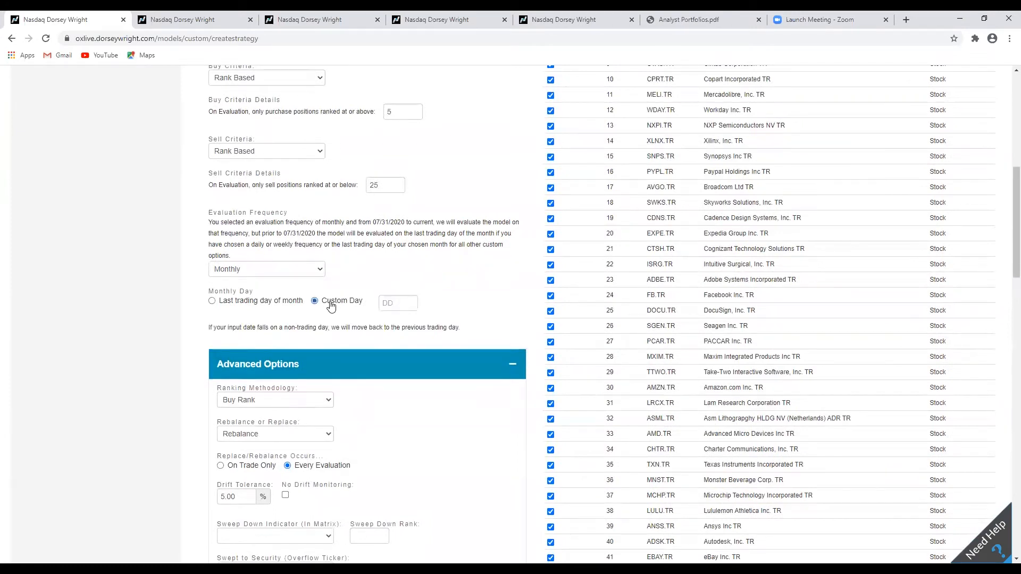
click(413, 304)
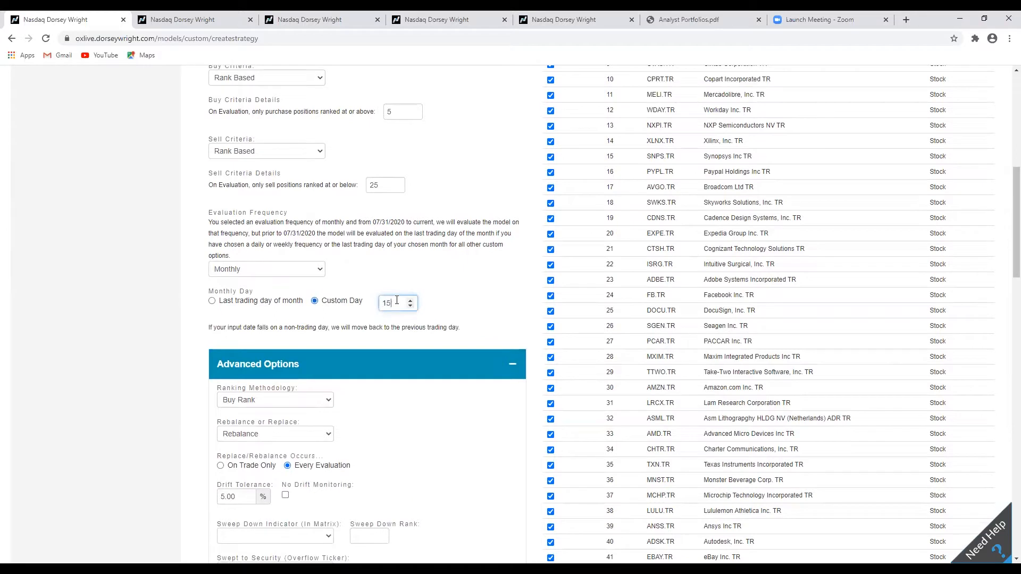
drag(391, 304, 383, 311)
key(BackSpace)
drag(243, 307, 240, 303)
click(227, 302)
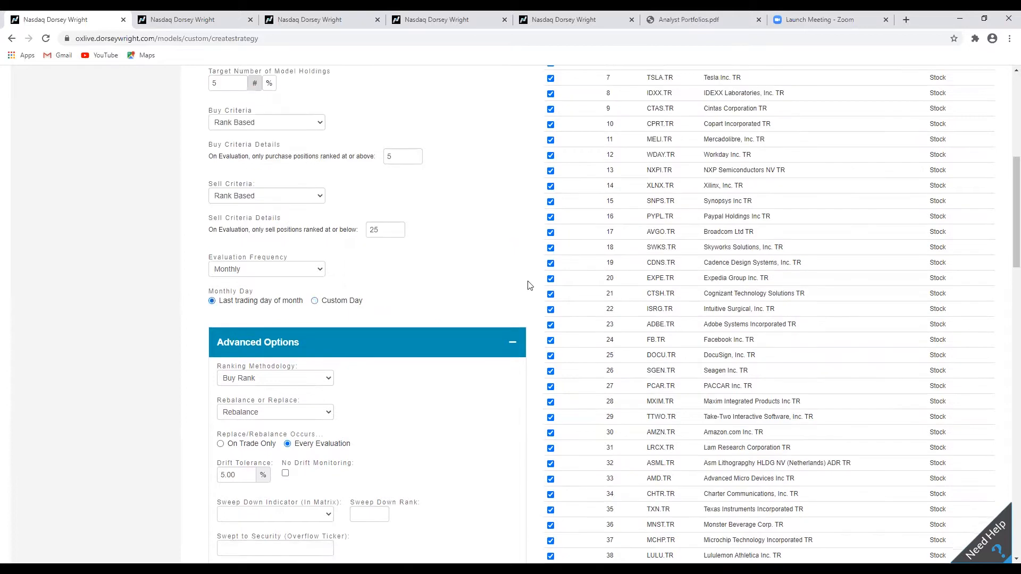
Open the Ranking Methodology choices in the advanced options and keep Buy Rank.
scroll(533, 285, down, 1)
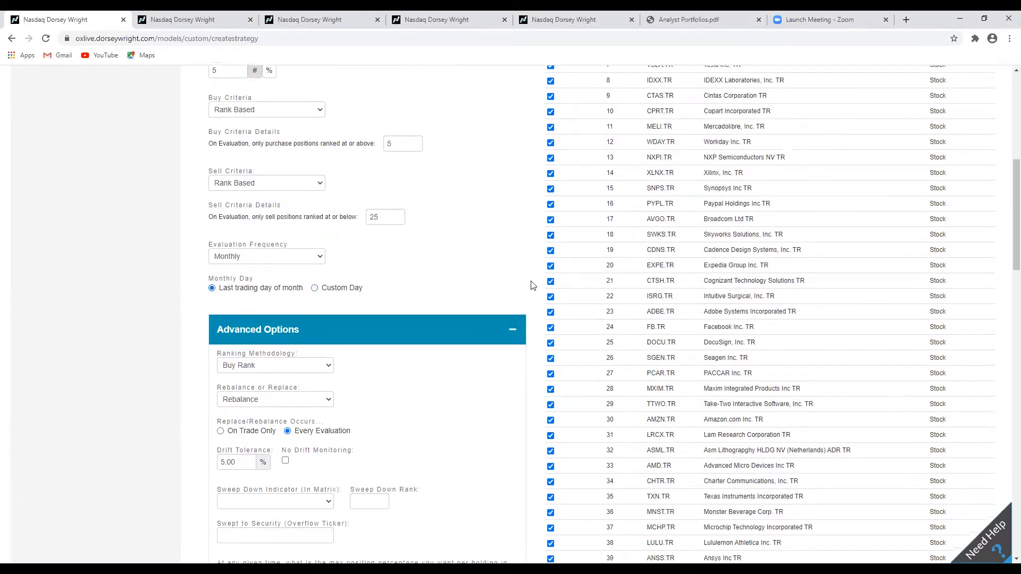
scroll(536, 282, down, 1)
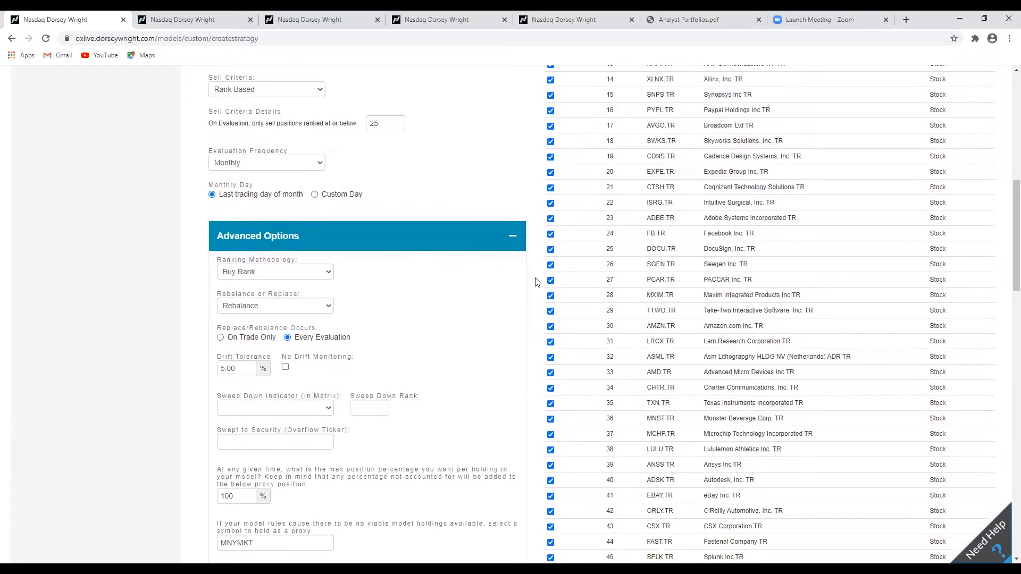
scroll(536, 283, up, 2)
scroll(536, 283, down, 2)
scroll(536, 283, down, 1)
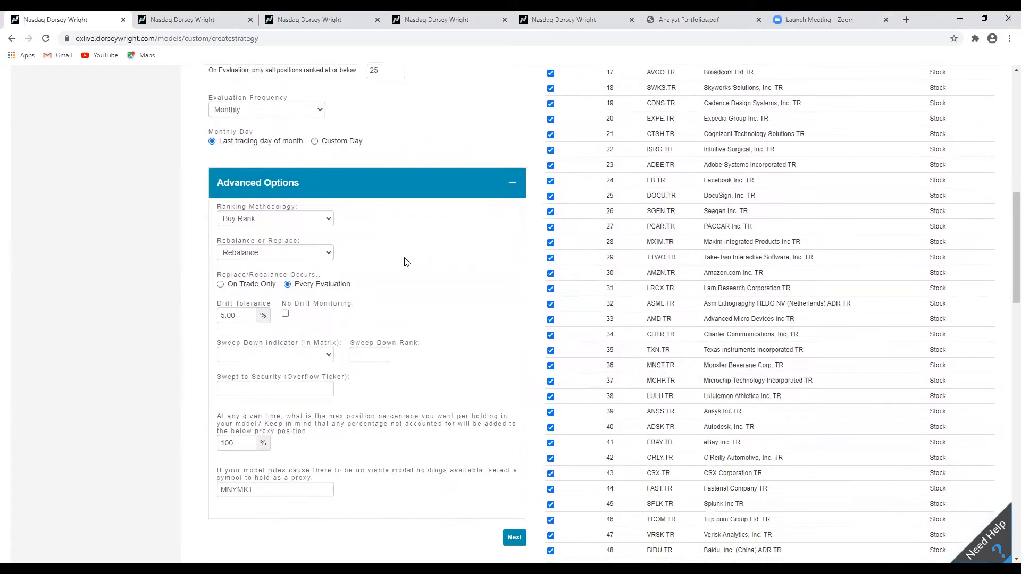
click(308, 220)
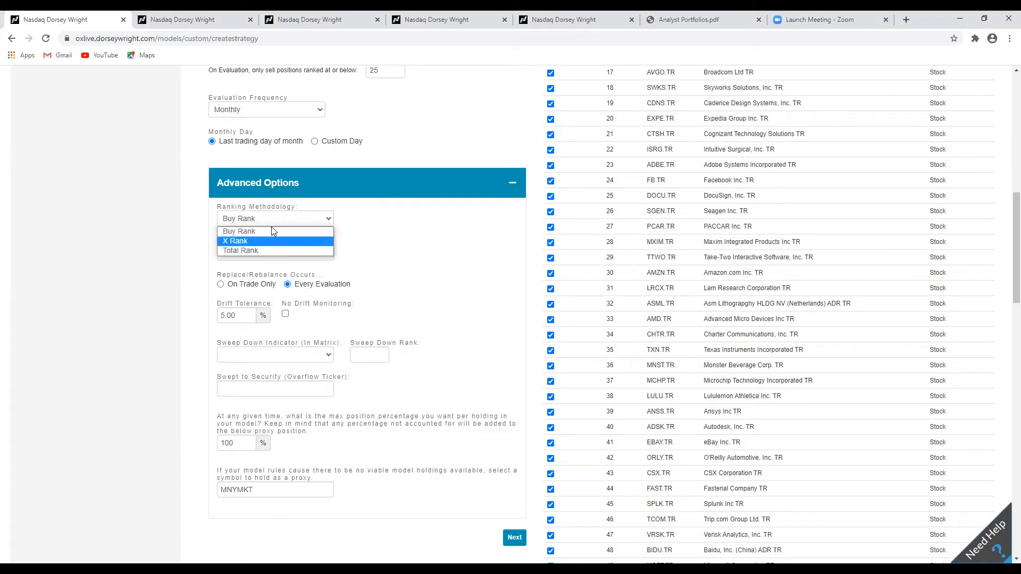
click(326, 221)
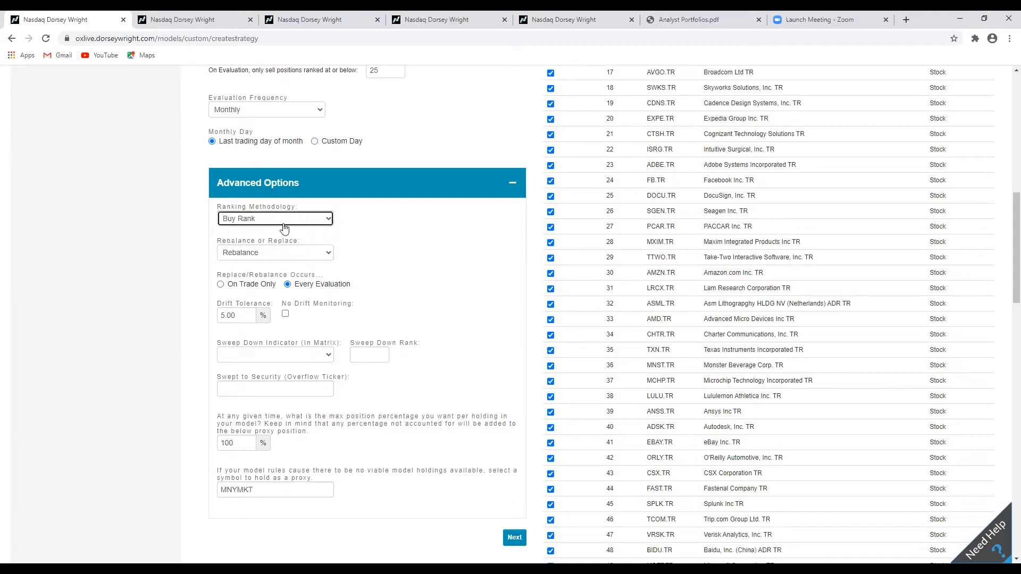
Inspect the Rebalance or Replace choices and the remaining advanced options without changing them.
scroll(454, 250, down, 1)
scroll(454, 251, up, 1)
click(294, 251)
click(294, 251)
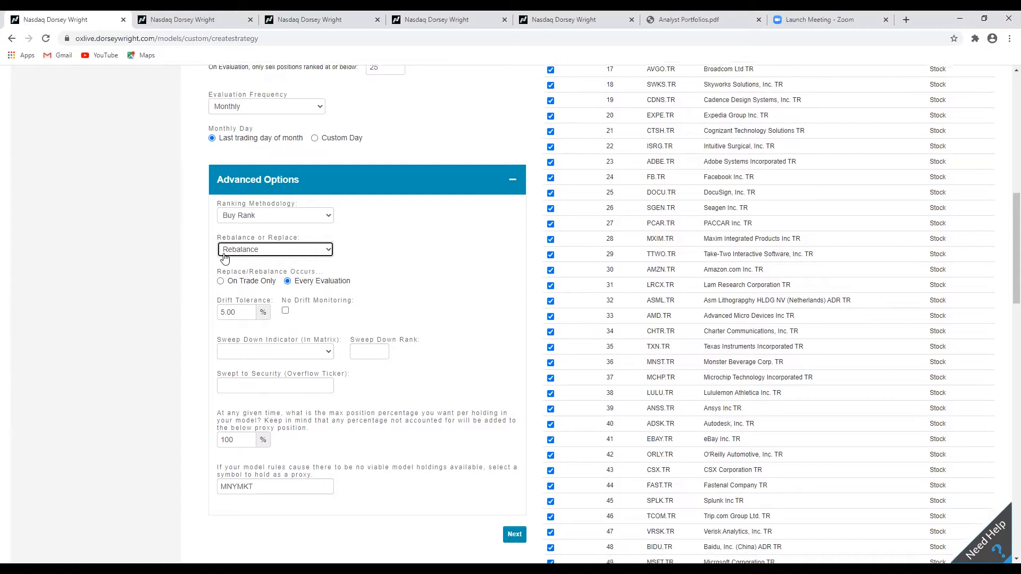
scroll(218, 240, down, 1)
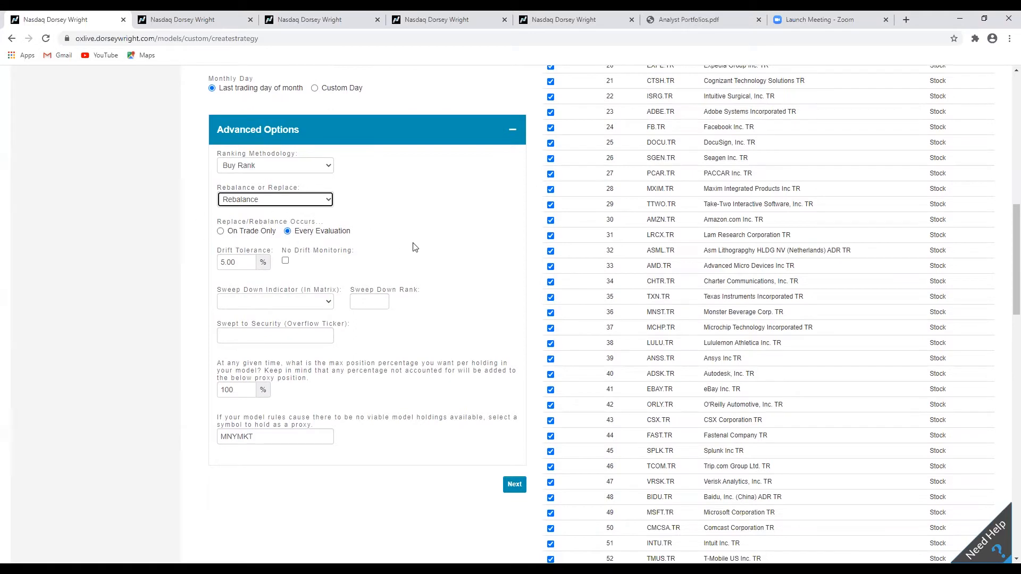
scroll(413, 247, up, 1)
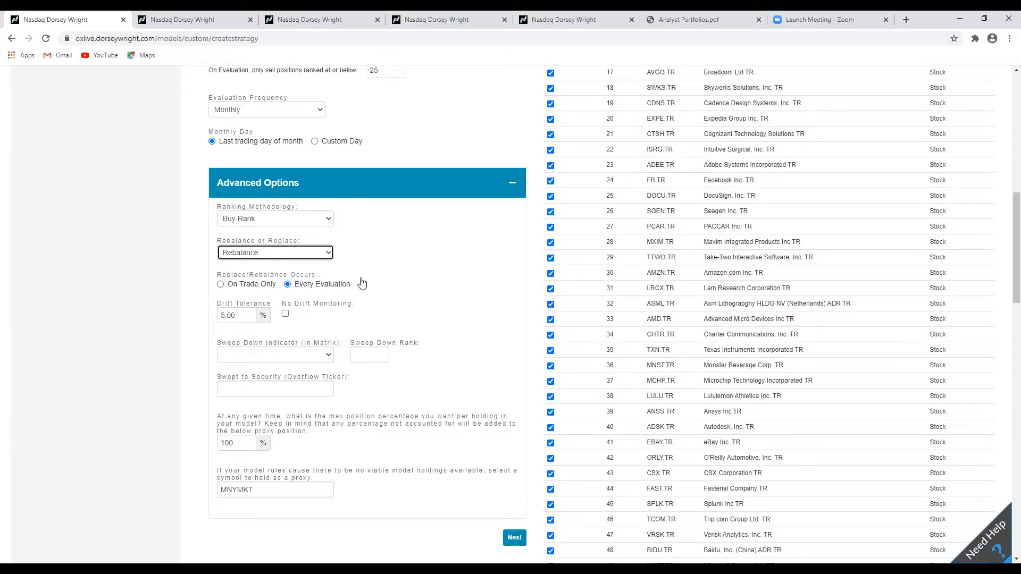
scroll(525, 313, up, 2)
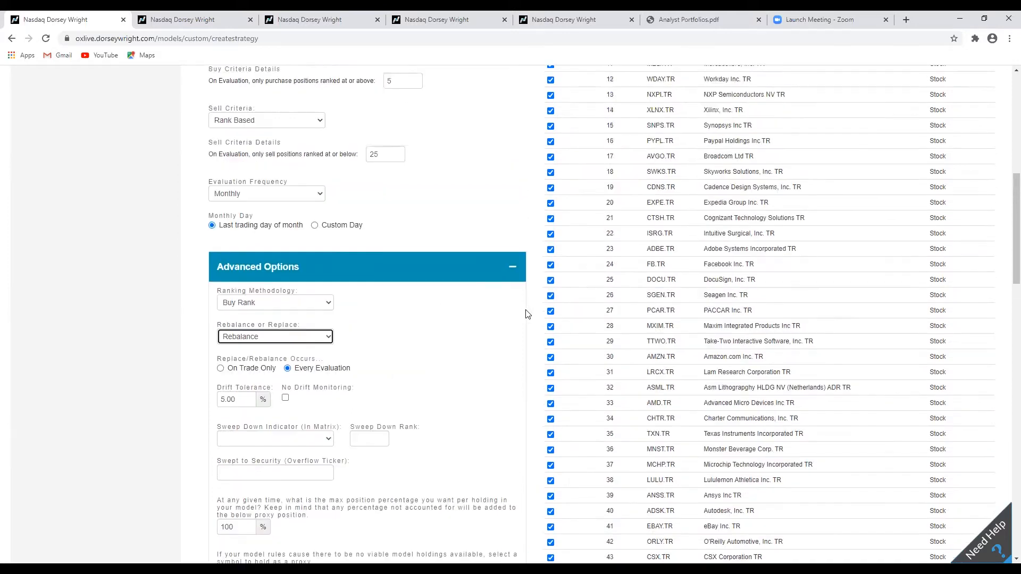
scroll(525, 313, down, 2)
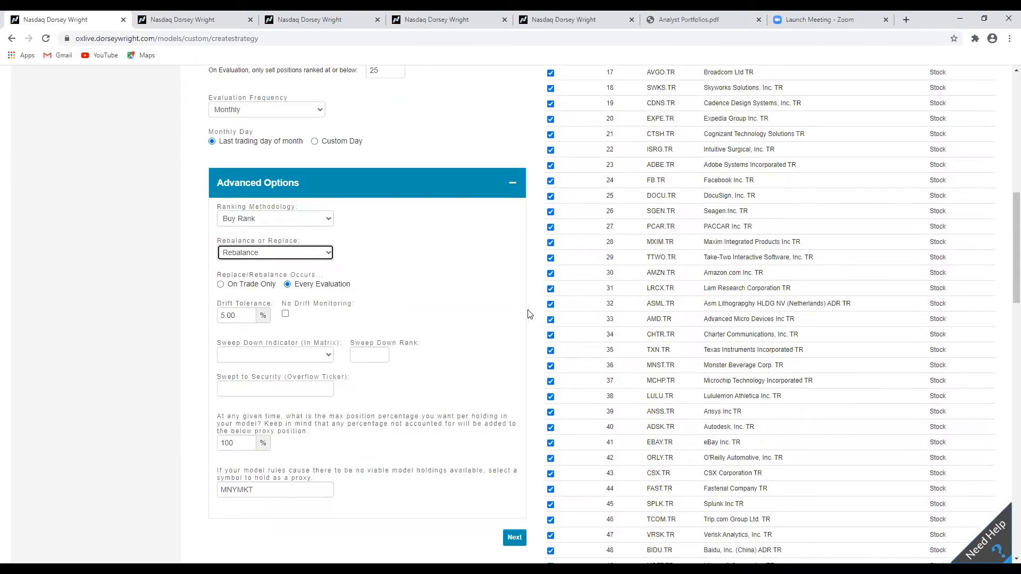
scroll(529, 313, up, 2)
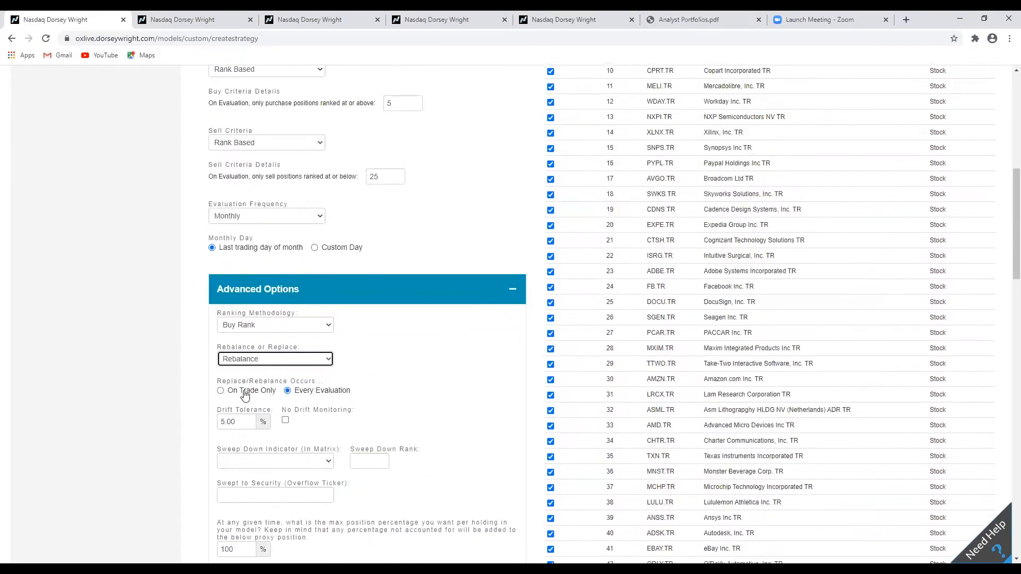
Set replacements and rebalances to occur on trade only.
click(246, 396)
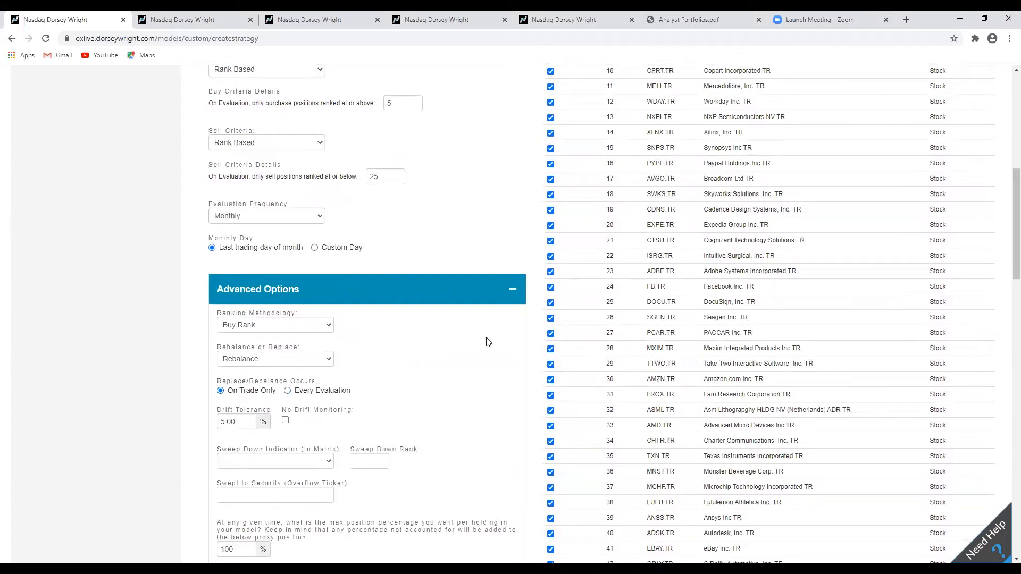
scroll(528, 328, down, 1)
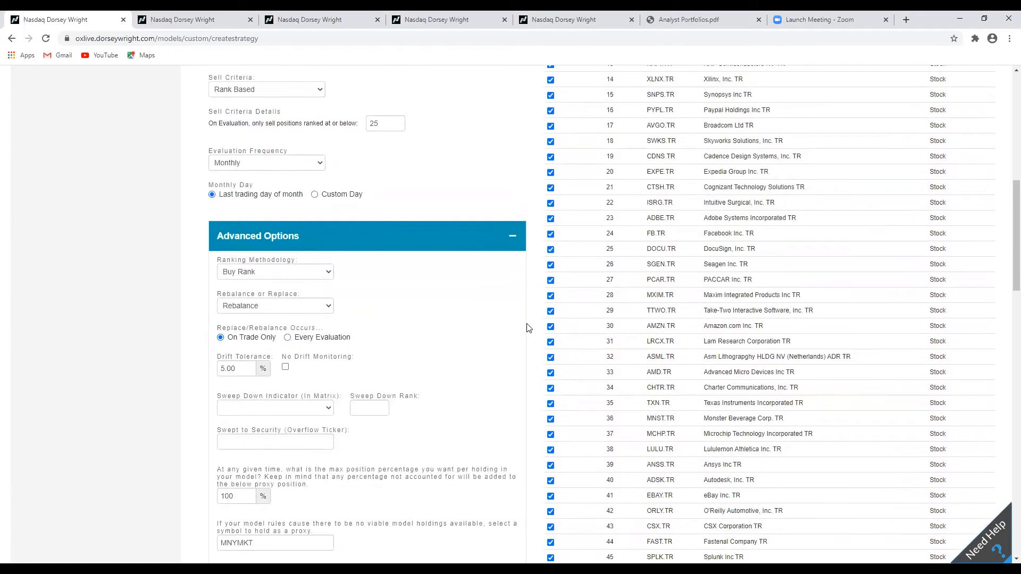
scroll(528, 328, down, 1)
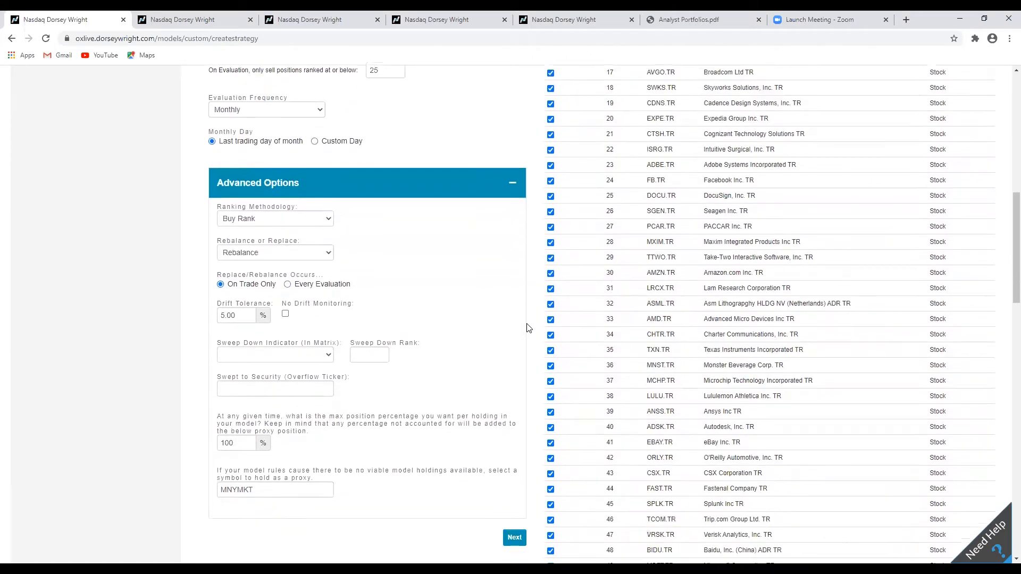
scroll(528, 328, up, 1)
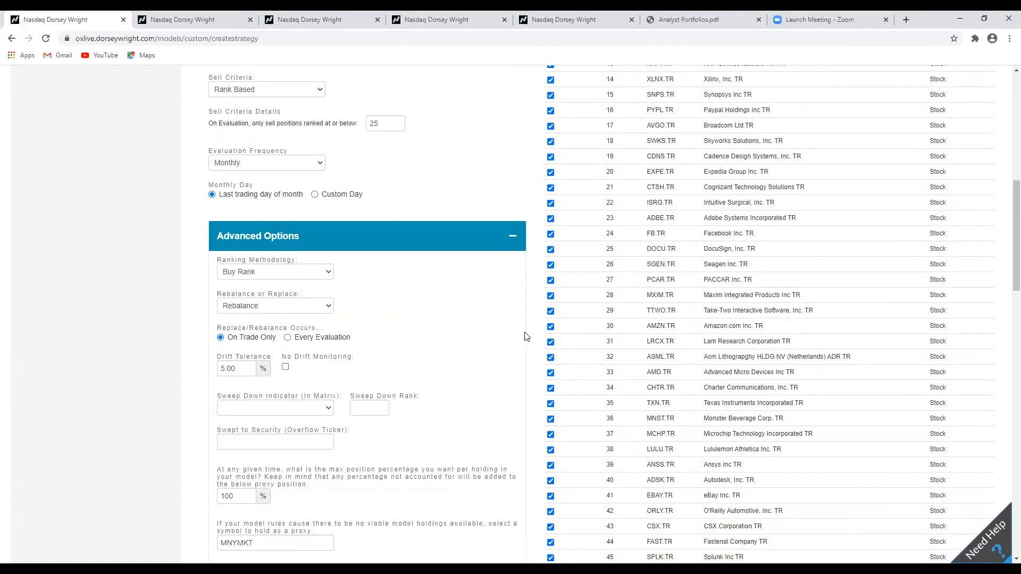
scroll(525, 338, up, 5)
scroll(525, 337, down, 4)
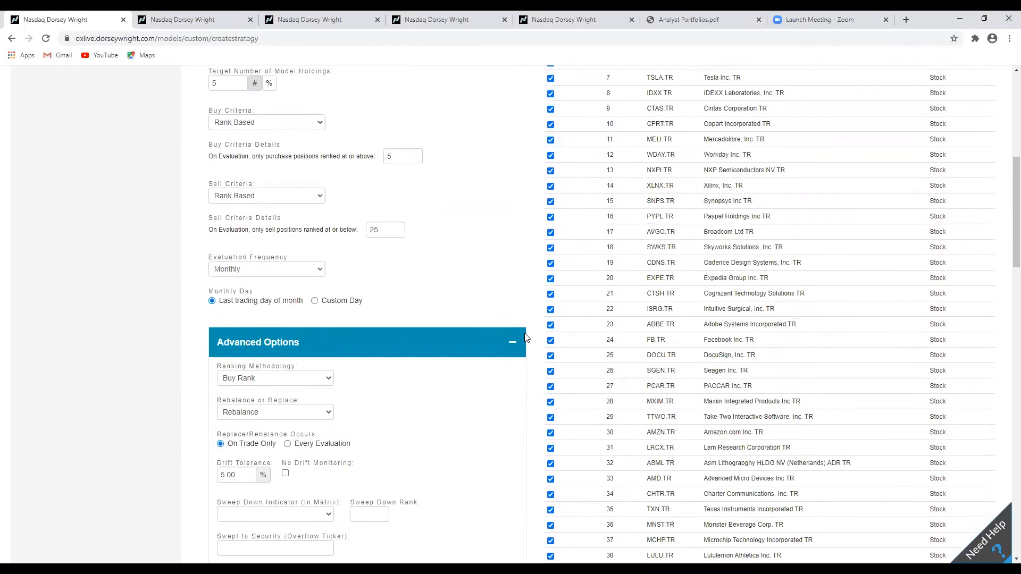
scroll(525, 342, down, 2)
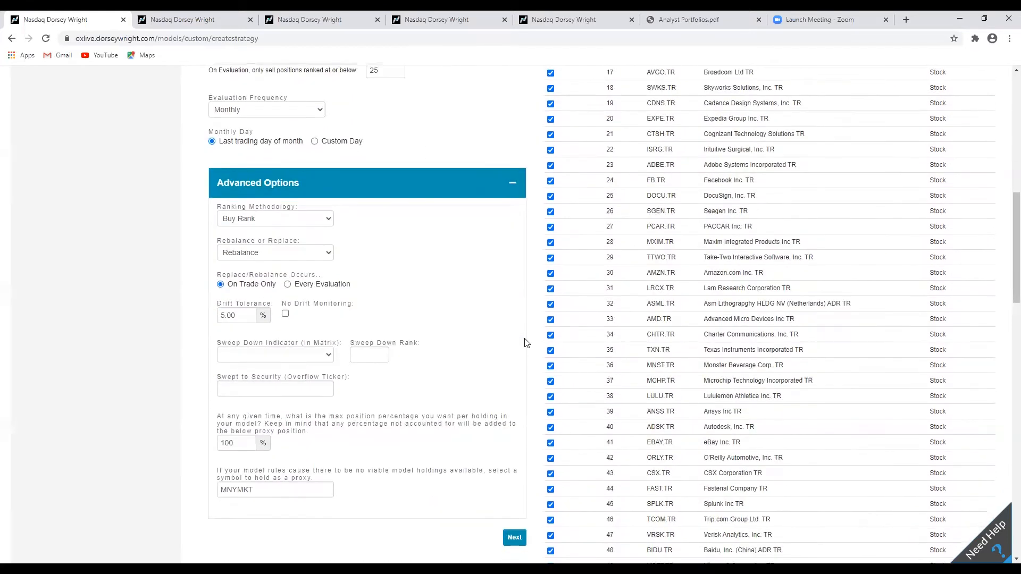
scroll(525, 342, up, 1)
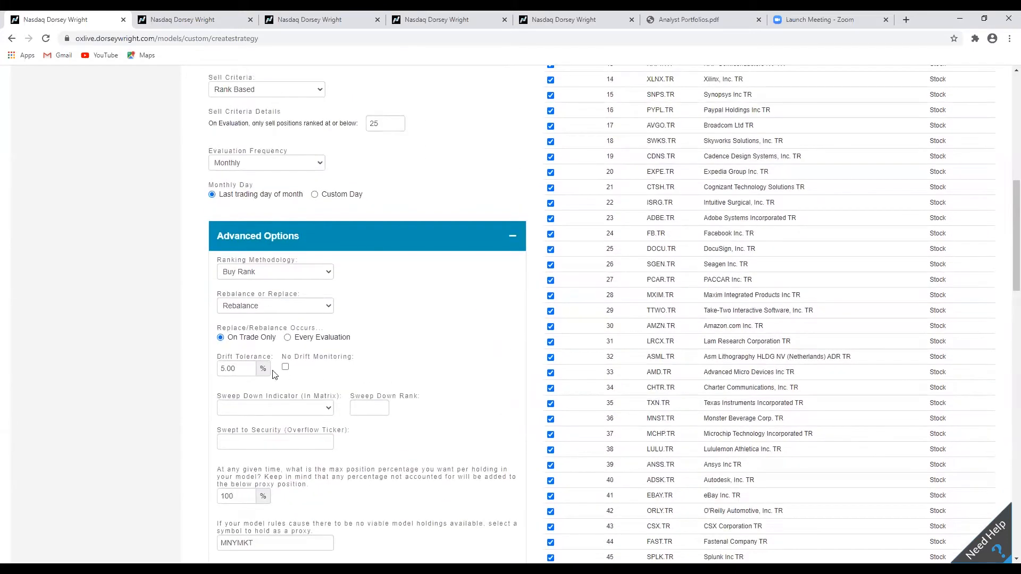
Set the drift tolerance to 10%.
double_click(237, 368)
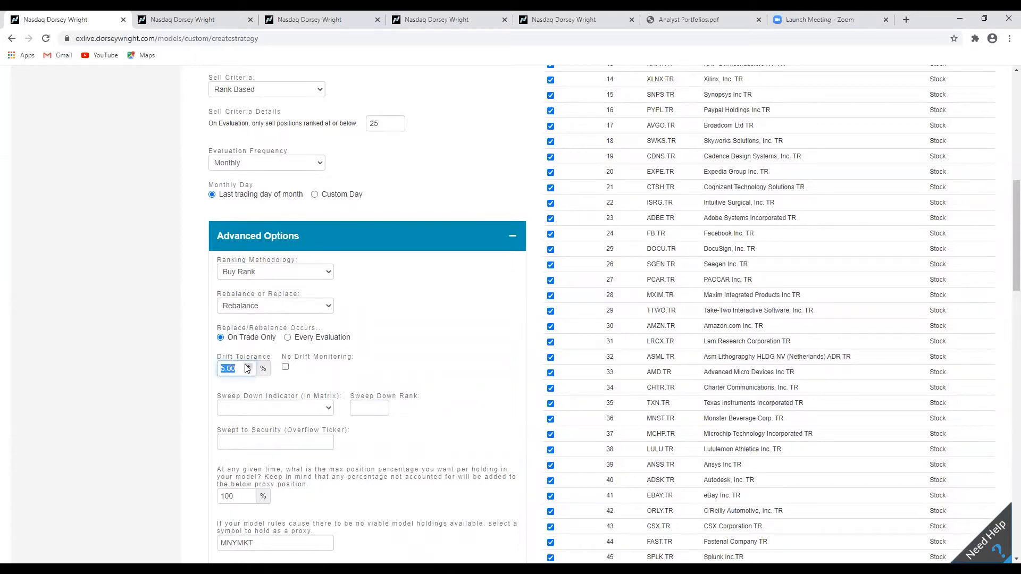
text(10)
click(474, 314)
scroll(522, 295, up, 4)
scroll(522, 295, up, 1)
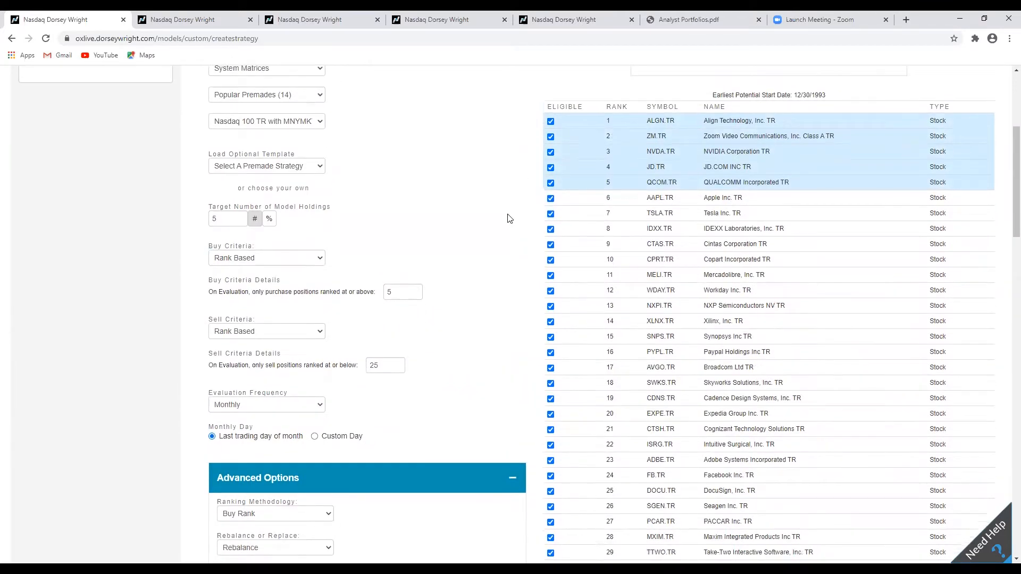
scroll(509, 218, down, 6)
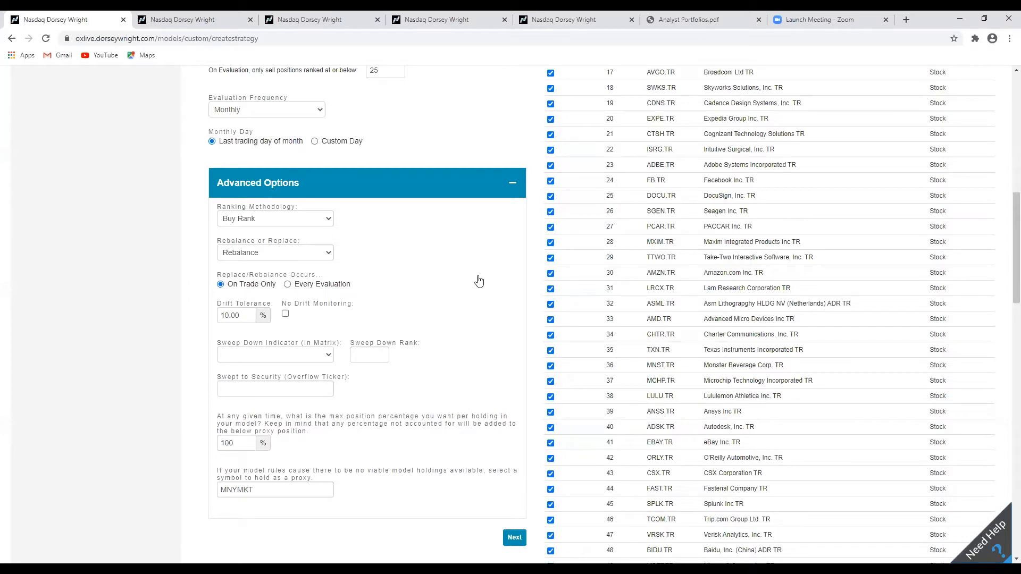
Reopen the Ranking Methodology list and leave Buy Rank selected.
scroll(479, 281, up, 1)
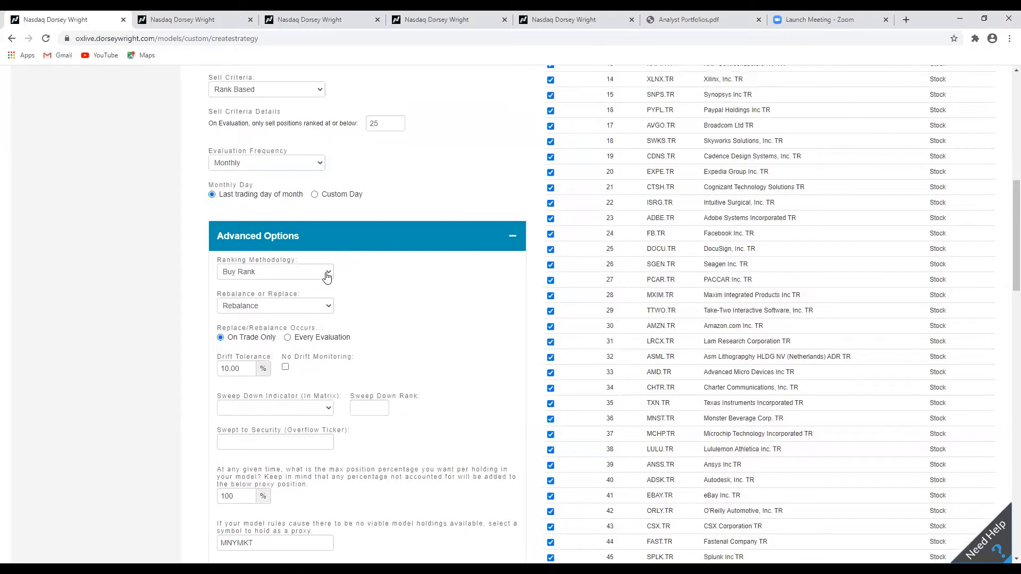
click(326, 277)
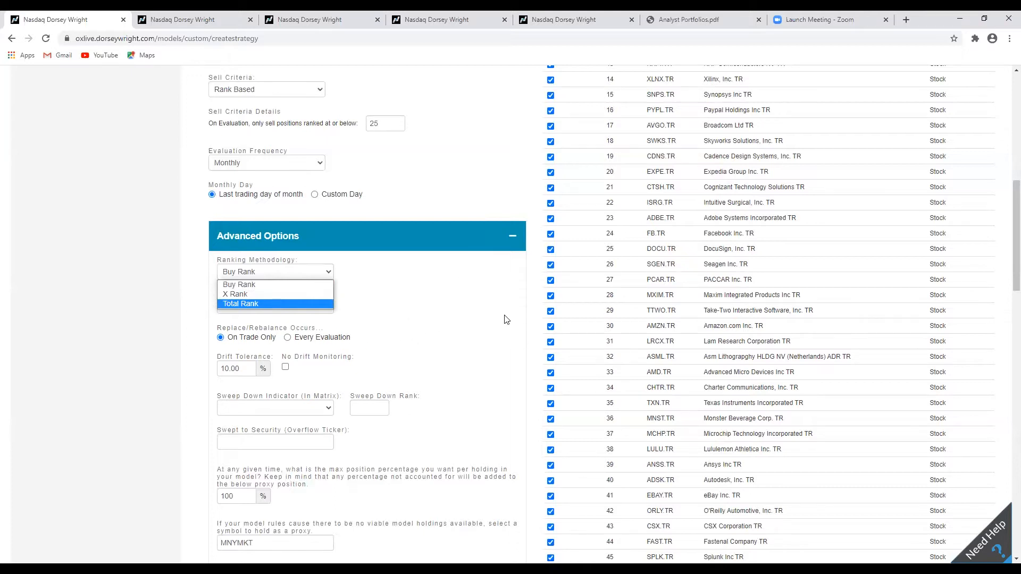
click(531, 271)
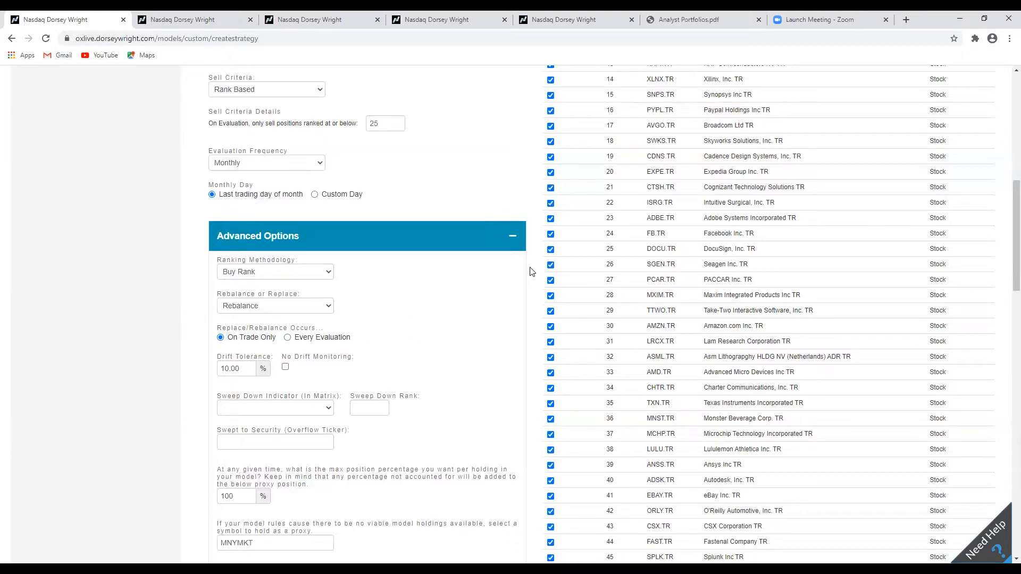
scroll(527, 272, down, 2)
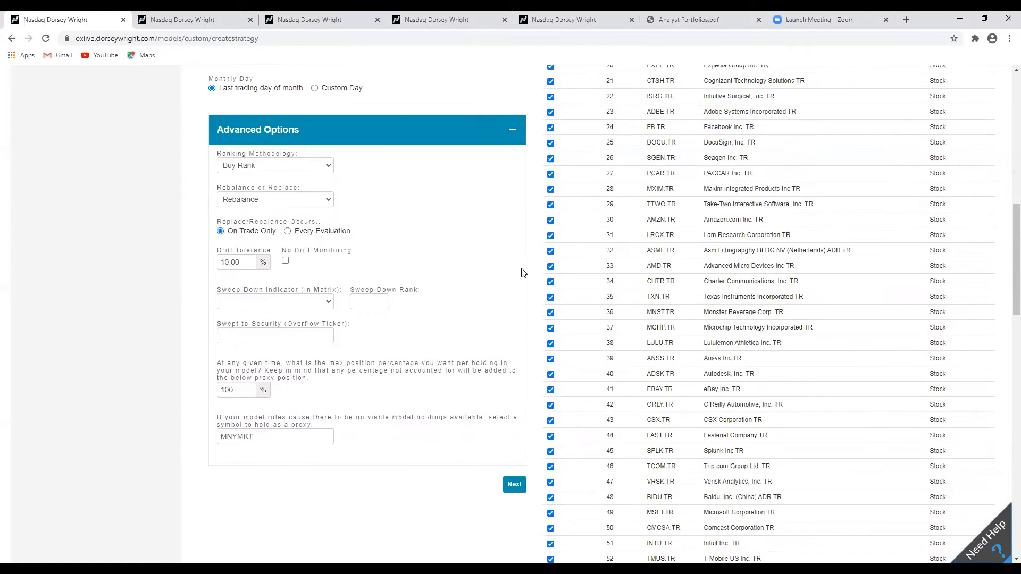
scroll(523, 272, up, 1)
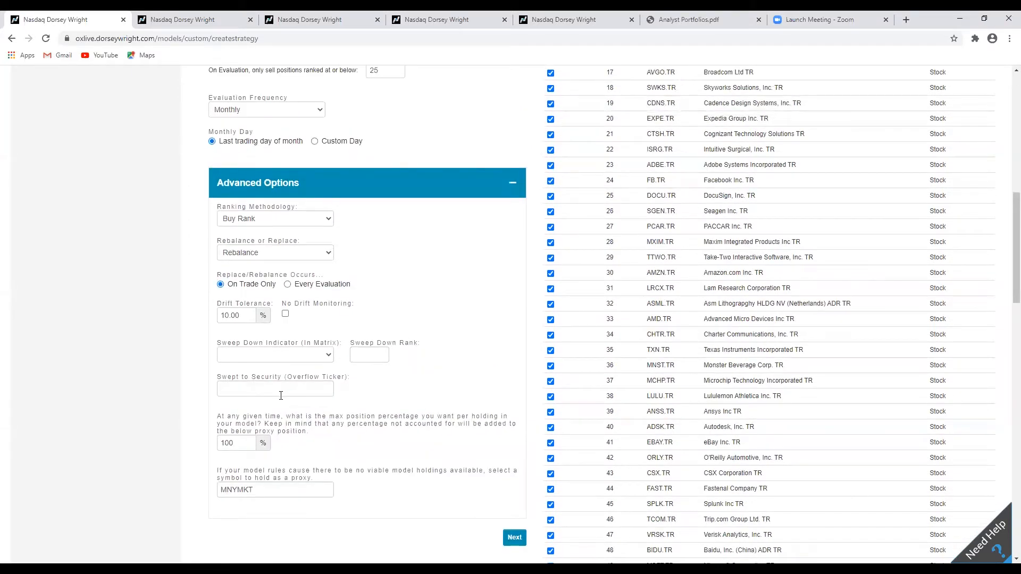
Set the sweep down indicator in the matrix to MNYMKT.
scroll(384, 383, down, 1)
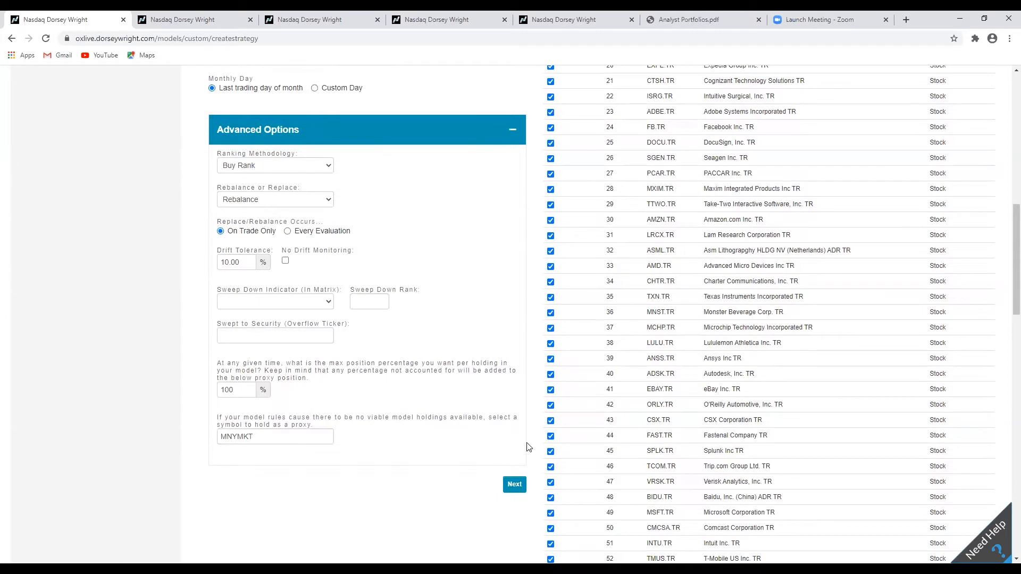
scroll(526, 447, up, 1)
click(314, 351)
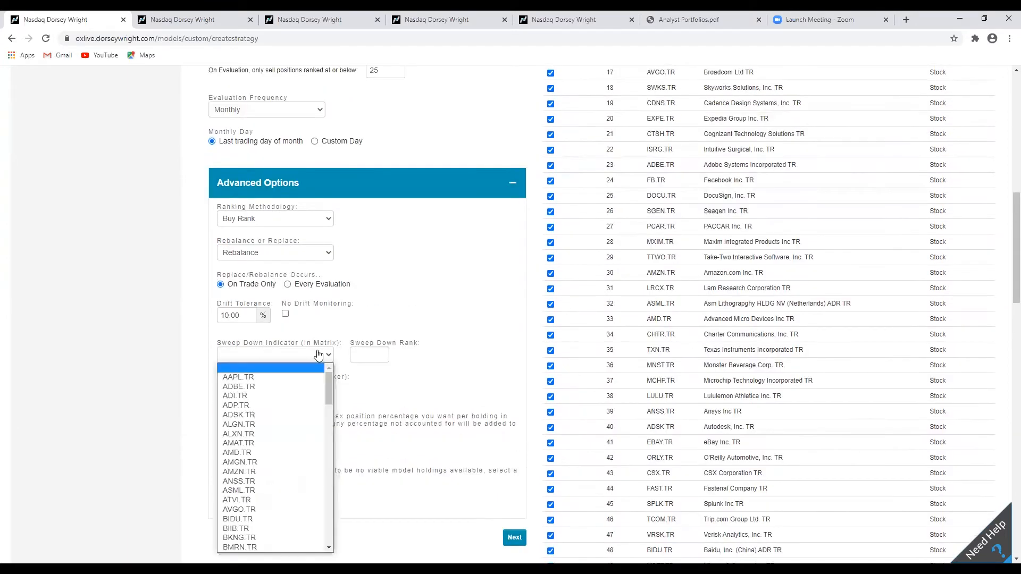
drag(328, 385, 328, 477)
click(276, 489)
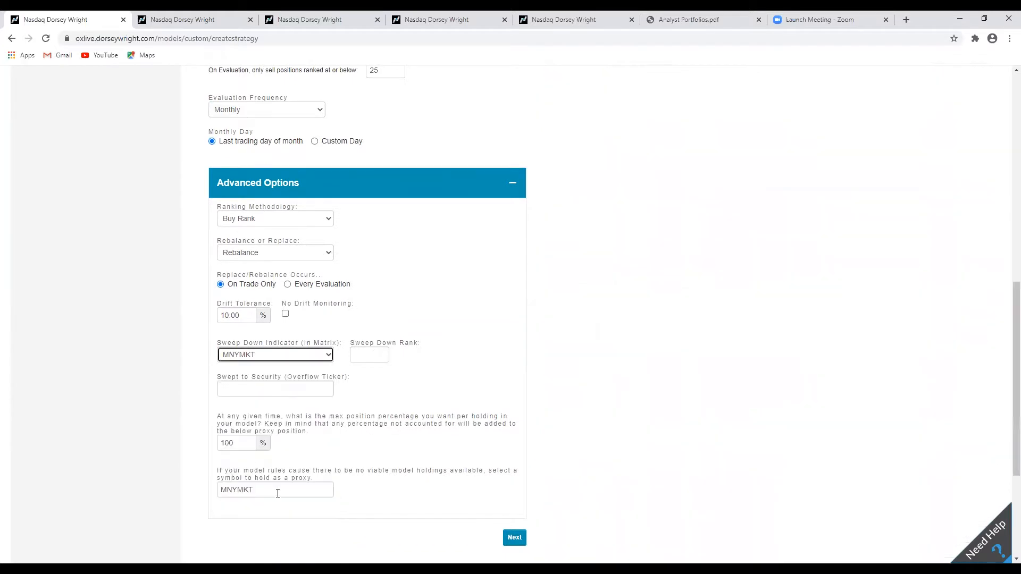
click(464, 341)
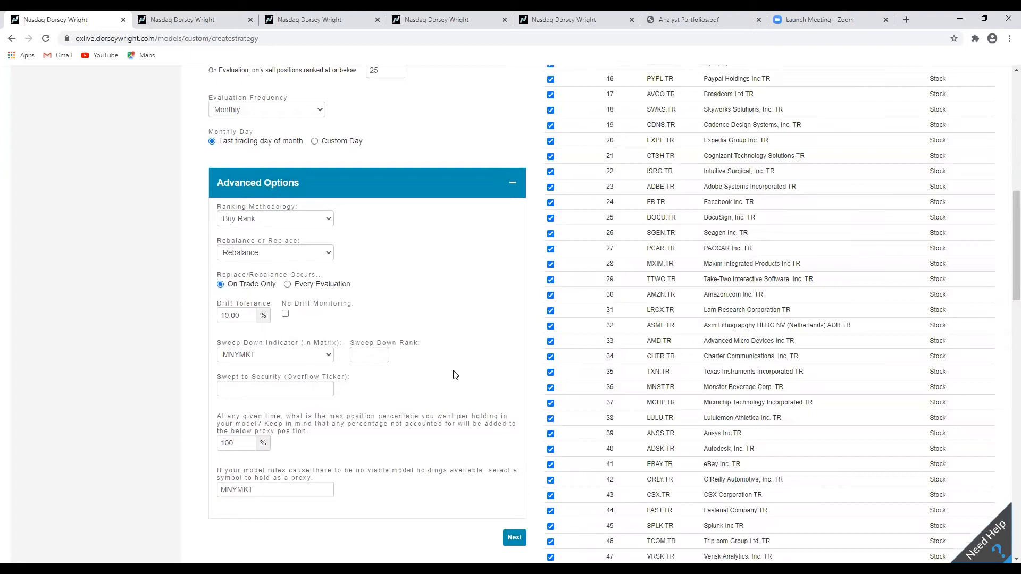
Scroll through the ranked security list to examine the full matrix.
scroll(456, 375, up, 2)
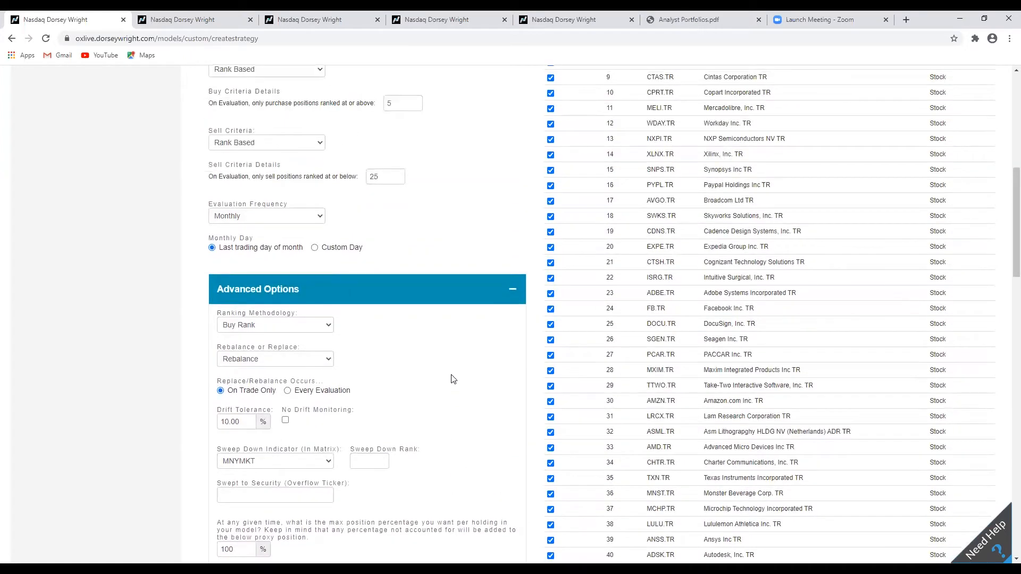
scroll(456, 376, down, 3)
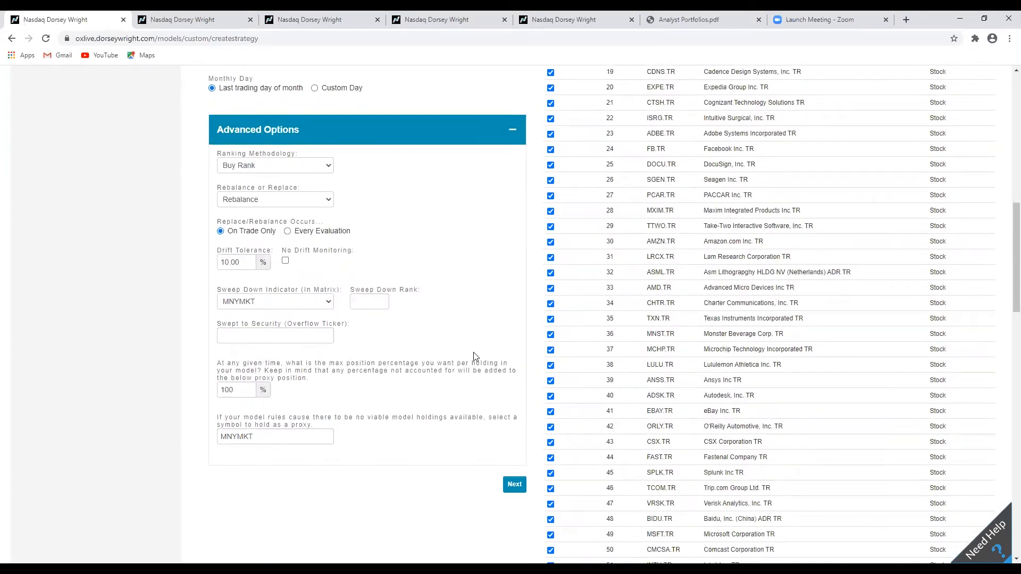
scroll(498, 352, down, 3)
scroll(499, 354, down, 12)
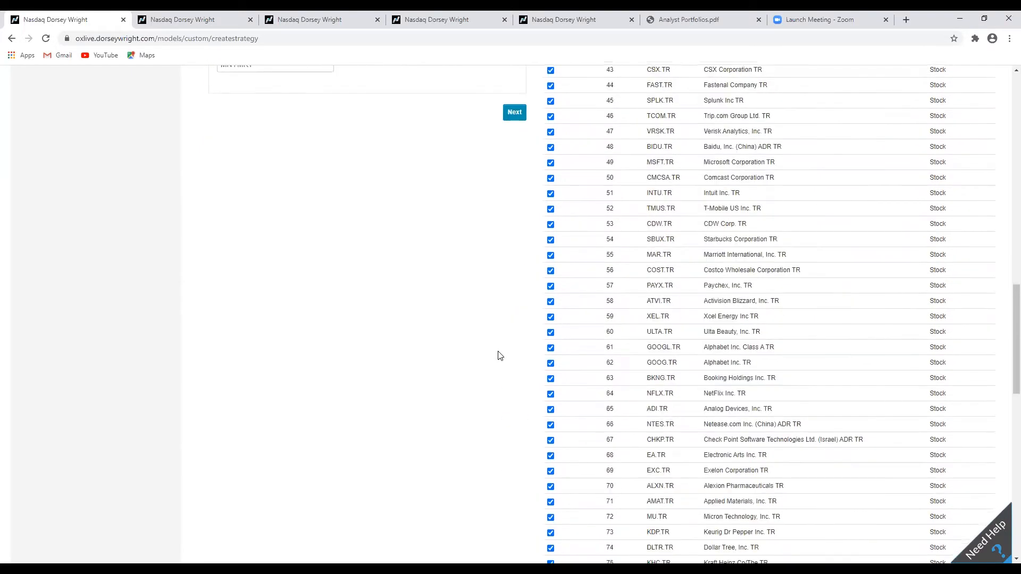
scroll(495, 356, down, 1)
scroll(495, 356, up, 1)
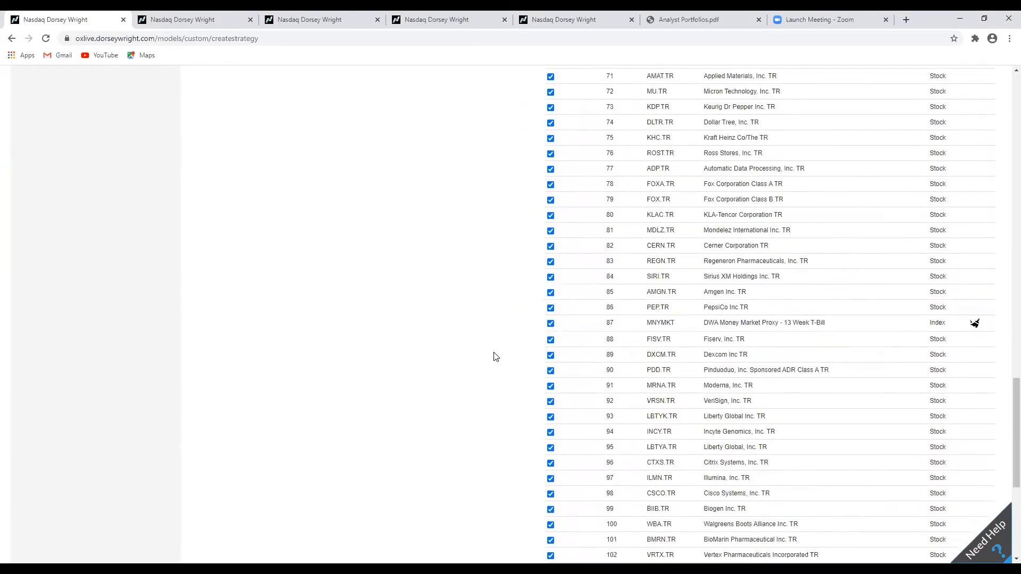
scroll(483, 337, up, 17)
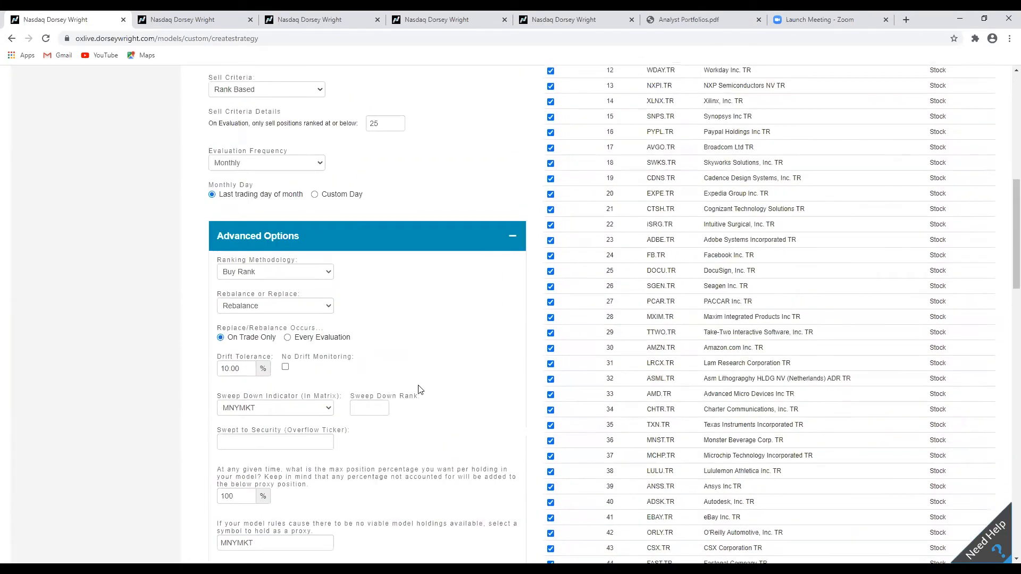
Set the sweep down rank to 25.
click(371, 408)
click(521, 367)
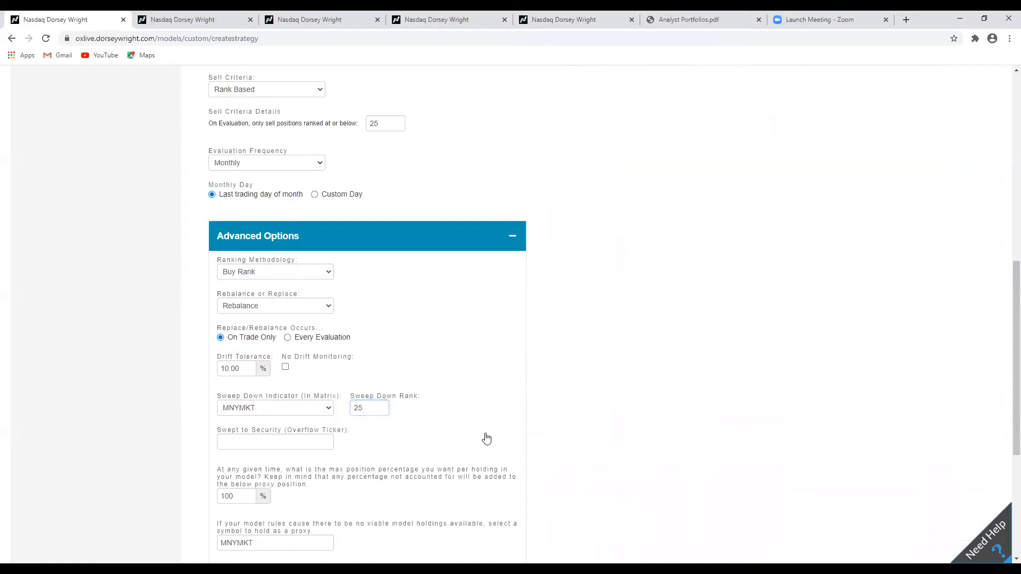
scroll(528, 321, up, 2)
scroll(528, 321, down, 4)
scroll(529, 321, up, 5)
scroll(529, 321, down, 6)
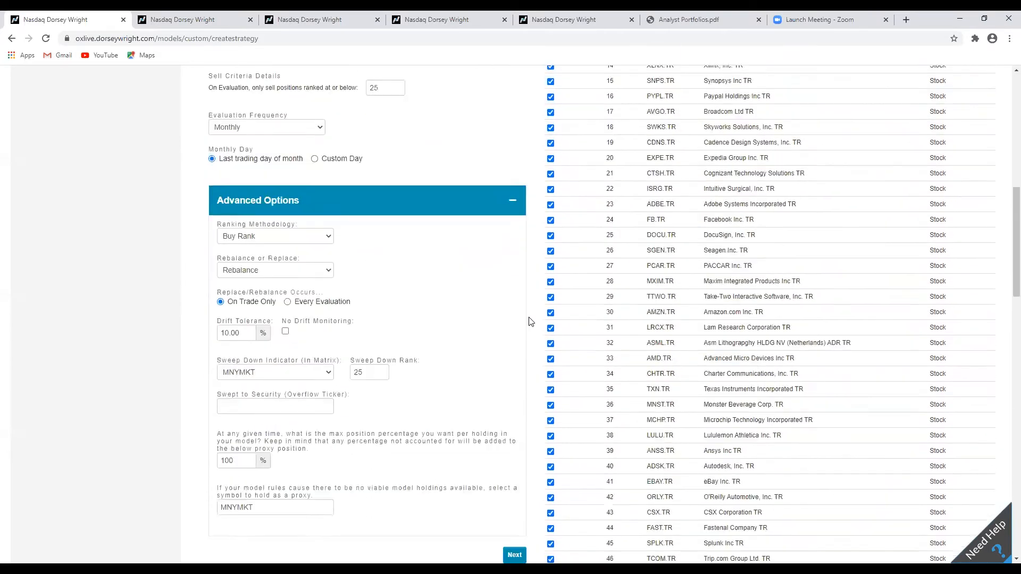
scroll(529, 312, up, 2)
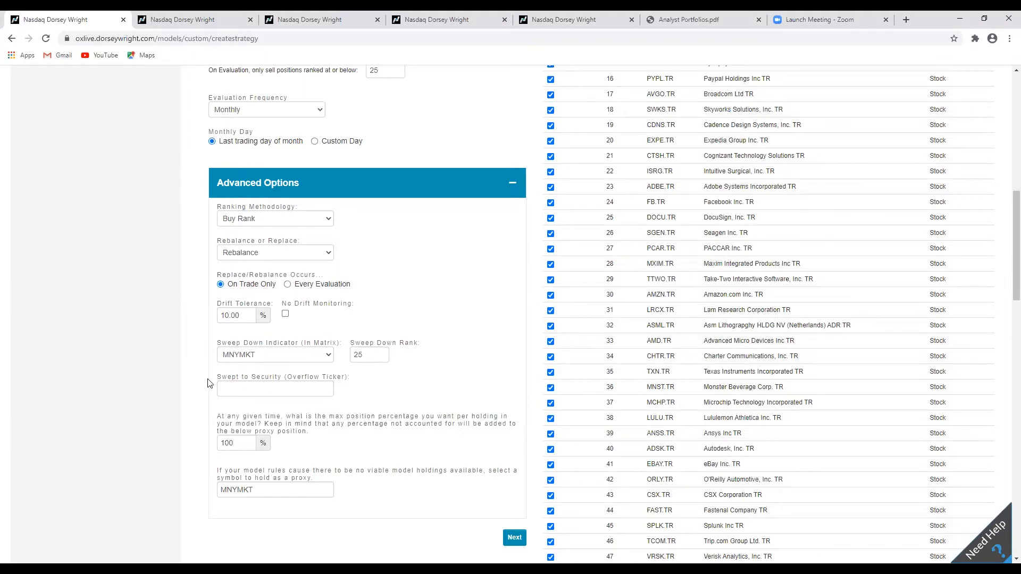
Set the swept-to security to MNYMKT, the DWA Money Market Proxy - 13 Week T-Bill.
click(273, 396)
text(mnmymkt)
key(BackSpace)
key(BackSpace)
key(BackSpace)
key(BackSpace)
key(BackSpace)
text(MNYMKT)
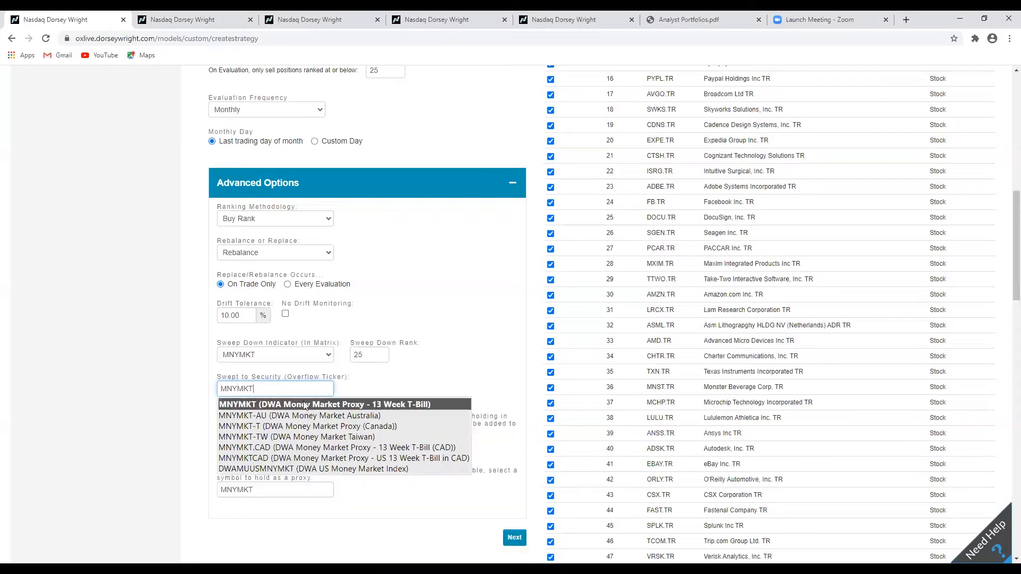
click(303, 405)
click(479, 381)
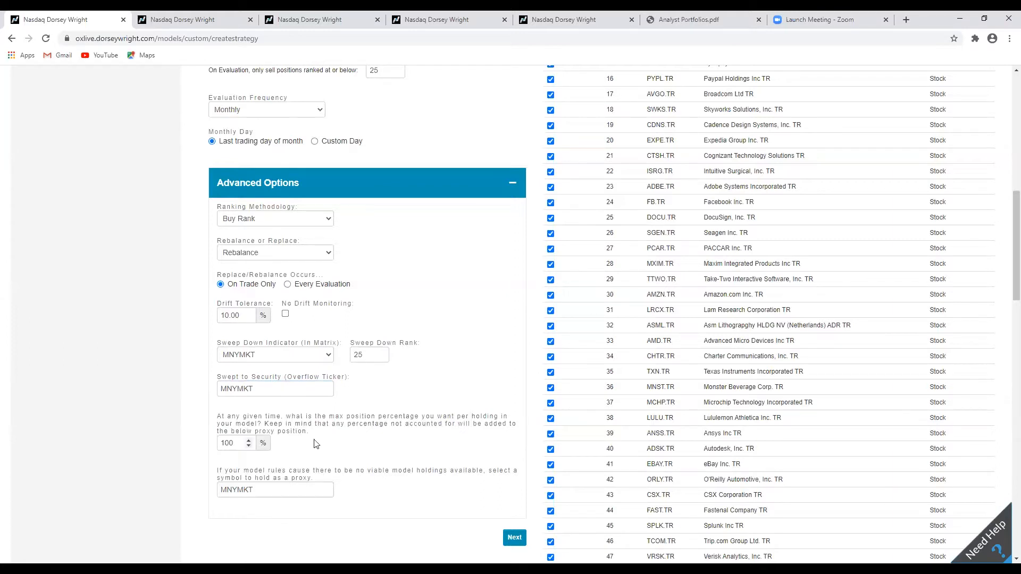
drag(235, 443, 208, 443)
text(20)
click(193, 418)
Set the max position percentage per holding to 100.
drag(241, 440, 220, 442)
text(100)
click(411, 448)
Review the completed strategy settings and advanced options.
scroll(470, 441, up, 8)
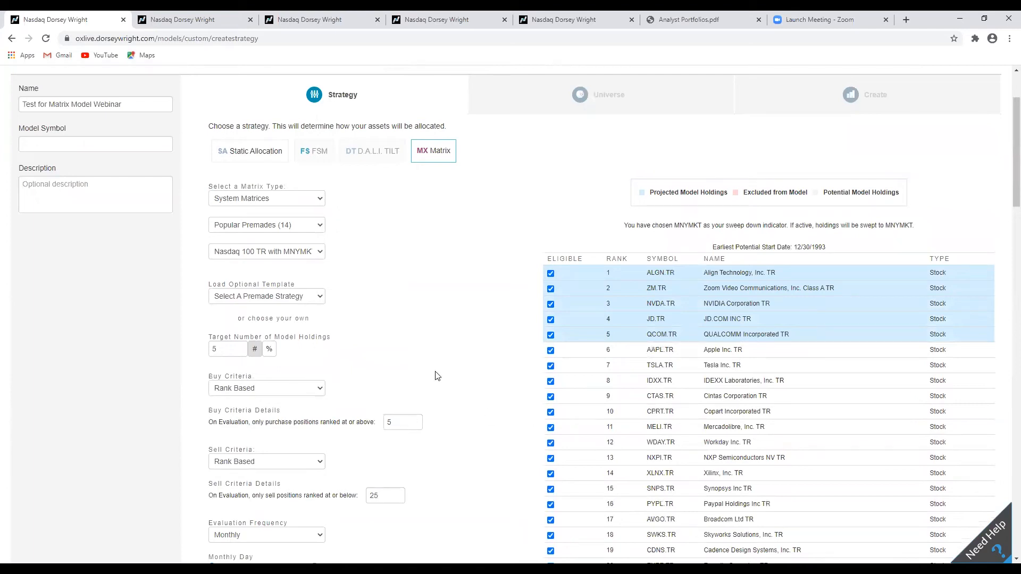
scroll(444, 388, down, 2)
scroll(353, 386, up, 1)
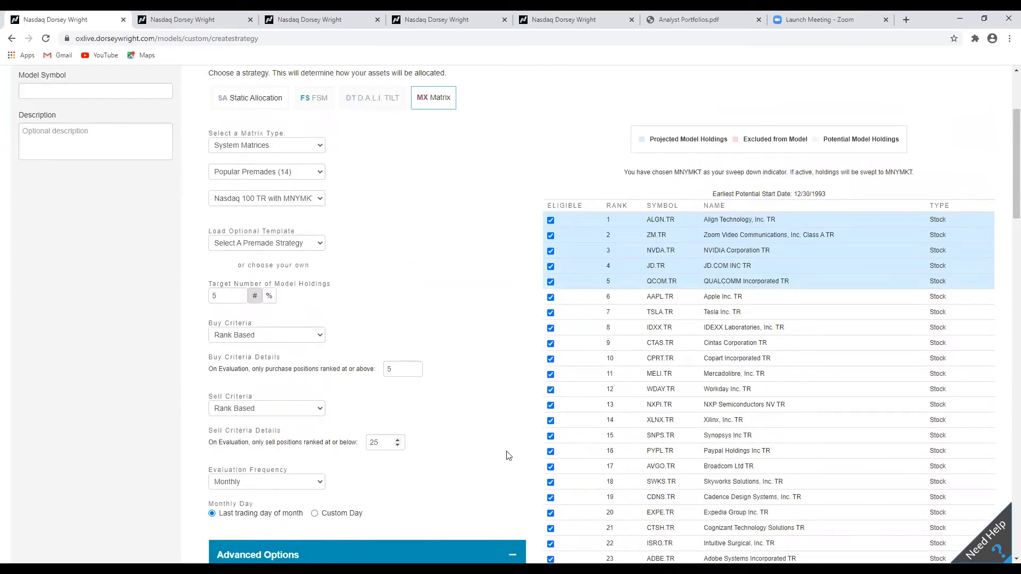
scroll(372, 455, down, 1)
scroll(255, 436, down, 1)
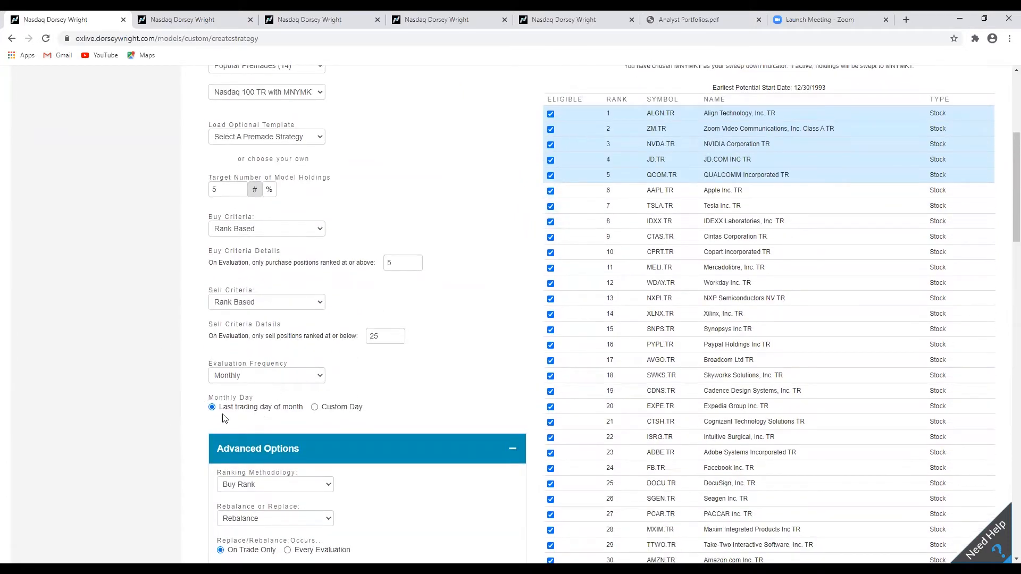
scroll(318, 432, down, 4)
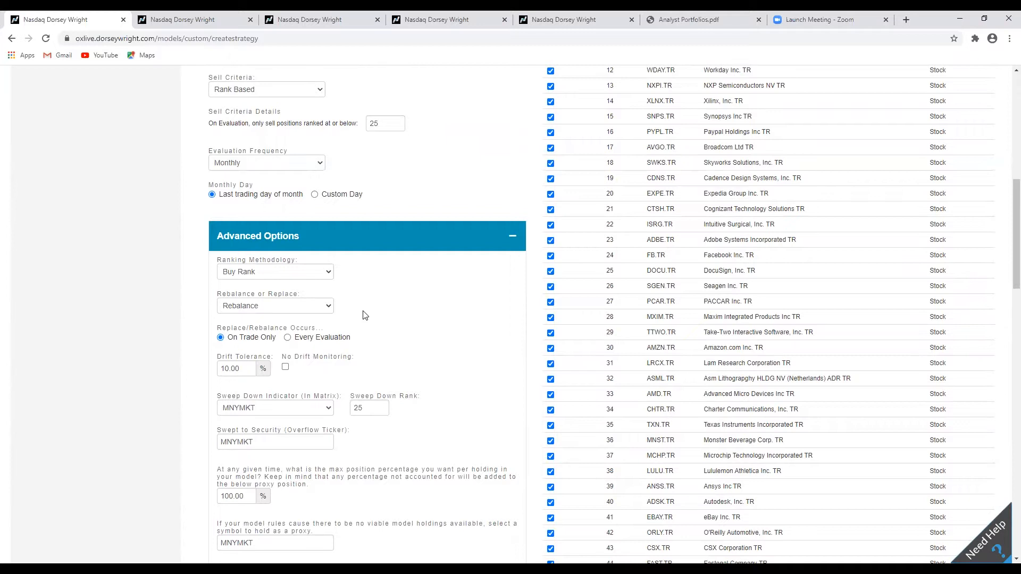
scroll(366, 316, down, 2)
scroll(366, 316, up, 1)
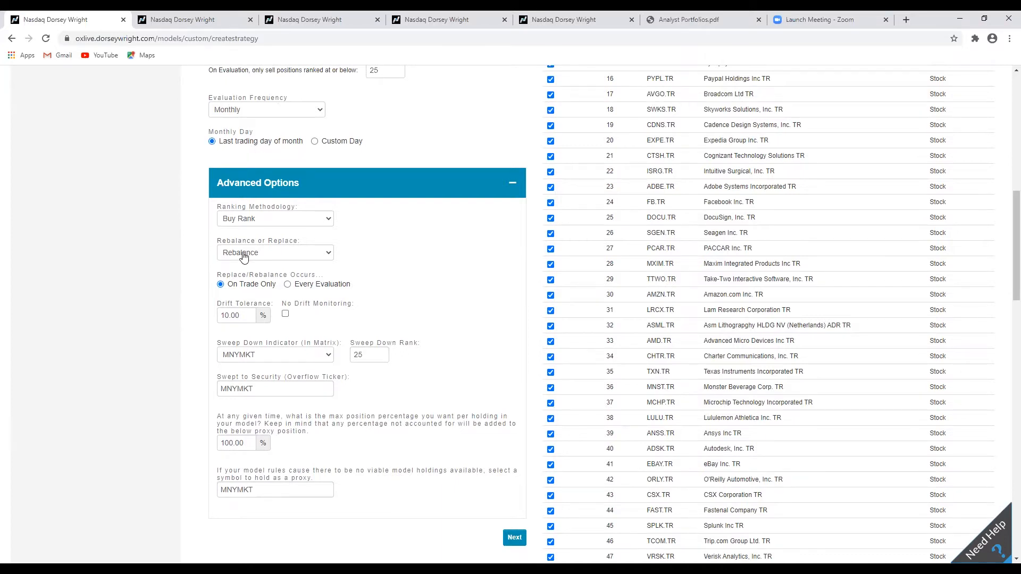
scroll(468, 372, up, 4)
scroll(497, 378, down, 3)
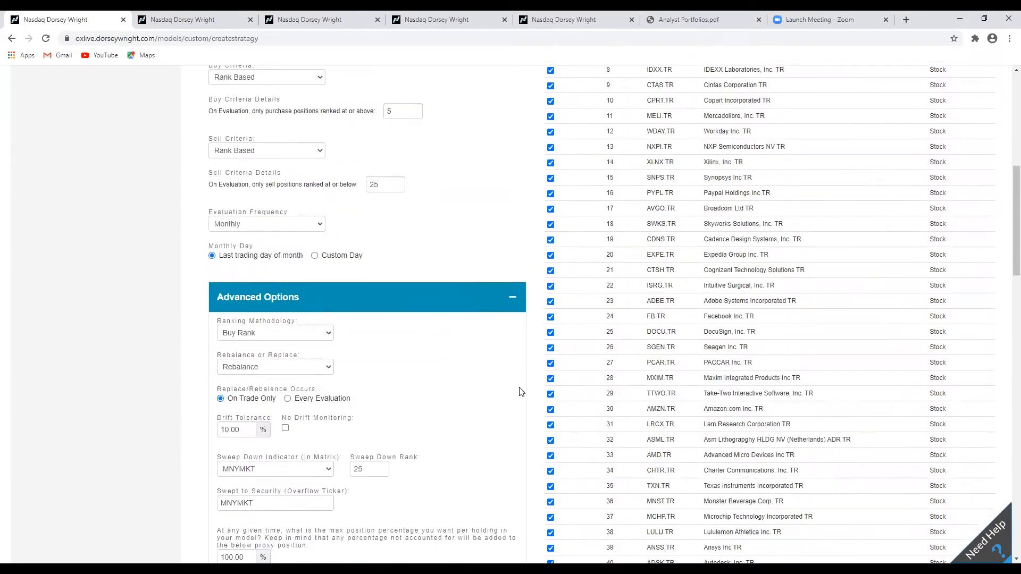
Proceed to the Overlay step and review the projected model holdings.
scroll(513, 352, down, 1)
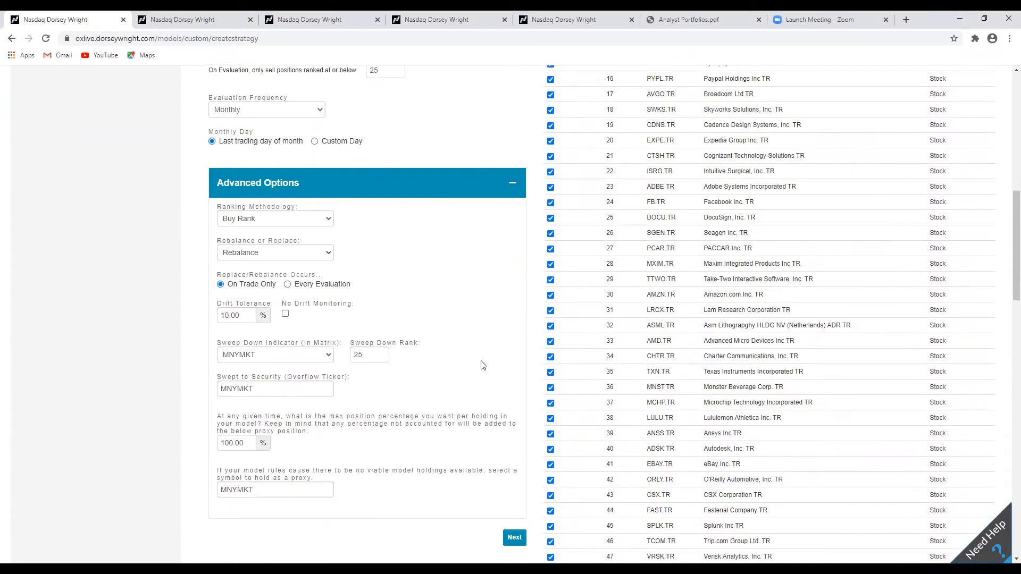
scroll(482, 367, up, 9)
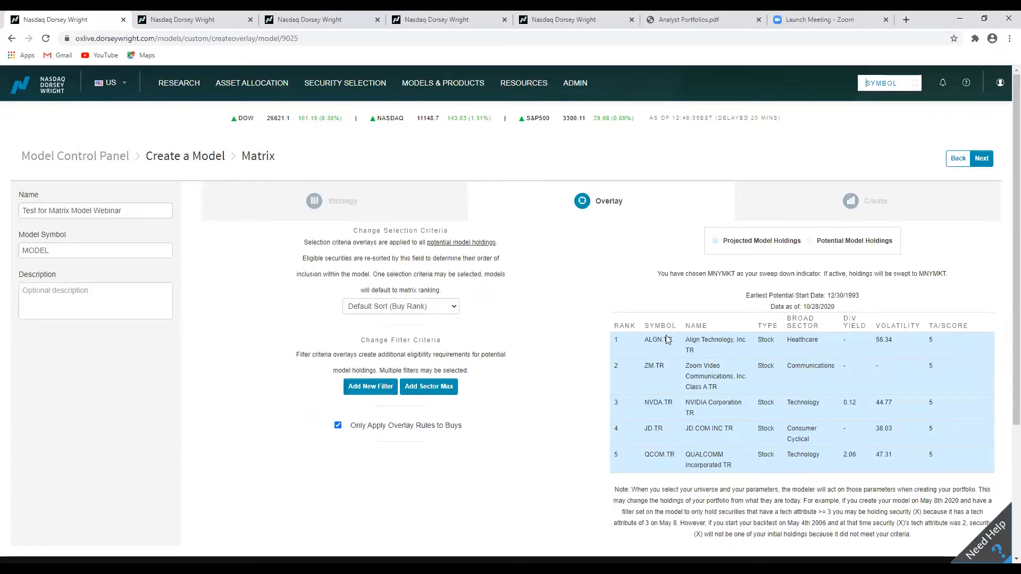
scroll(612, 324, down, 3)
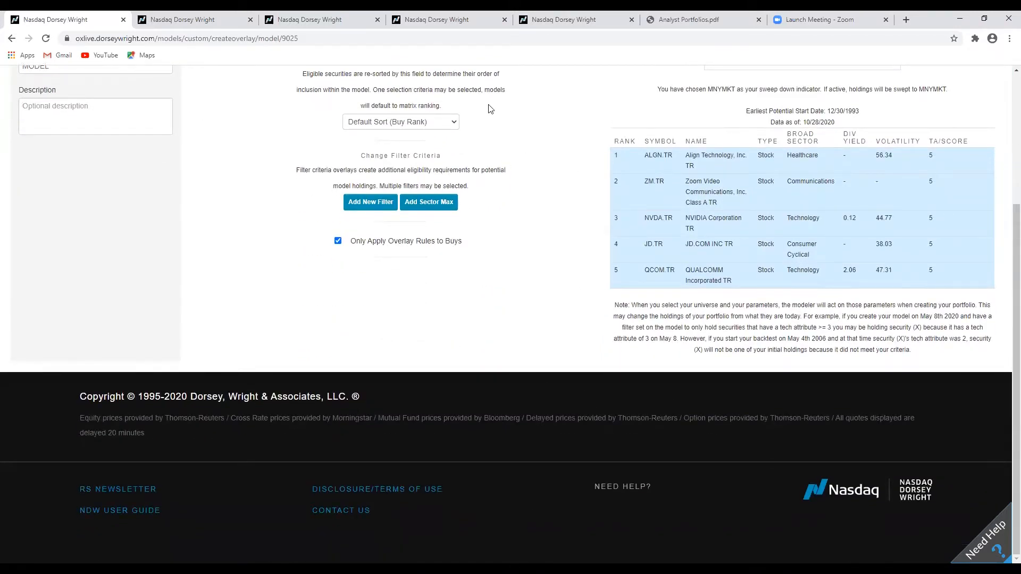
scroll(490, 109, up, 3)
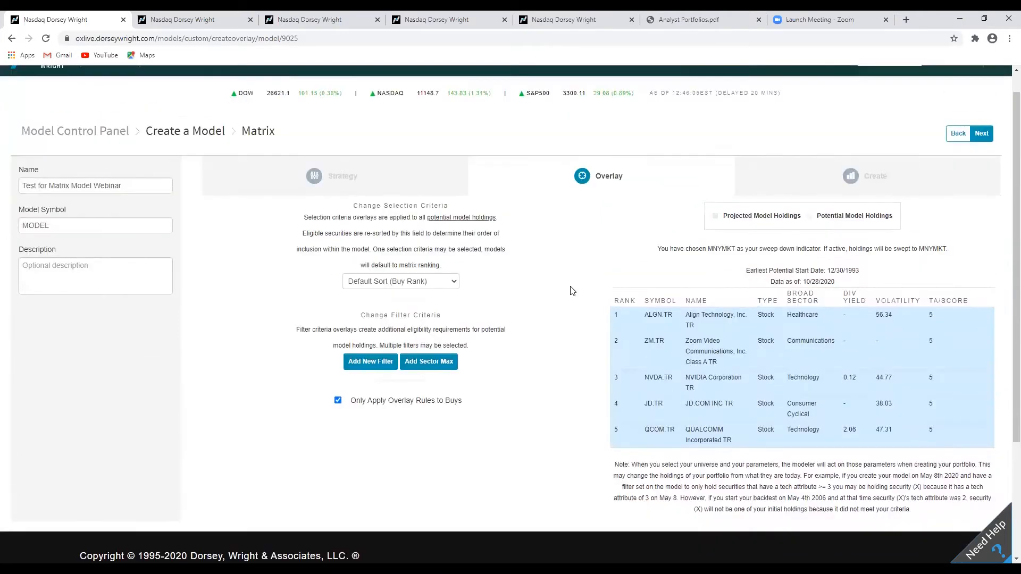
Try the Volatility (3yr Std. Dev) selection criteria, then switch back to Default Sort (Buy Rank).
click(446, 282)
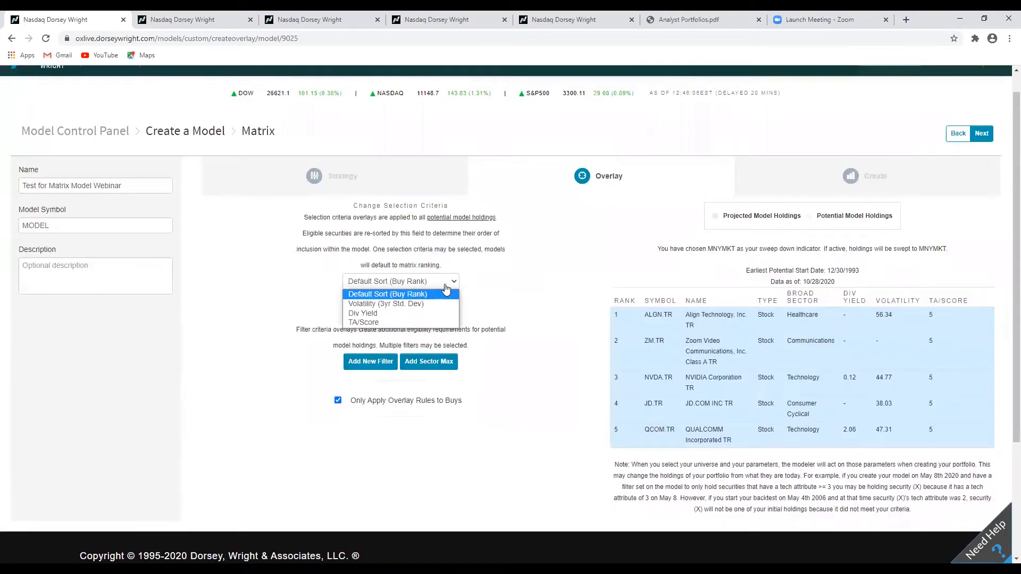
click(392, 306)
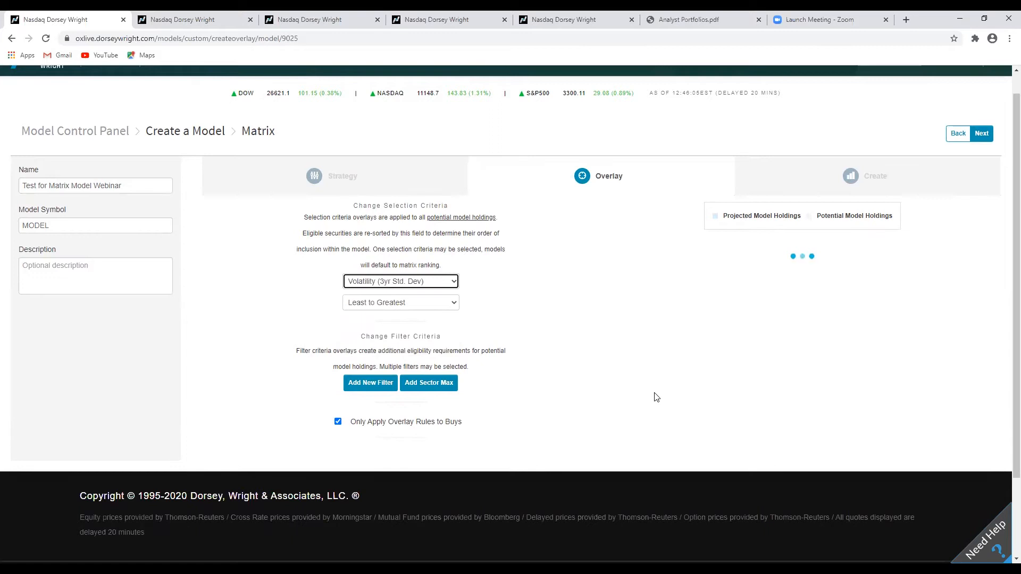
click(444, 306)
click(444, 306)
click(435, 286)
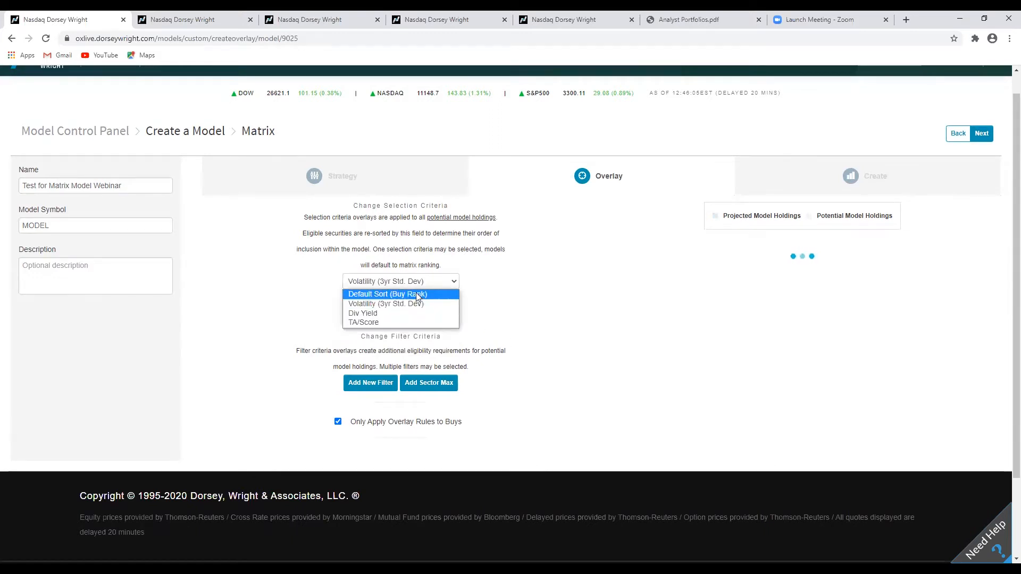
click(418, 297)
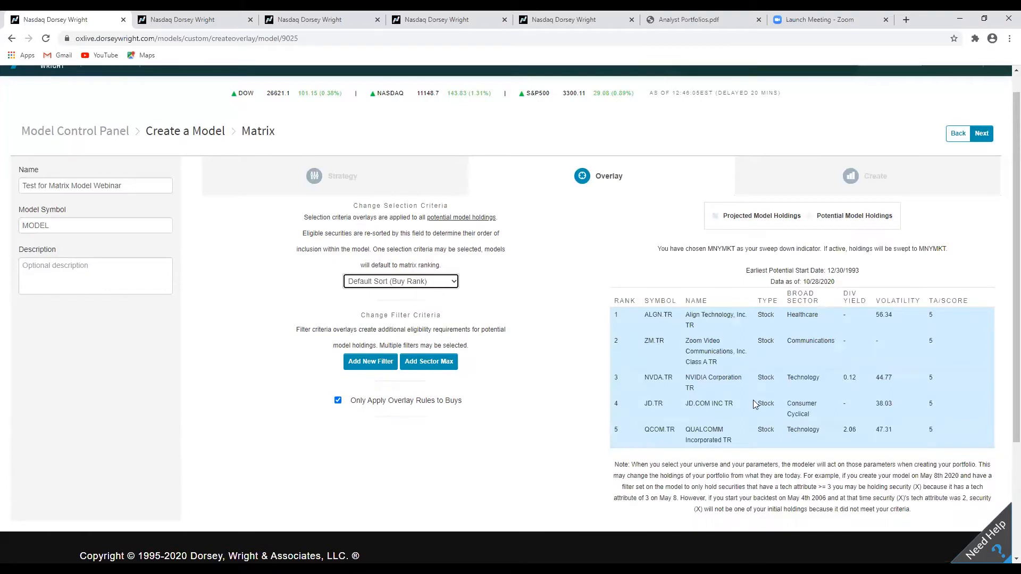
Try the Div Yield selection criteria sorted Greatest to Least, then restore Default Sort (Buy Rank).
mouse_move(887, 340)
mouse_down()
mouse_move(739, 347)
mouse_move(626, 334)
mouse_move(878, 341)
mouse_up()
click(453, 281)
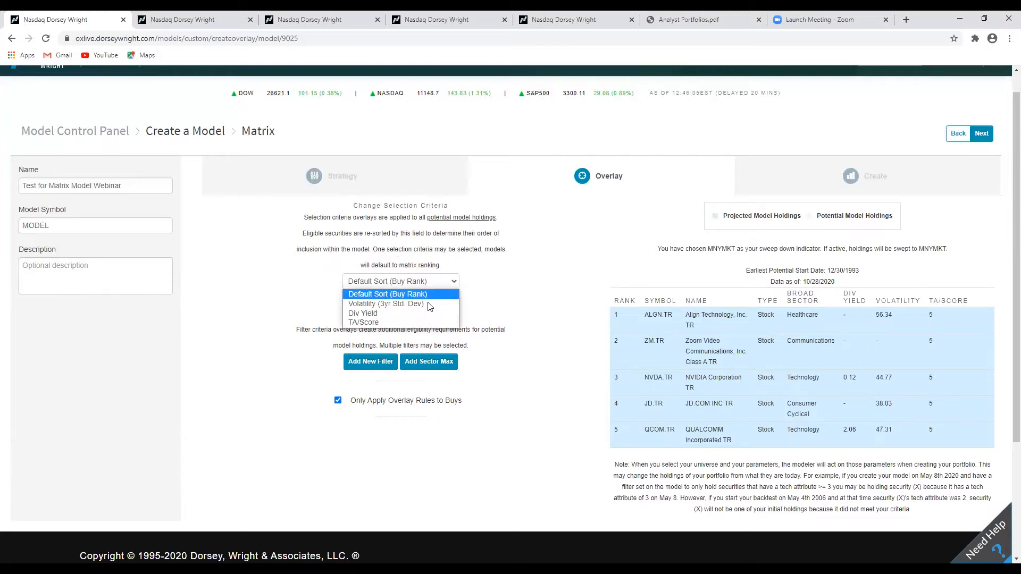
click(371, 313)
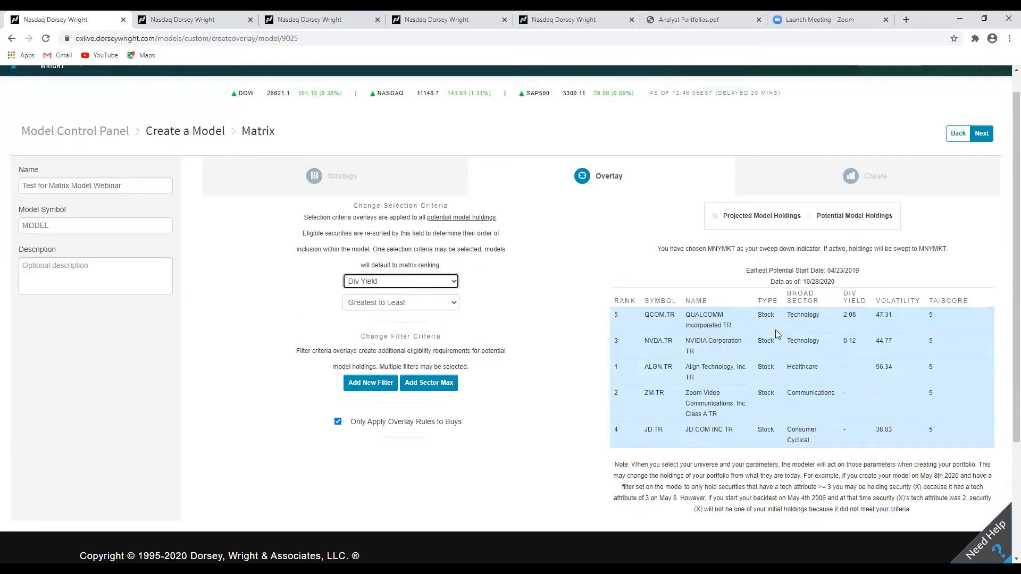
drag(645, 320, 960, 331)
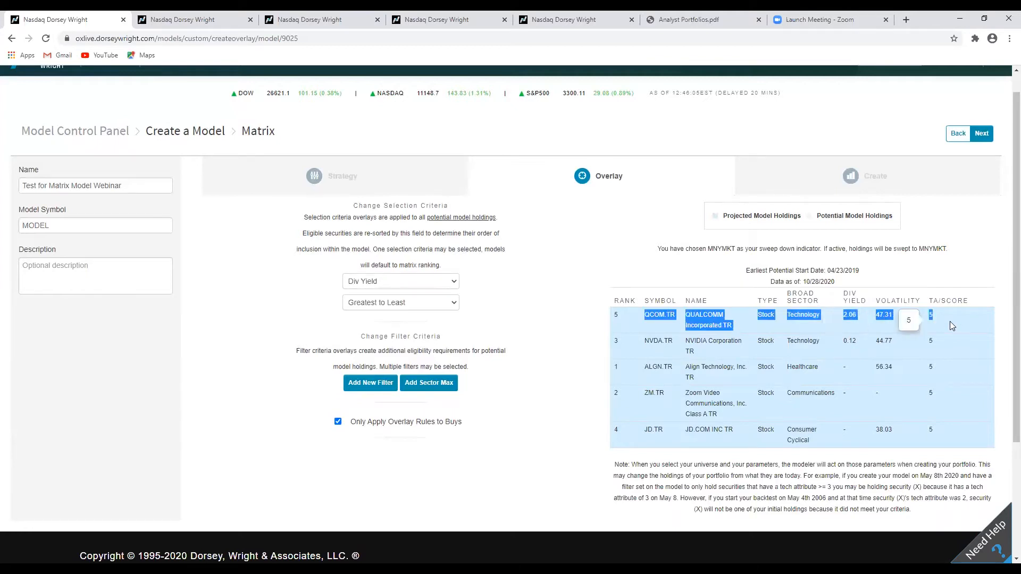
click(950, 322)
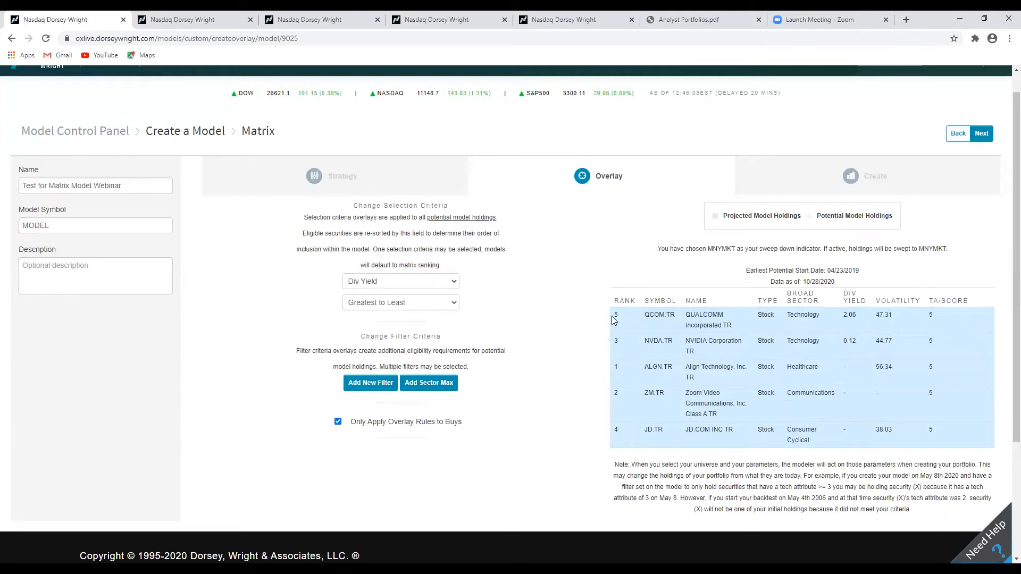
drag(622, 317, 615, 317)
click(416, 281)
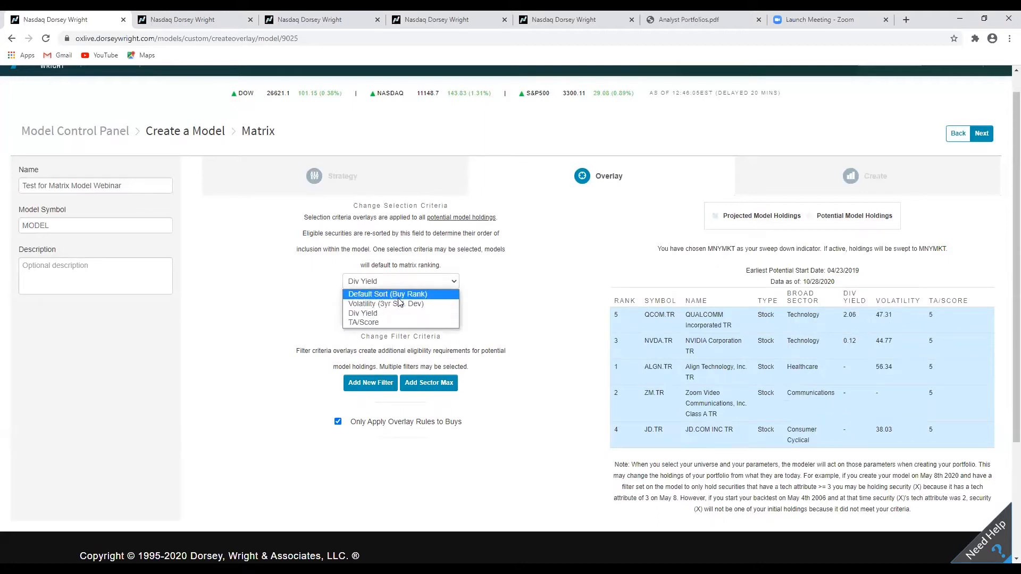
click(401, 296)
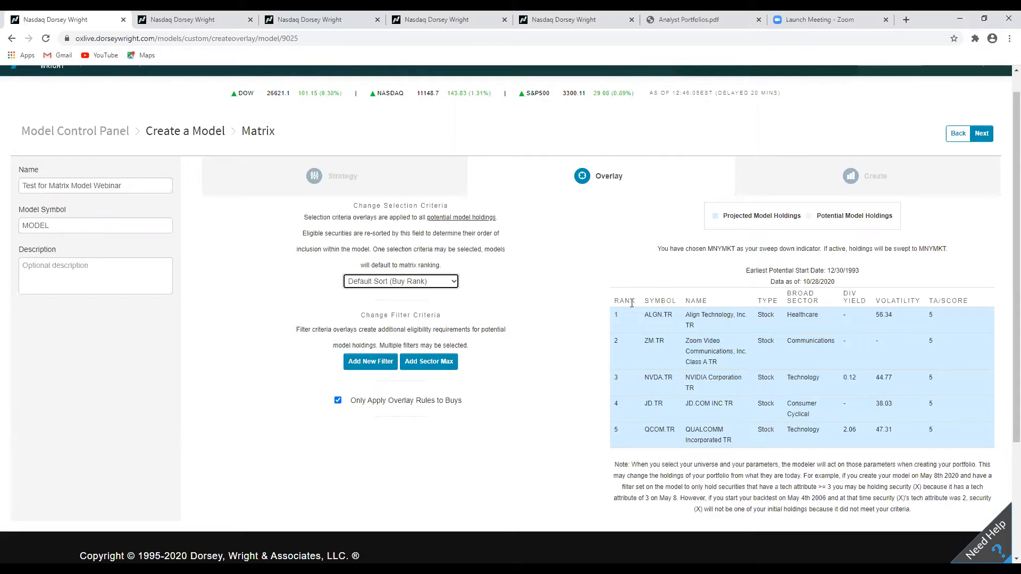
Continue to the Create step and set the popular benchmark to Nasdaq 100 (NDX).
click(985, 142)
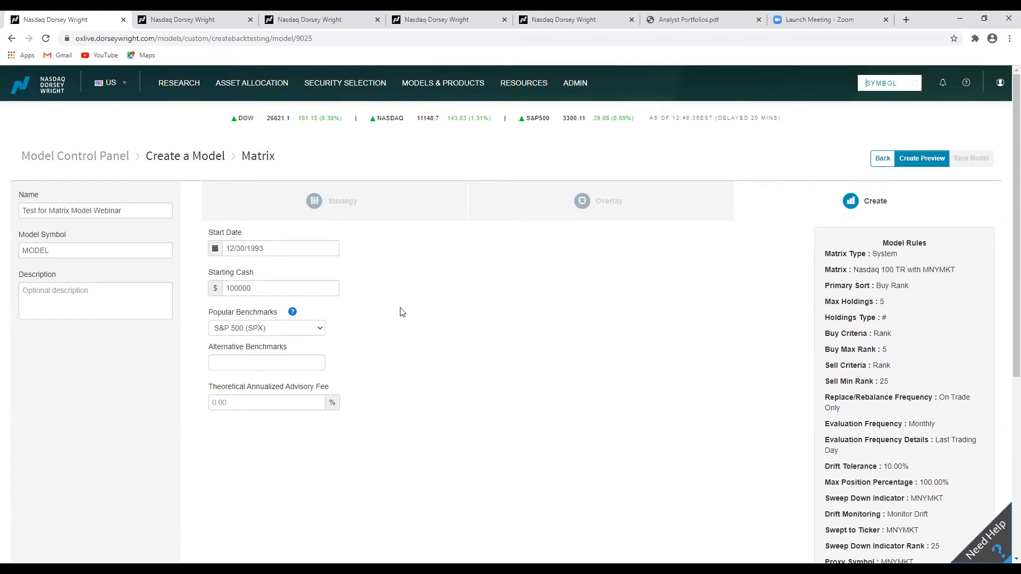
scroll(399, 312, down, 1)
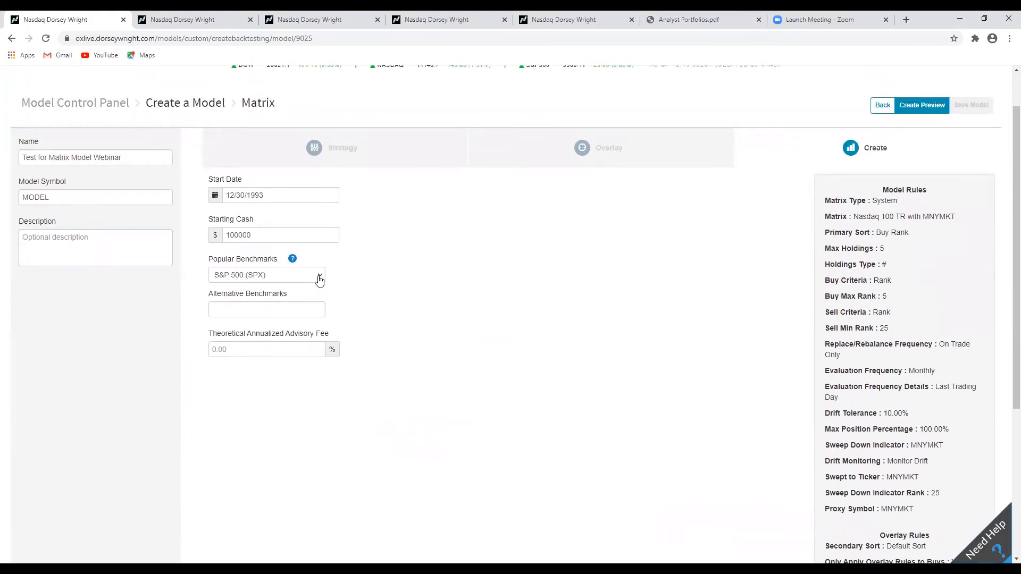
click(320, 276)
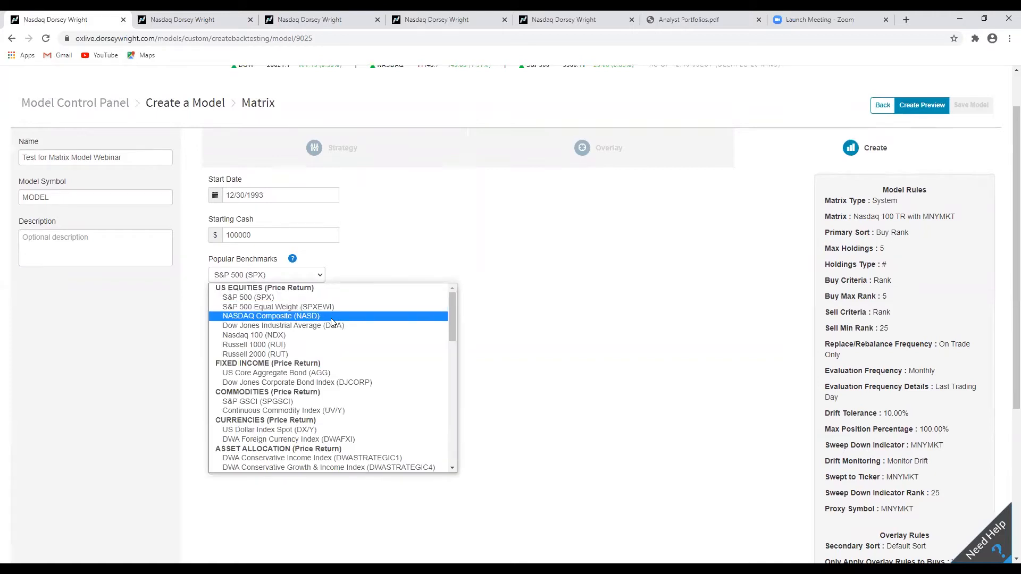
click(311, 335)
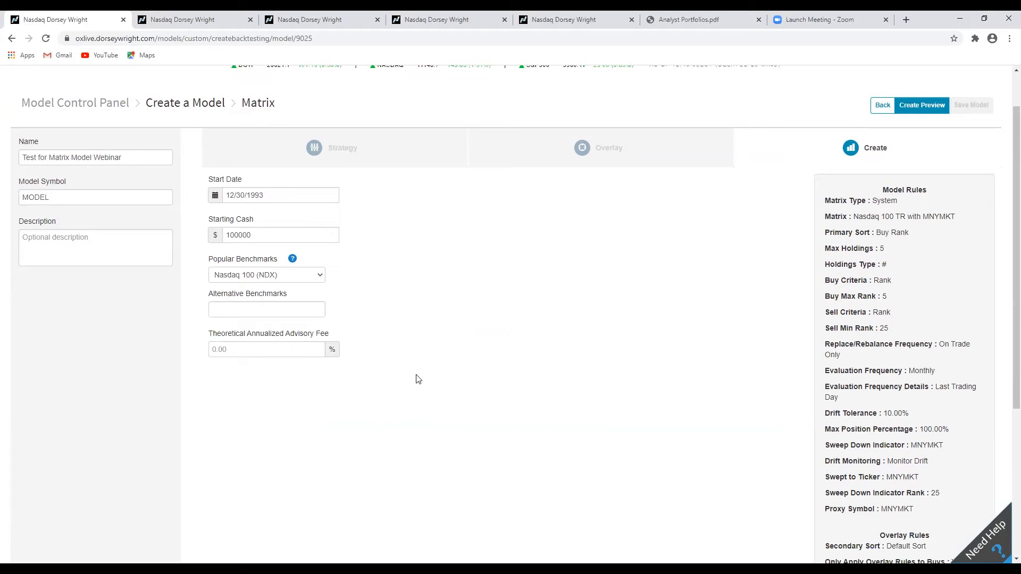
Create the model preview.
scroll(772, 406, up, 1)
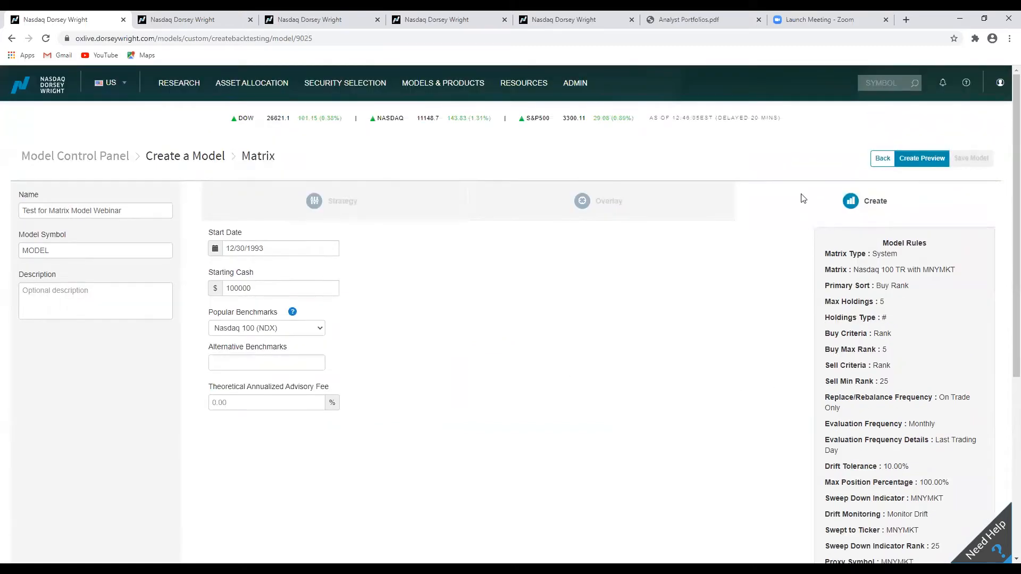
click(911, 160)
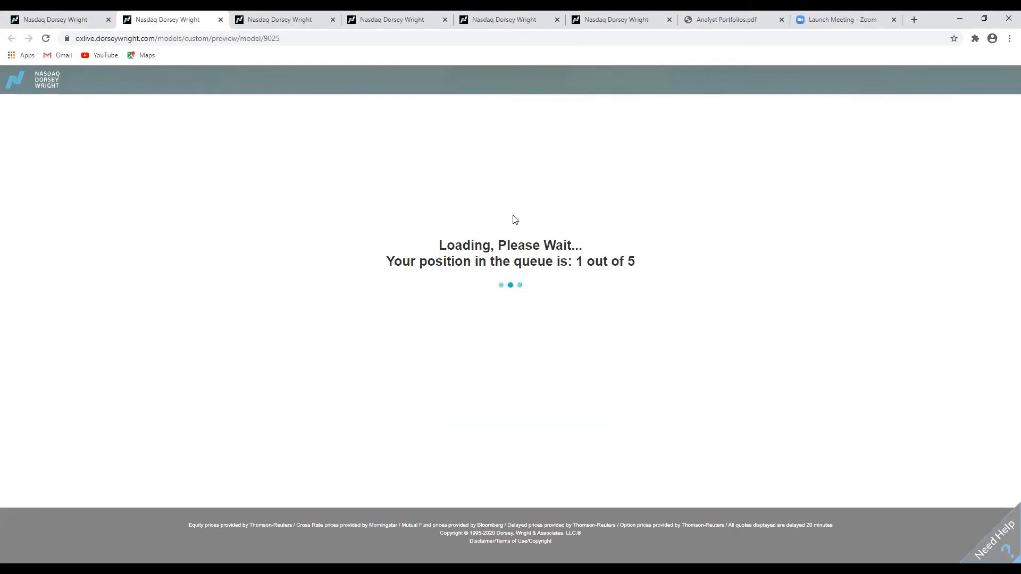
drag(576, 266, 642, 266)
click(637, 267)
click(576, 266)
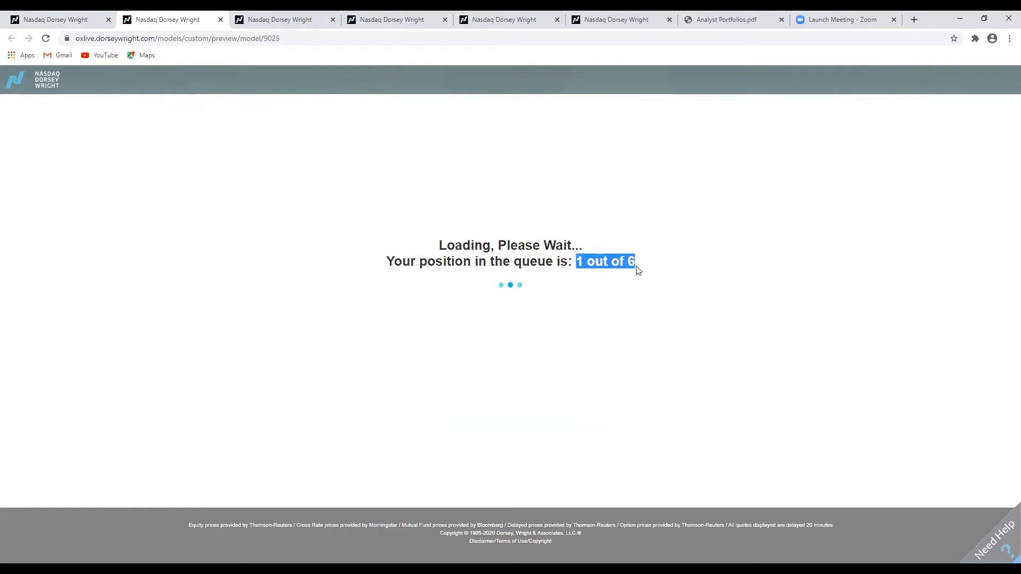
click(637, 267)
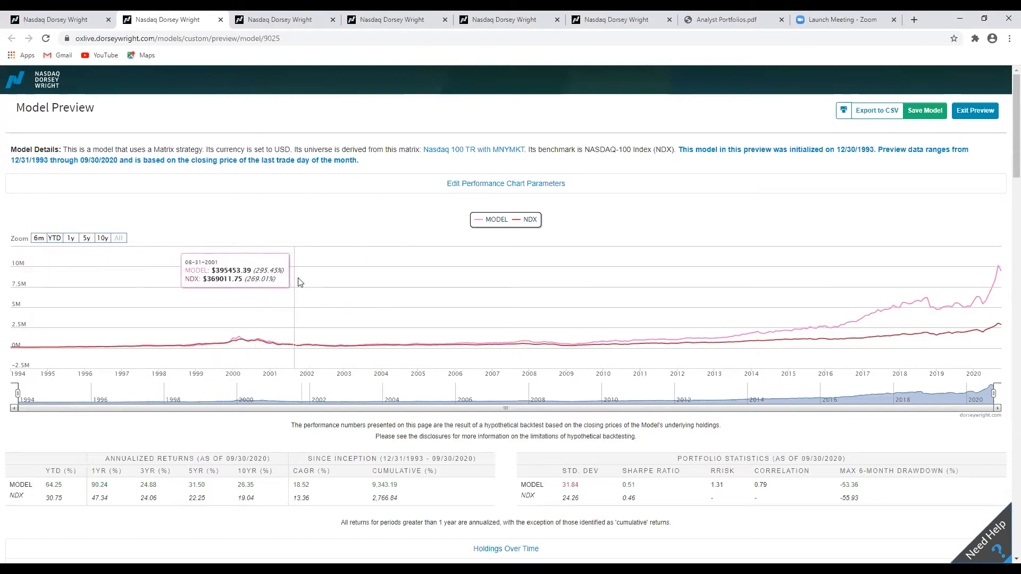
Review the preview's annualized returns and portfolio statistics.
scroll(488, 236, down, 1)
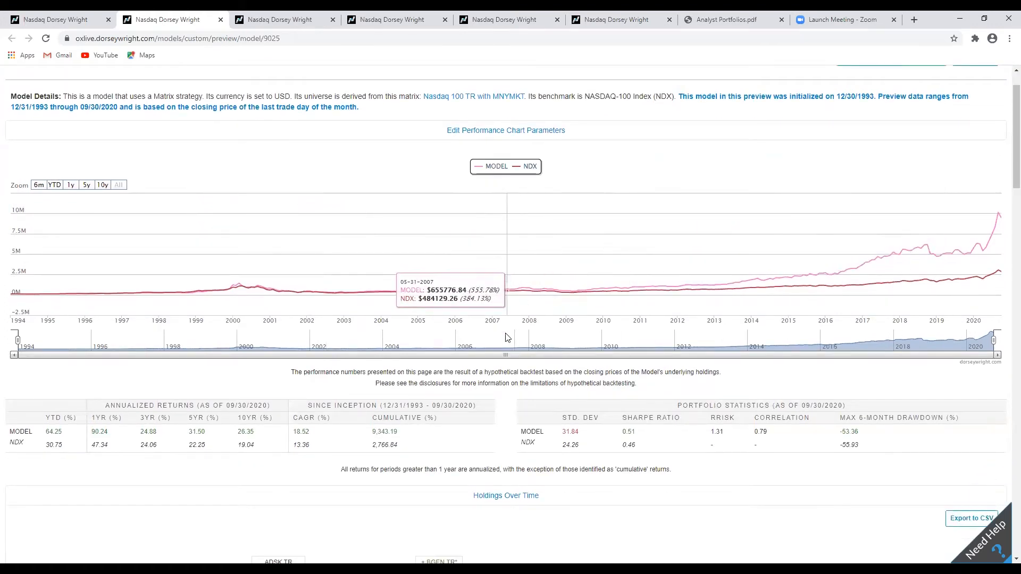
scroll(511, 396, down, 1)
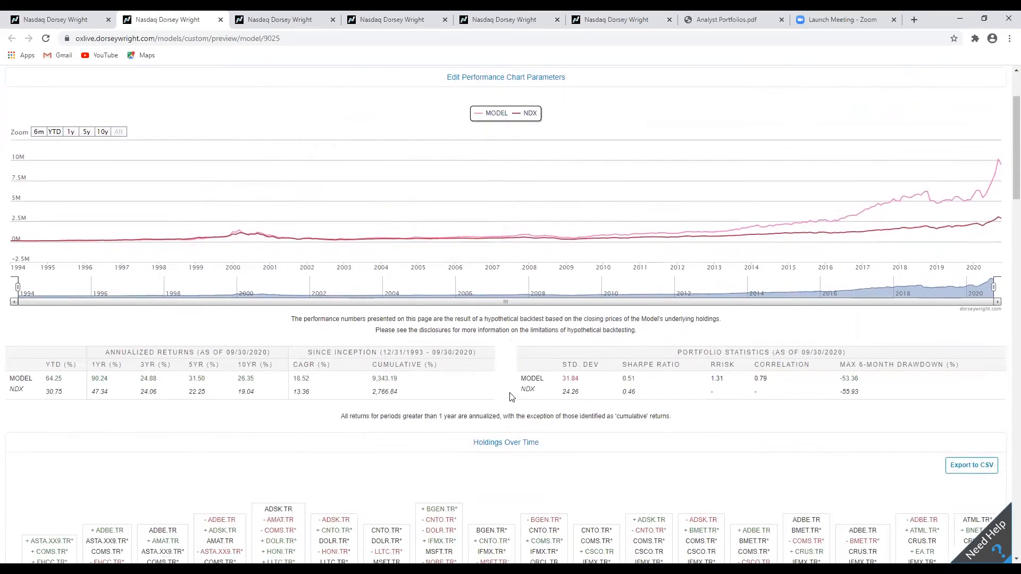
double_click(712, 382)
double_click(756, 380)
click(755, 383)
scroll(659, 404, down, 1)
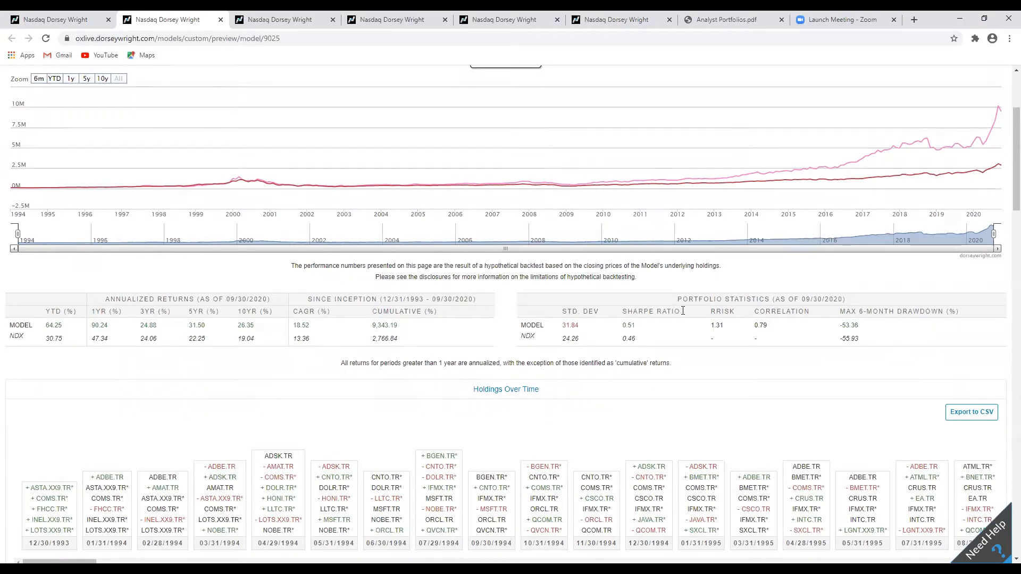
drag(713, 326, 727, 330)
click(728, 329)
drag(518, 334, 533, 336)
click(533, 336)
scroll(508, 292, down, 5)
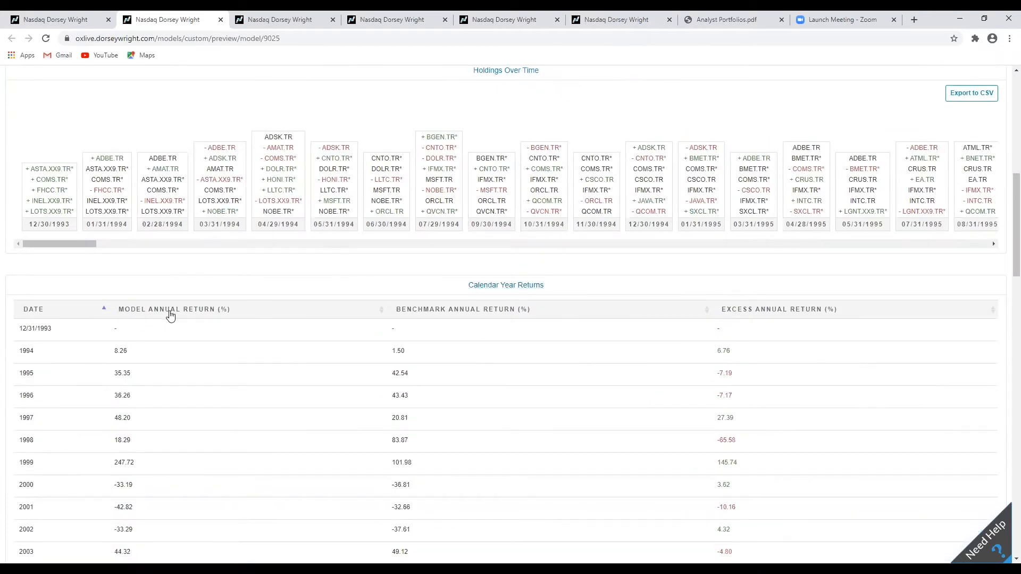
Scroll through the Holdings Over Time timeline to the most recent holdings.
scroll(171, 315, up, 1)
scroll(172, 316, up, 2)
drag(61, 348, 78, 345)
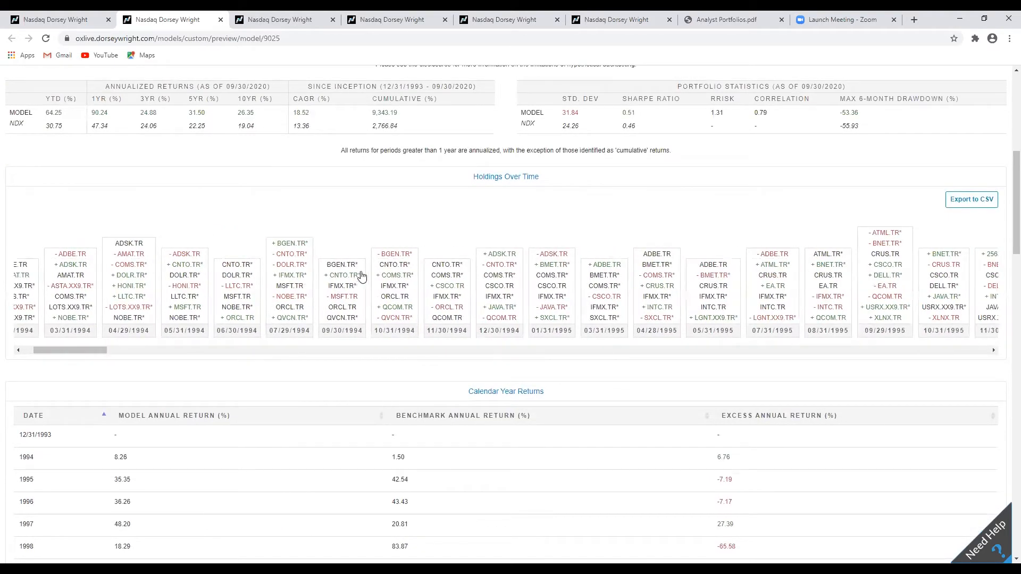
drag(82, 349, 986, 354)
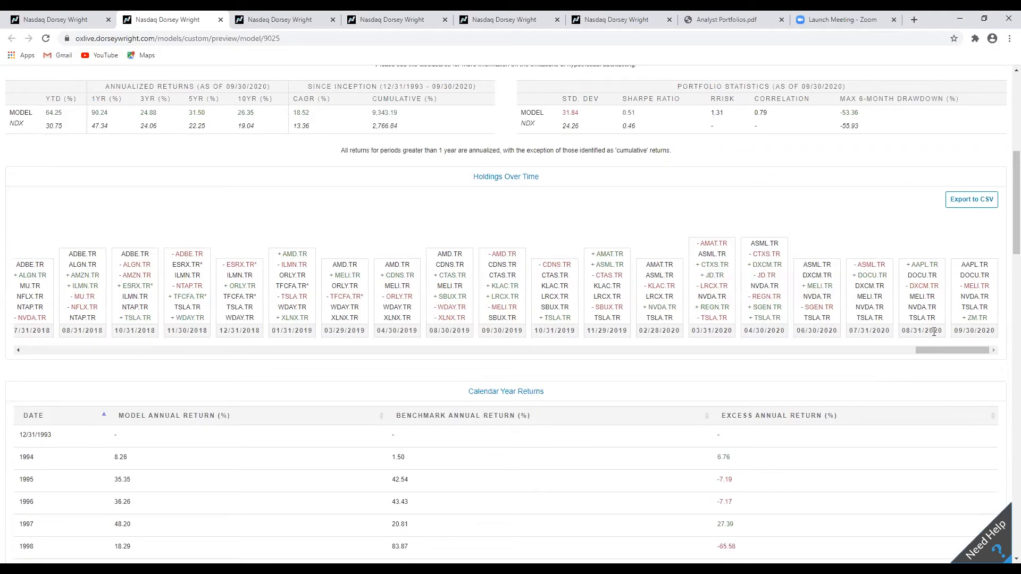
mouse_move(920, 300)
mouse_move(982, 280)
scroll(489, 360, down, 3)
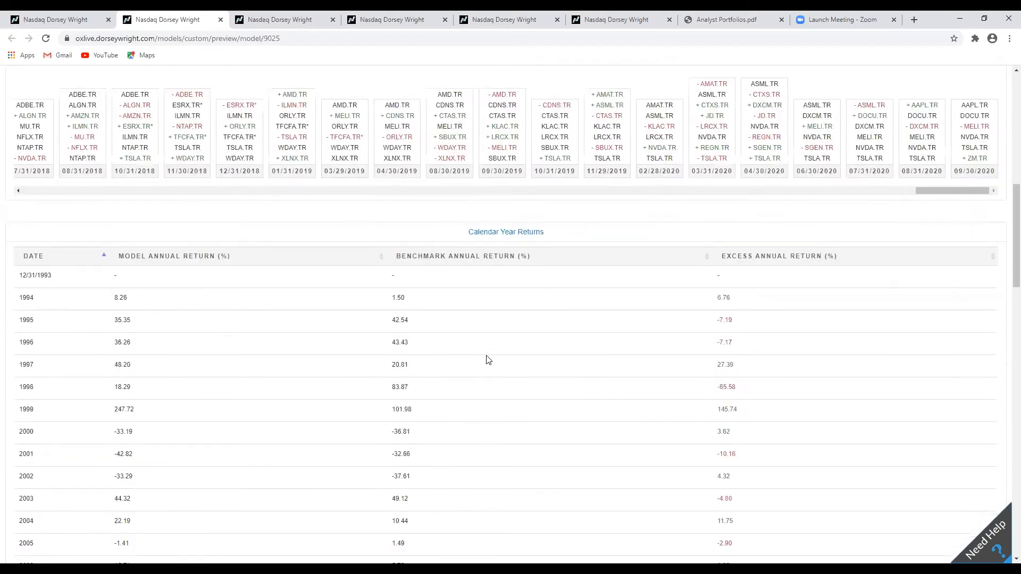
Examine the calendar year returns table and search the page for "mn".
scroll(475, 357, down, 1)
scroll(475, 356, down, 1)
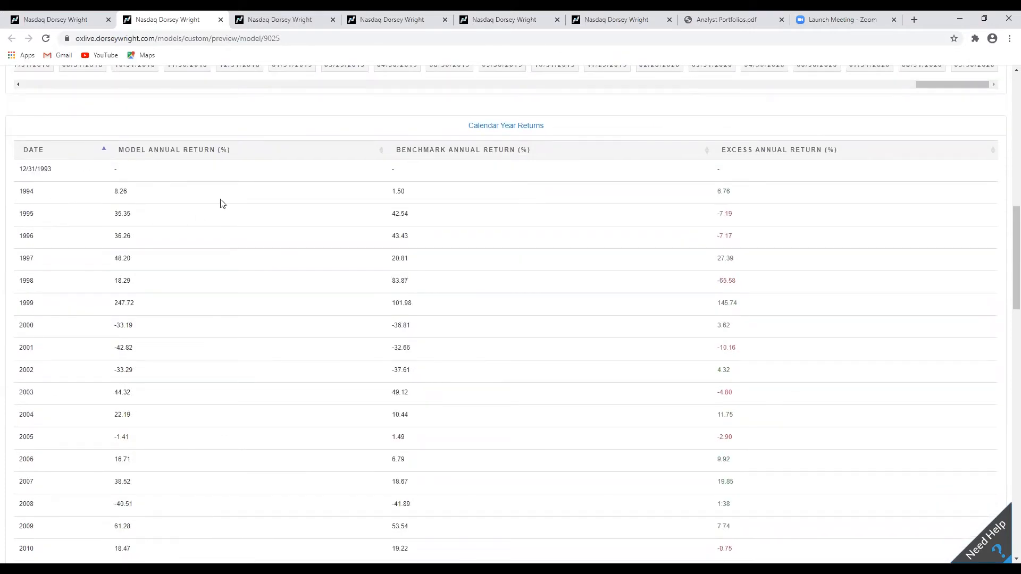
scroll(709, 193, down, 3)
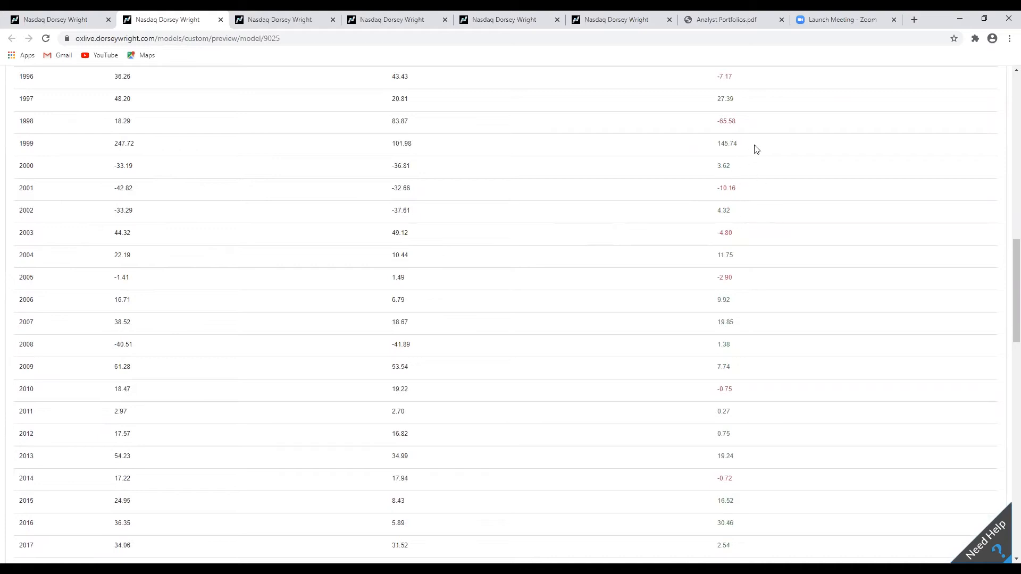
drag(736, 197, 715, 198)
click(711, 197)
scroll(563, 208, down, 3)
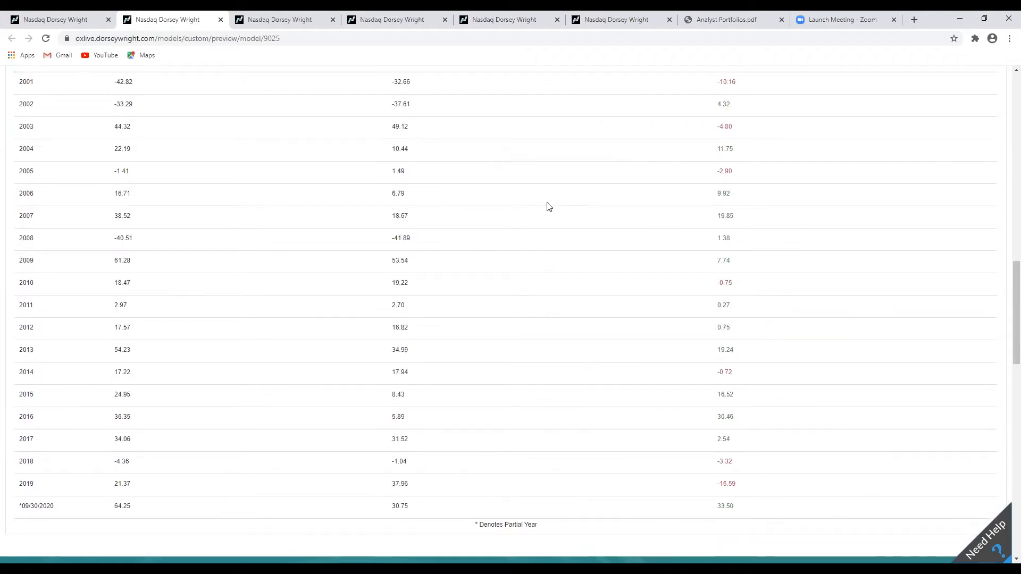
scroll(489, 452, up, 4)
scroll(493, 447, up, 5)
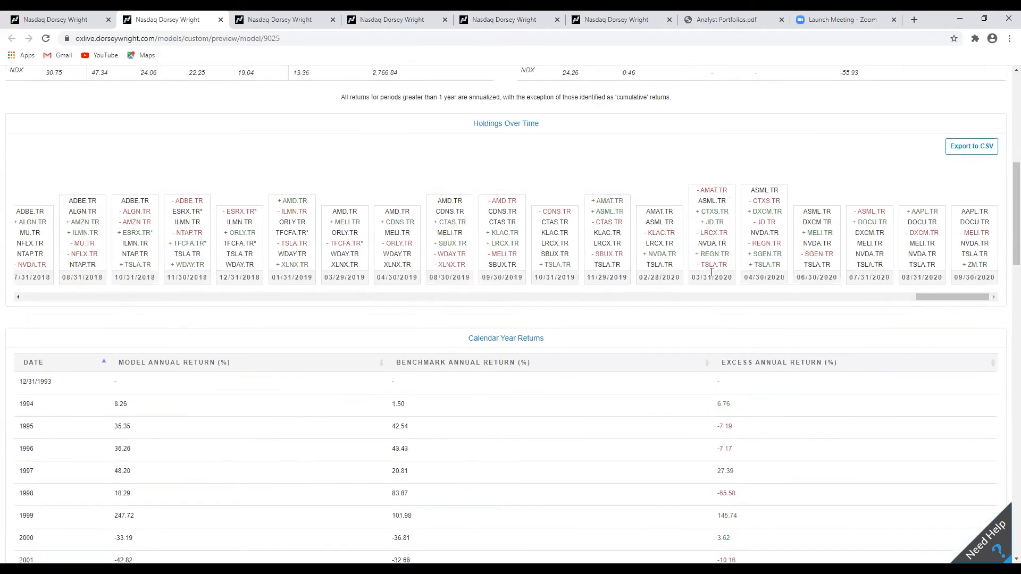
scroll(880, 371, up, 4)
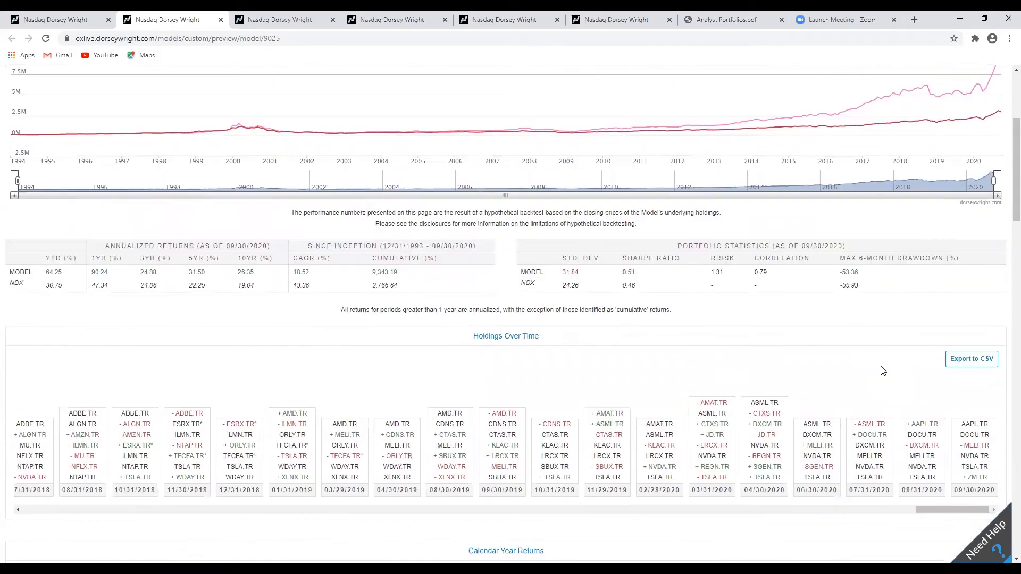
key(ctrl+f)
text(mn)
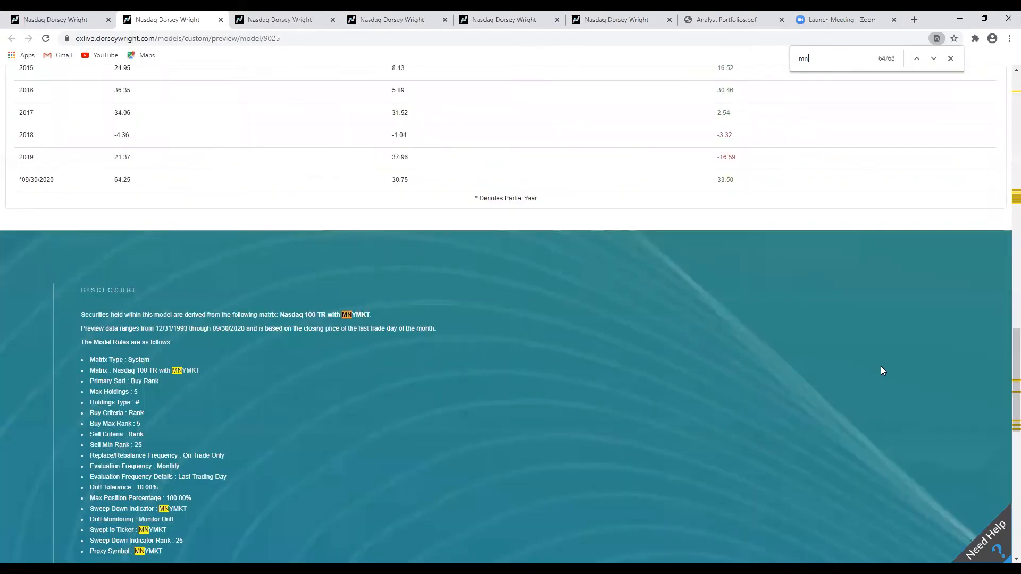
text(ymkt)
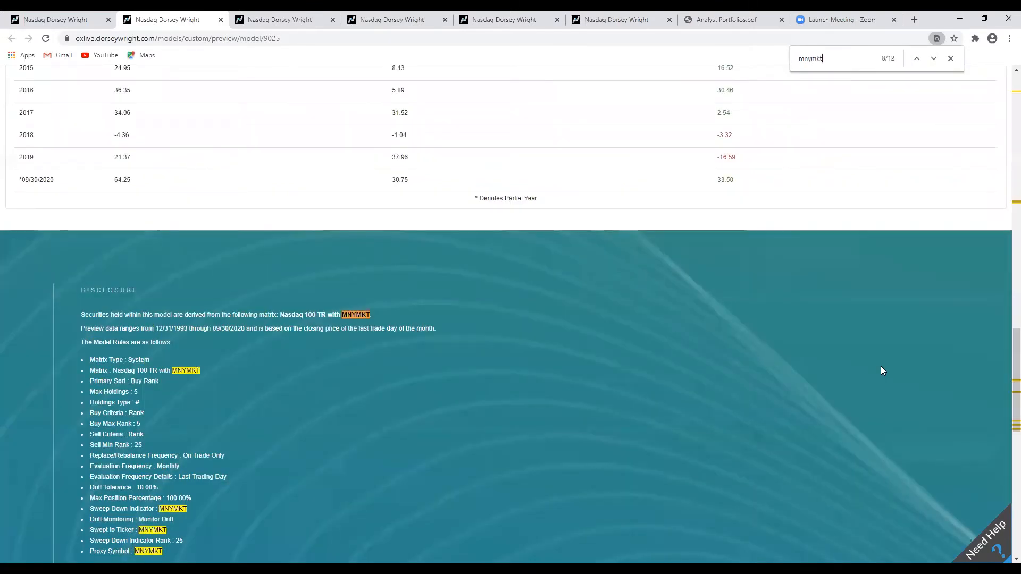
Search the page for "mnymkt" and step through its matches.
key(Return)
key(Return)
key(Return)
key(Return)
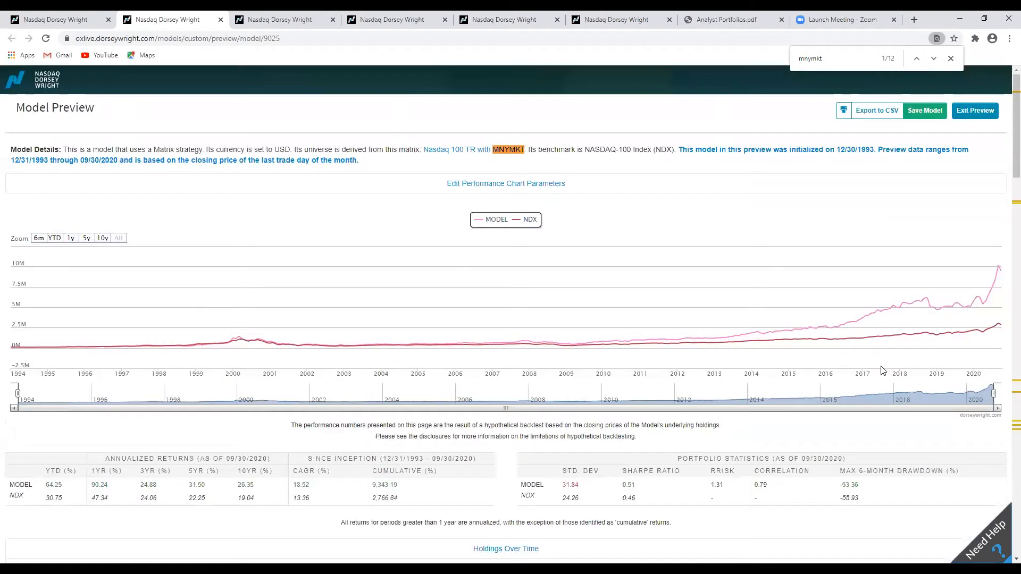
key(Return)
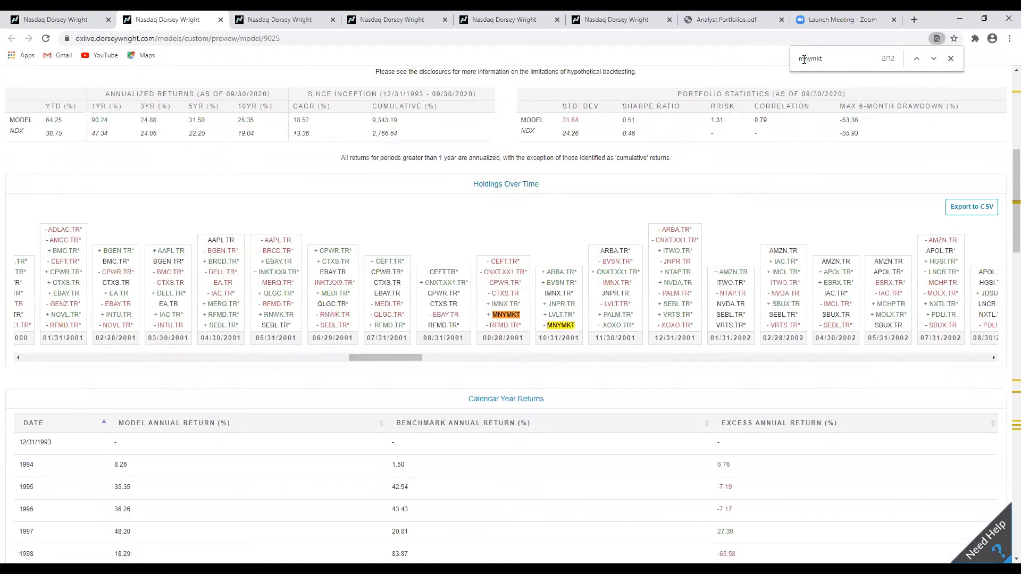
Scroll through the Holdings Over Time timeline to examine the periods holding MNYMKT.
mouse_move(504, 318)
drag(400, 360, 408, 361)
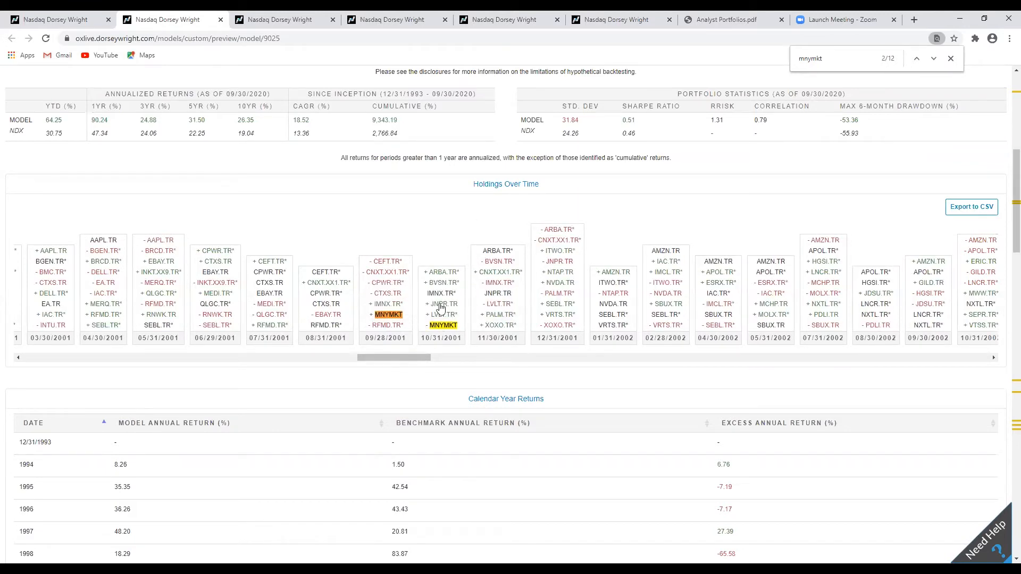
click(933, 60)
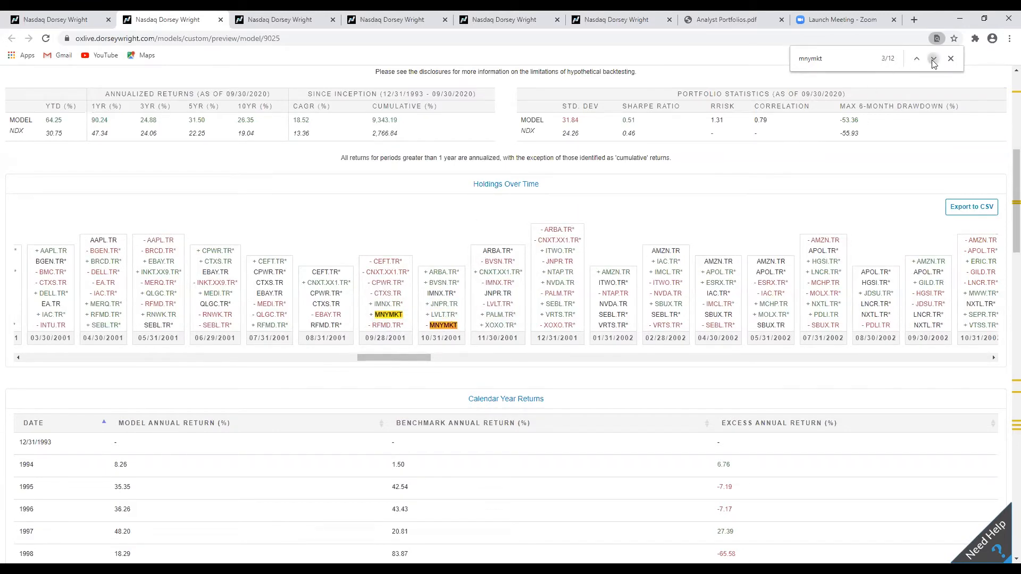
click(933, 60)
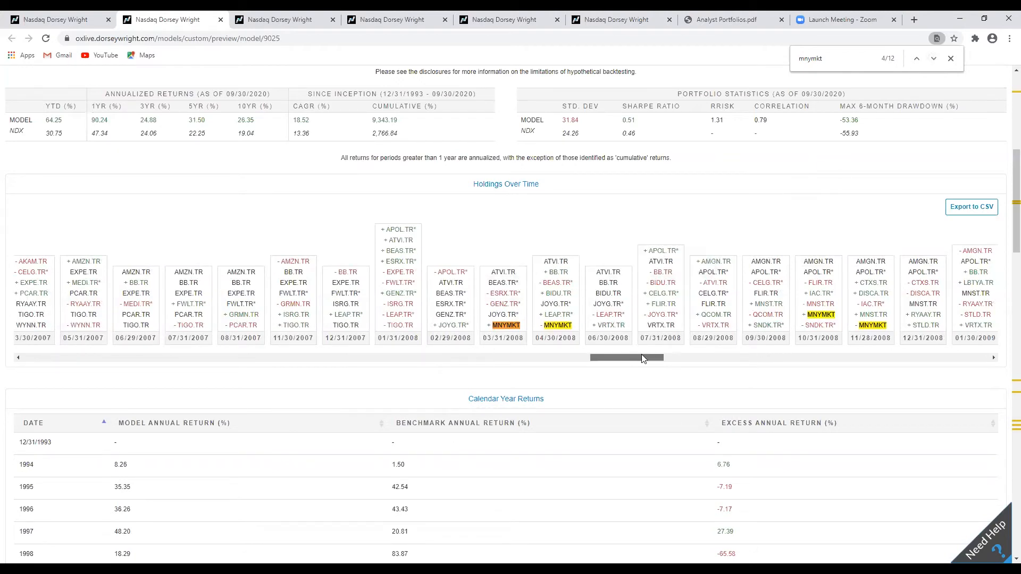
drag(641, 358, 659, 356)
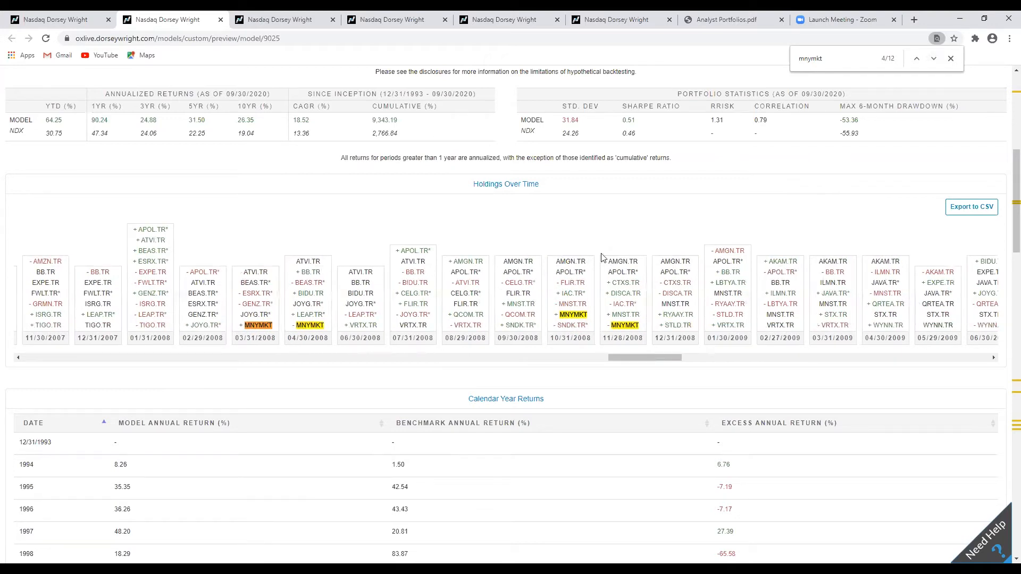
drag(641, 357, 299, 357)
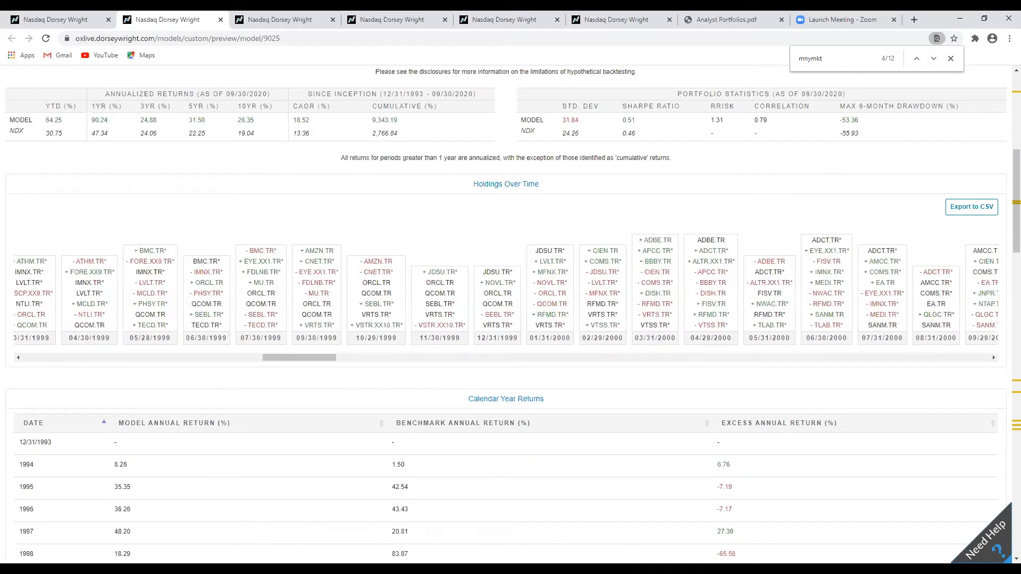
drag(282, 359, 125, 365)
Exit the preview and go back to the Strategy step of the model.
scroll(470, 425, up, 7)
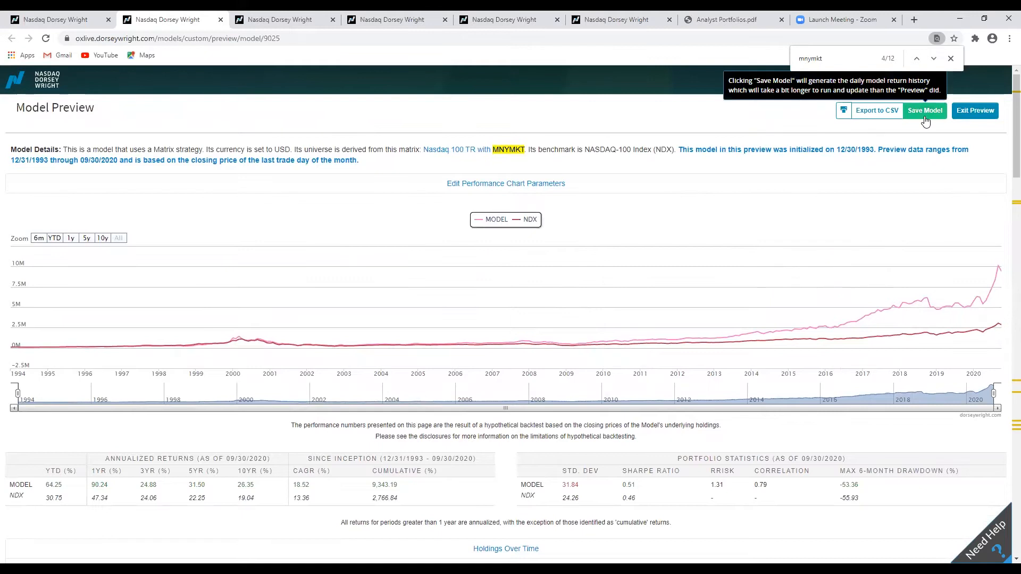
click(970, 118)
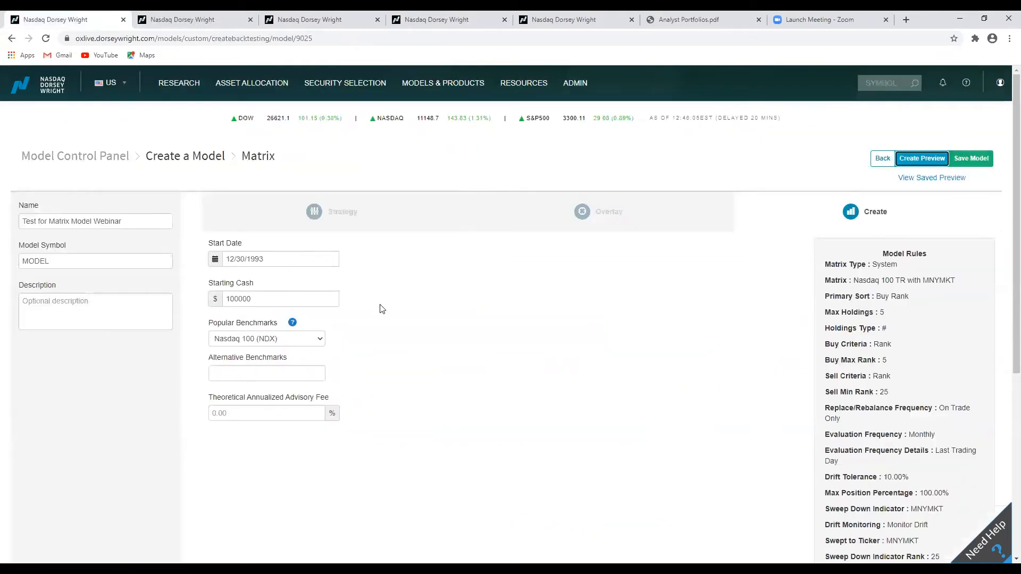
click(878, 160)
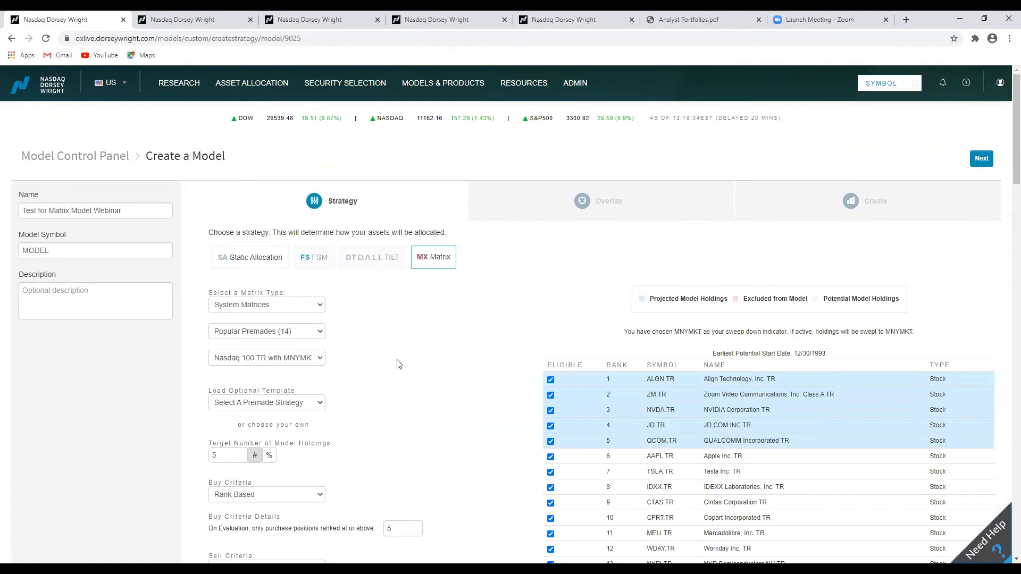
Set the buy criteria to purchase only positions ranked at or above 10.
scroll(463, 360, down, 4)
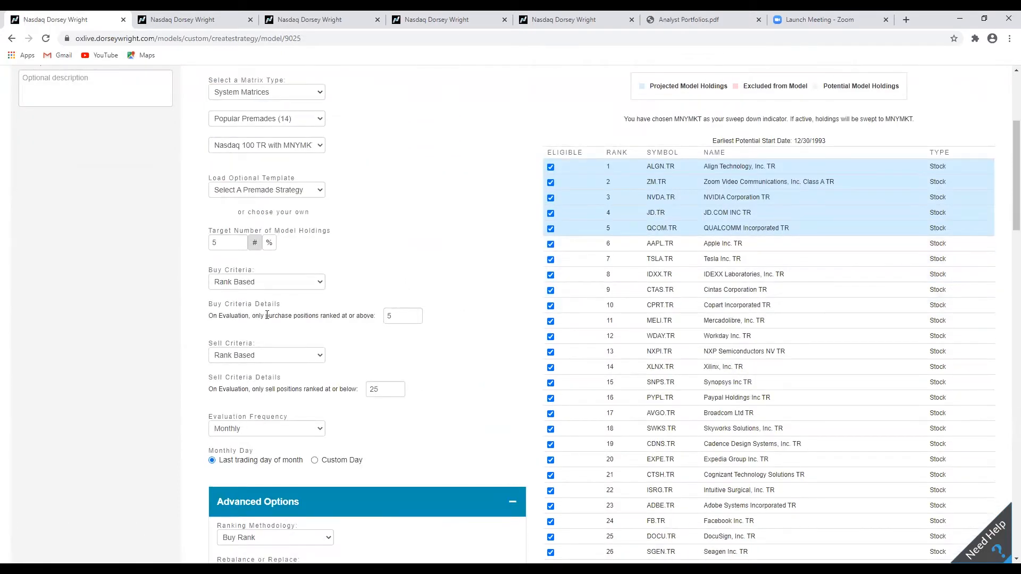
click(415, 314)
click(415, 314)
click(415, 314)
click(416, 314)
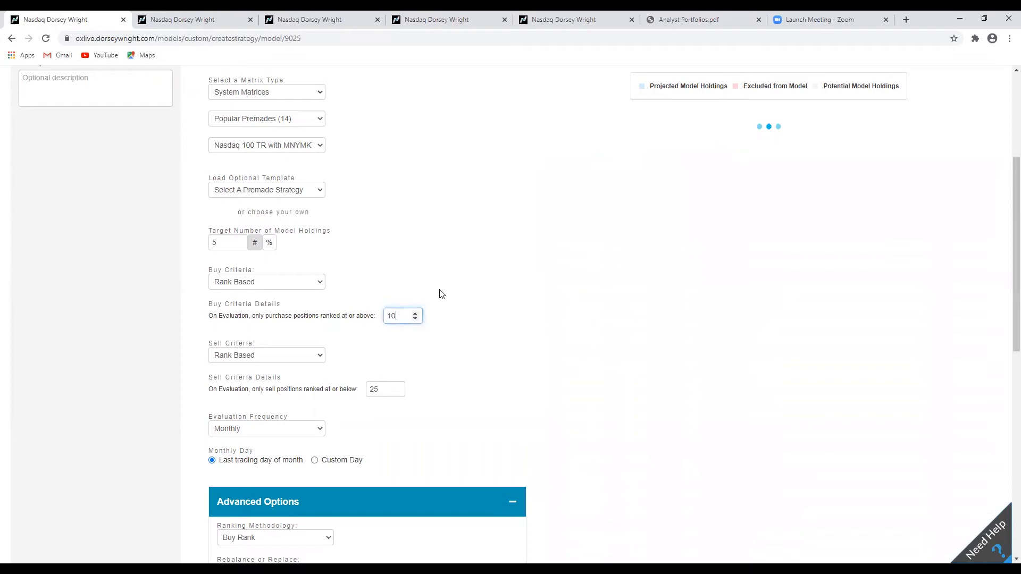
Examine the ranked list of eligible securities down to rank 10.
scroll(540, 264, up, 3)
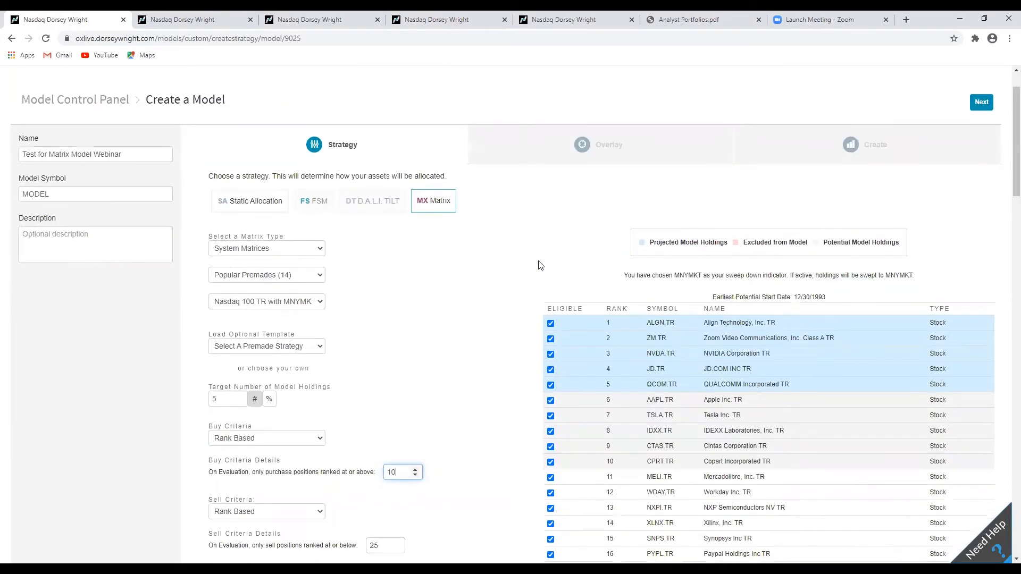
scroll(541, 266, down, 4)
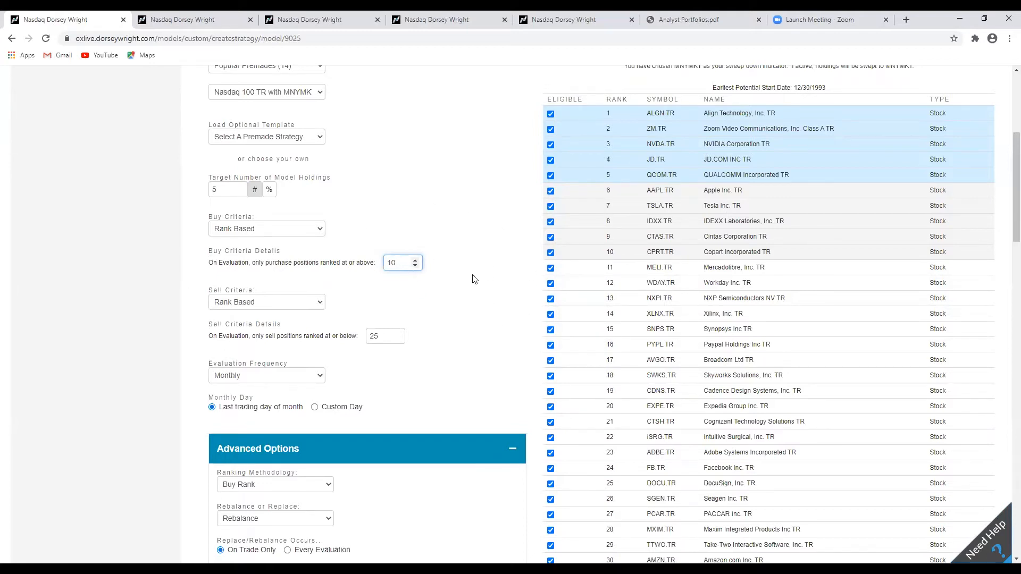
key(Tab)
key(shift+Tab)
key(shift+Tab)
drag(212, 263, 277, 266)
click(274, 266)
drag(637, 255, 690, 258)
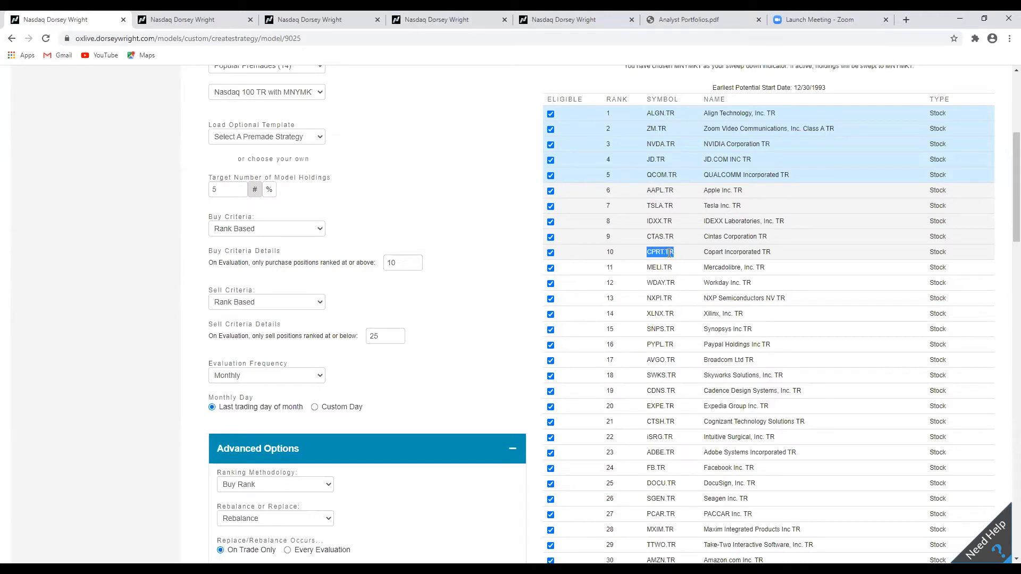
click(596, 261)
Proceed to the Overlay step and set the selection criteria to Volatility (3yr Std. Dev).
scroll(531, 270, up, 5)
click(982, 158)
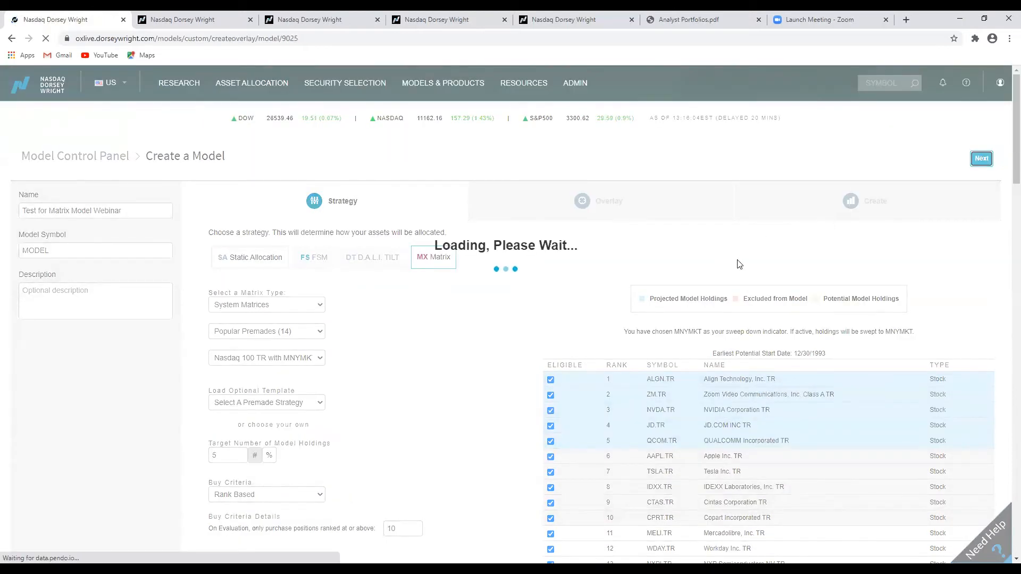
scroll(593, 266, down, 2)
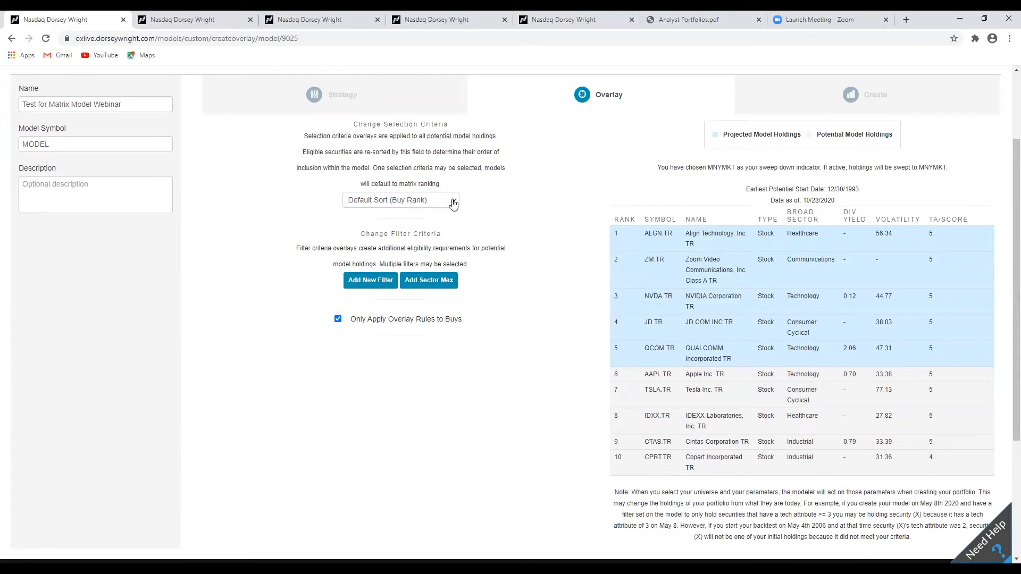
click(453, 204)
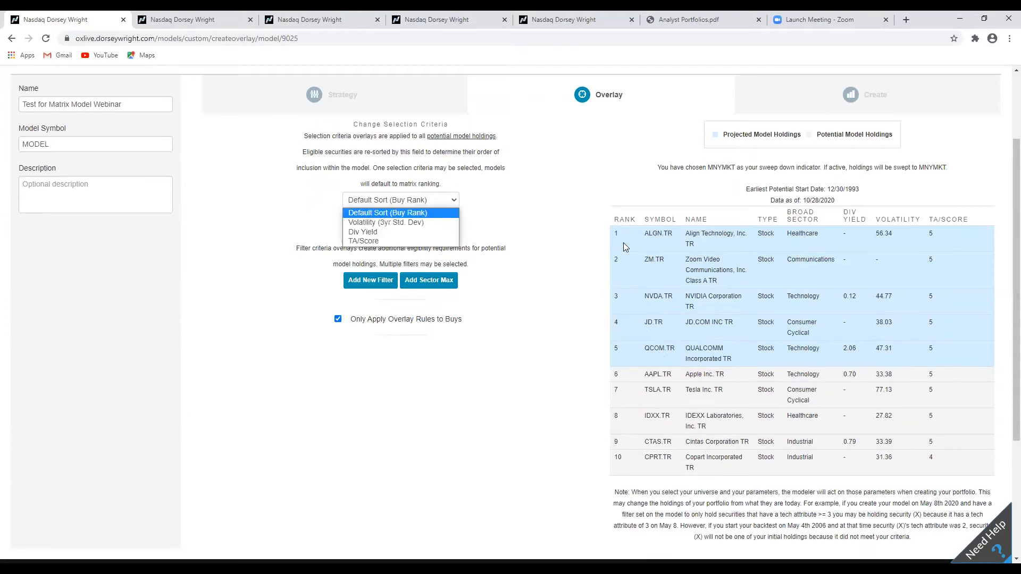
click(394, 222)
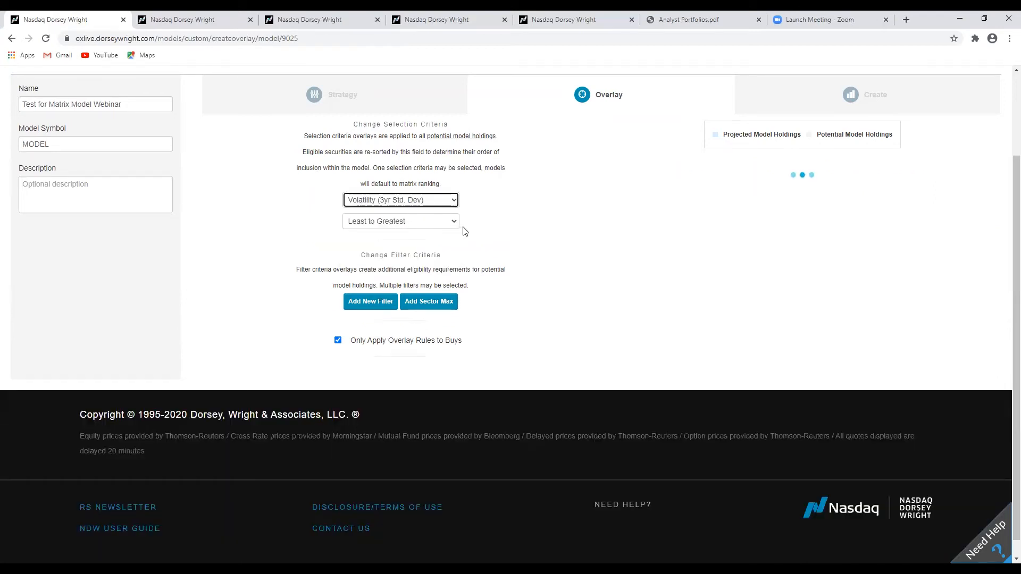
click(451, 200)
click(451, 200)
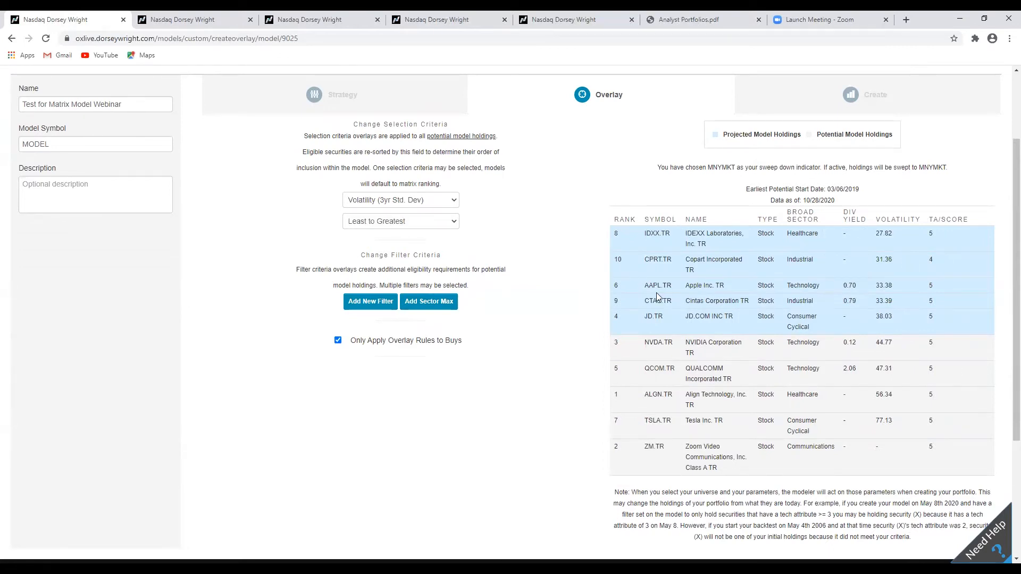
Switch the volatility sort order to Greatest to Least.
mouse_move(884, 232)
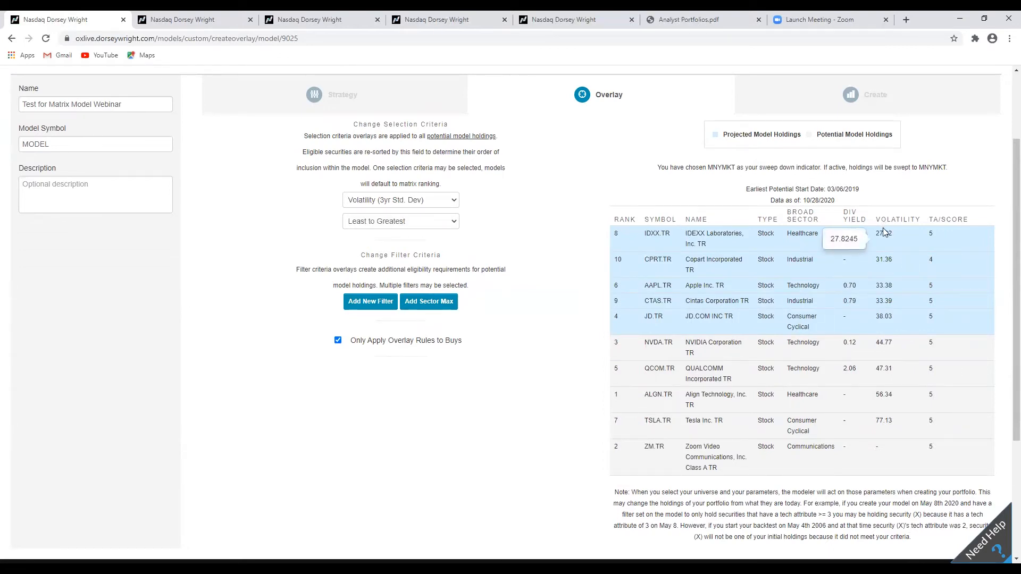
mouse_move(879, 320)
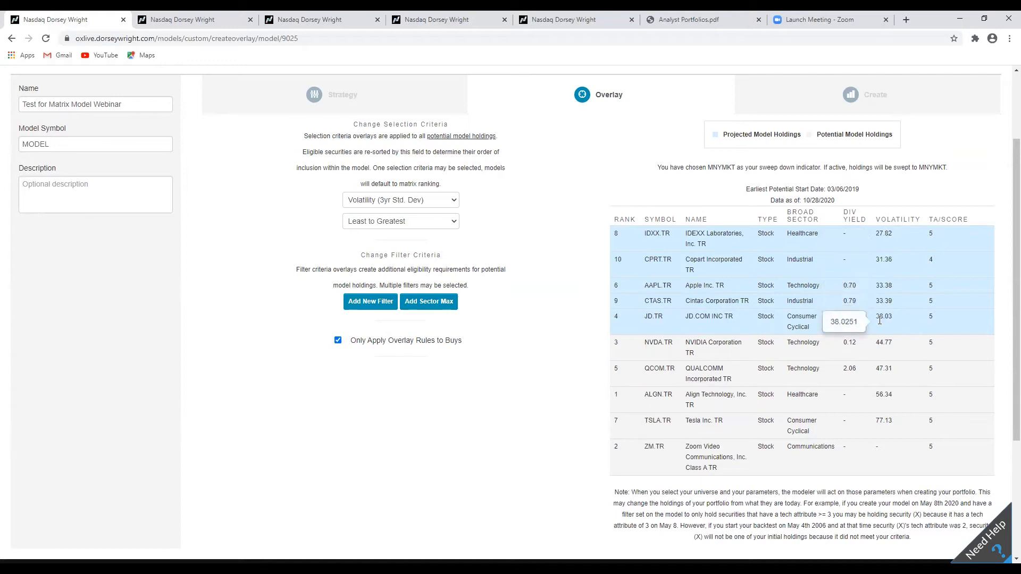
scroll(880, 320, up, 2)
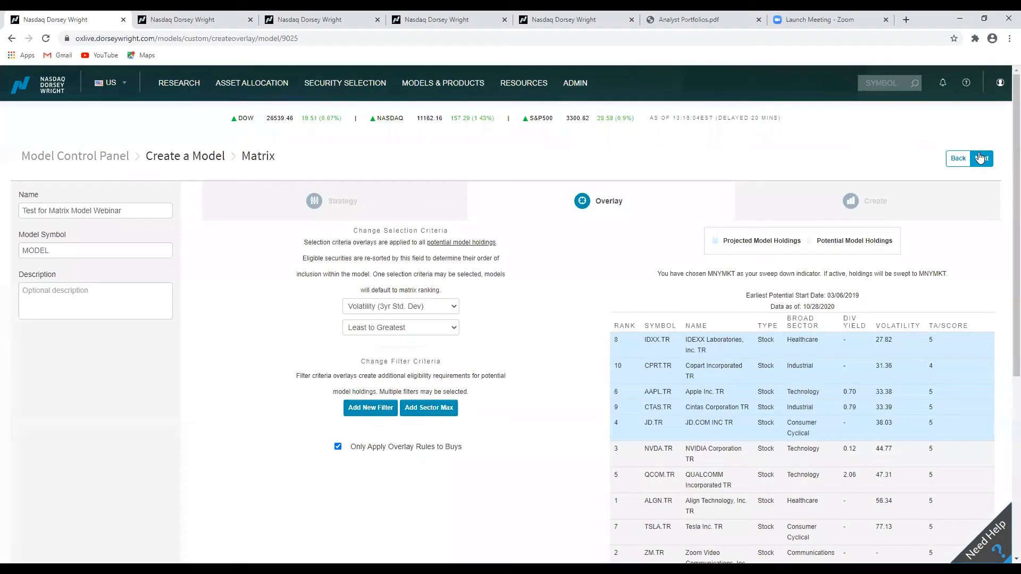
click(446, 328)
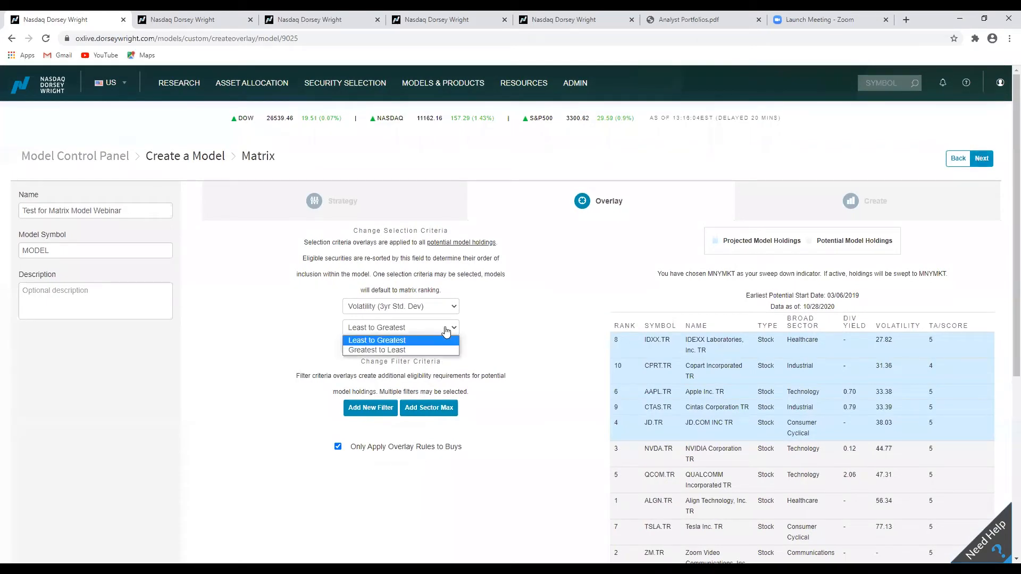
click(417, 348)
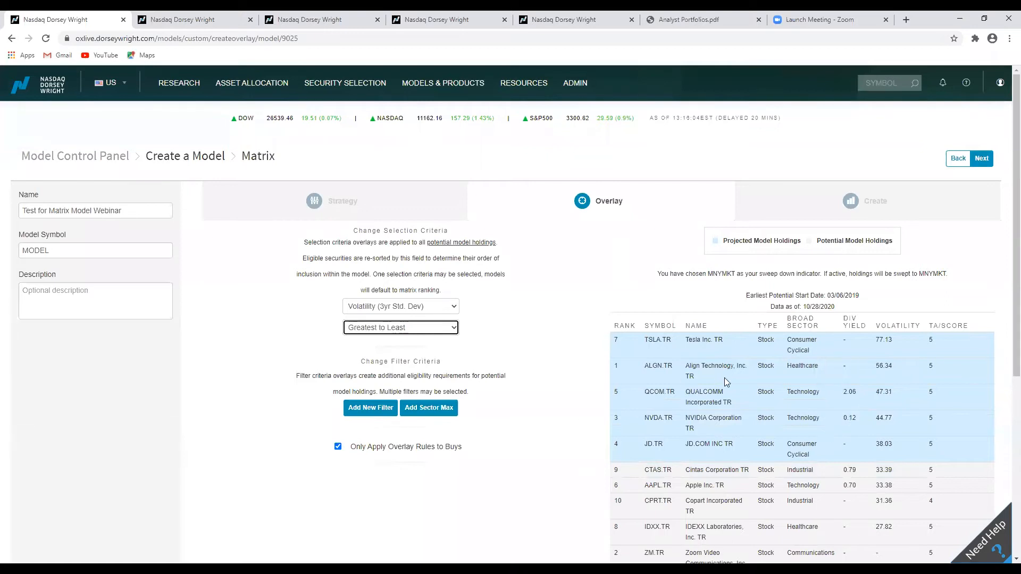
Set the volatility sort order back to Least to Greatest.
scroll(693, 314, down, 1)
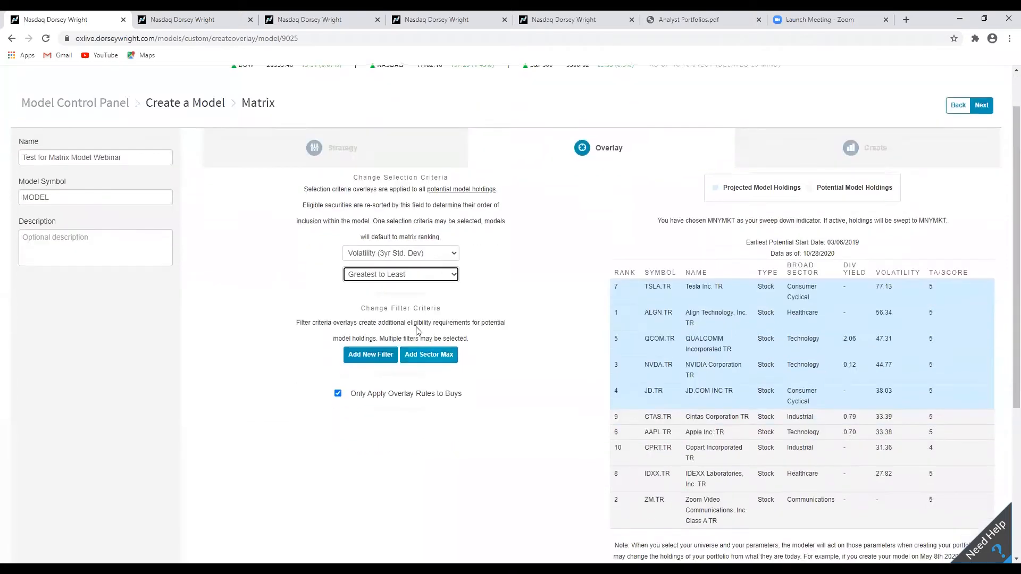
click(420, 275)
click(417, 296)
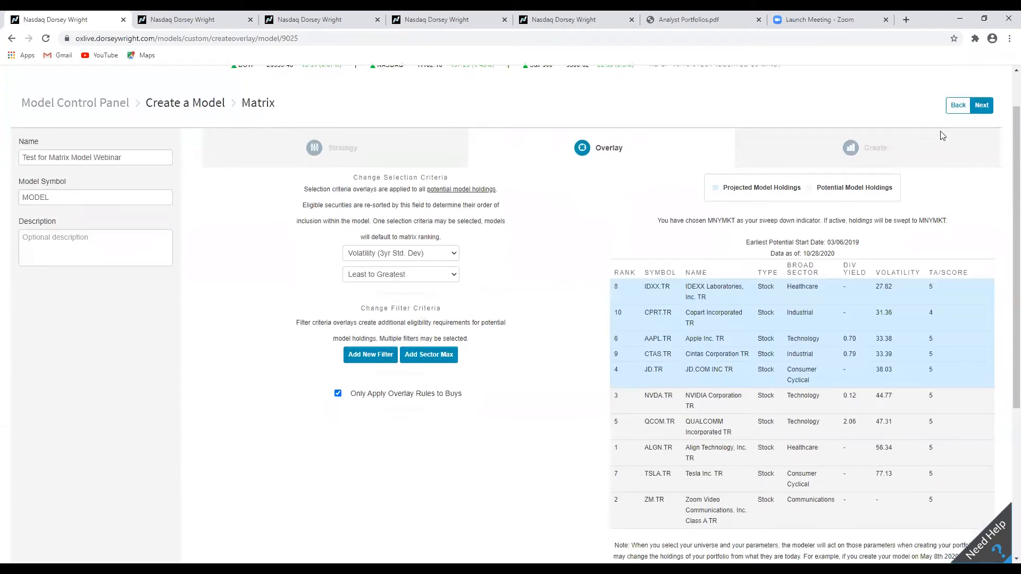
Create a preview of the revised model and review its returns and holdings.
click(984, 112)
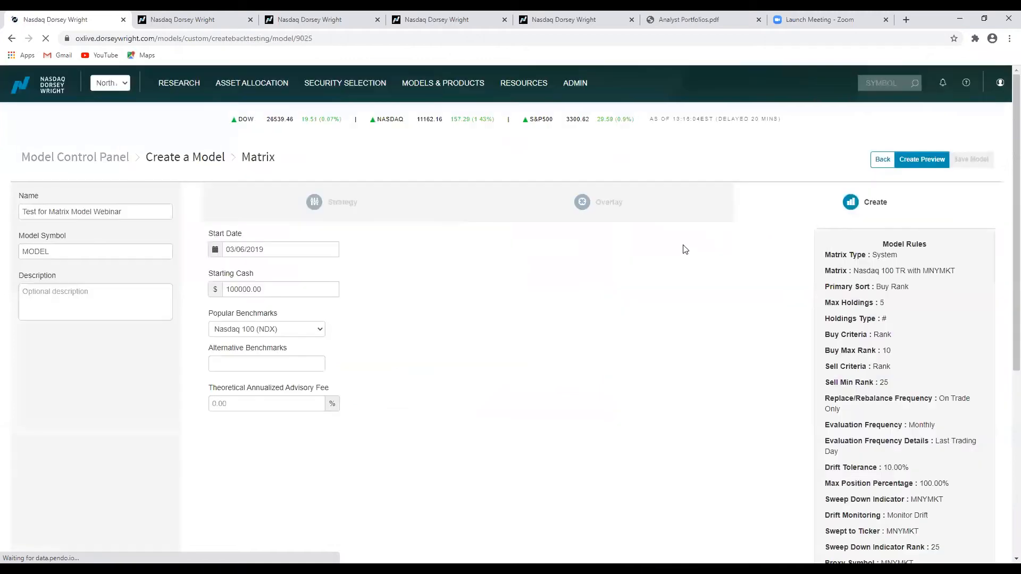
click(918, 163)
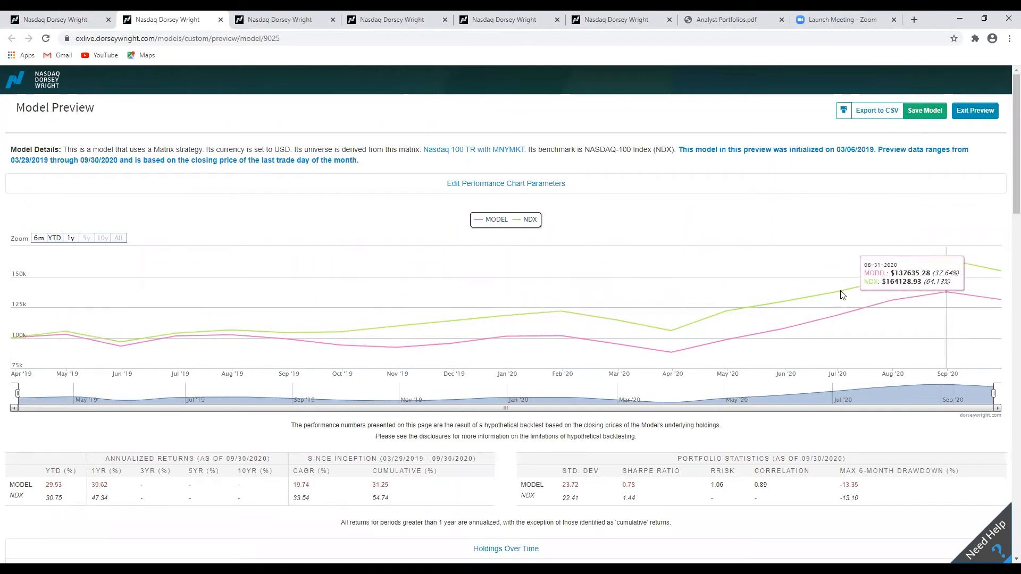
scroll(32, 335, down, 9)
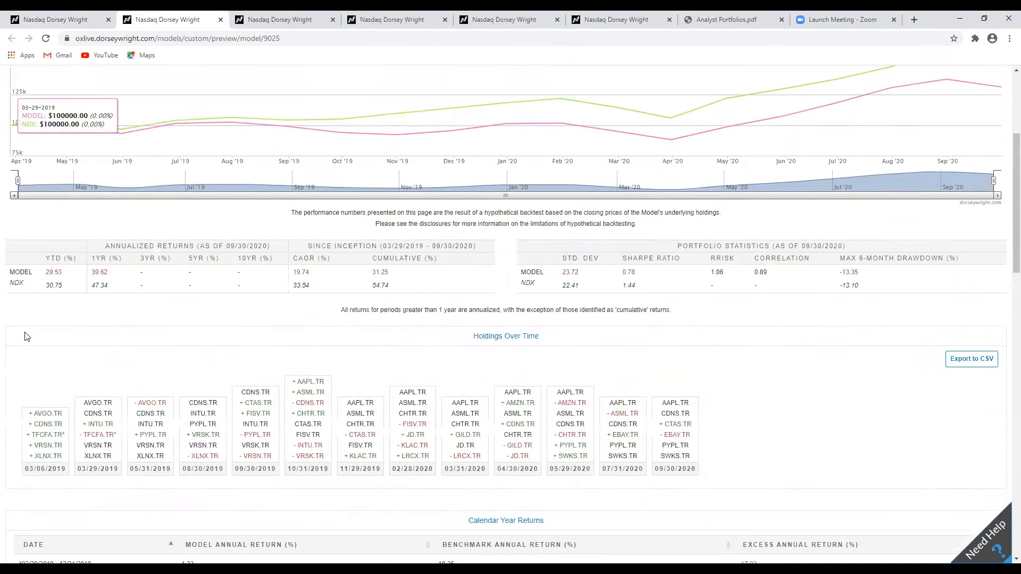
scroll(24, 338, up, 9)
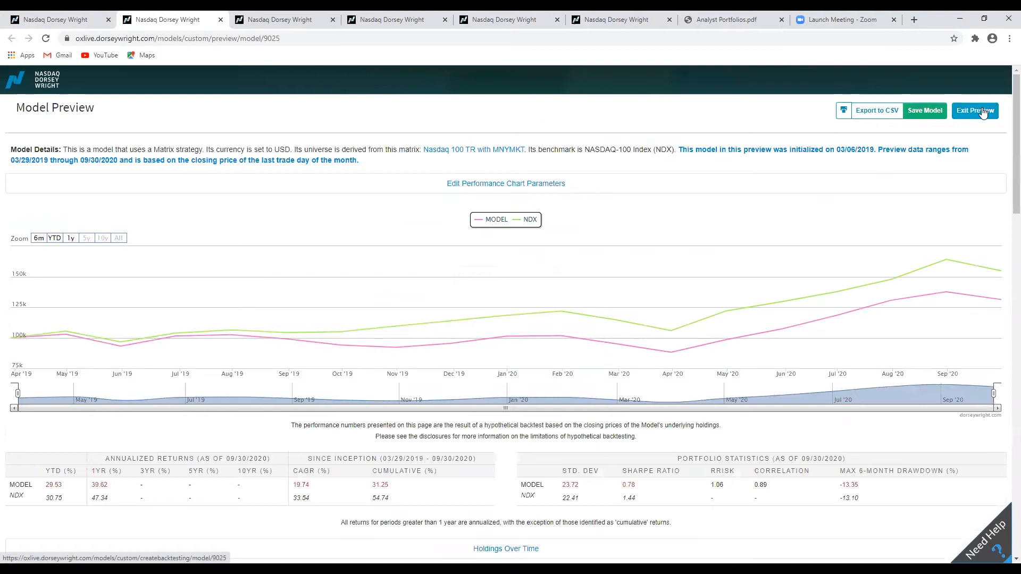
Exit the preview and go back to the Overlay step.
click(982, 110)
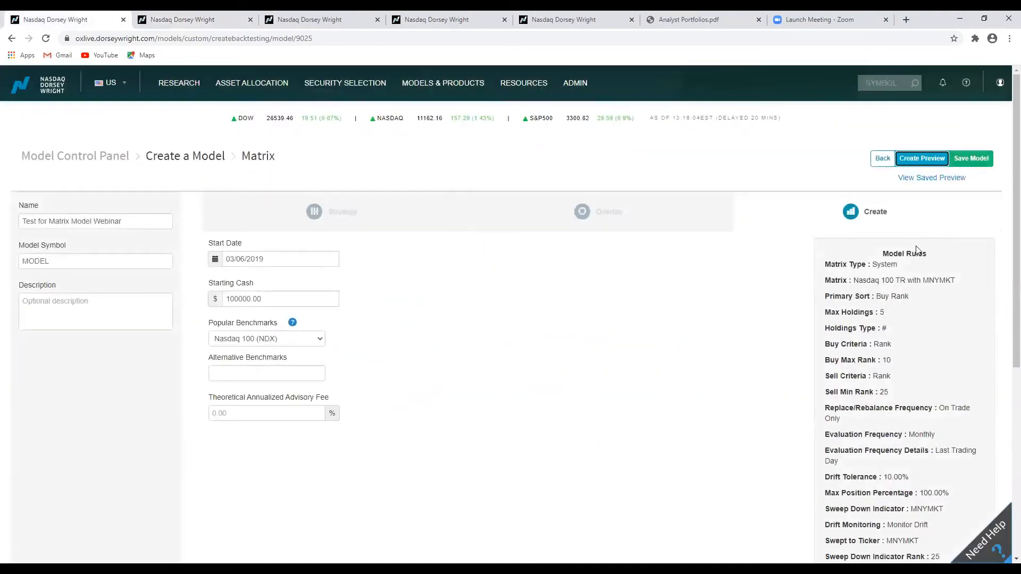
click(884, 158)
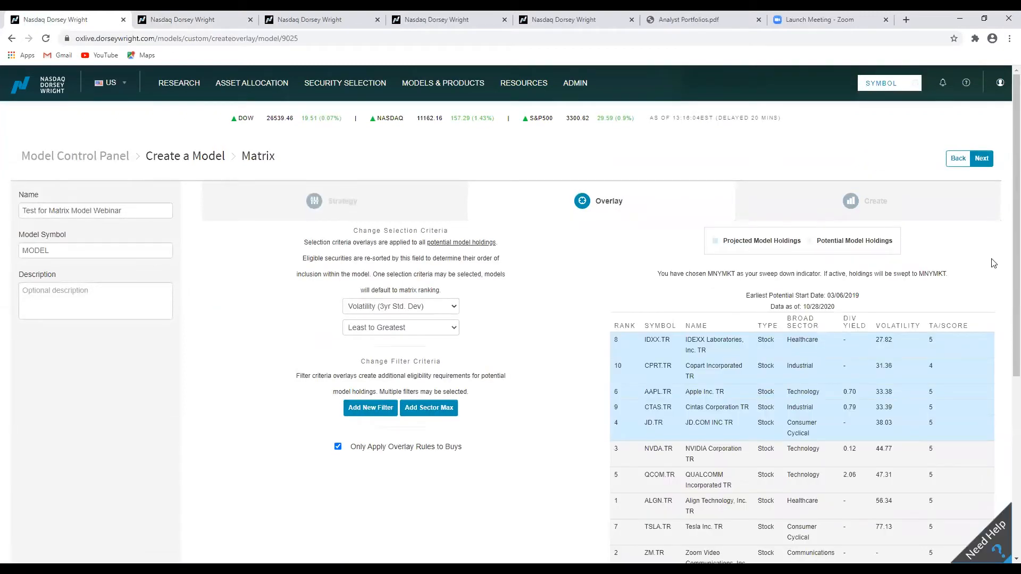
scroll(575, 256, down, 4)
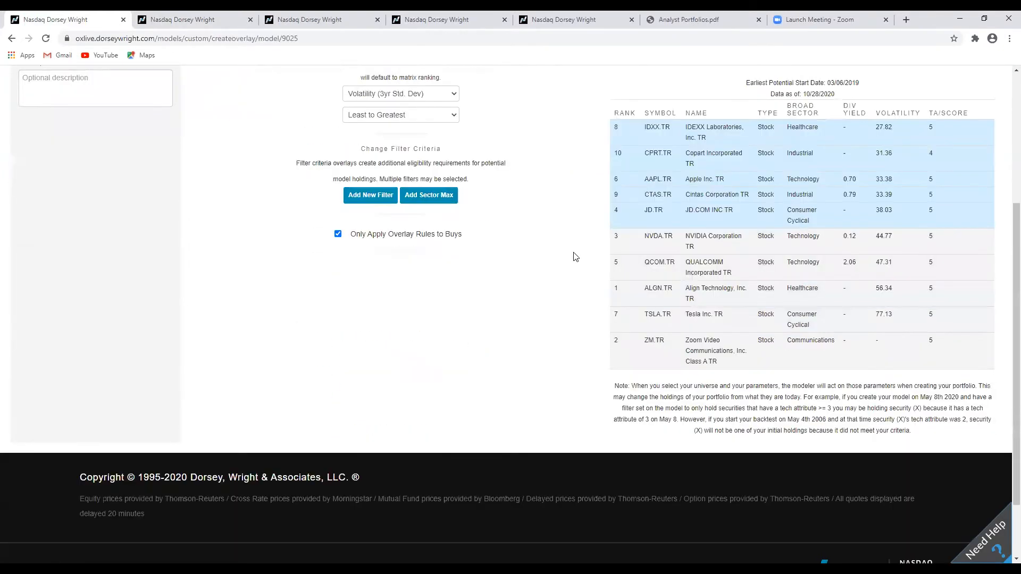
Switch the selection criteria to TA/Score and review the re-ranked potential model holdings.
scroll(573, 257, up, 4)
click(400, 306)
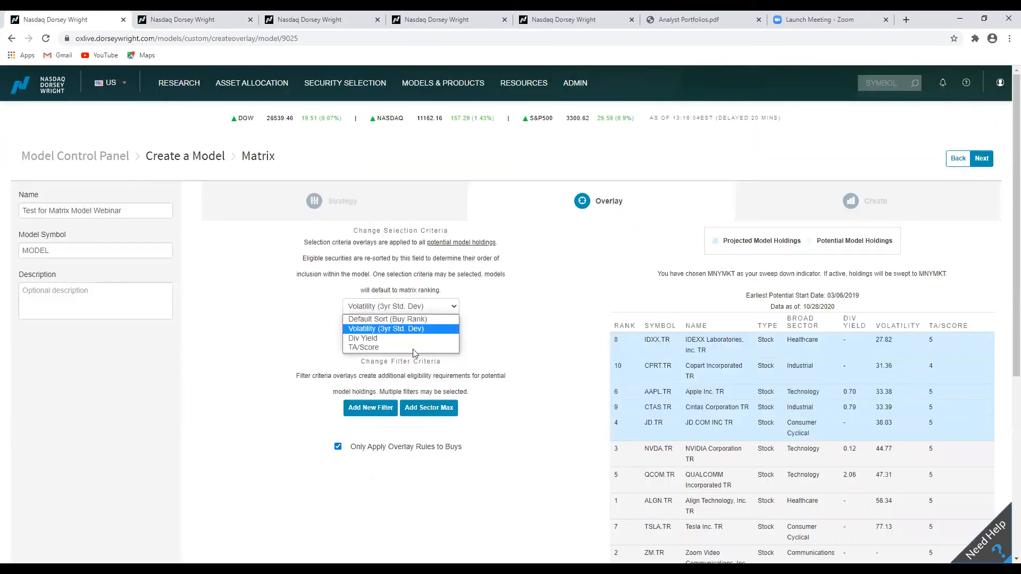
click(368, 347)
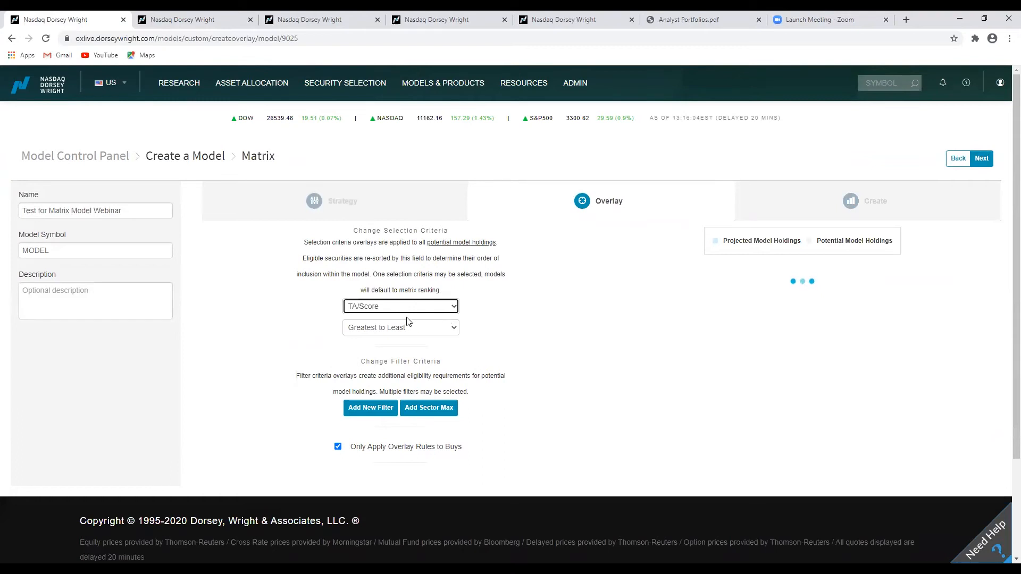
scroll(851, 387, down, 3)
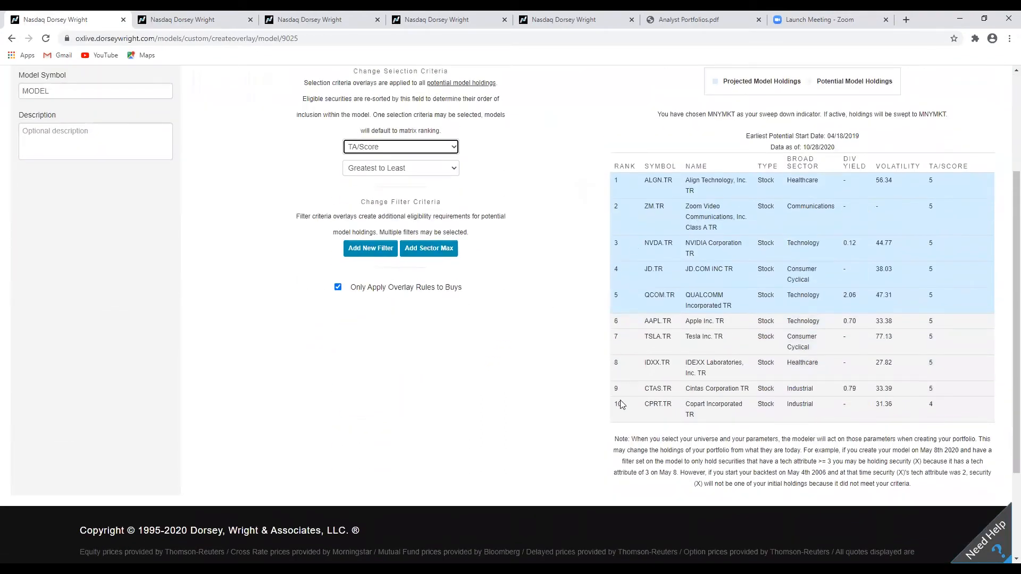
drag(693, 405, 705, 406)
click(704, 407)
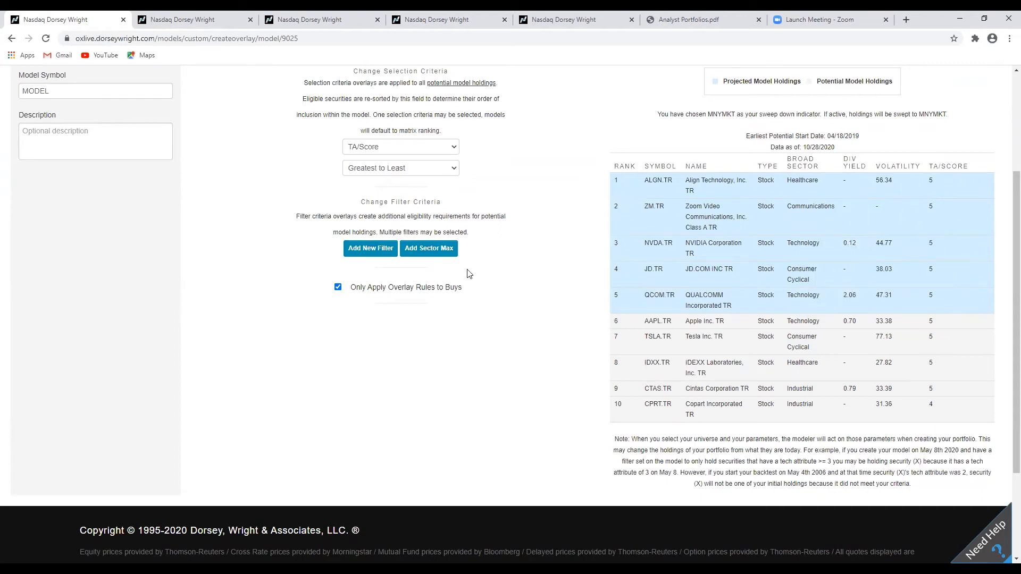
Set the selection criteria back to Default Sort (Buy Rank).
scroll(582, 346, up, 3)
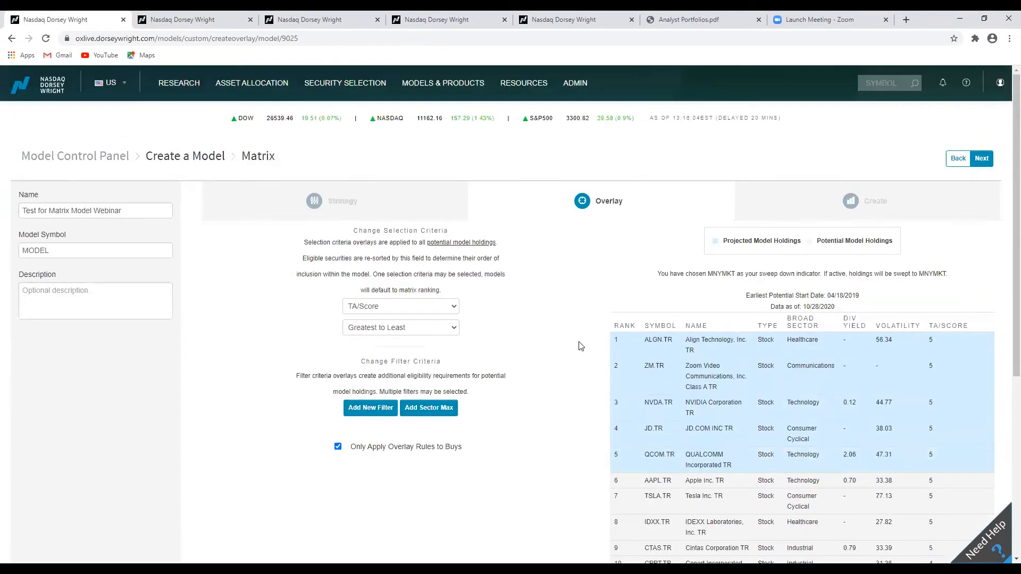
click(450, 306)
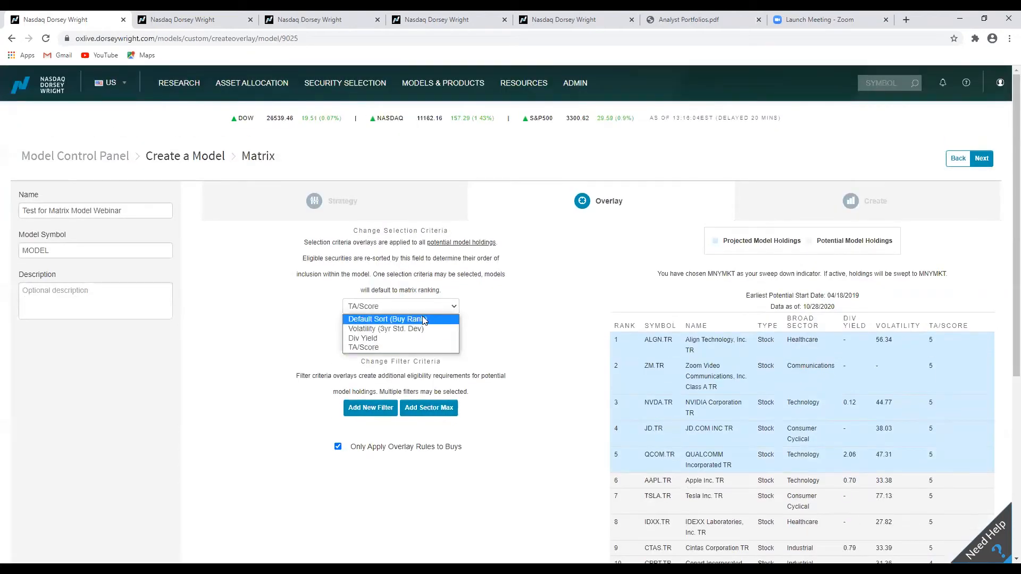
click(424, 319)
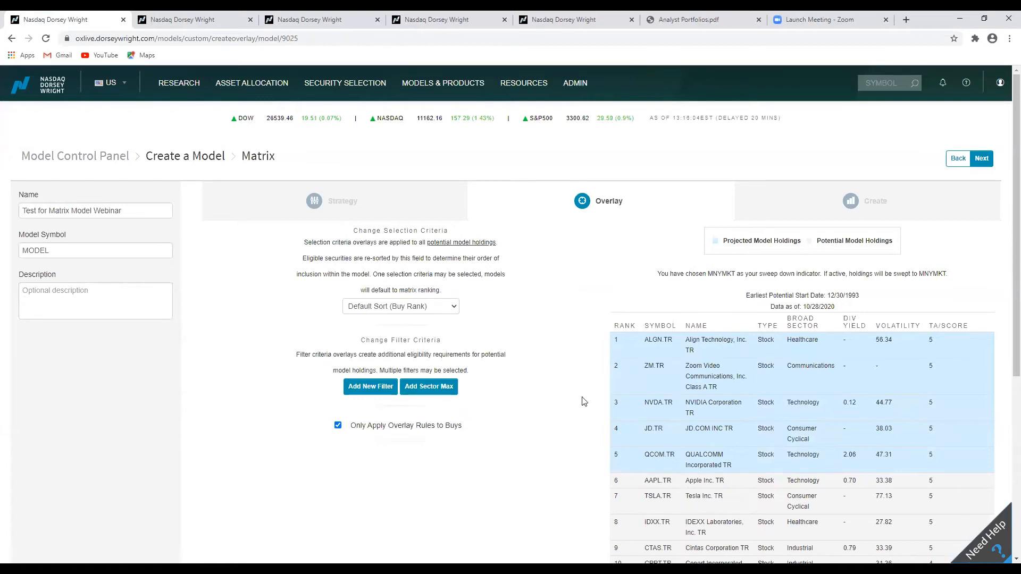
Switch to the Model Portfolios tab and open the NDX Matrix 5 Holding model's details.
click(198, 19)
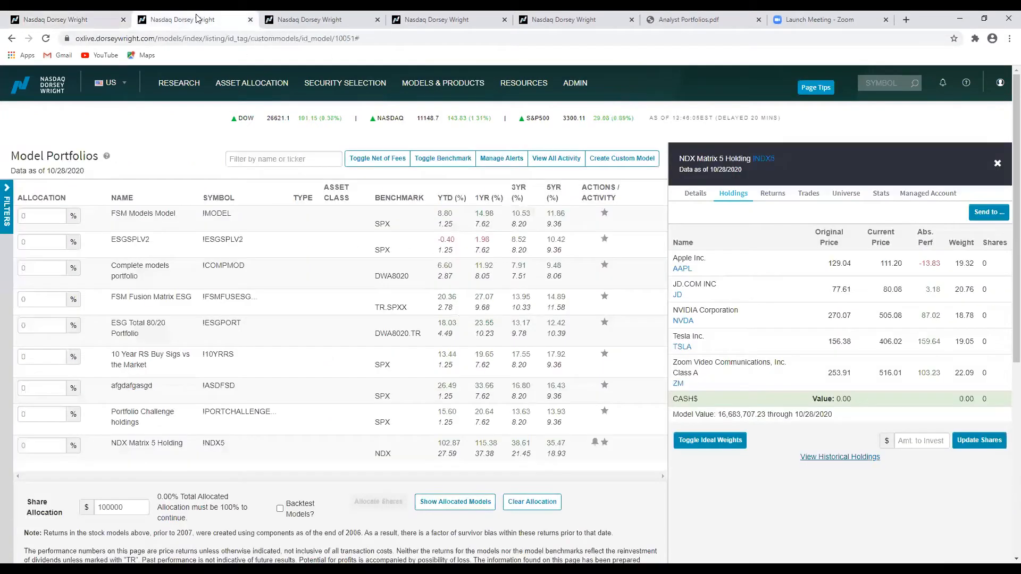
click(91, 19)
click(205, 19)
click(211, 458)
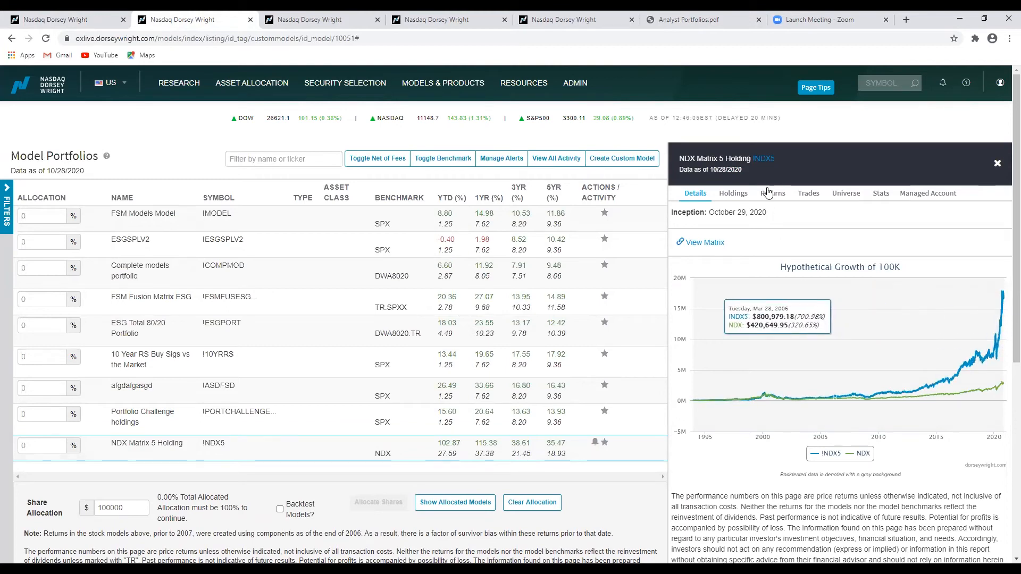
Review the NDX Matrix 5 Holding model's current holdings and yearly backtested returns.
click(737, 195)
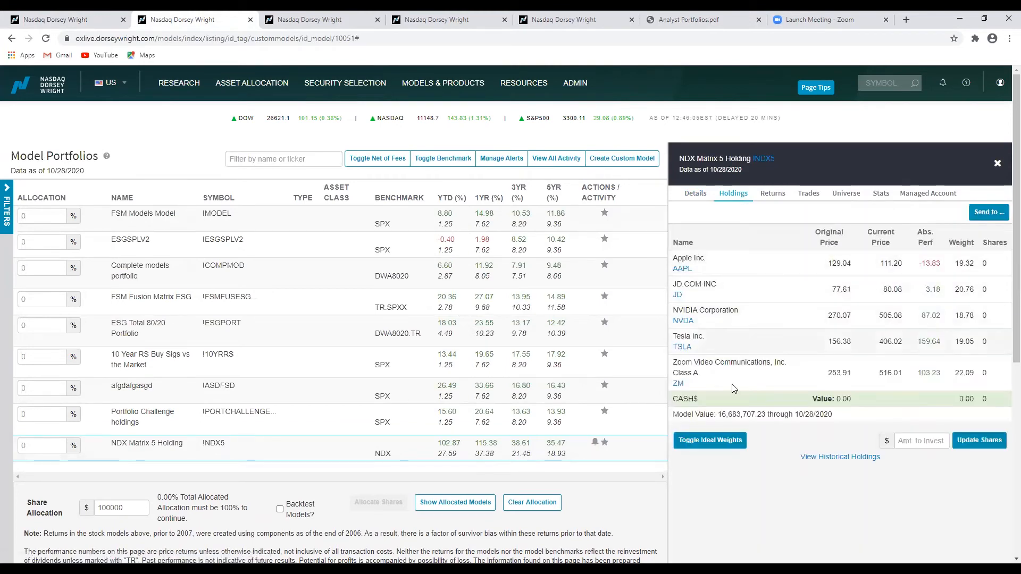
scroll(743, 346, down, 1)
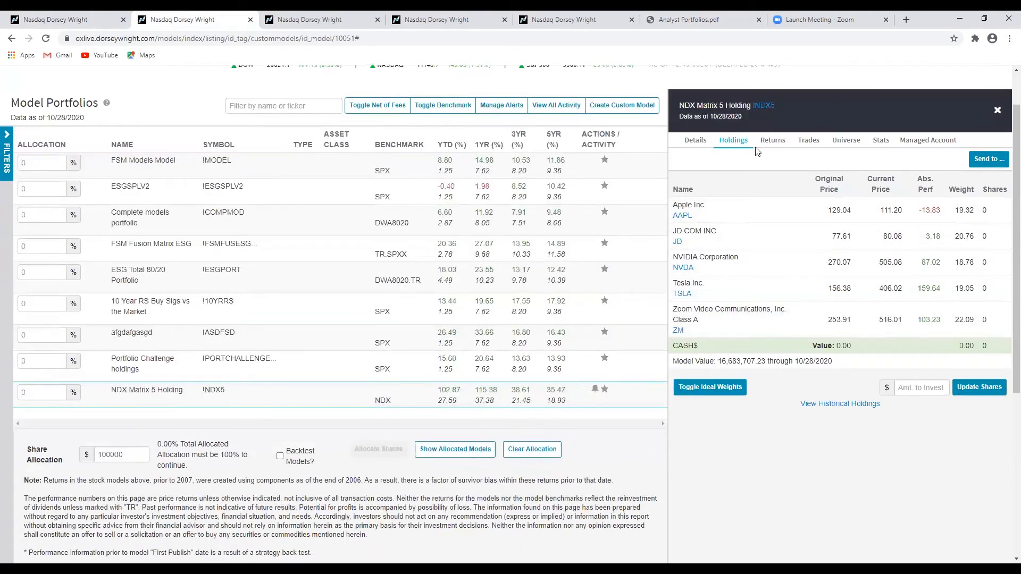
click(773, 148)
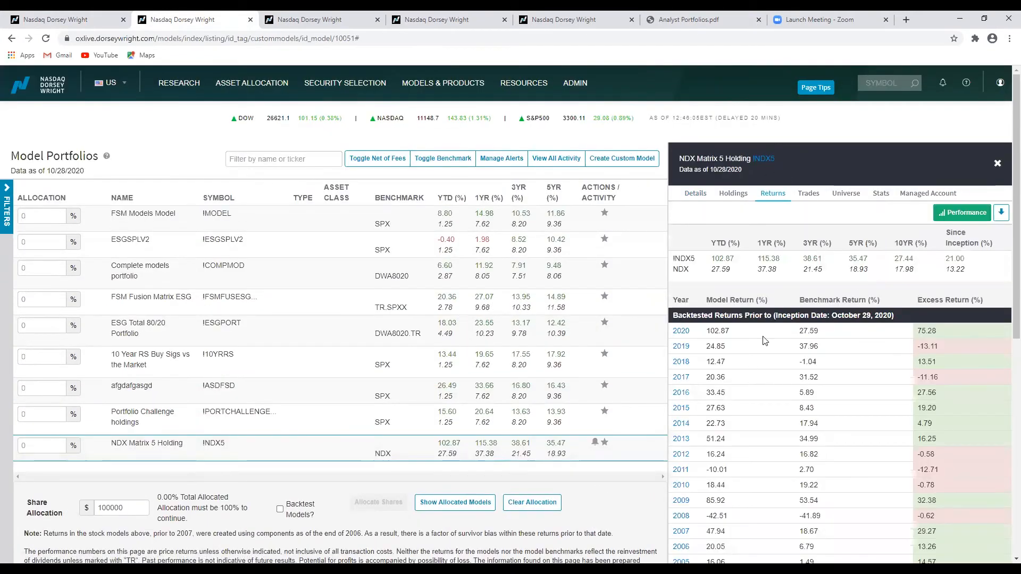
scroll(771, 344, down, 4)
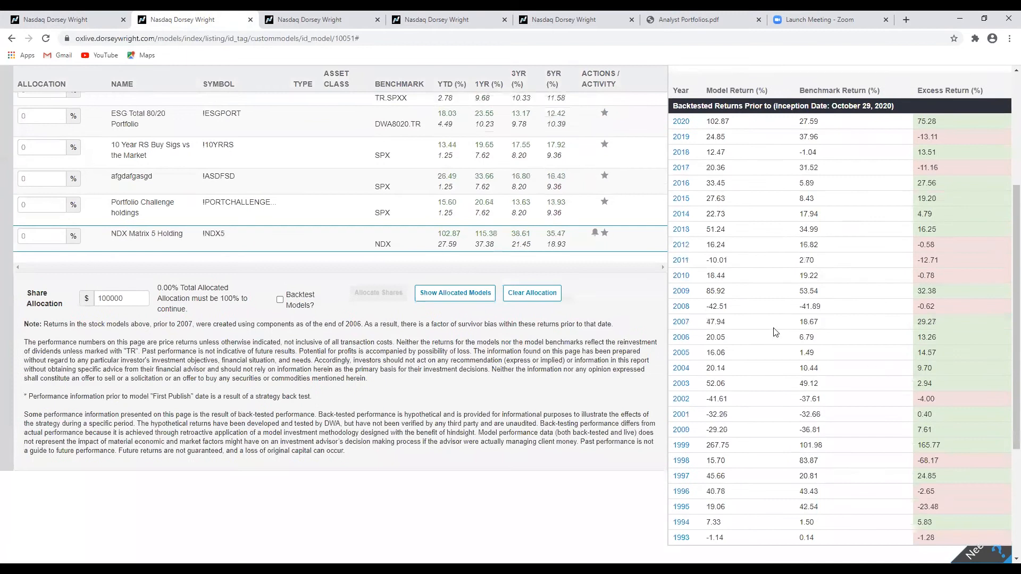
scroll(771, 333, up, 4)
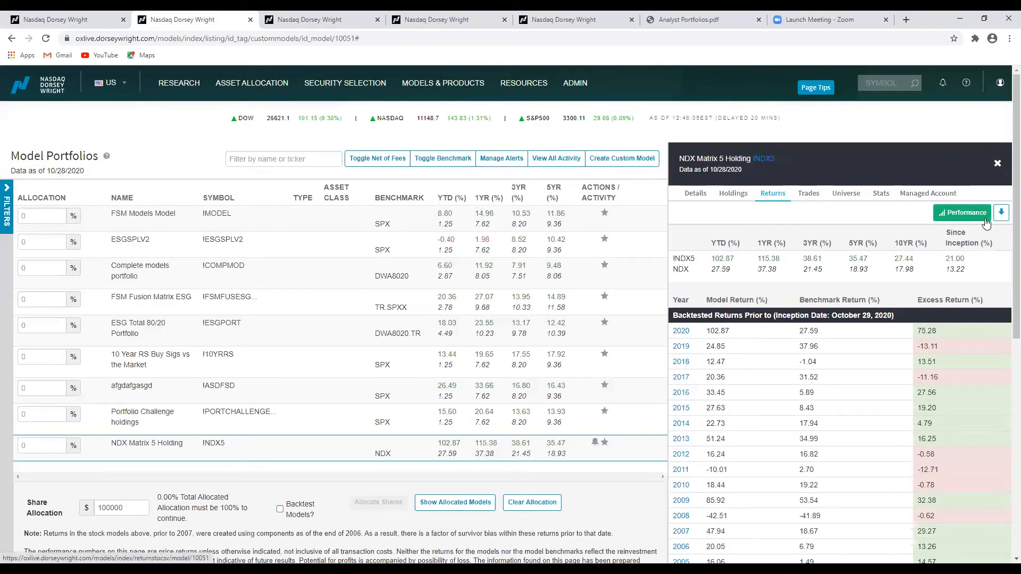
Review the model's backtested trades and its universe of securities.
click(818, 198)
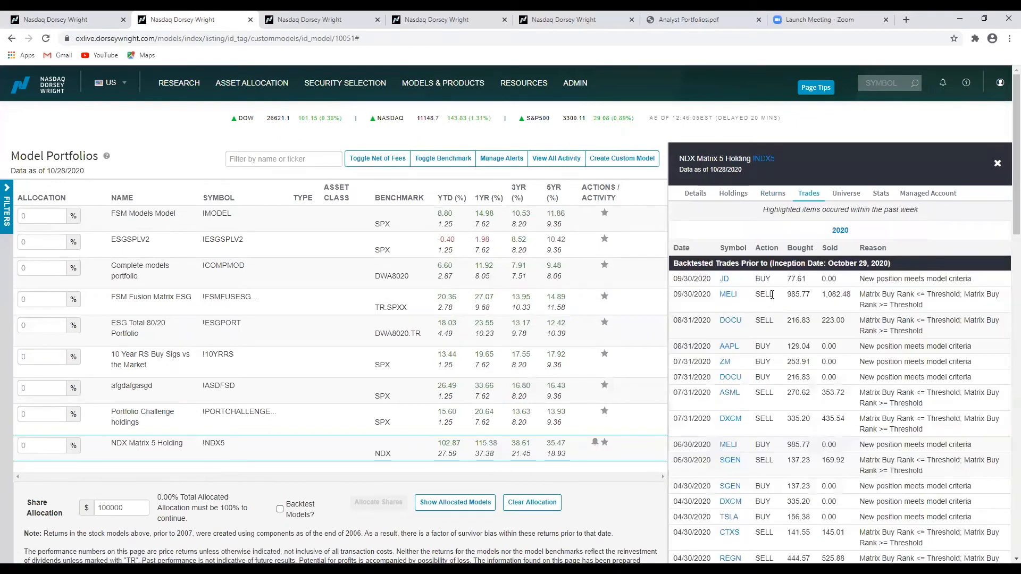
scroll(801, 289, down, 4)
scroll(802, 289, down, 3)
scroll(802, 290, up, 6)
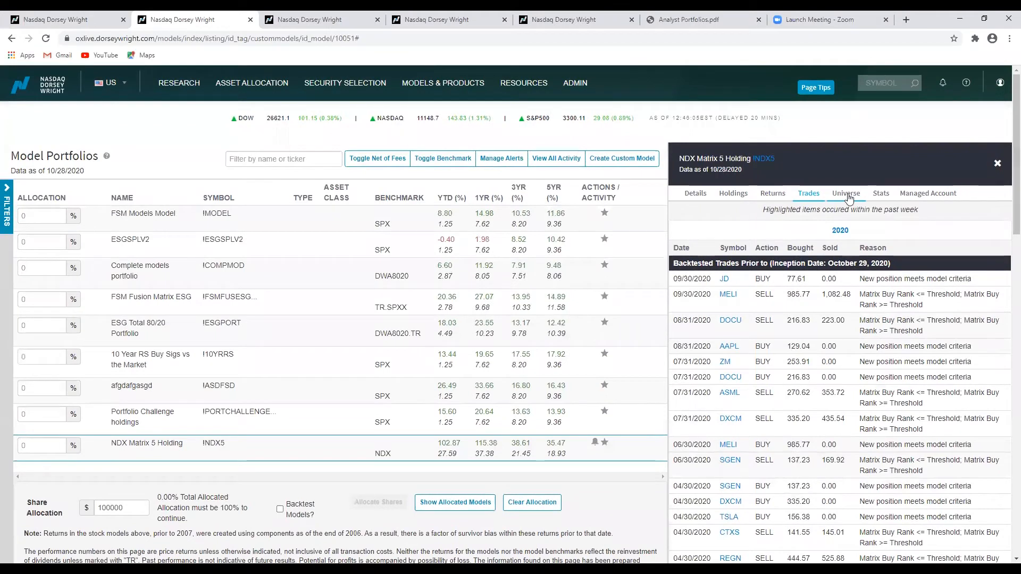
click(846, 195)
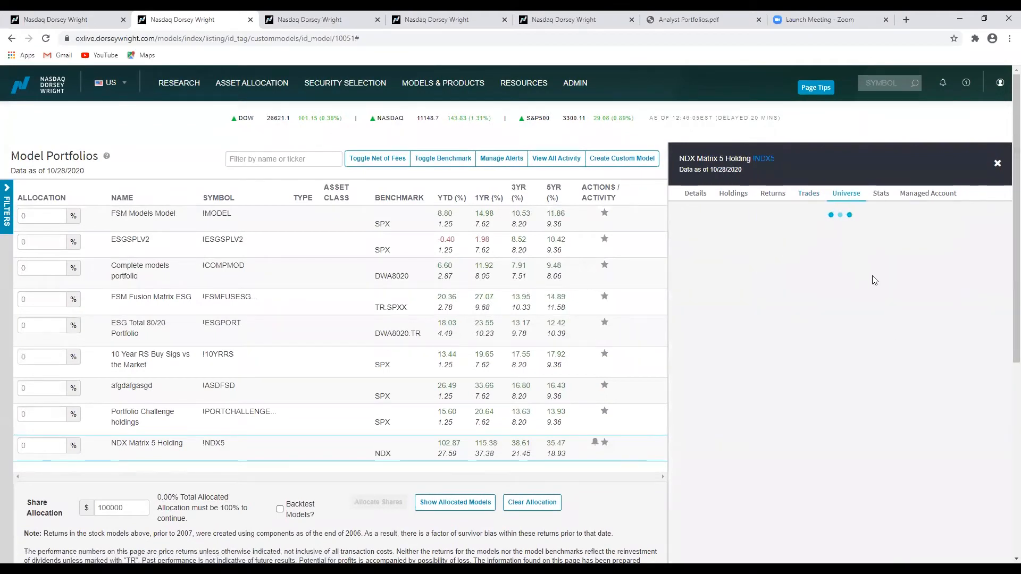
scroll(808, 265, down, 6)
scroll(808, 264, down, 7)
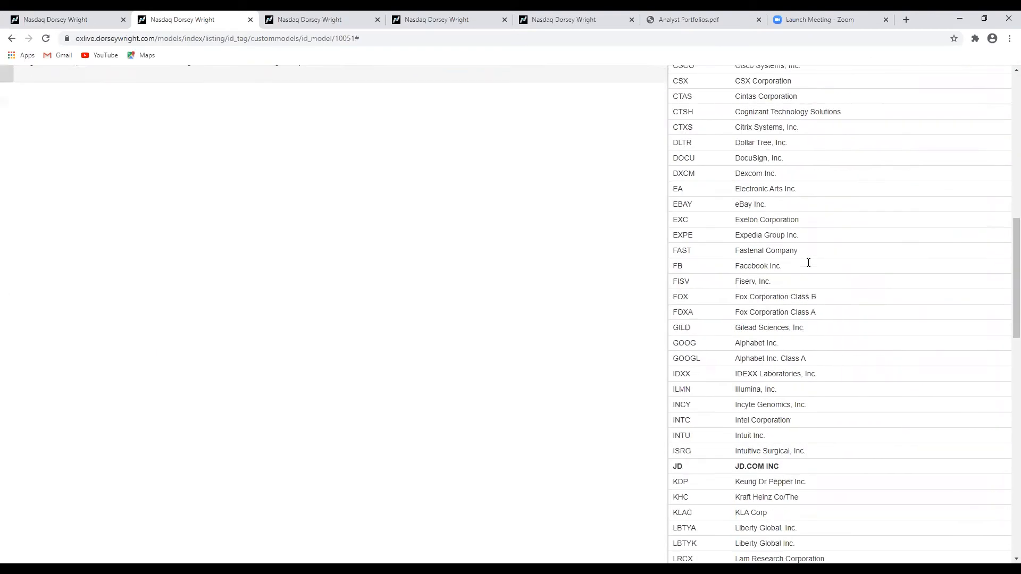
scroll(808, 265, up, 13)
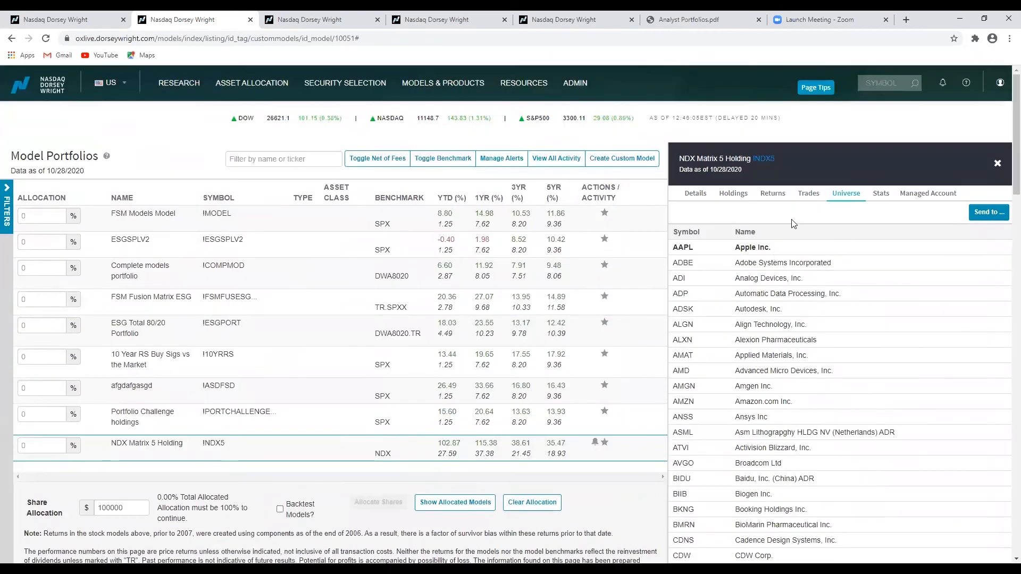
Review the model's stats, expanding the Relative Risk and Risk sections.
click(878, 194)
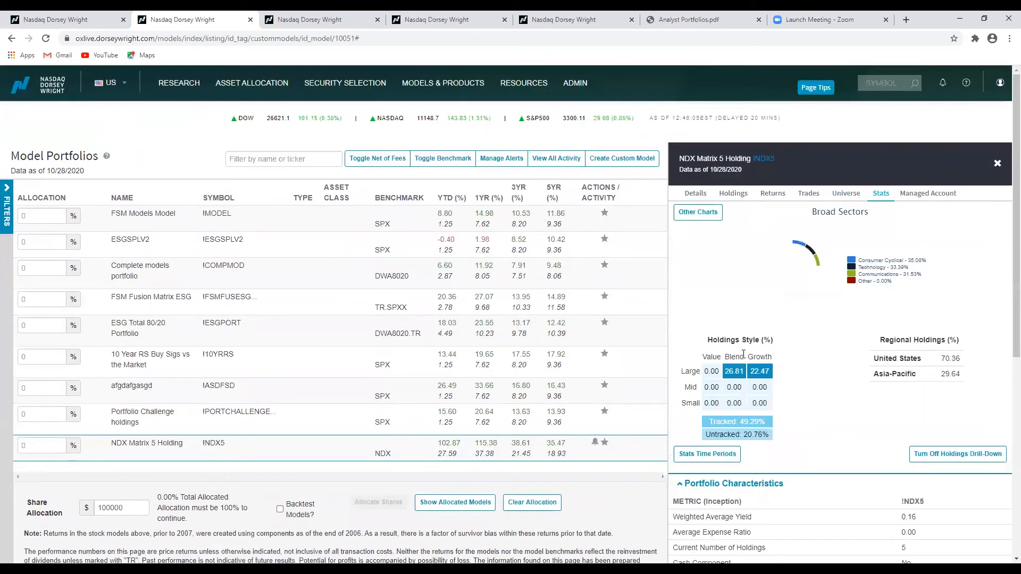
scroll(840, 404, down, 7)
scroll(829, 379, up, 1)
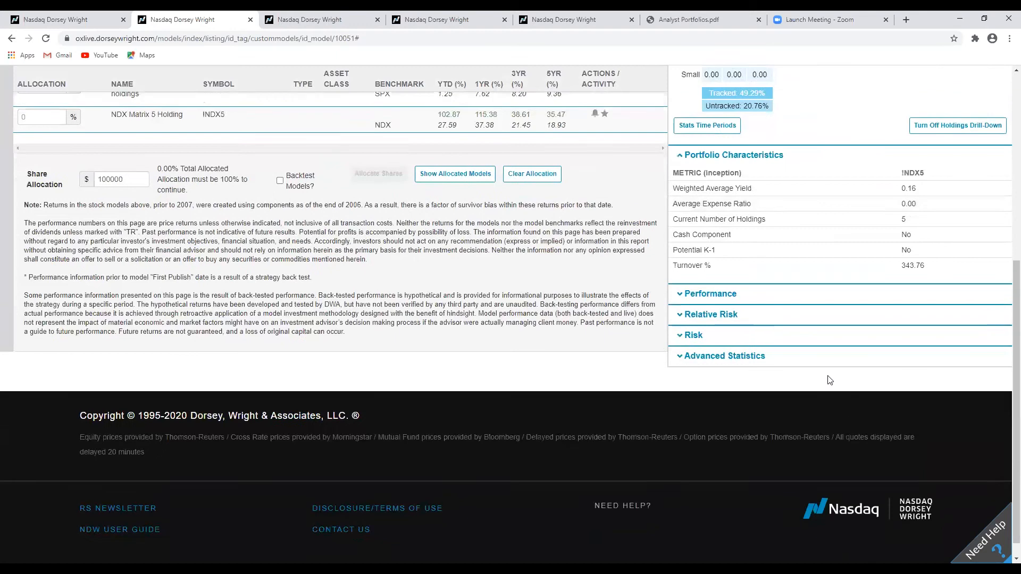
click(731, 326)
click(730, 326)
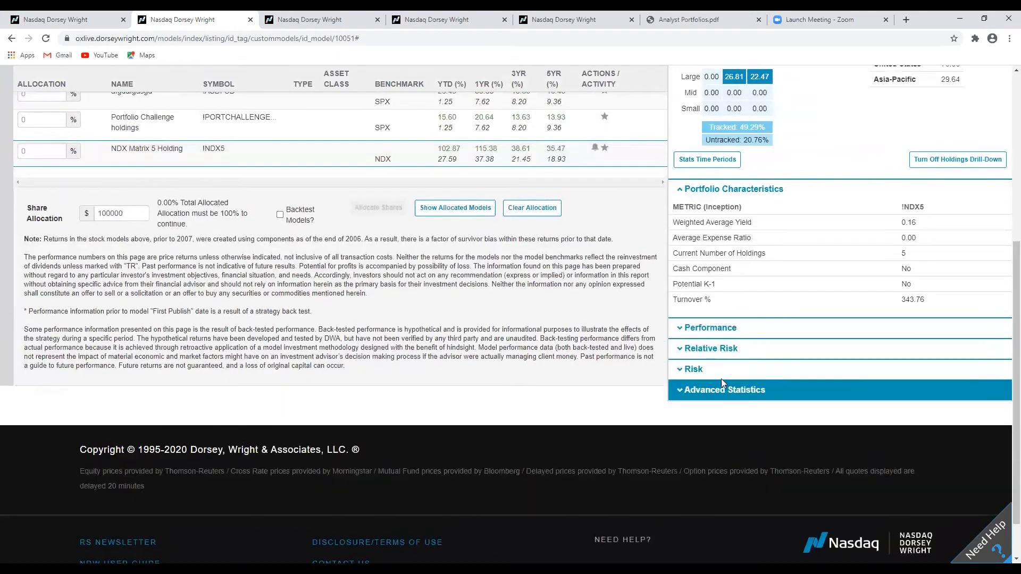
click(719, 349)
click(719, 350)
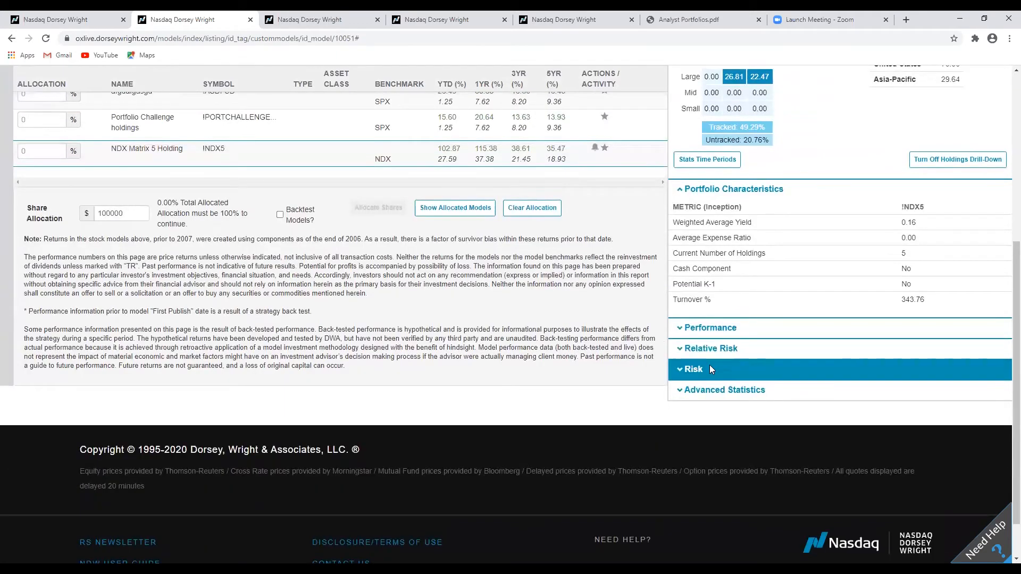
click(709, 367)
scroll(710, 369, down, 2)
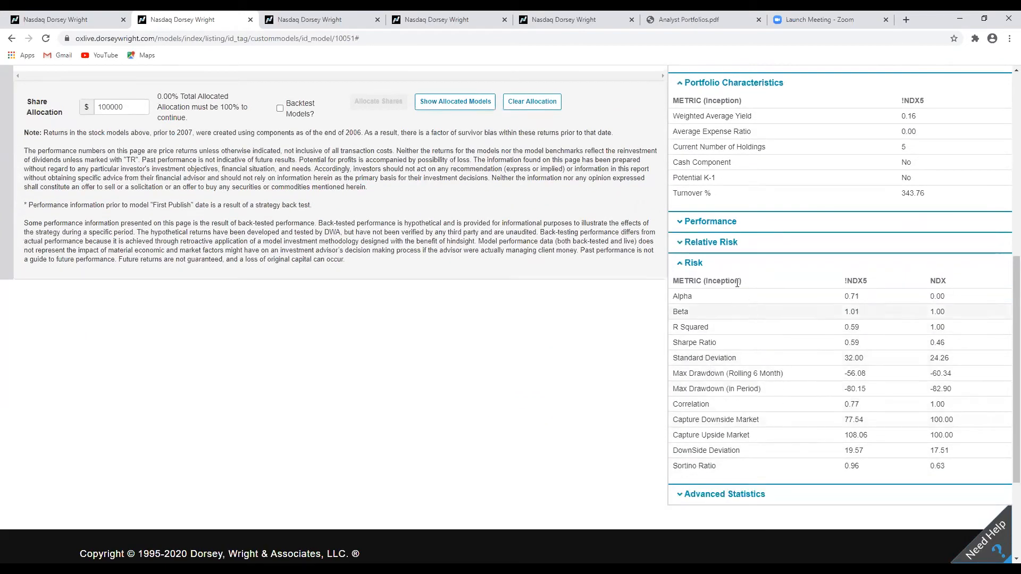
click(723, 267)
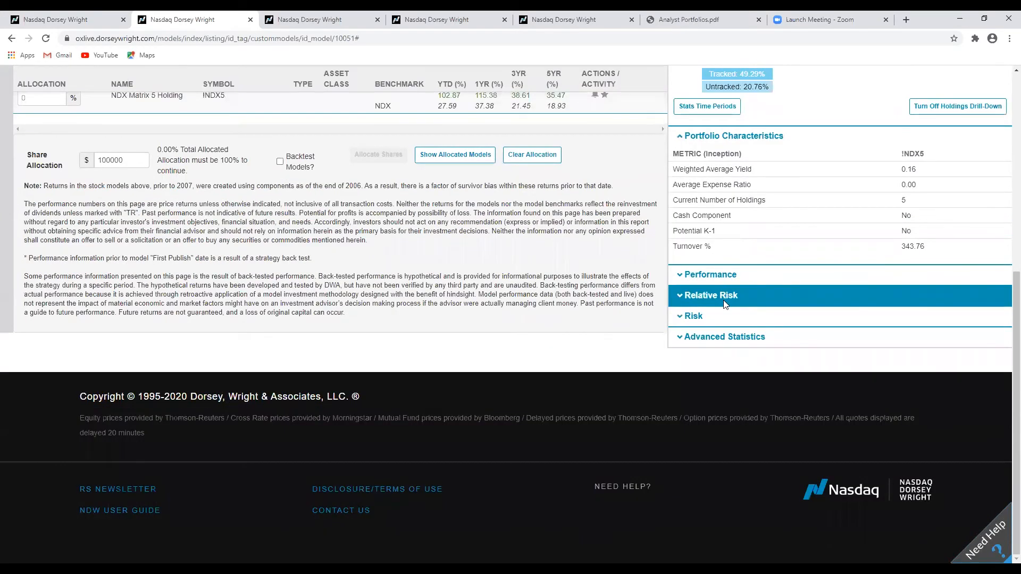
scroll(723, 300, up, 5)
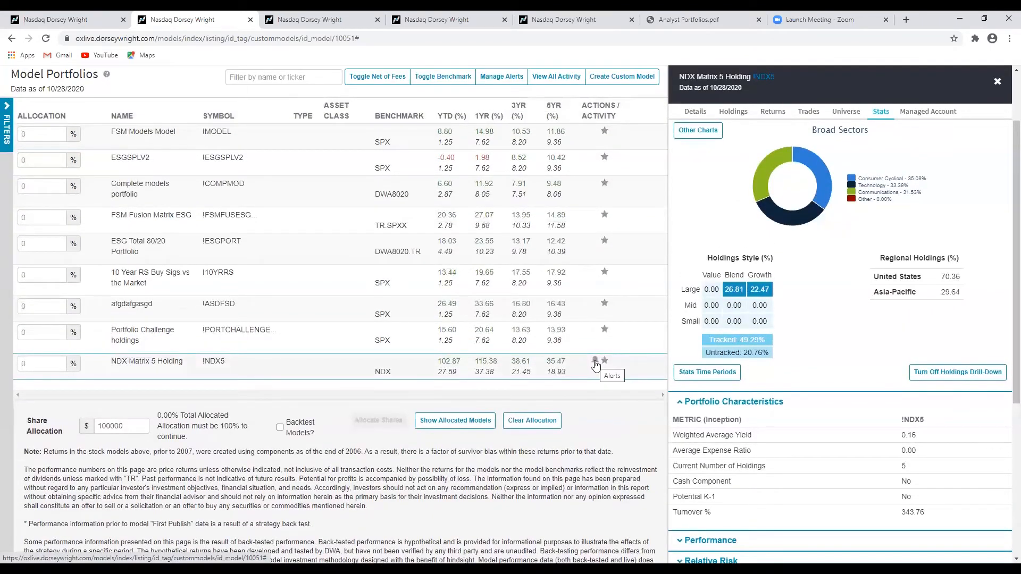
Turn on the alert for the NDX Matrix 5 Holding model.
click(595, 363)
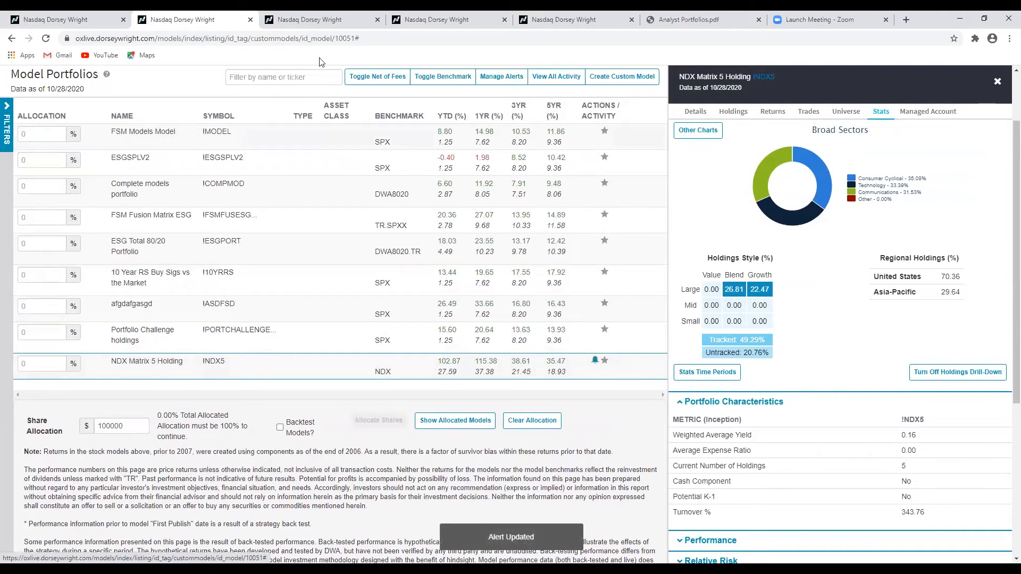
scroll(664, 348, down, 1)
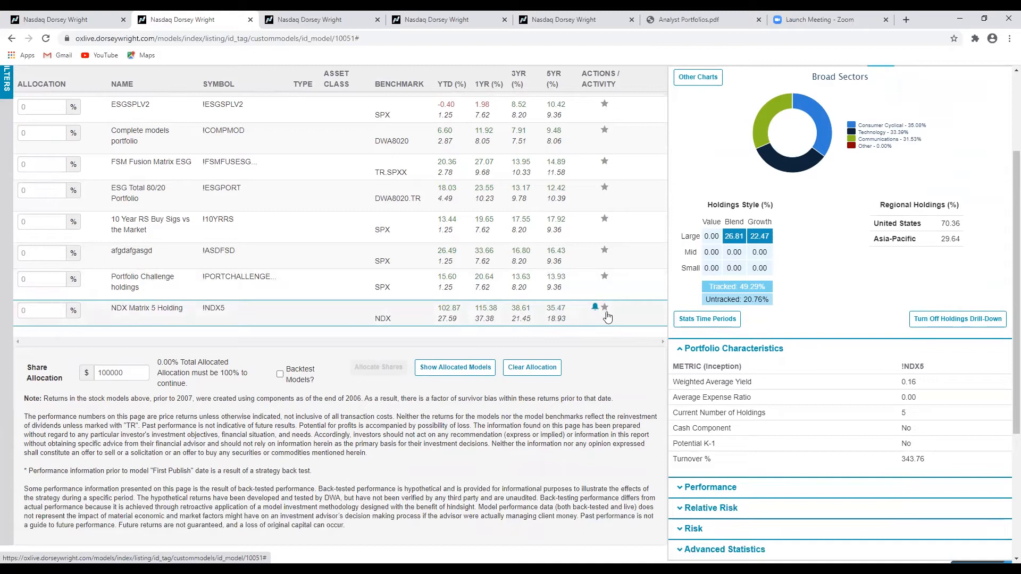
scroll(616, 325, up, 3)
click(109, 16)
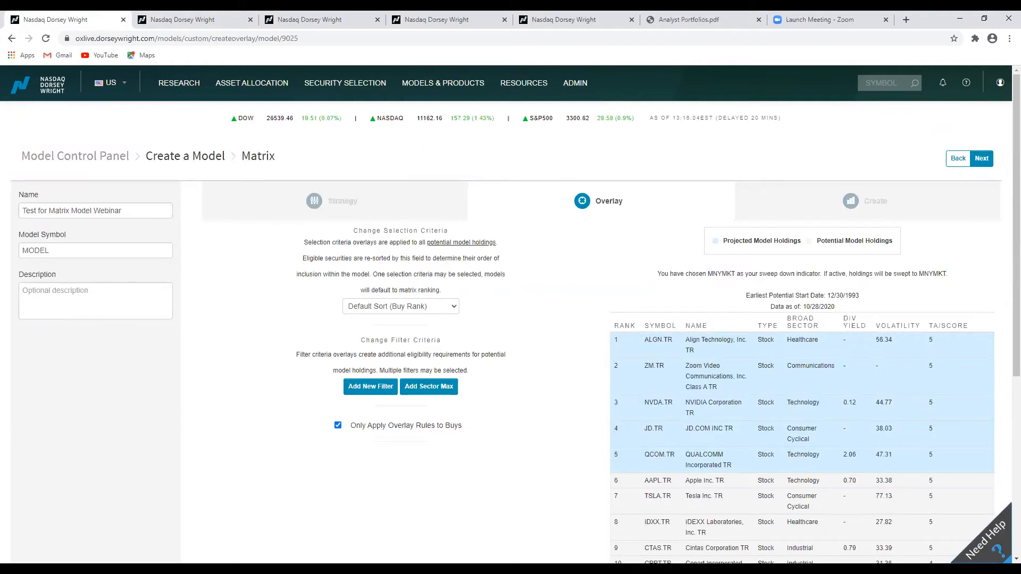
click(157, 19)
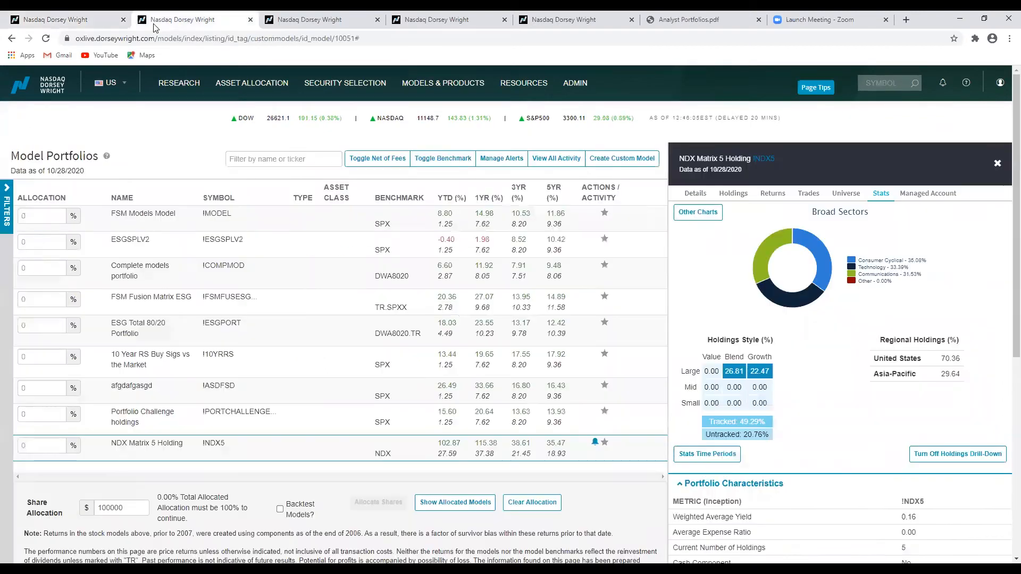
drag(678, 158, 748, 156)
click(702, 158)
drag(685, 160, 748, 157)
click(748, 157)
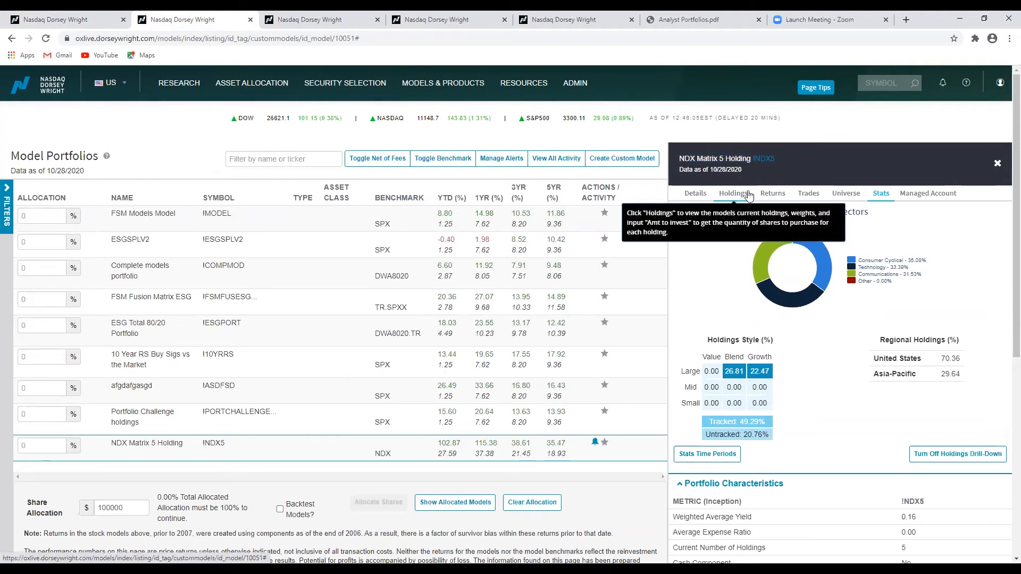
Review the model's returns, including the 2020 monthly returns against the benchmark and earlier yearly returns.
click(772, 194)
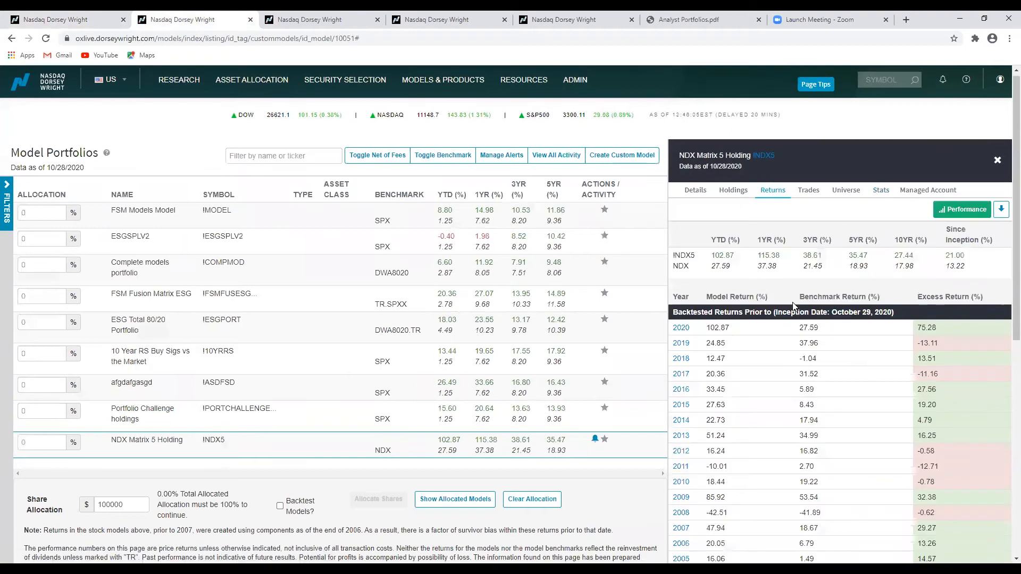
scroll(686, 234, down, 2)
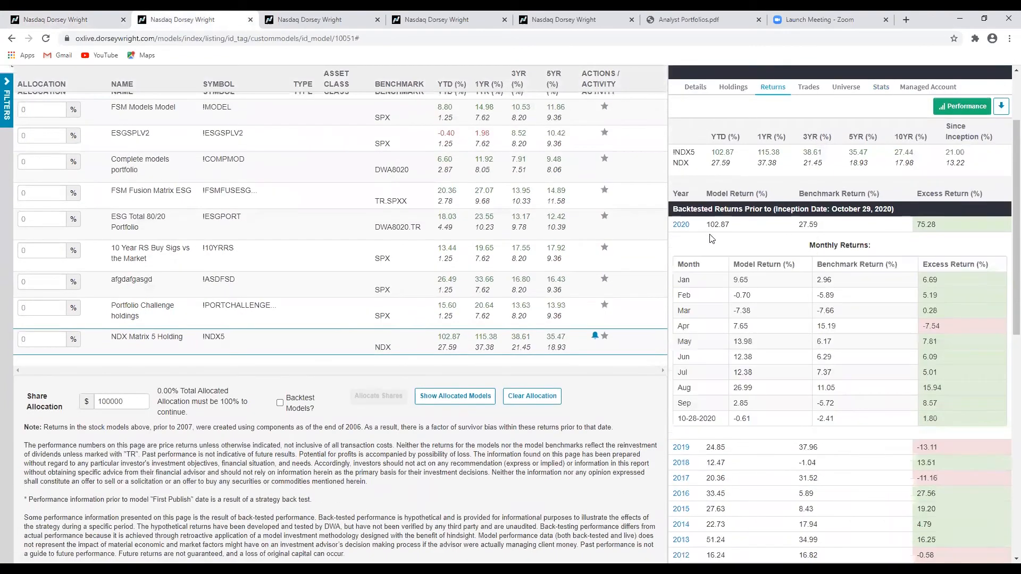
scroll(816, 292, down, 1)
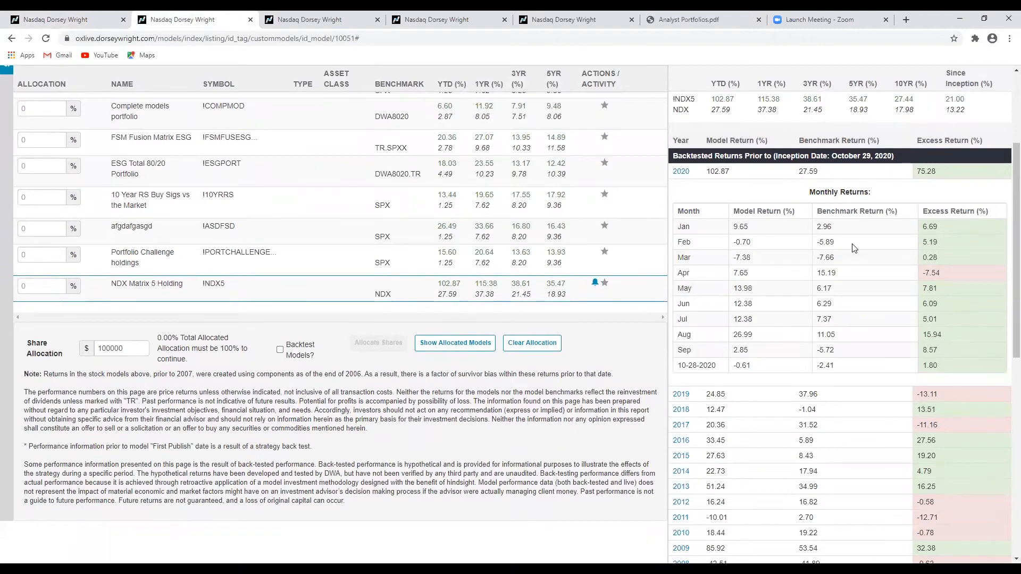
drag(732, 243, 752, 245)
click(761, 246)
drag(817, 243, 839, 244)
click(839, 245)
drag(754, 258, 736, 258)
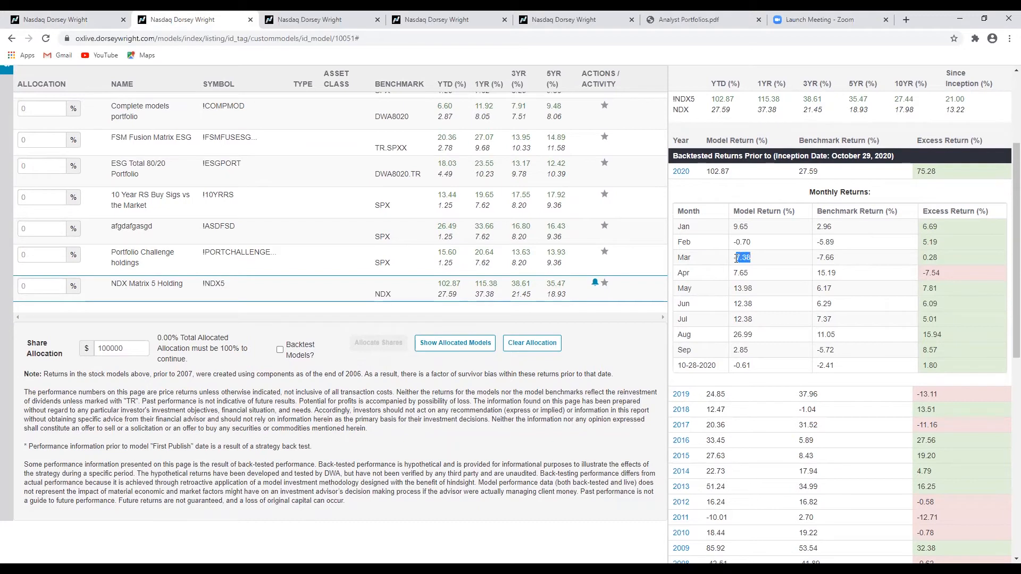
click(769, 266)
drag(841, 260, 814, 262)
click(853, 260)
scroll(749, 243, down, 1)
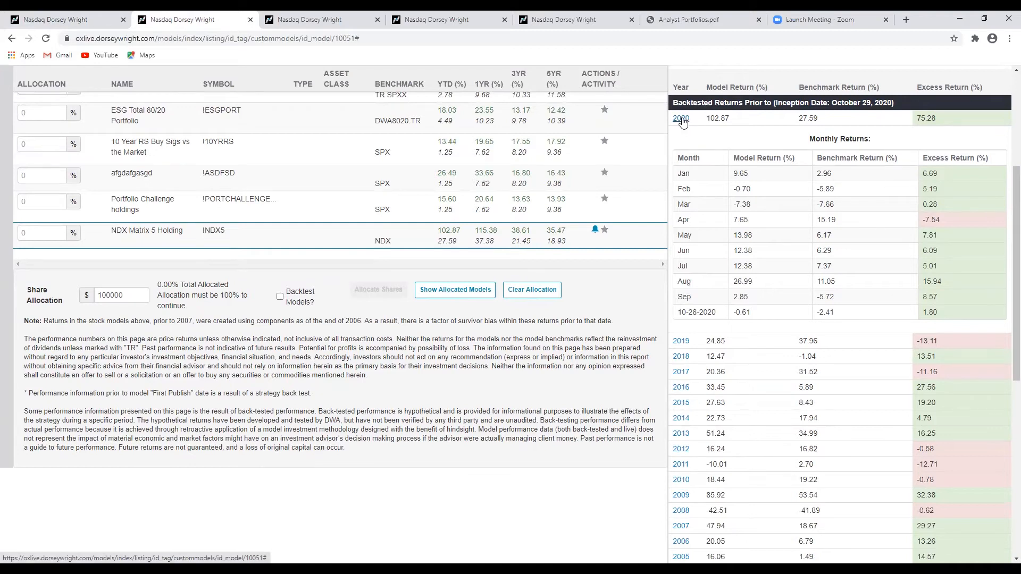
scroll(745, 223, up, 6)
scroll(745, 223, down, 9)
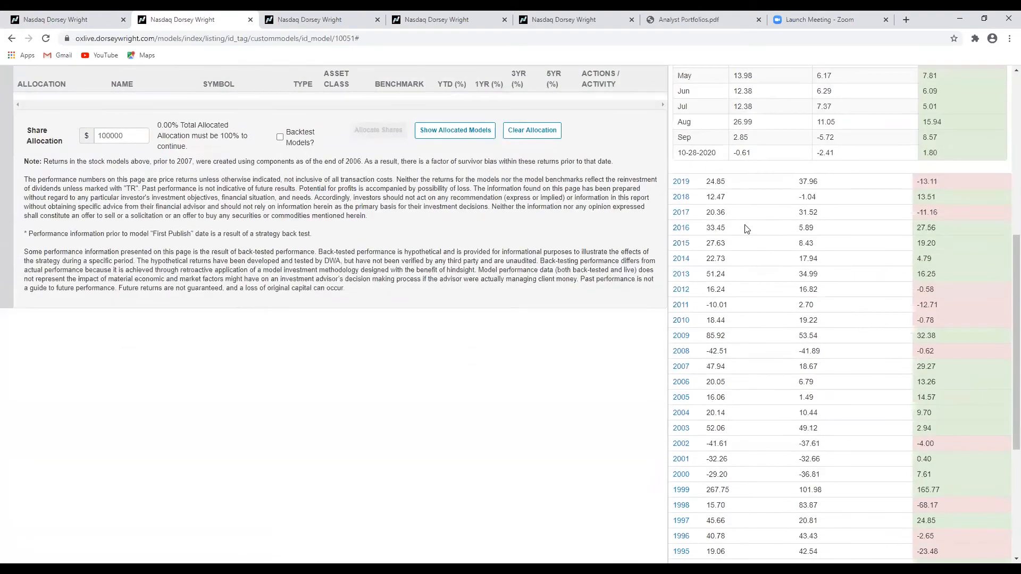
scroll(744, 229, down, 2)
scroll(747, 226, up, 9)
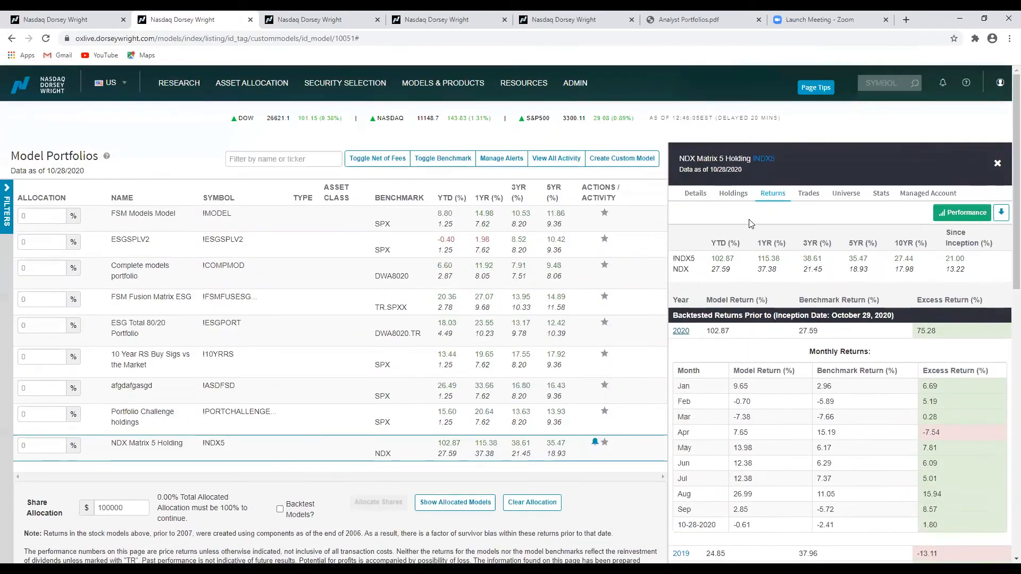
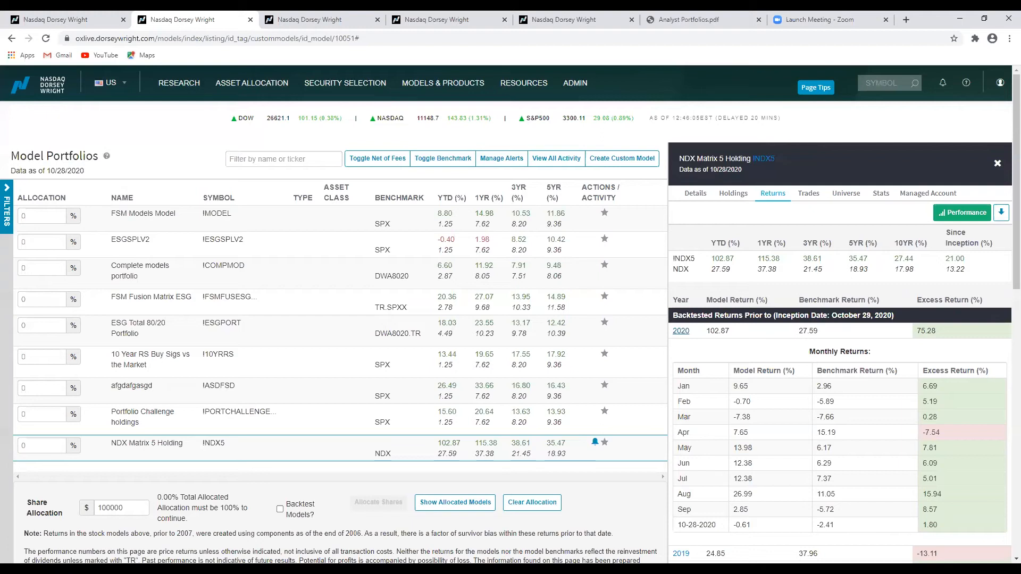
Review the NDX Matrix 5 Holding model's current holdings, details and backtested trades.
click(102, 19)
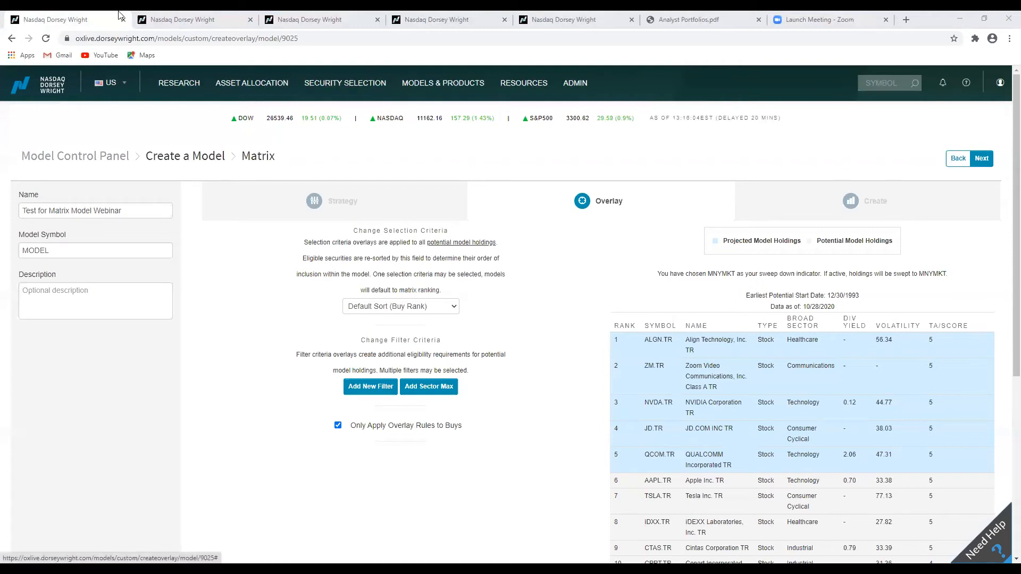
click(226, 19)
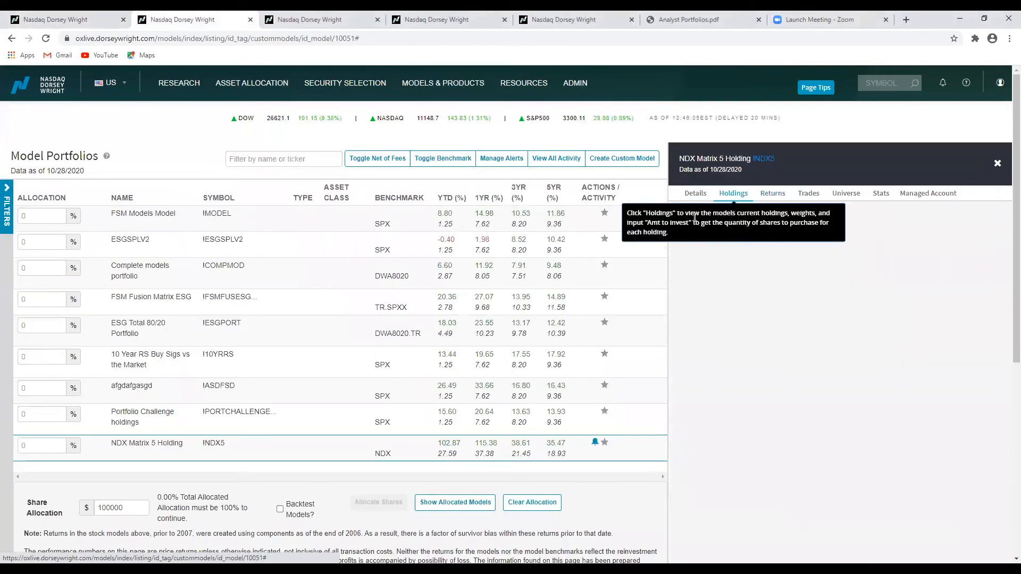
click(733, 193)
click(695, 193)
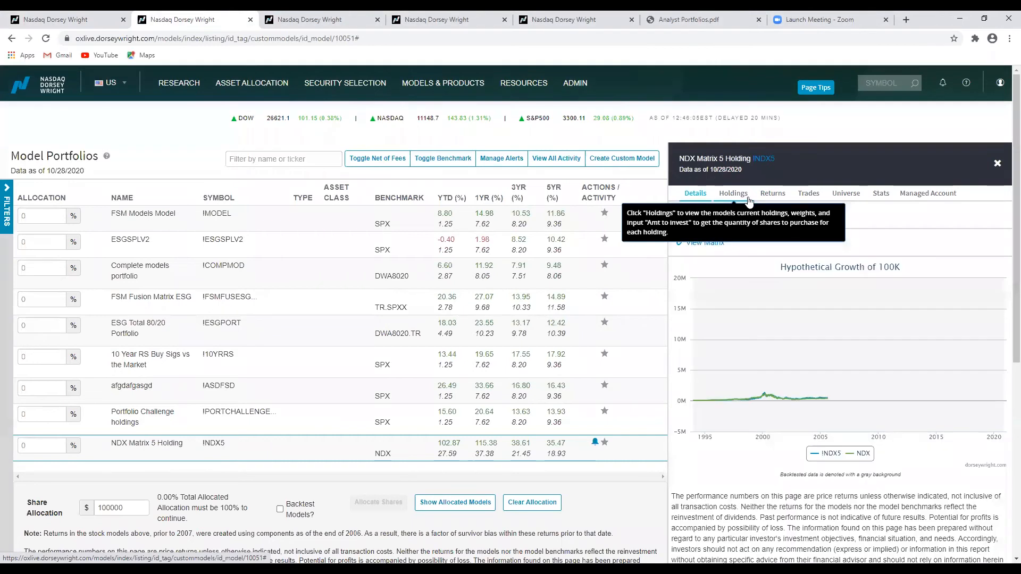
click(740, 198)
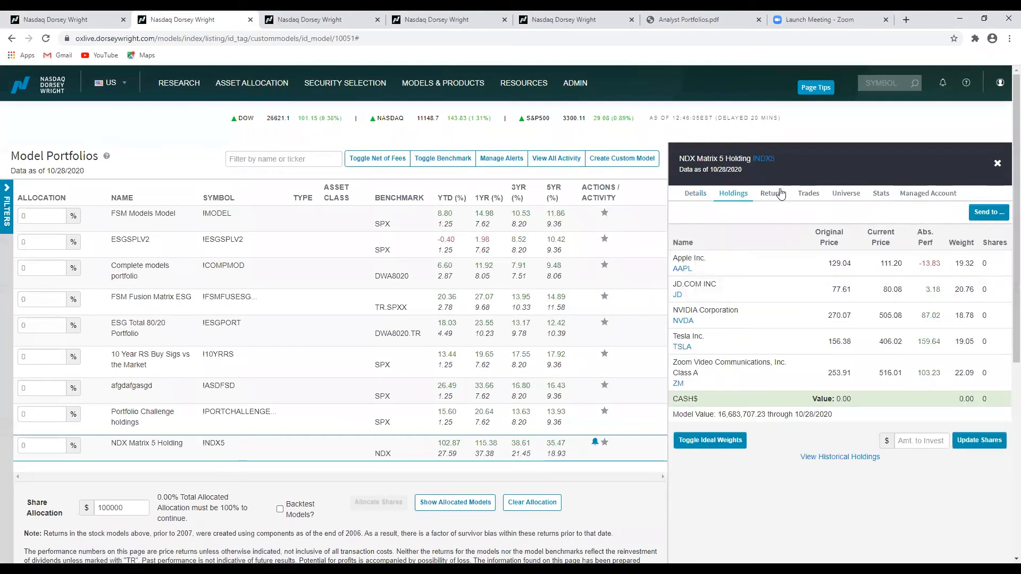
click(804, 195)
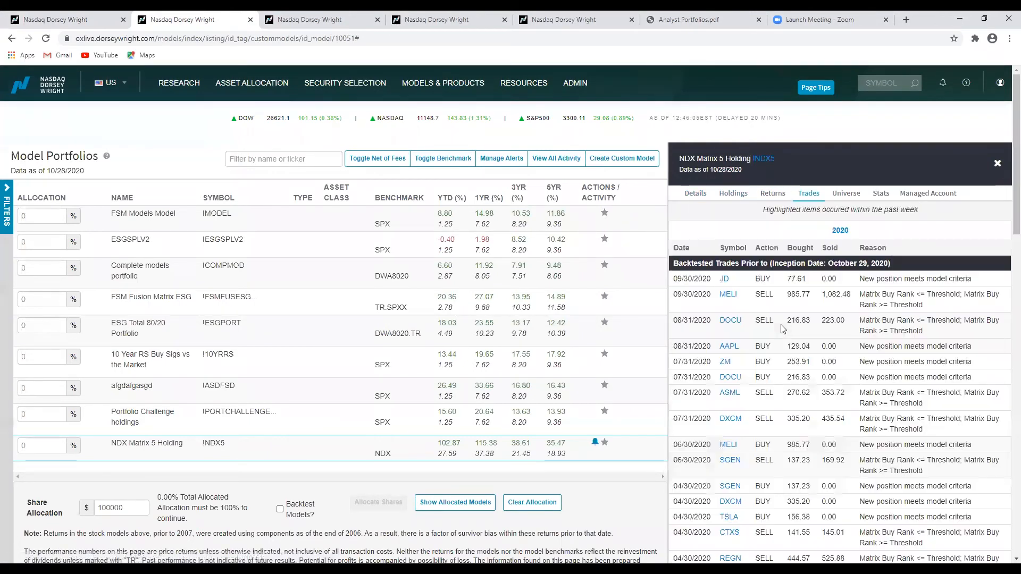
scroll(789, 302, down, 8)
scroll(786, 302, down, 10)
scroll(786, 303, up, 18)
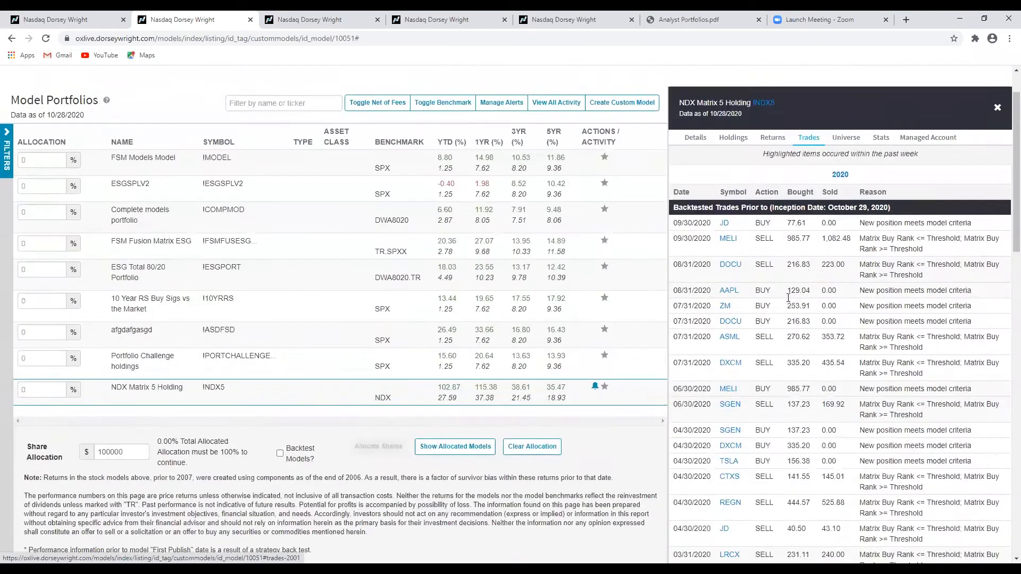
click(735, 198)
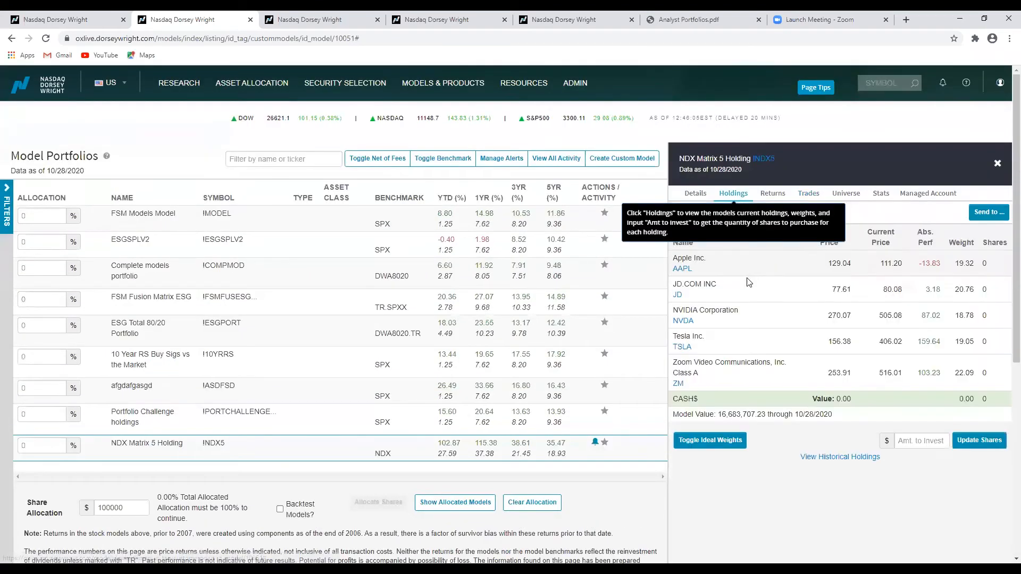
Open the model's historical holdings and search them for MNYMKT occurrences.
click(810, 459)
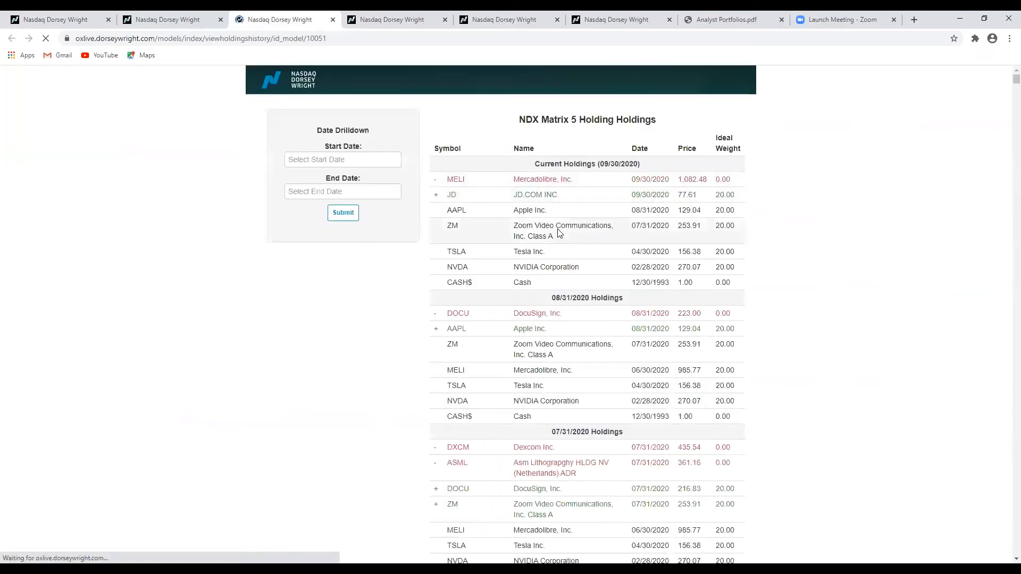
key(ctrl+f)
text(mnymkt)
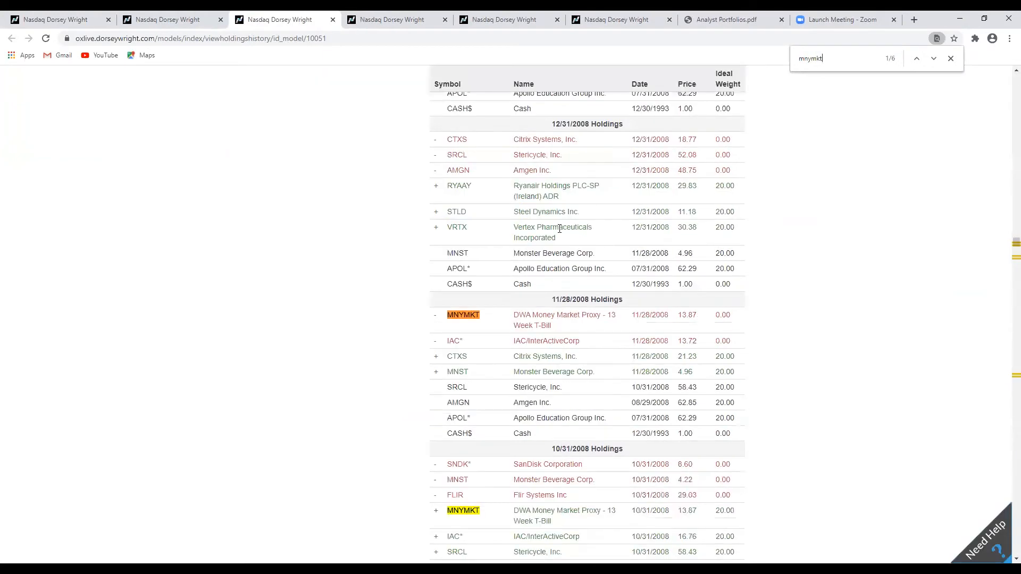
key(Return)
key(Return)
key(Return)
key(Return)
key(Return)
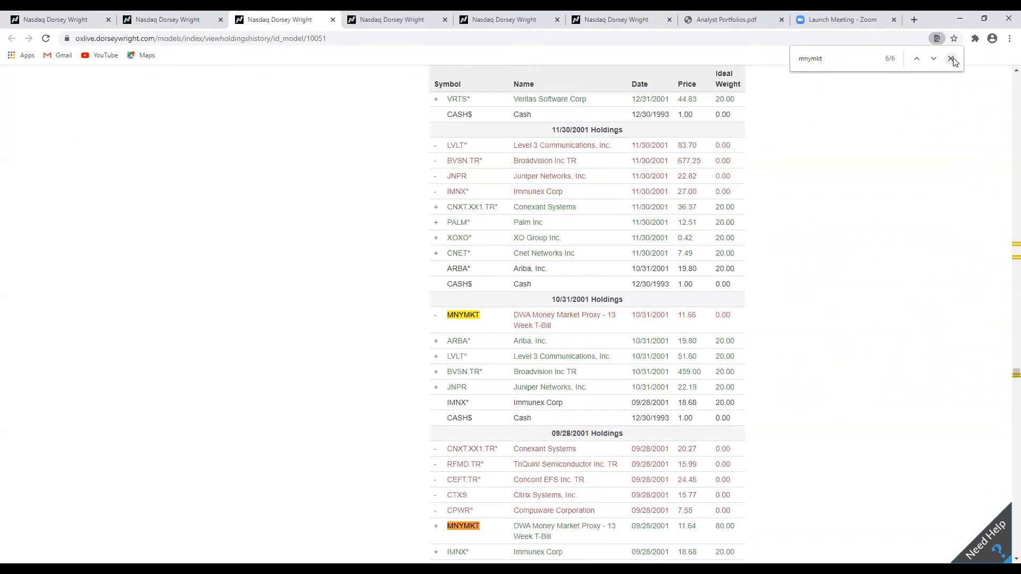
Start creating a new custom model from the Custom Models control panel.
click(119, 21)
click(75, 21)
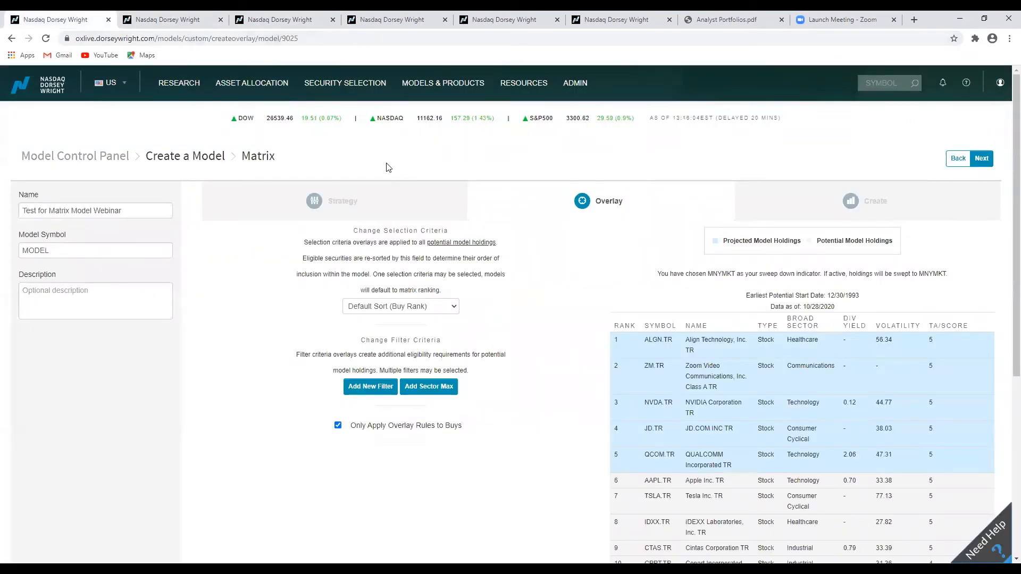
click(430, 87)
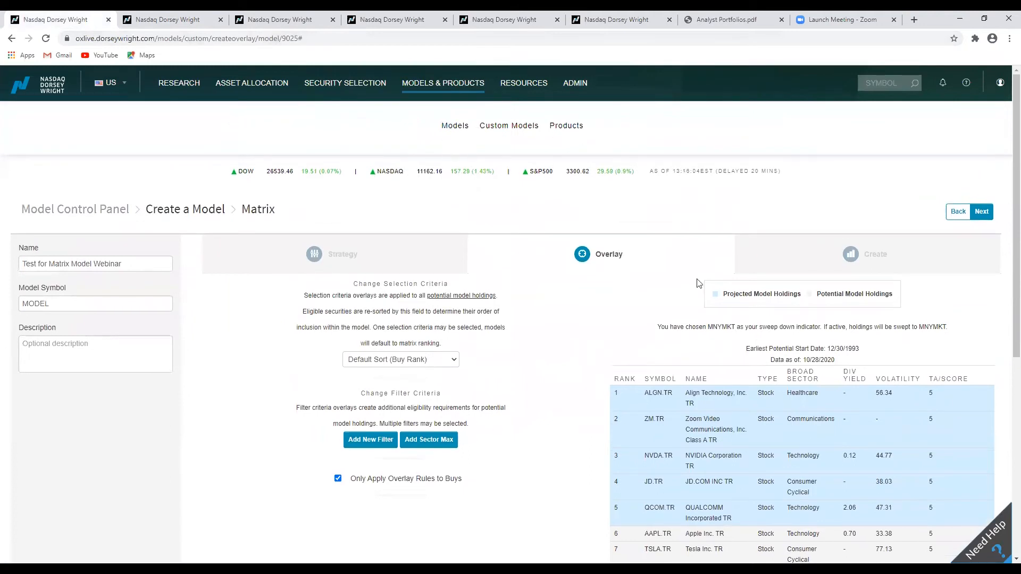
click(498, 129)
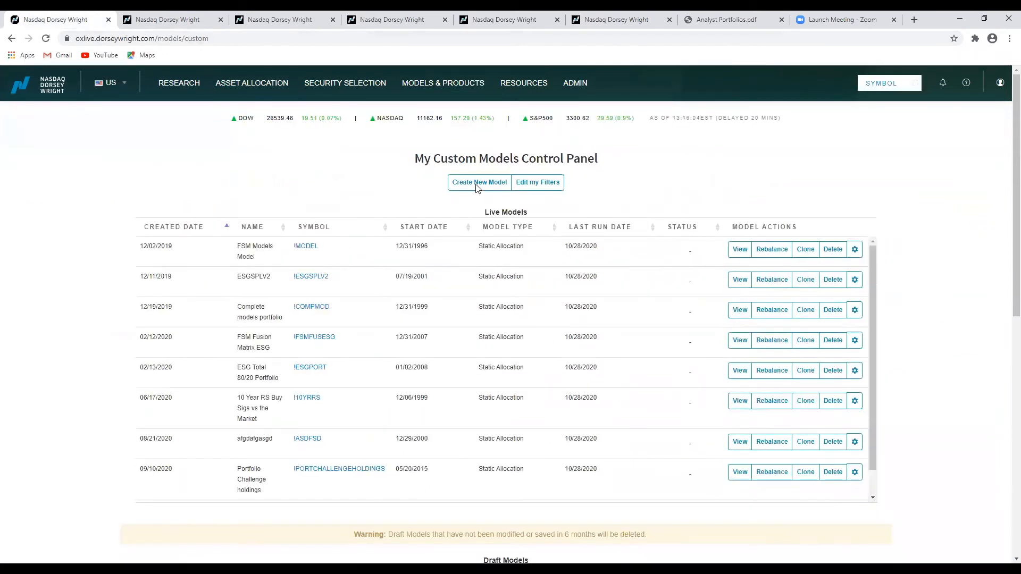
click(480, 184)
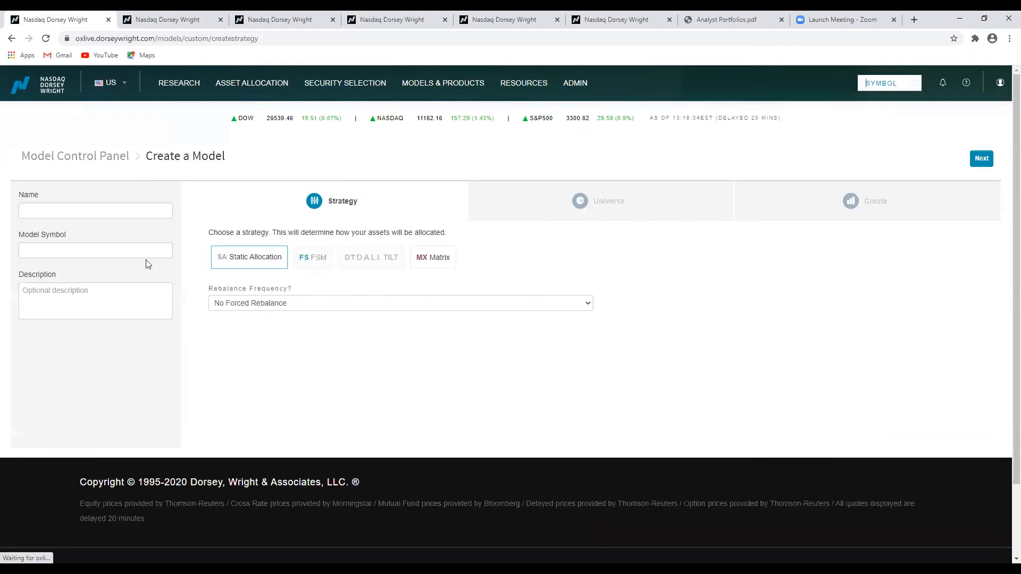
Name the model DWA Group Matrix and choose the Matrix strategy.
click(95, 214)
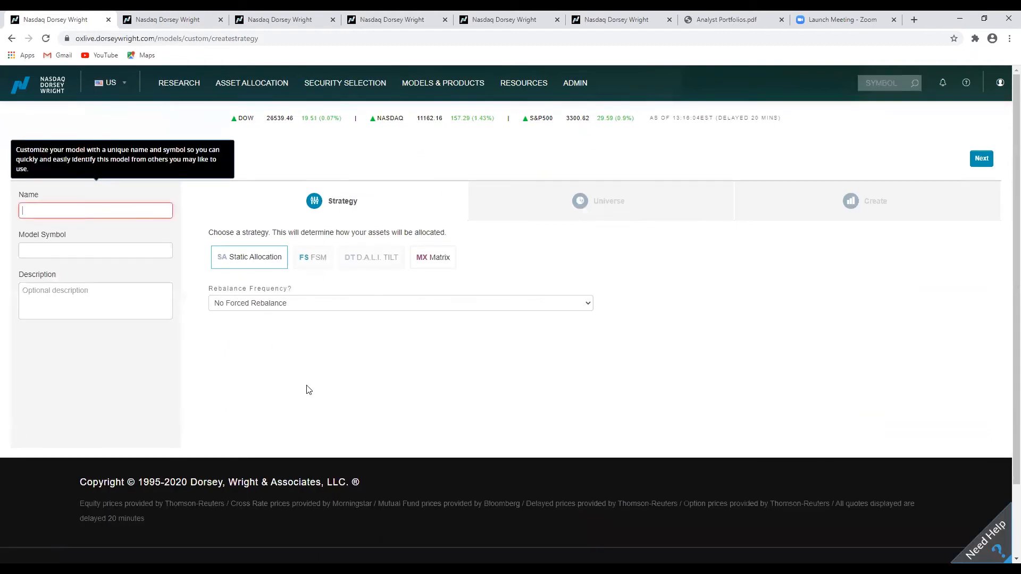
text(DW)
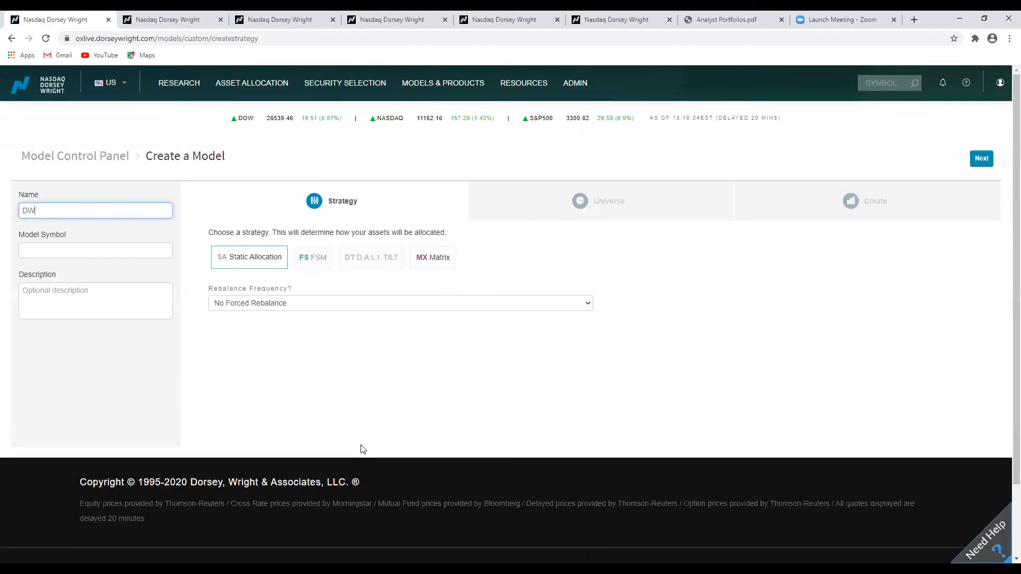
text(A Group Matrix)
click(428, 256)
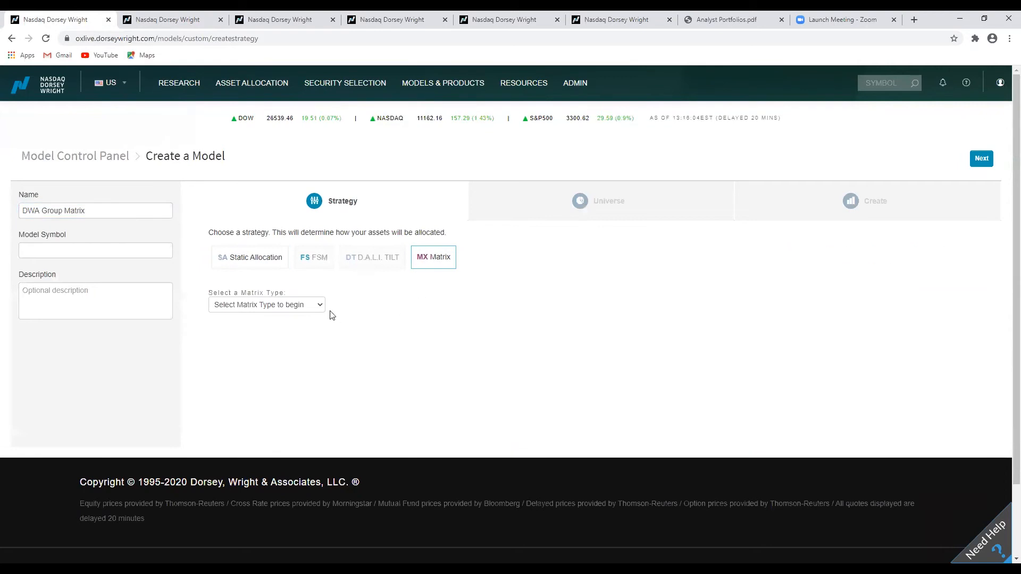
Select System Matrices, the Popular Premades category and the DWA Group Matrix.
click(260, 305)
click(259, 327)
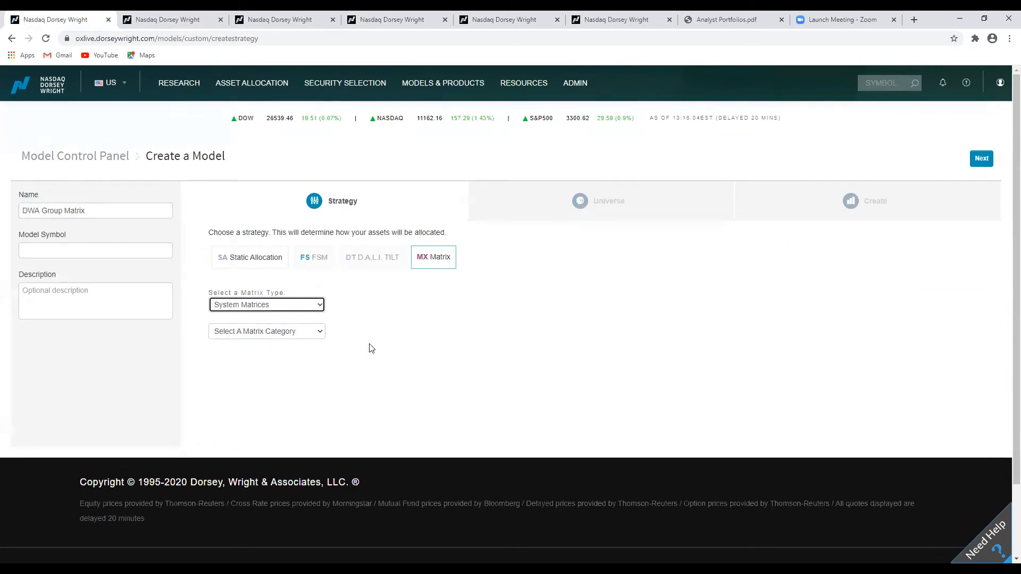
scroll(371, 349, down, 1)
click(316, 283)
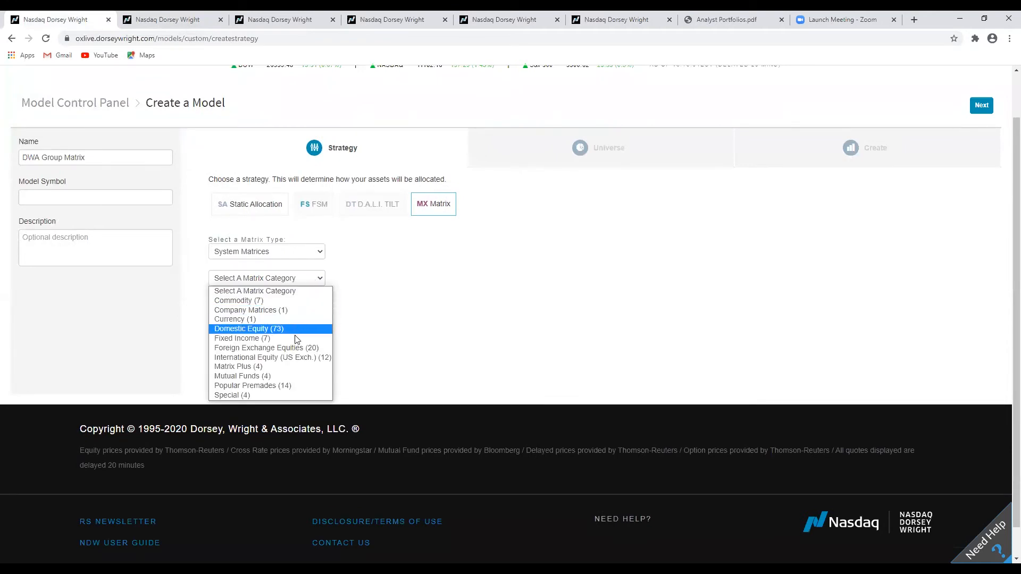
click(274, 385)
click(312, 306)
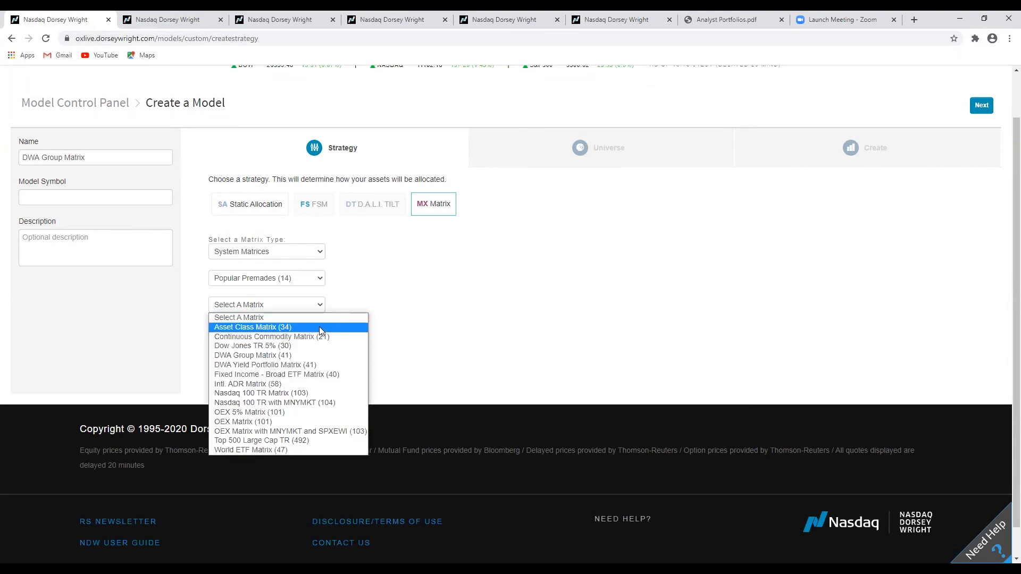
click(286, 355)
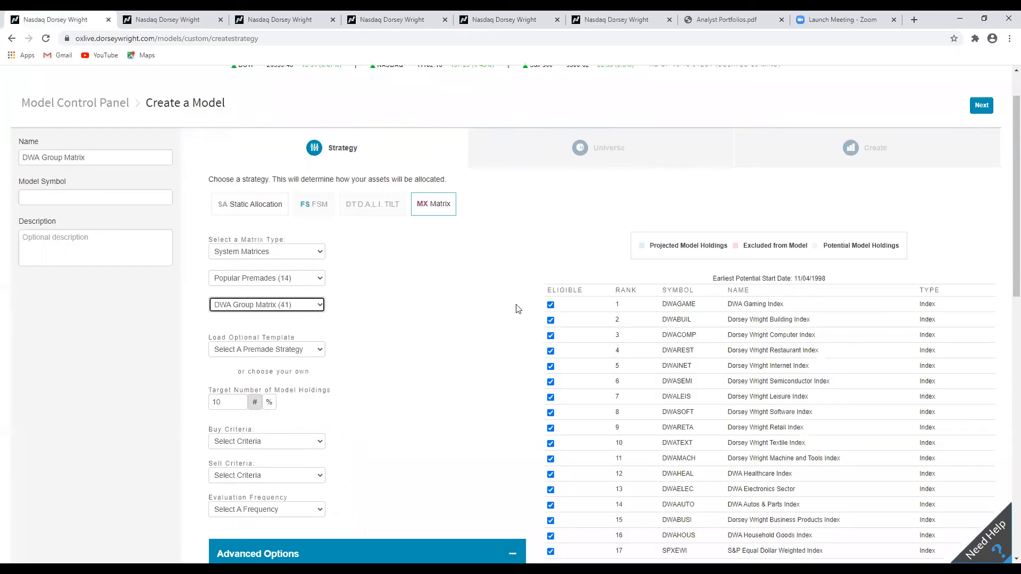
Review the DWA Group Matrix's eligible securities and the strategy settings.
scroll(544, 311, down, 4)
scroll(548, 319, down, 4)
scroll(548, 321, up, 6)
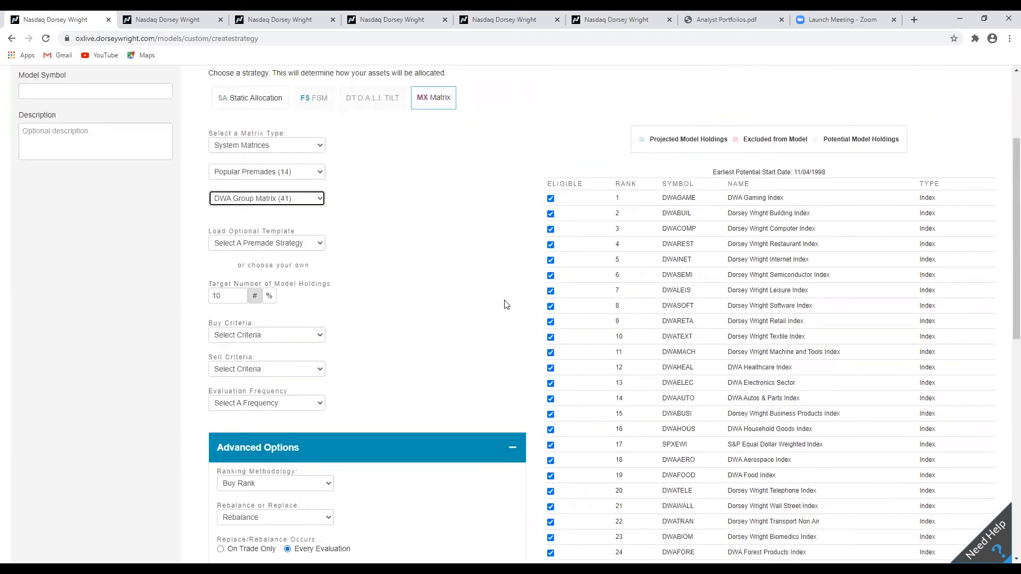
scroll(510, 318, down, 2)
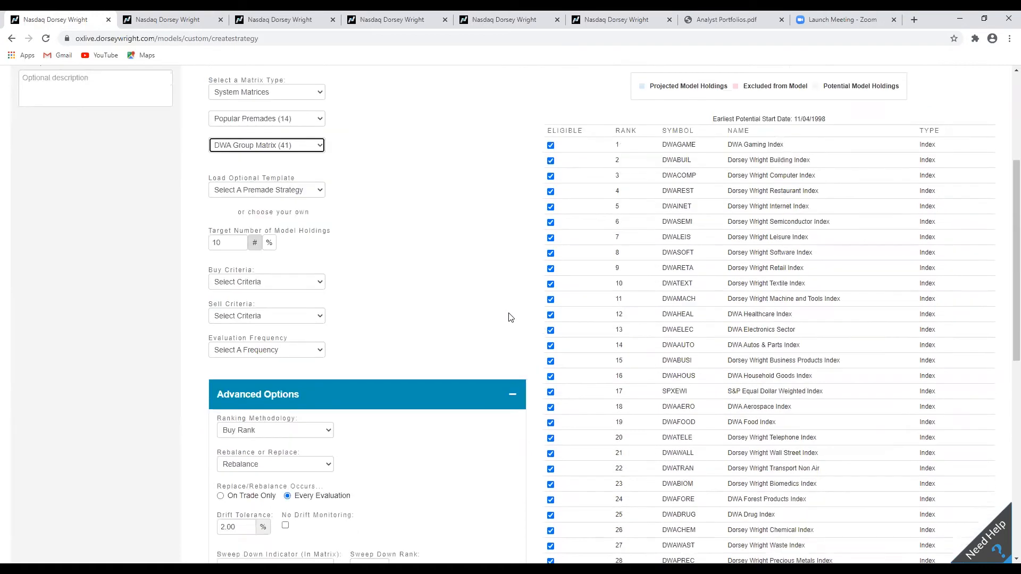
scroll(529, 250, up, 2)
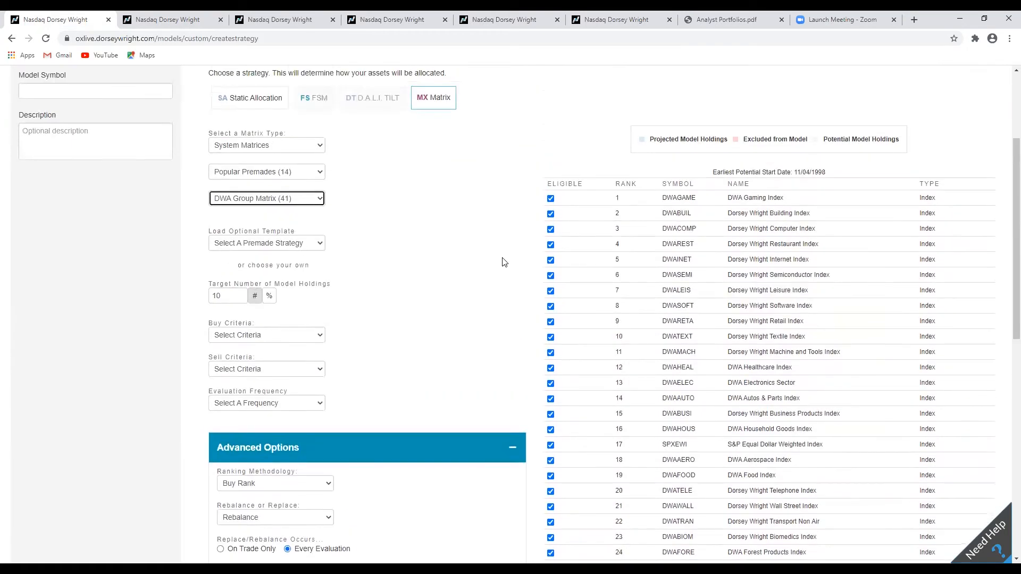
Set the target number of holdings to 5 and Rank Based buy criteria purchasing ranks at or above 5.
click(240, 299)
click(240, 299)
click(240, 299)
click(239, 299)
click(240, 298)
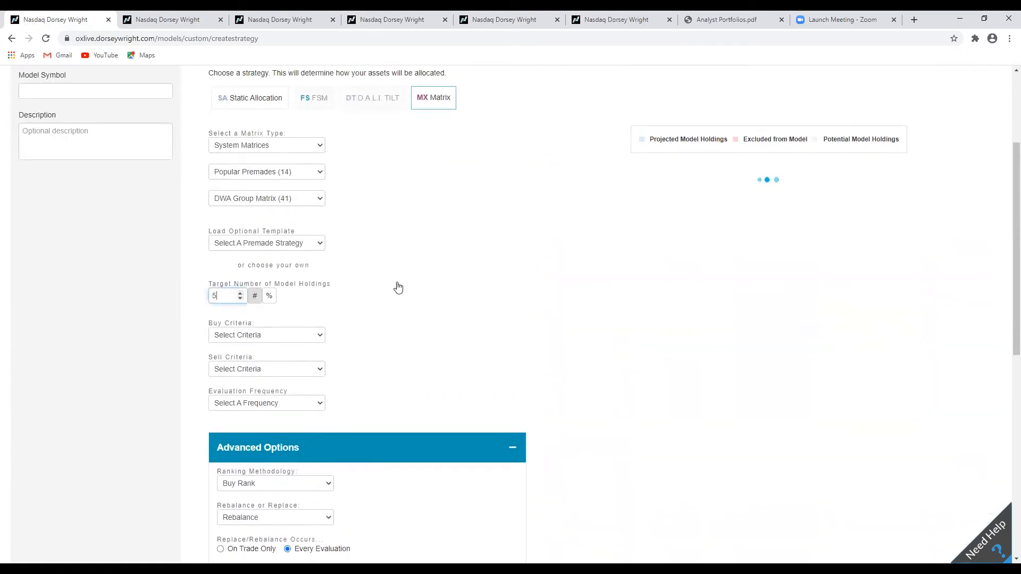
click(288, 334)
click(290, 357)
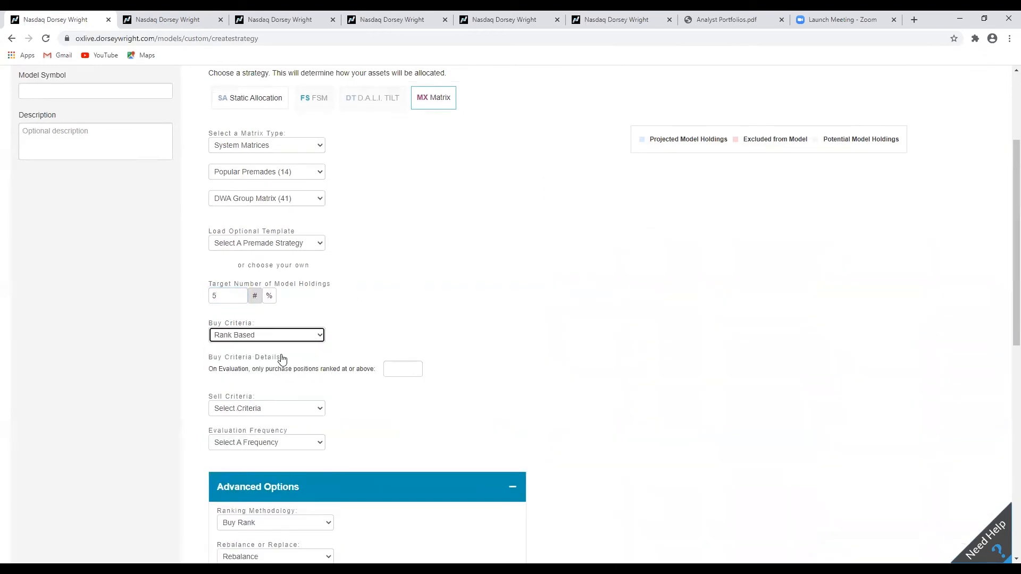
click(413, 366)
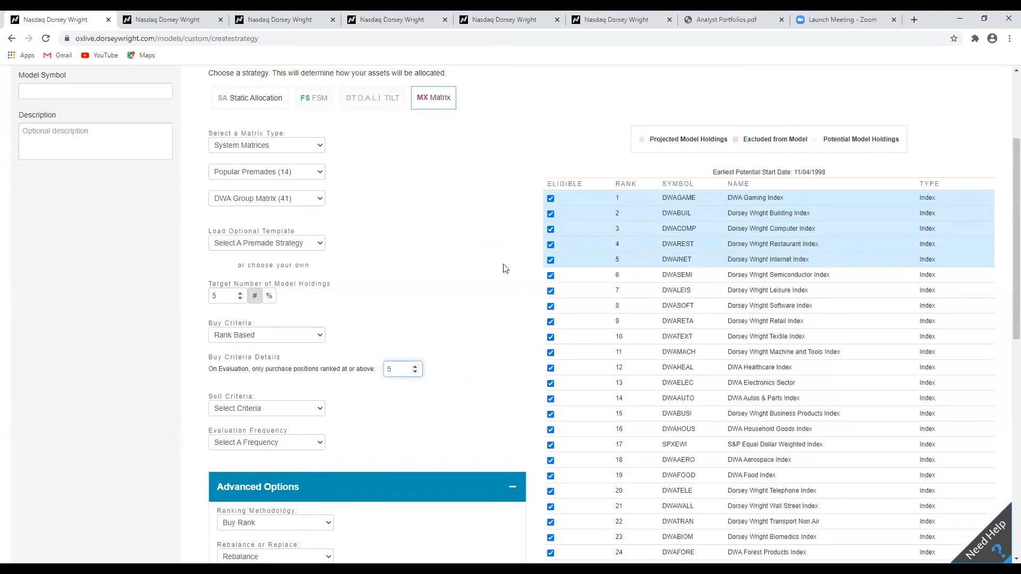
scroll(511, 251, down, 1)
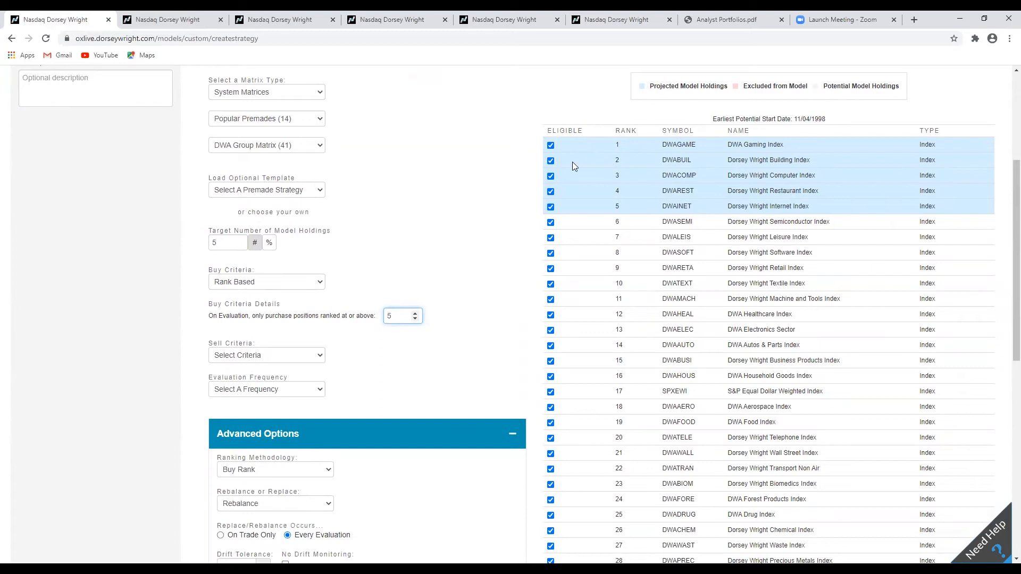
click(415, 314)
click(416, 313)
click(416, 314)
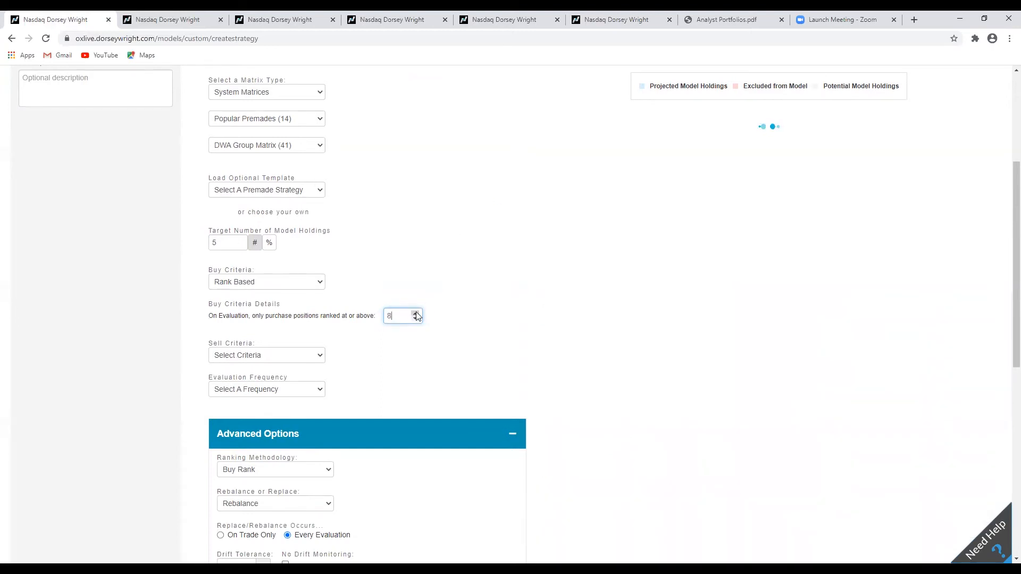
click(415, 319)
click(415, 318)
click(415, 319)
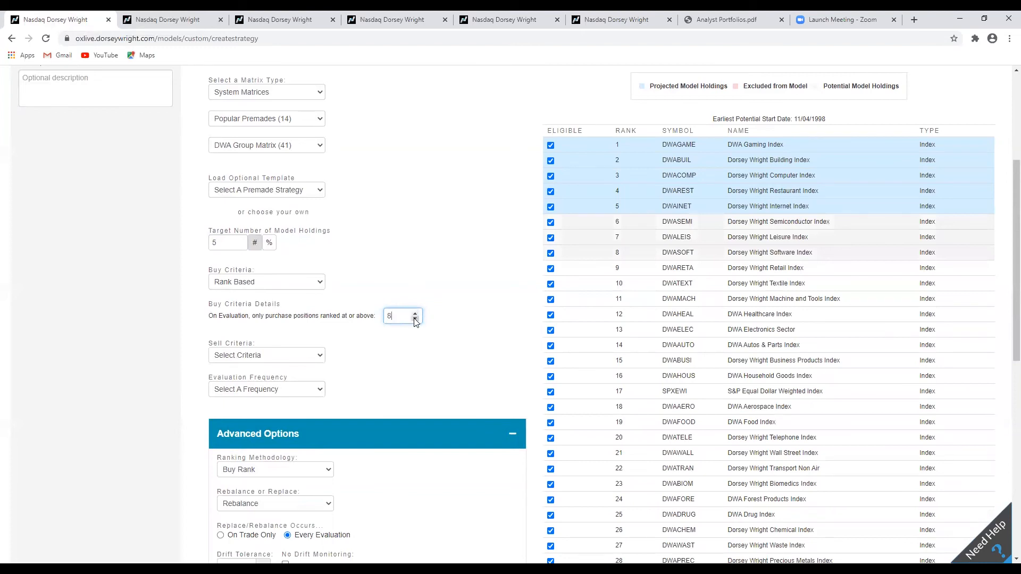
scroll(493, 316, down, 2)
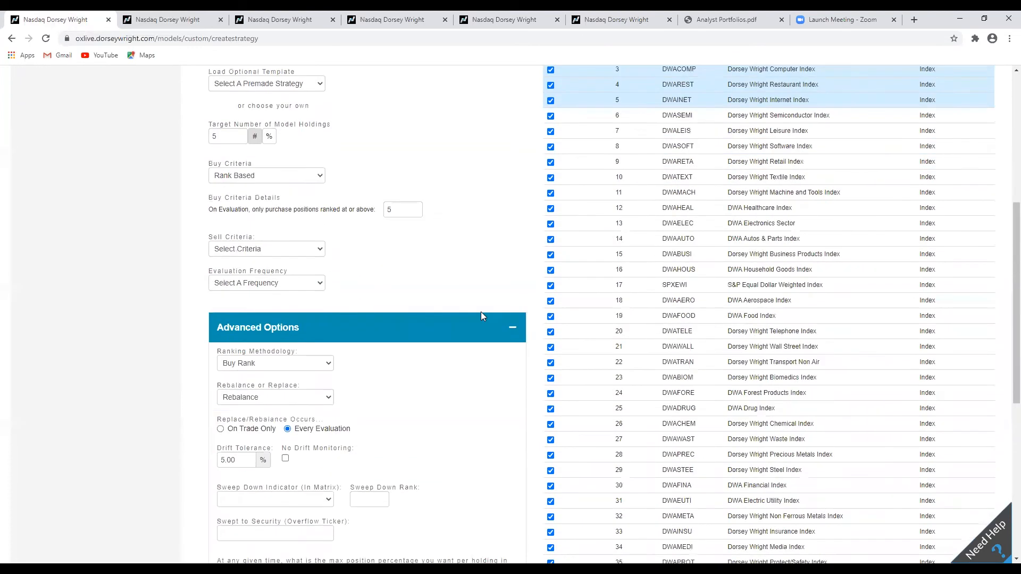
Set the sell criteria to Rank Based, selling positions ranked at or below 20.
click(302, 253)
scroll(490, 266, down, 1)
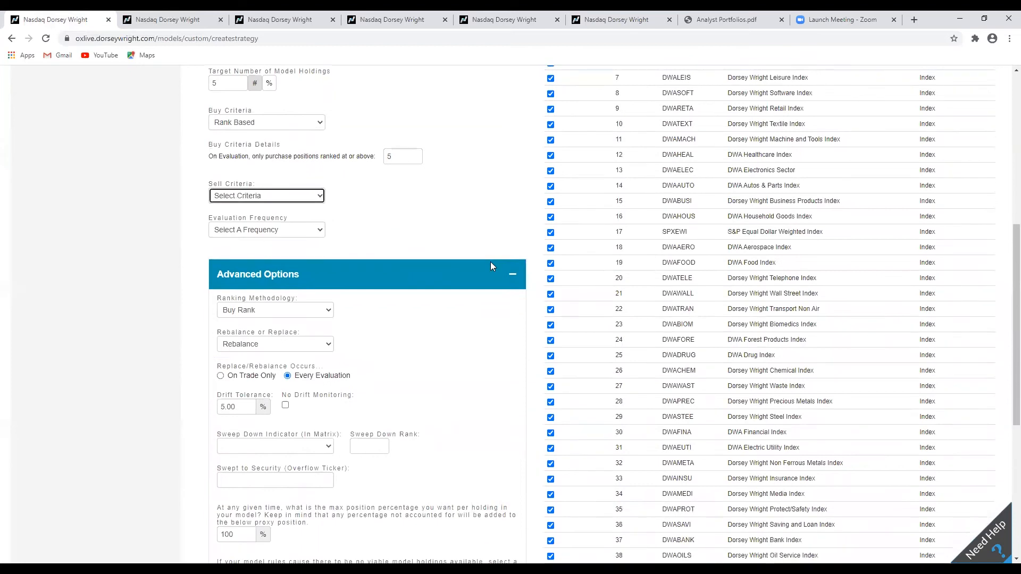
scroll(378, 186, up, 1)
click(302, 248)
click(282, 272)
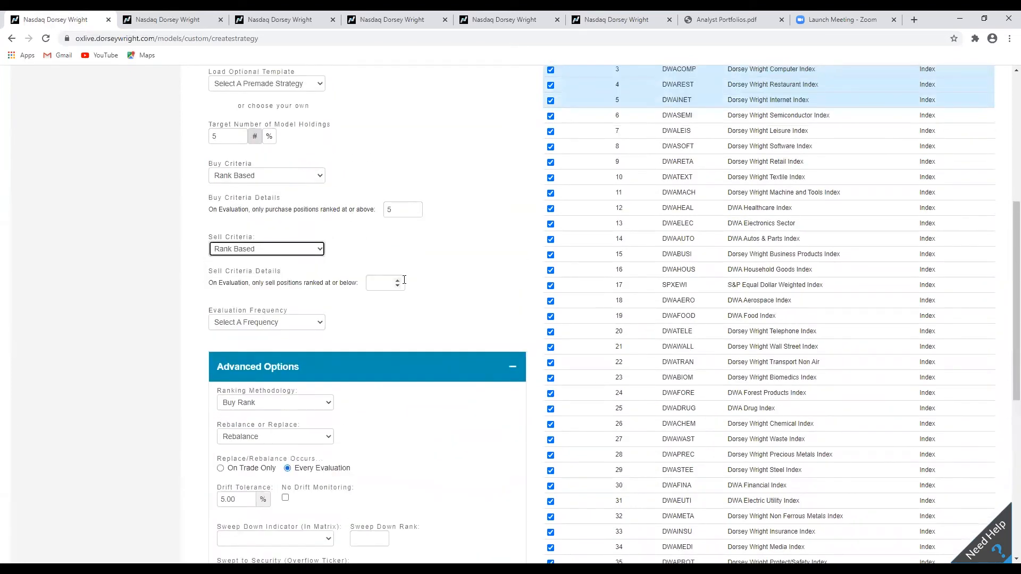
click(397, 281)
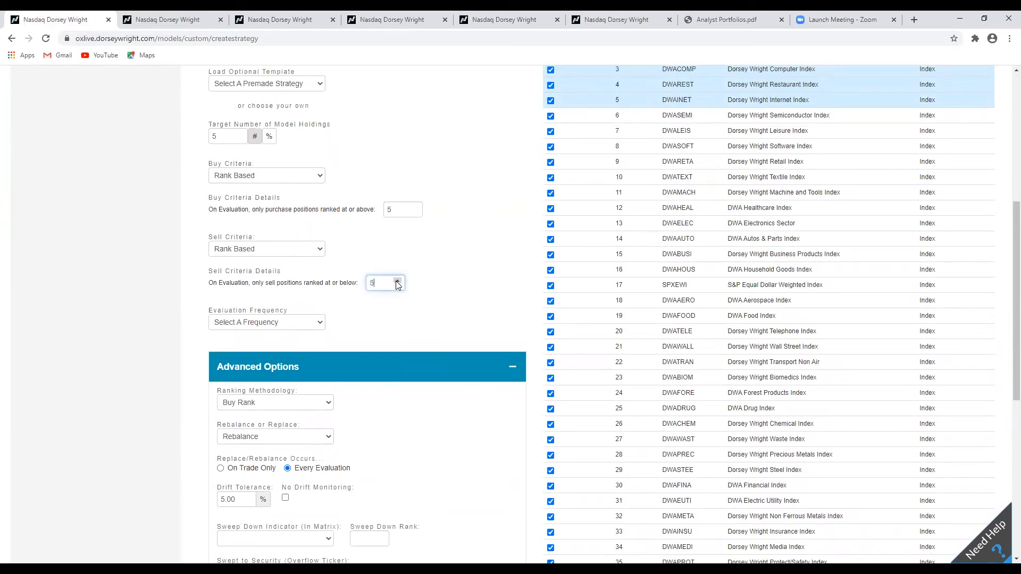
click(396, 282)
scroll(534, 277, down, 3)
scroll(532, 275, up, 6)
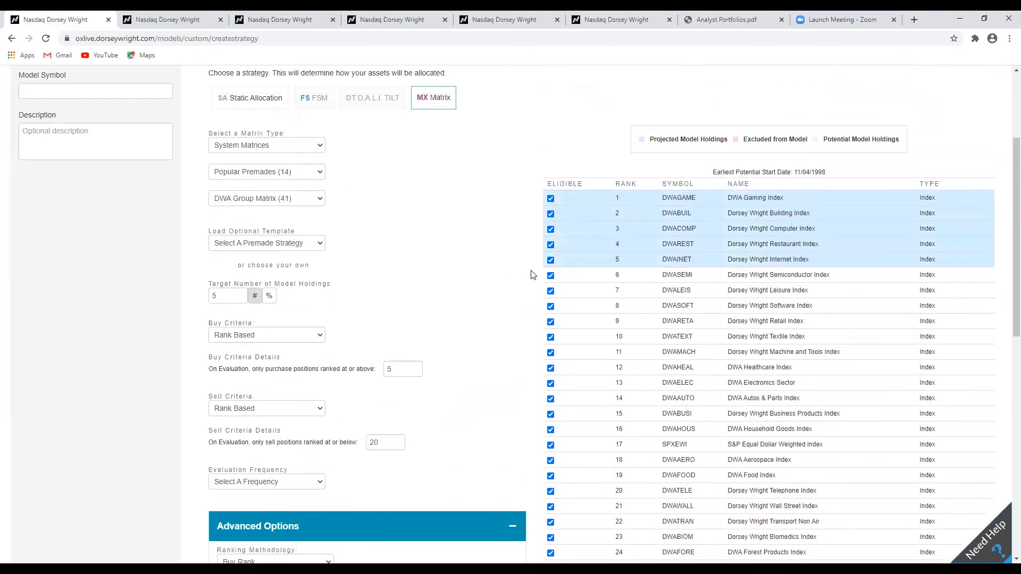
Set the evaluation frequency to Quarterly with the Calendar quarterly option.
scroll(534, 275, down, 2)
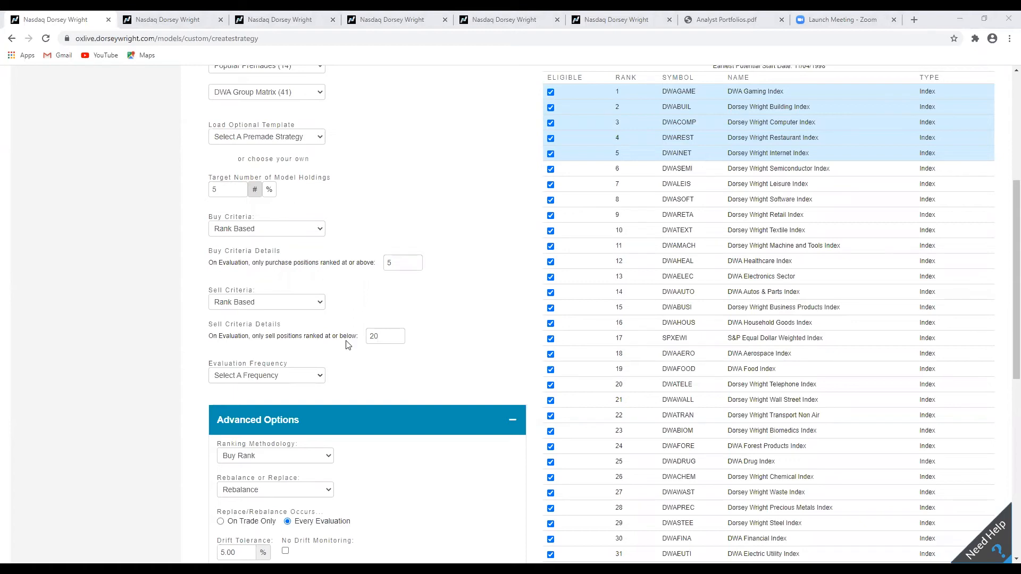
scroll(508, 342, down, 1)
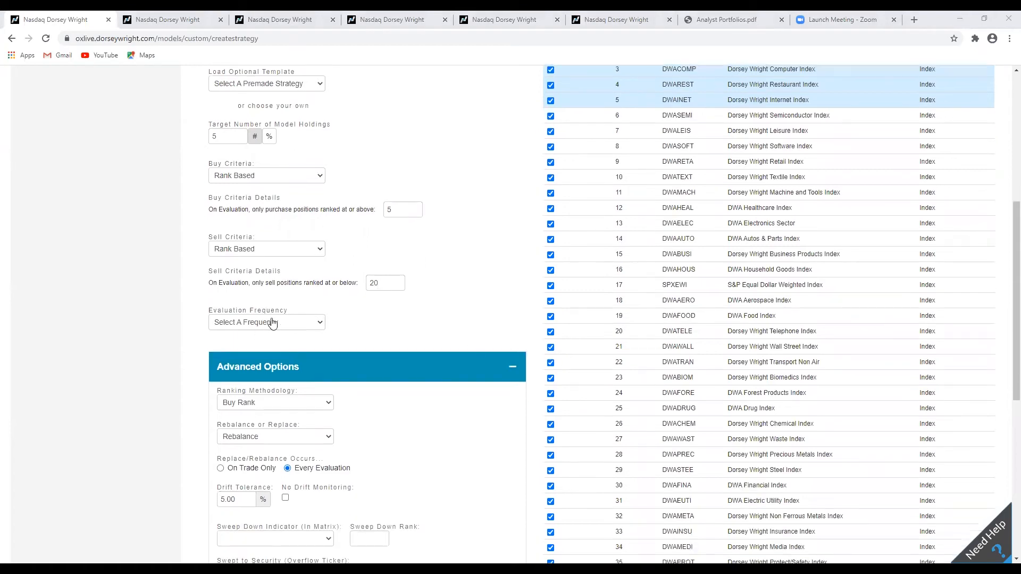
click(306, 321)
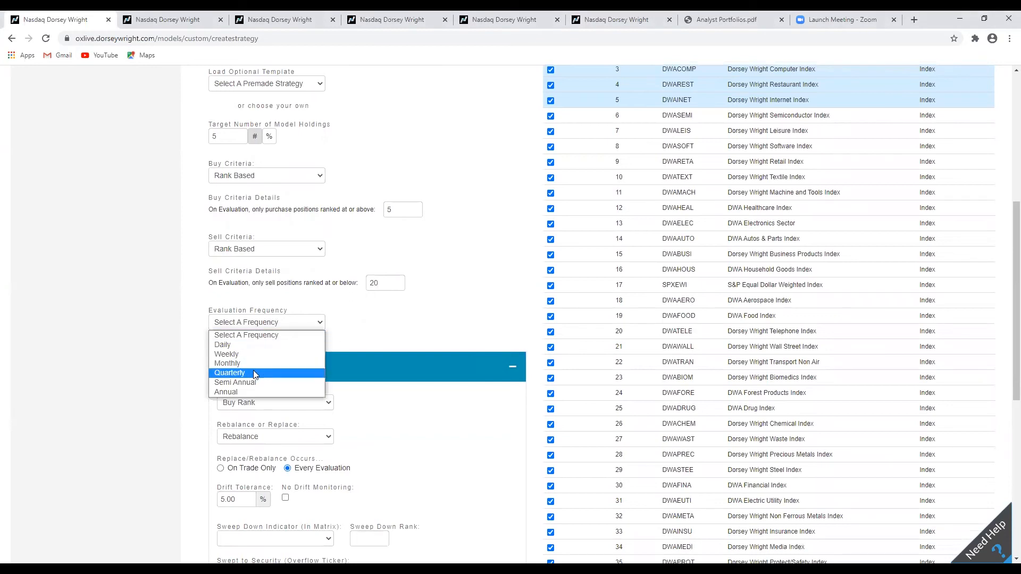
click(239, 373)
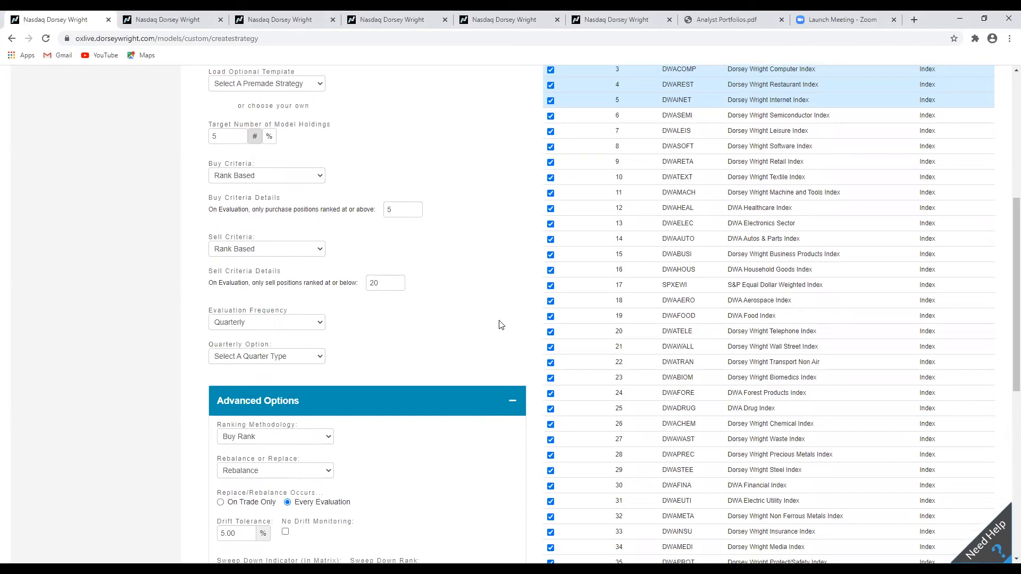
scroll(503, 330, down, 1)
click(293, 307)
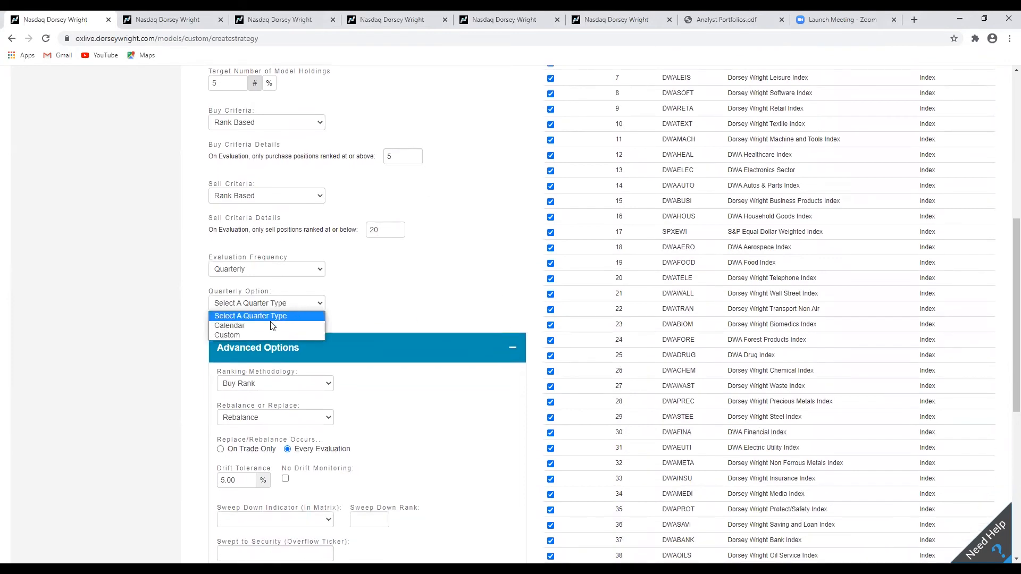
click(251, 326)
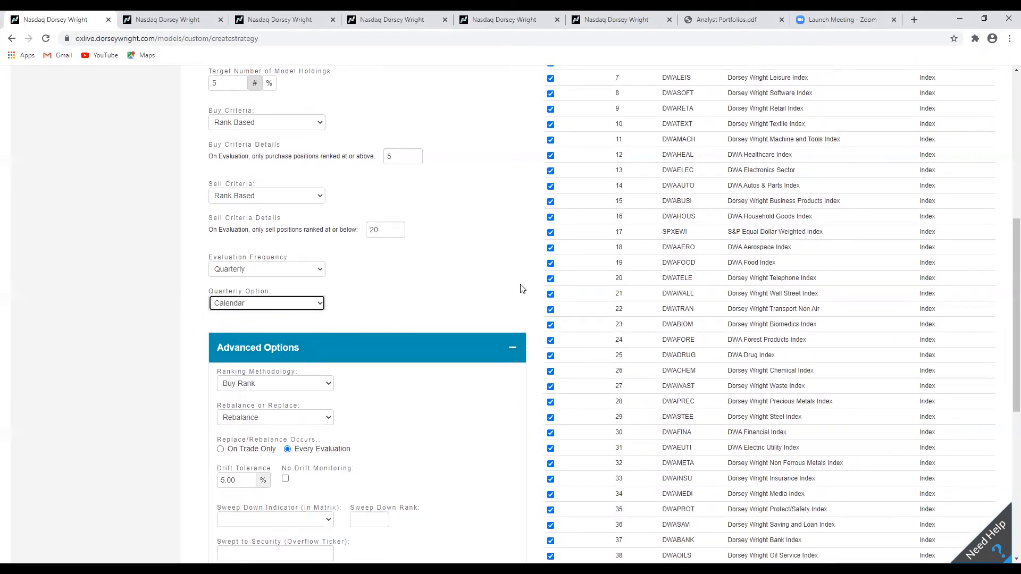
scroll(521, 289, down, 1)
click(280, 251)
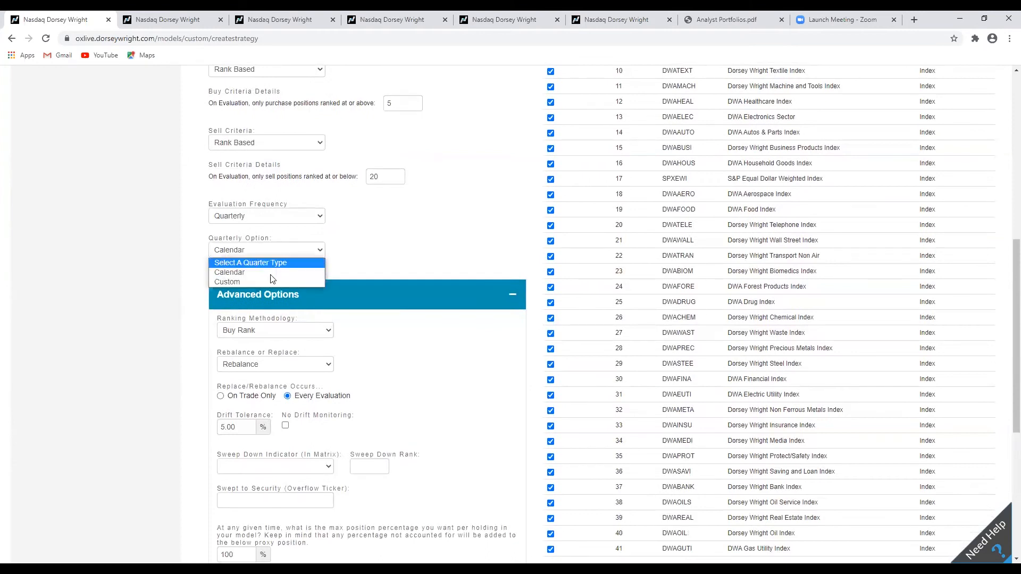
click(256, 282)
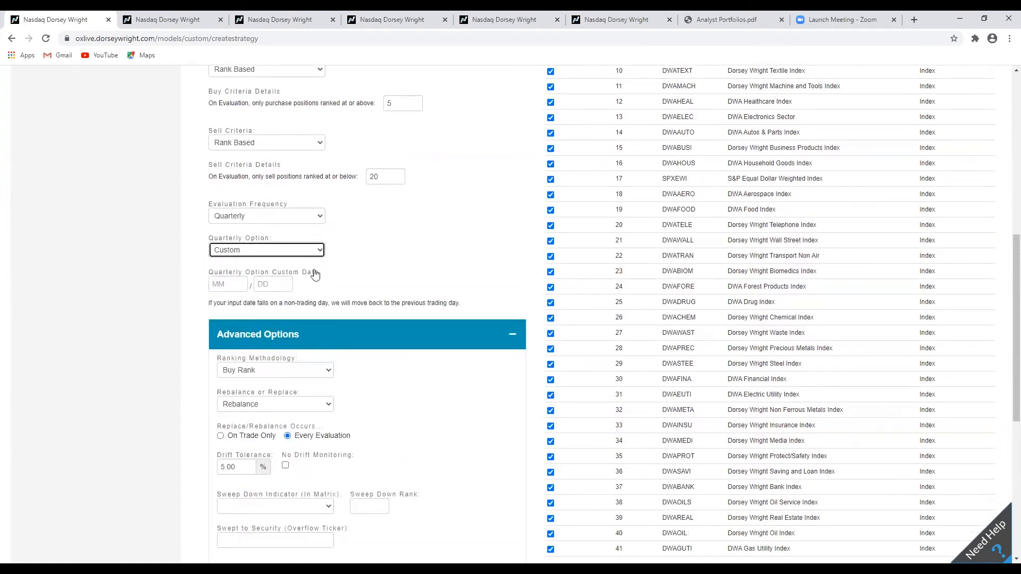
click(324, 251)
click(259, 272)
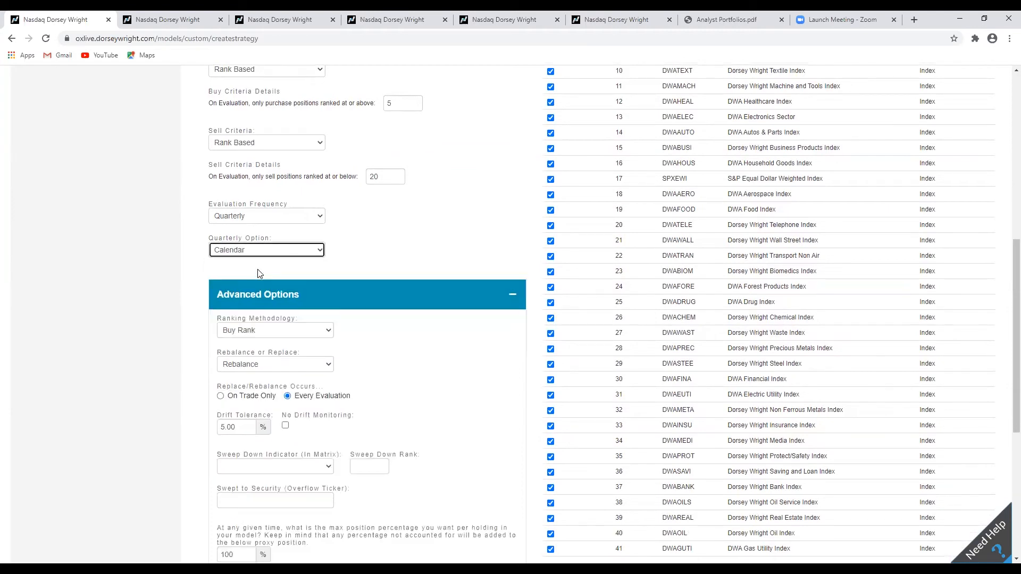
Set rebalancing to occur on trade only and the drift tolerance to 10%.
scroll(532, 272, down, 3)
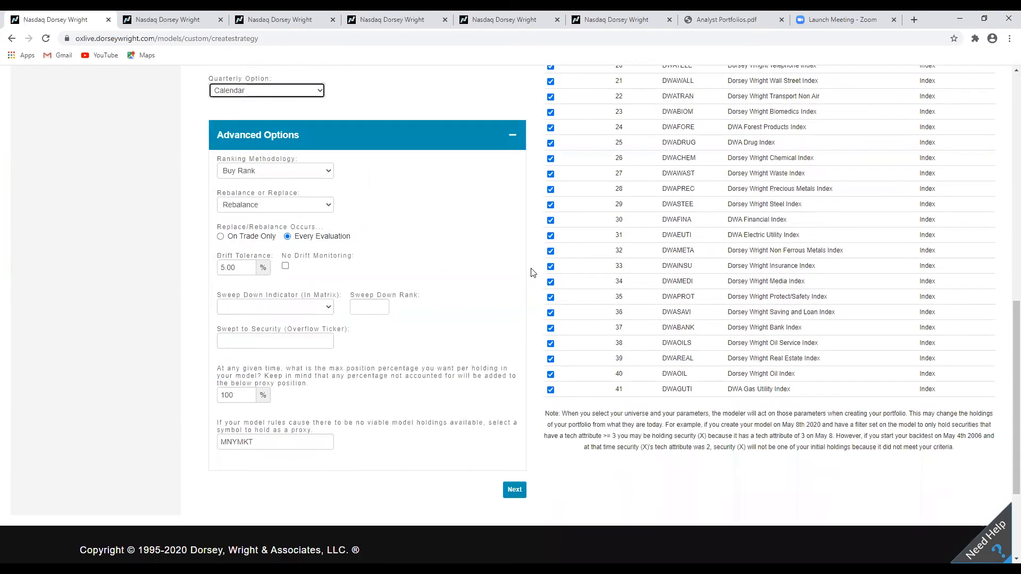
click(308, 210)
click(301, 216)
click(220, 236)
drag(234, 268, 219, 266)
text(10)
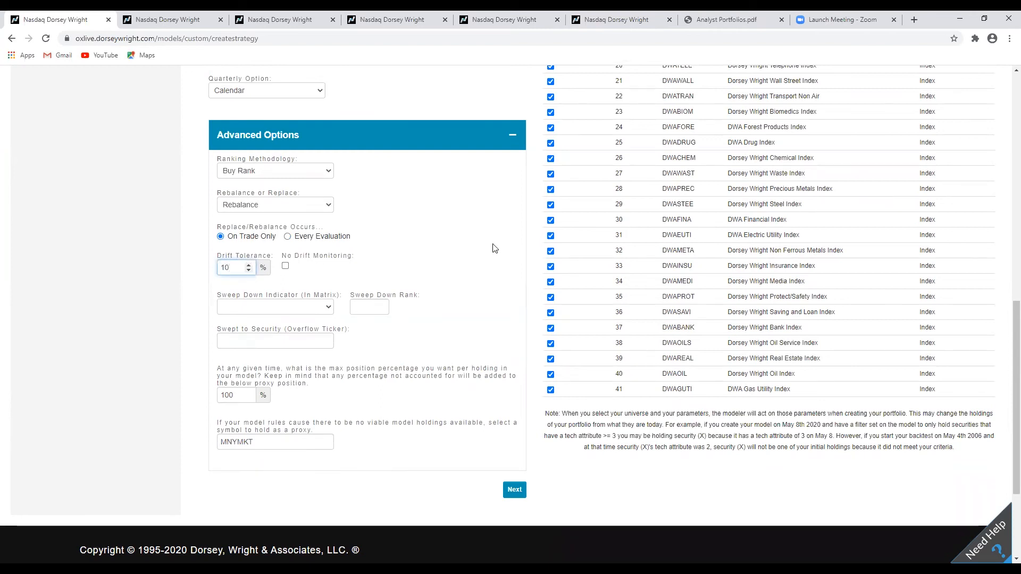
click(528, 246)
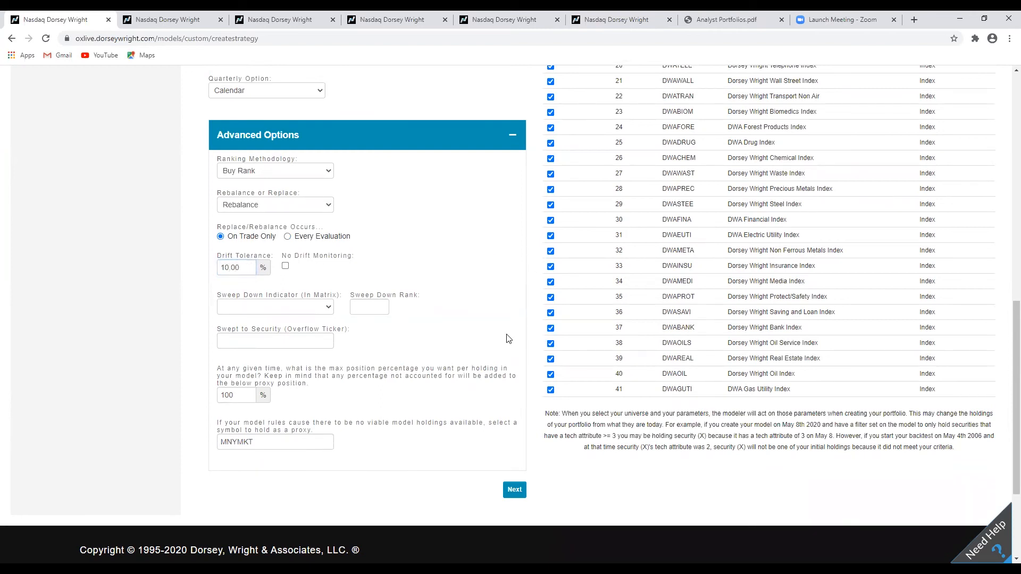
Examine the S&P Equal Dollar Weighted Index (SPXEWI) entry in the eligible securities list.
scroll(570, 387, up, 4)
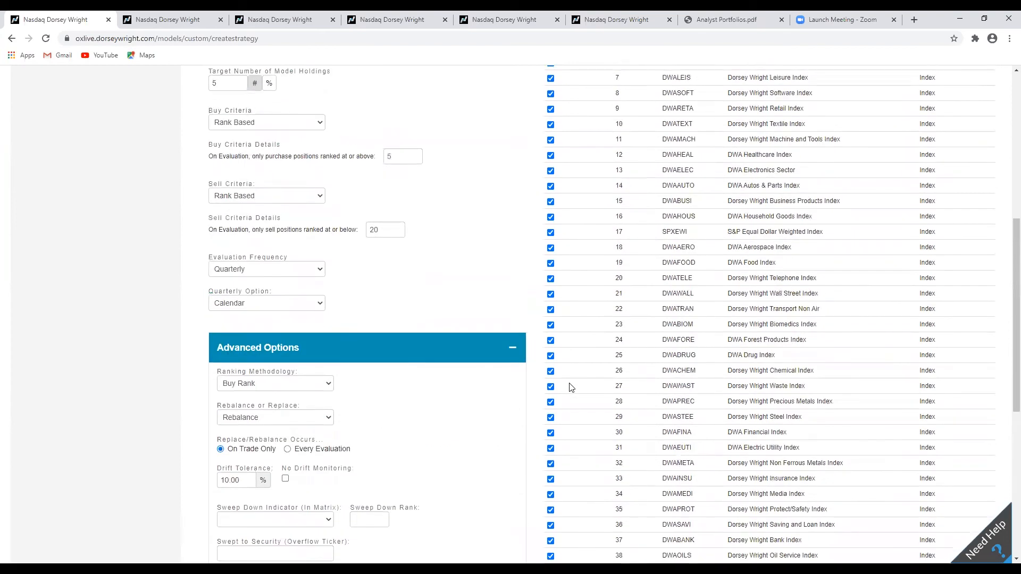
drag(648, 235, 836, 243)
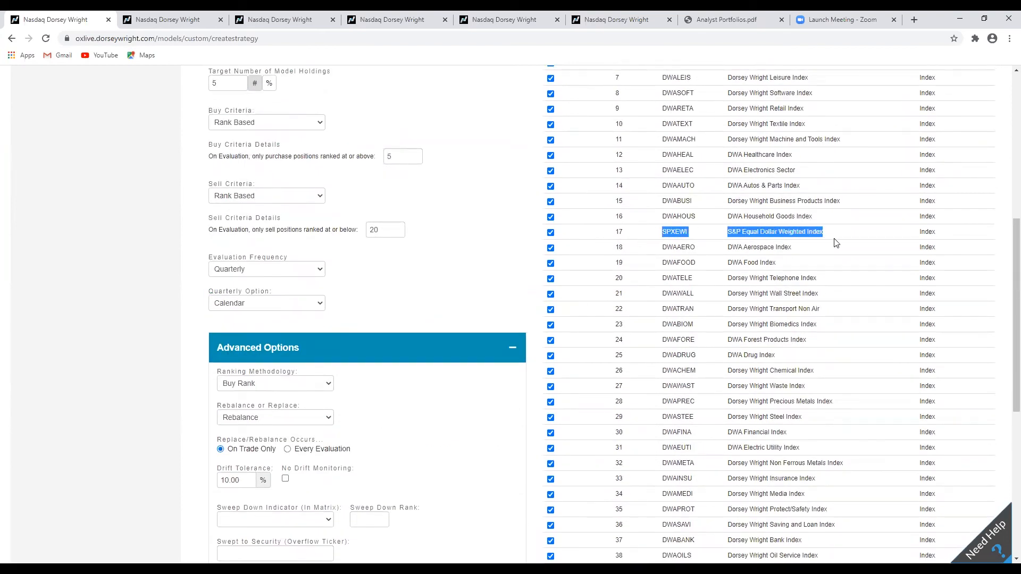
click(833, 237)
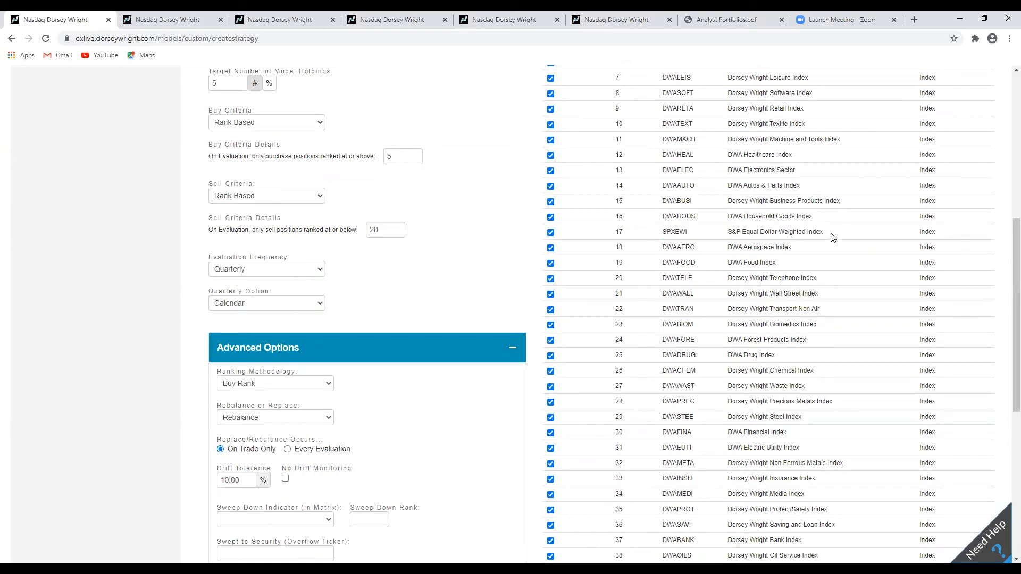
drag(830, 238, 658, 236)
click(550, 238)
Set the sweep down indicator to SPXEWI.
scroll(524, 229, down, 2)
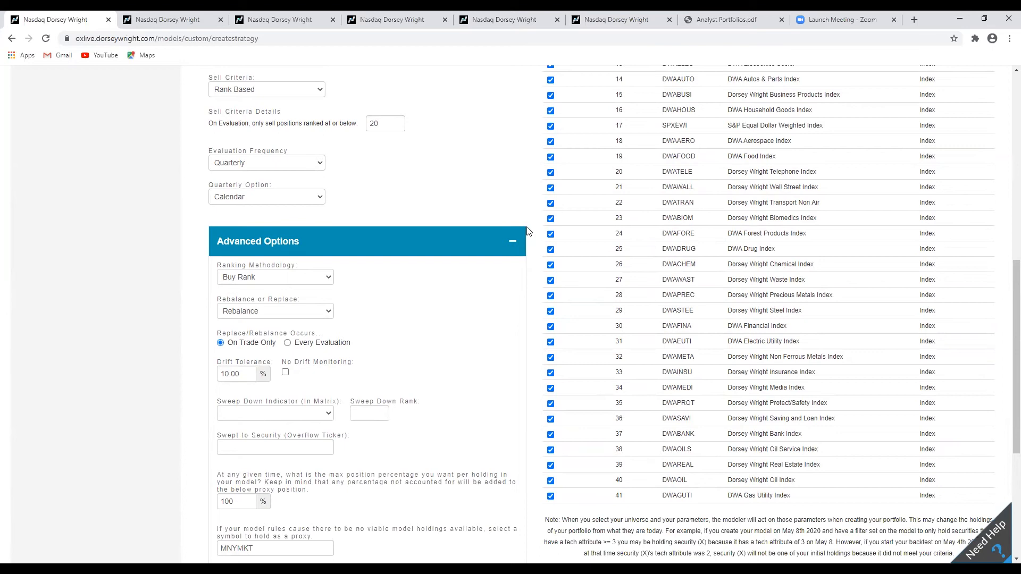
scroll(528, 230, down, 3)
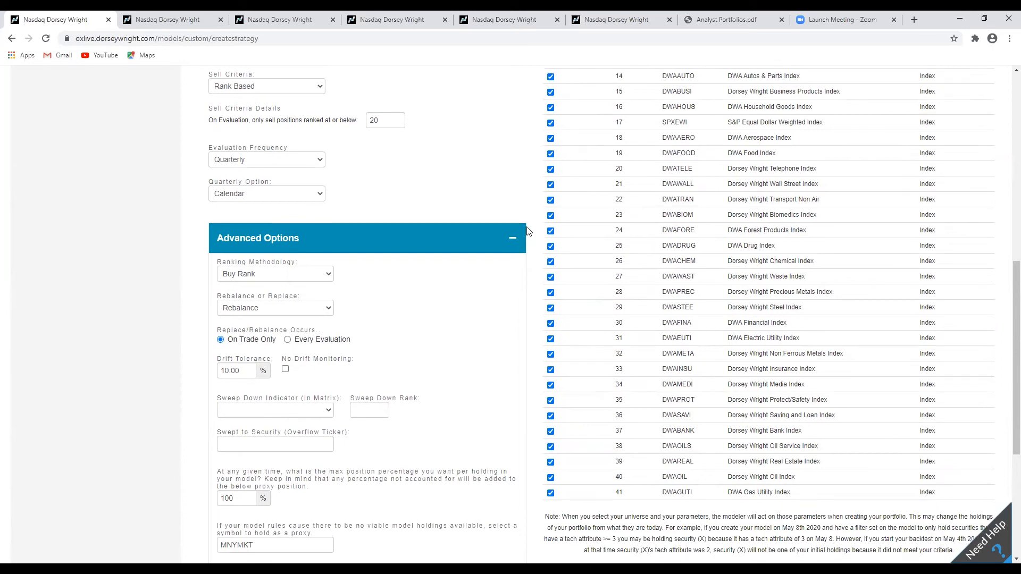
click(328, 253)
scroll(308, 299, down, 5)
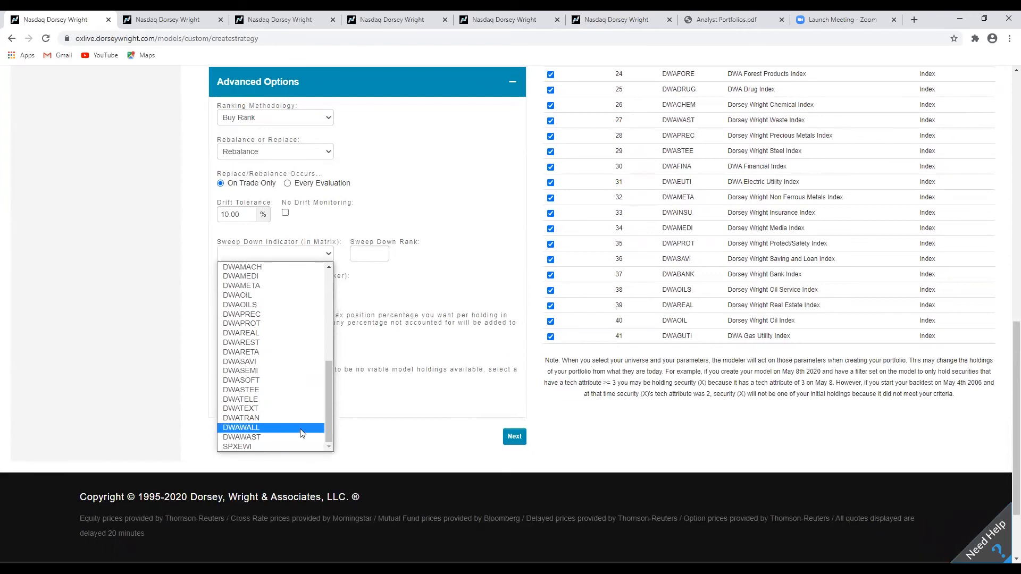
click(268, 445)
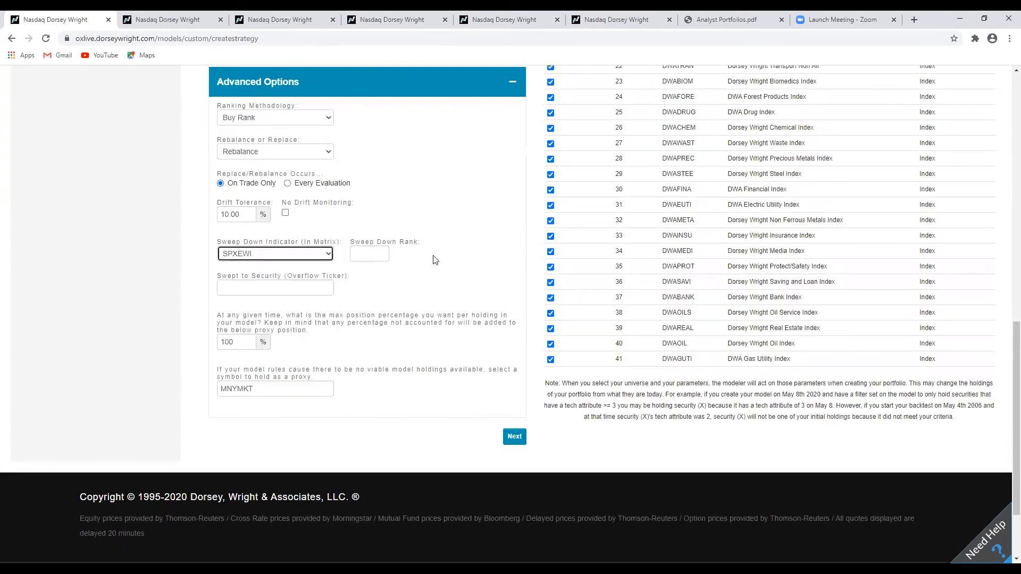
Set the sweep down rank to 10.
scroll(433, 259, up, 3)
scroll(433, 260, down, 2)
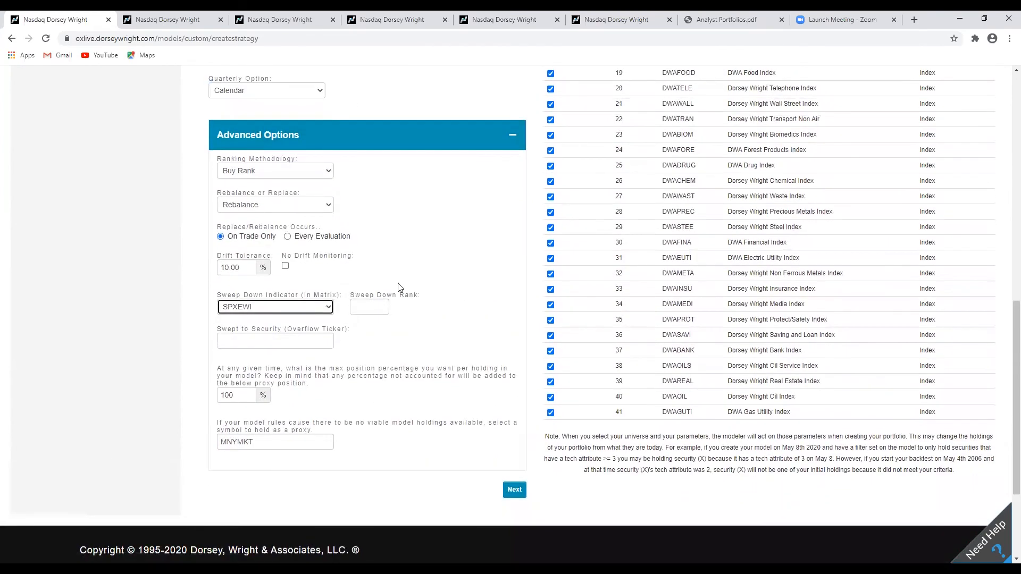
click(380, 305)
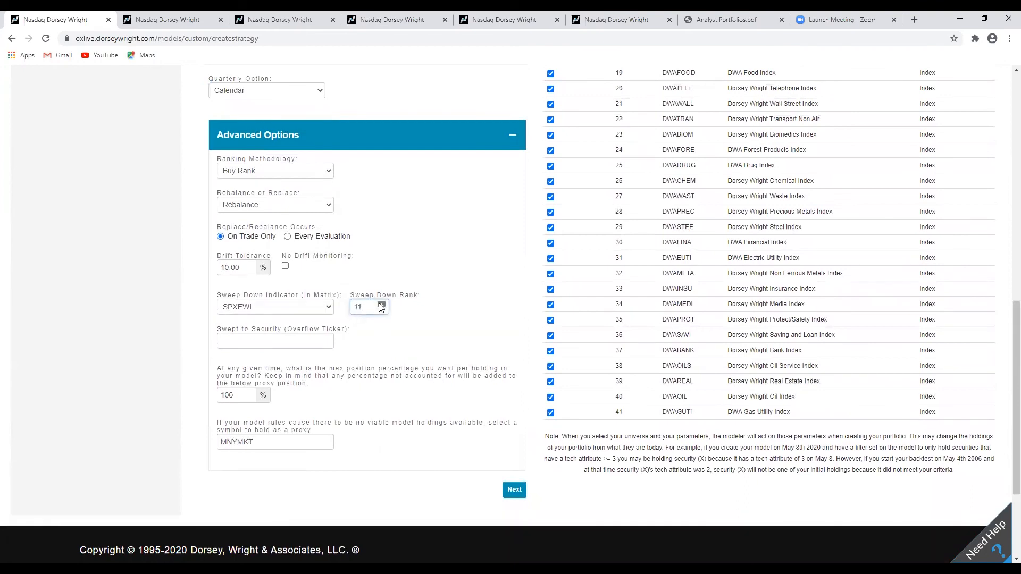
click(380, 304)
click(380, 305)
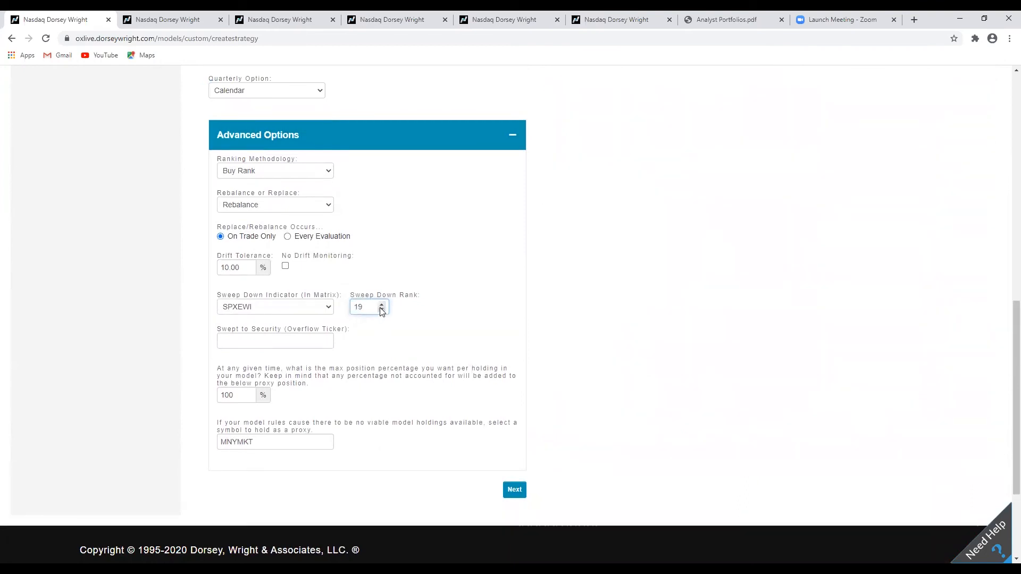
click(380, 310)
click(381, 310)
click(382, 310)
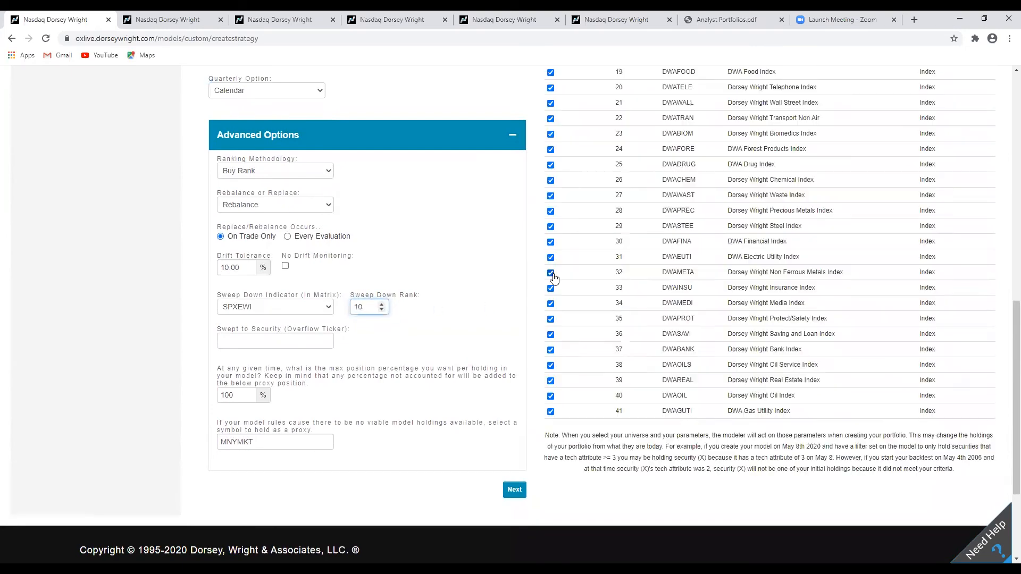
Set the swept-to security (overflow ticker) to SPXEWI.
scroll(514, 281, up, 5)
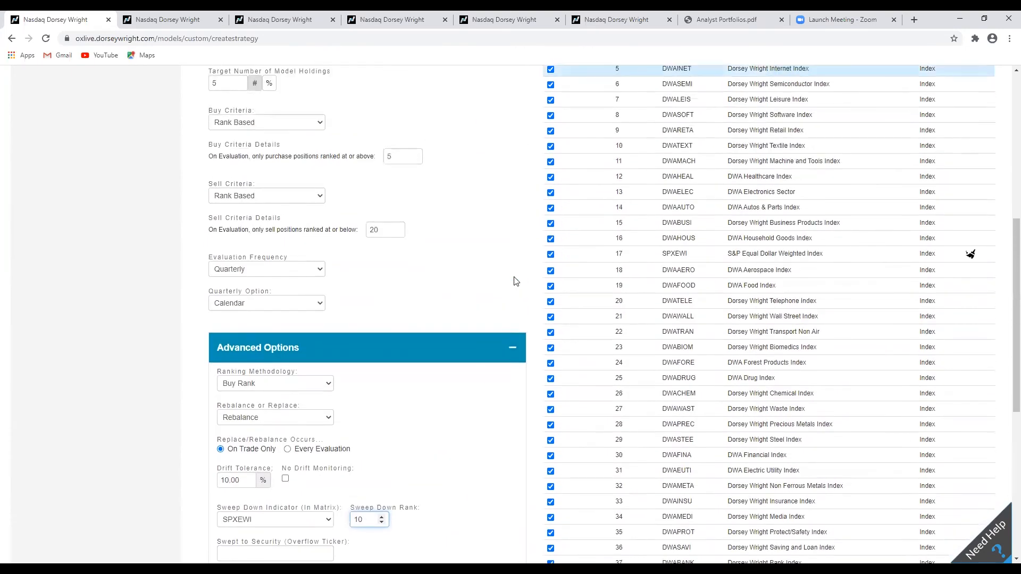
scroll(521, 290, down, 5)
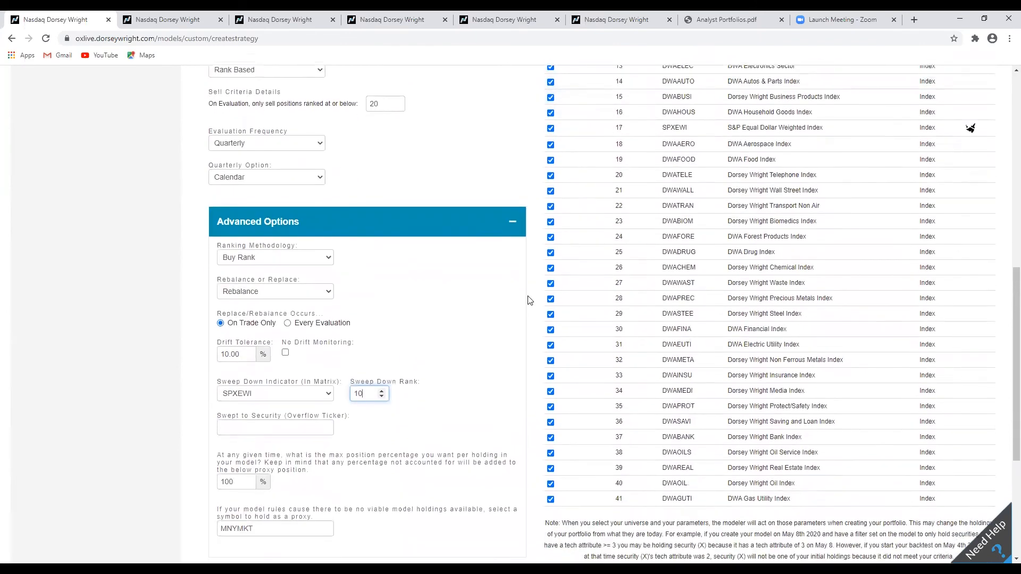
click(266, 345)
text(SPXEWI)
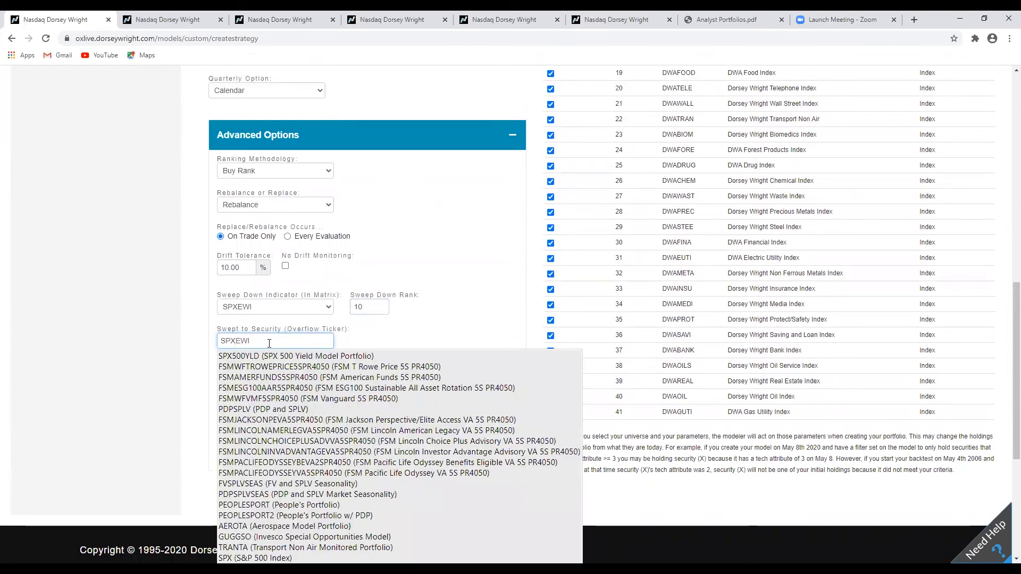
click(319, 355)
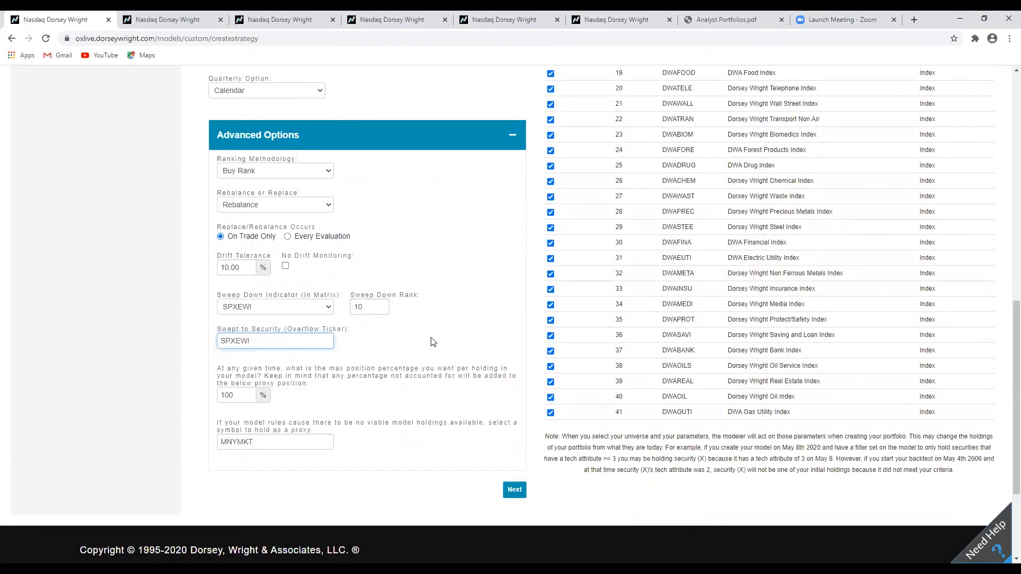
Replace the proxy symbol with SPXEWI and continue to the Overlay stage.
double_click(275, 440)
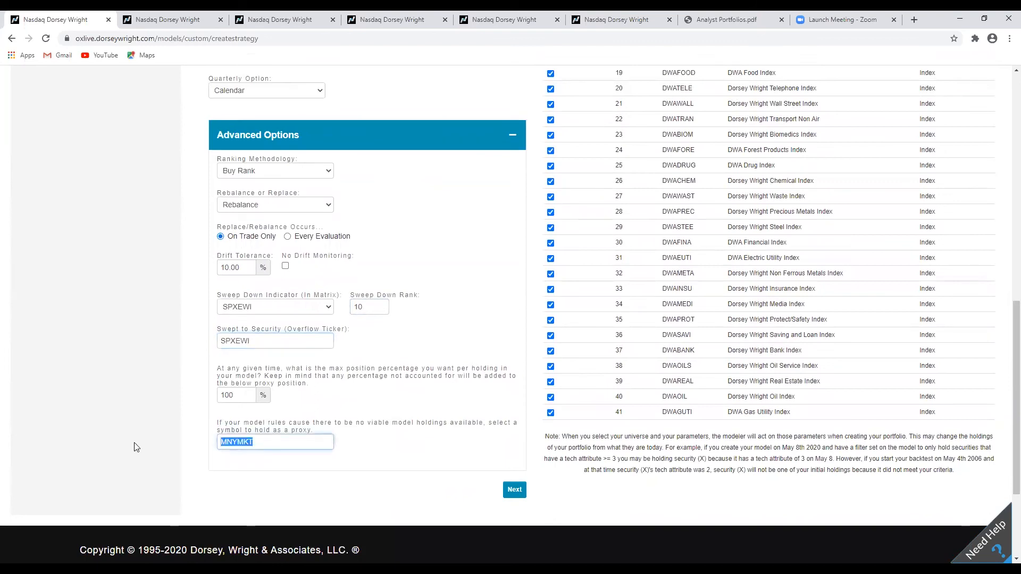
text(SPXEW)
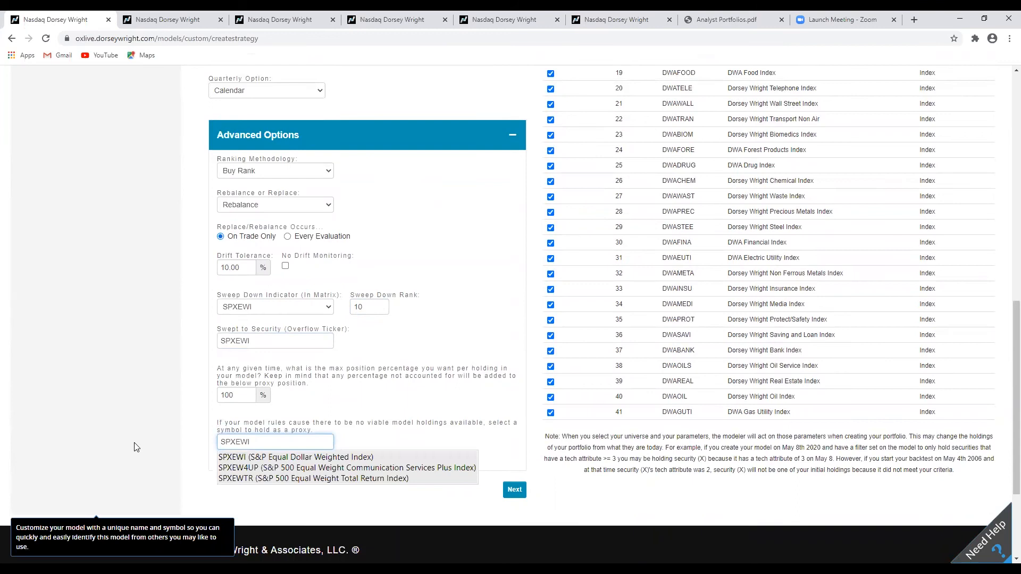
text(I)
click(275, 457)
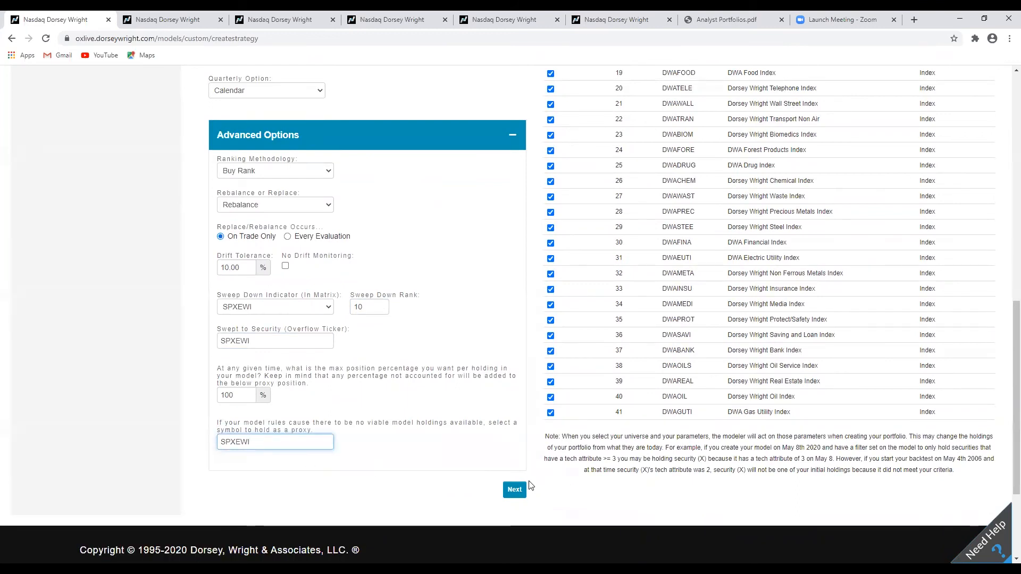
click(515, 490)
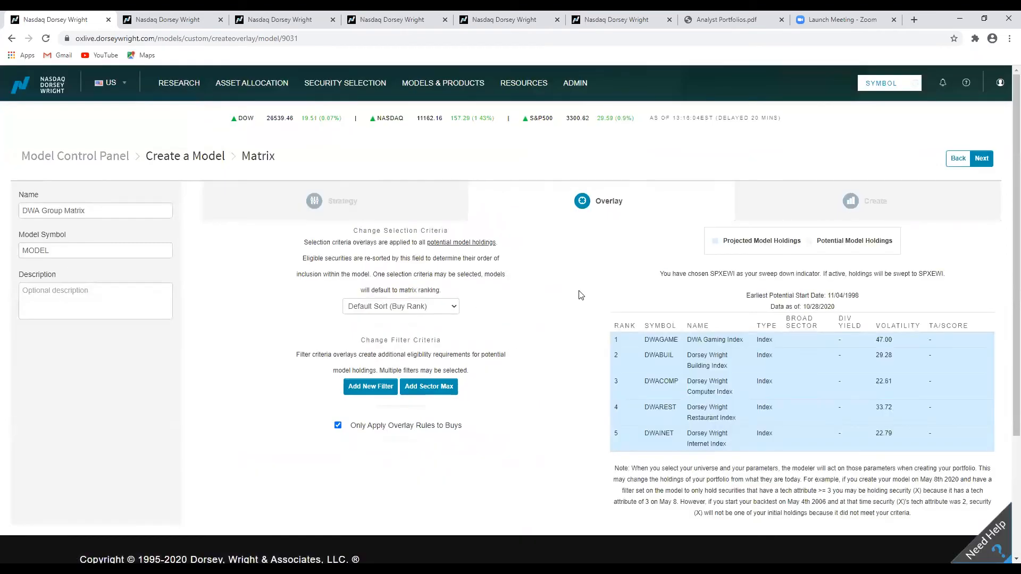
Review the selection criteria sort options, keeping Default Sort (Buy Rank).
scroll(584, 294, down, 1)
scroll(584, 295, up, 1)
click(425, 310)
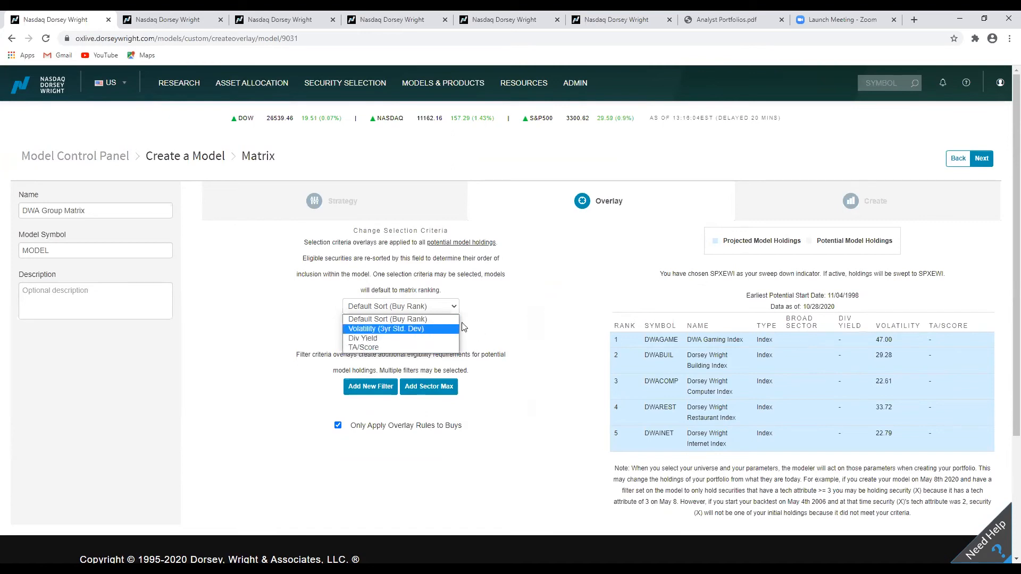
click(603, 344)
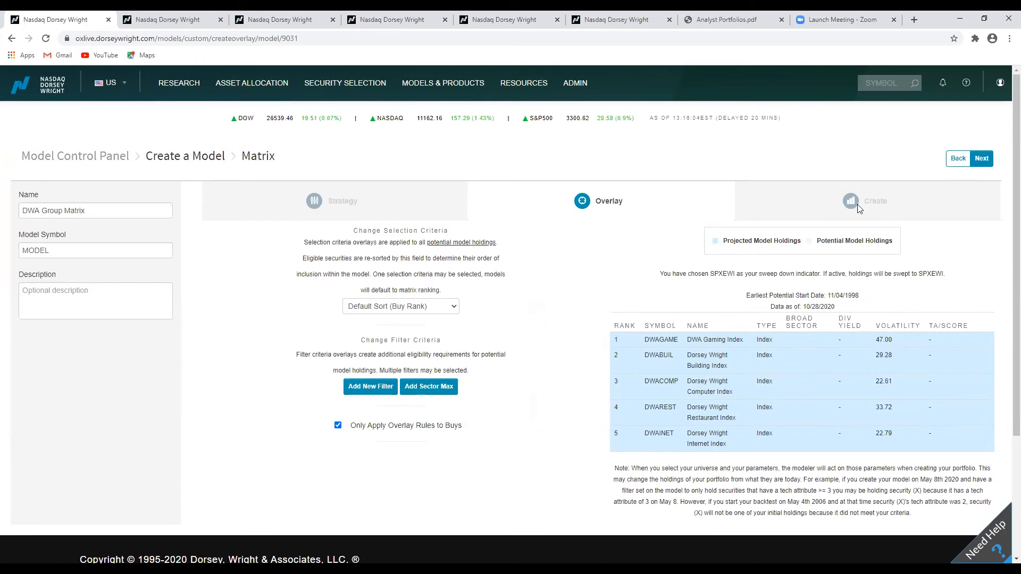
Set the benchmark to S&P 500 Equal Weight (SPXEWI) and create the backtest preview.
click(980, 158)
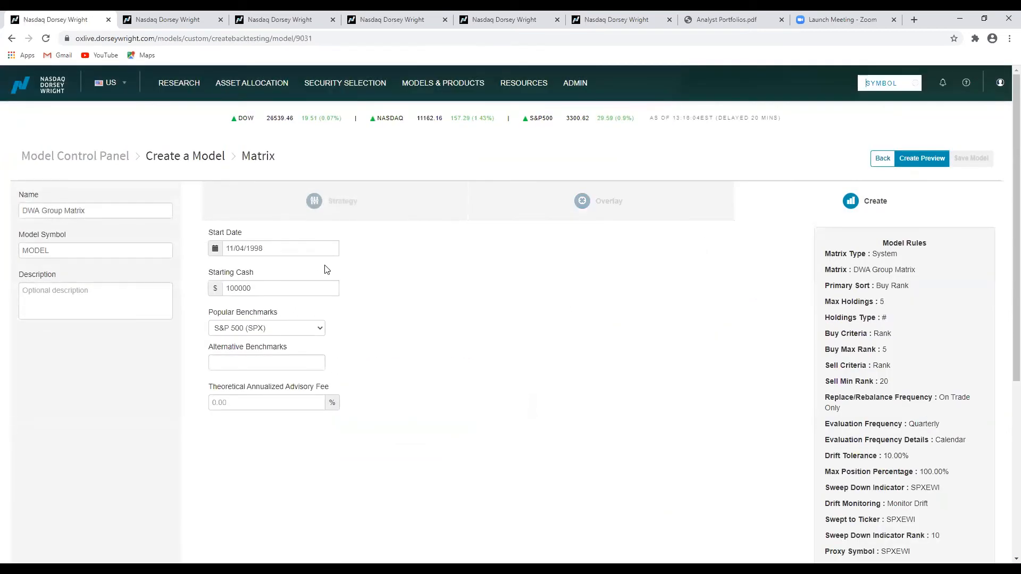
click(298, 333)
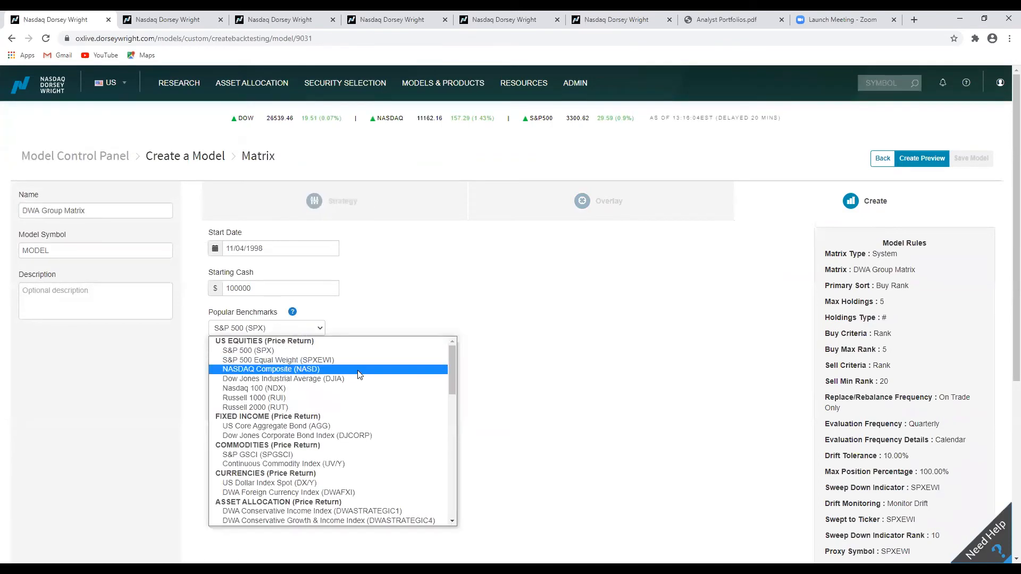
click(339, 361)
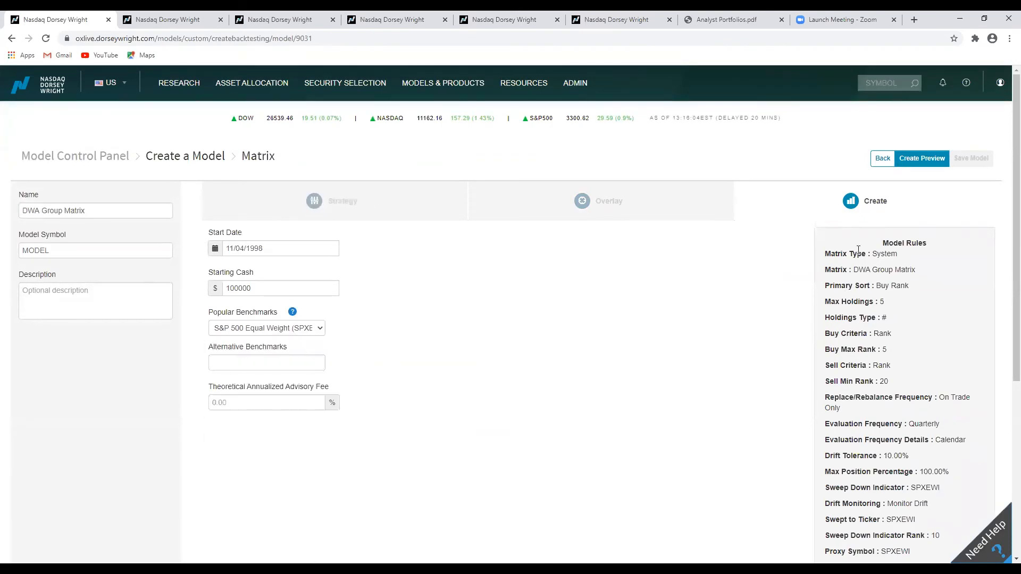
click(922, 159)
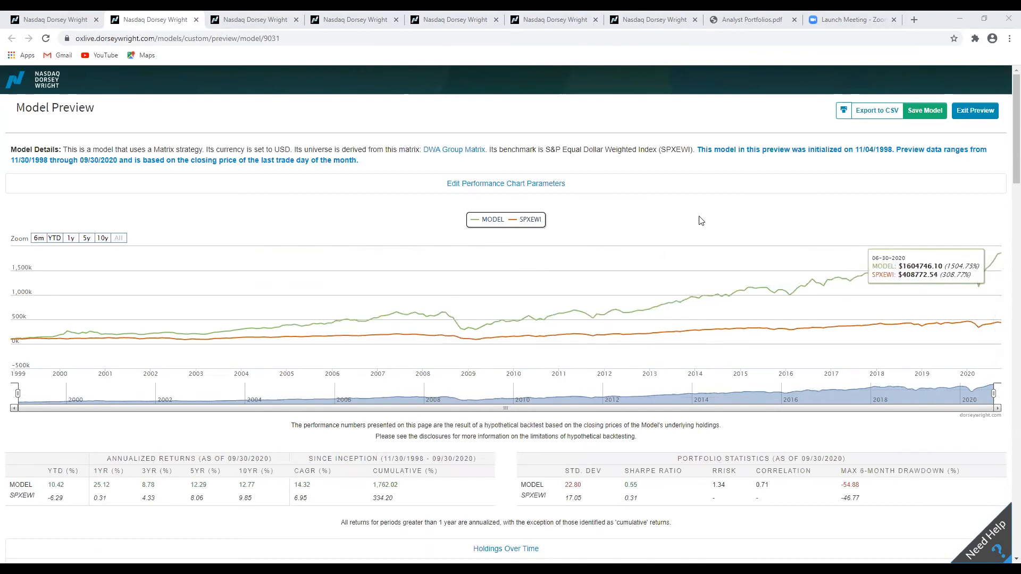
Review the preview's performance chart, return statistics, holdings over time and calendar year returns.
scroll(672, 225, down, 2)
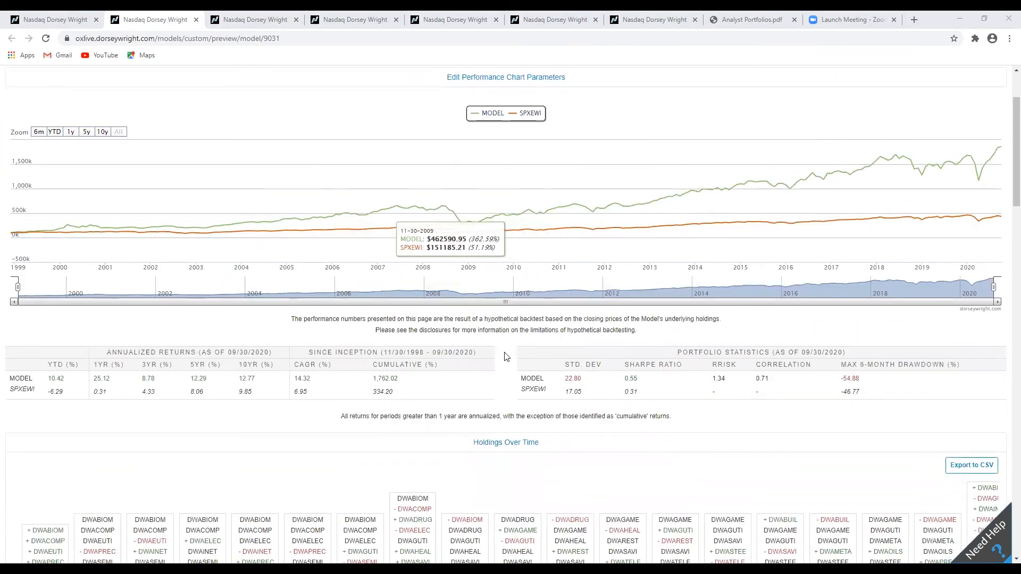
scroll(506, 353, down, 2)
scroll(506, 354, down, 1)
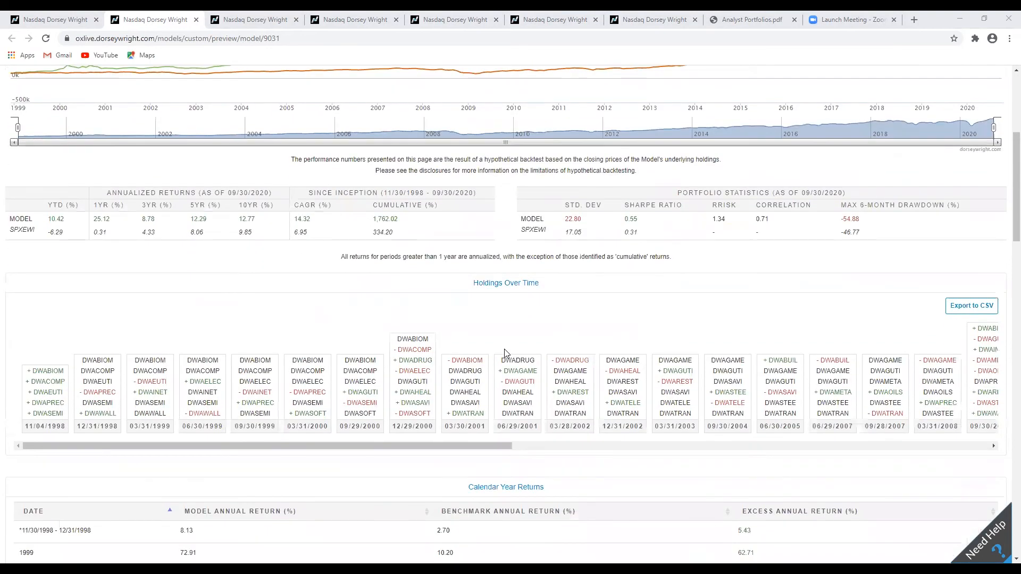
scroll(507, 353, down, 7)
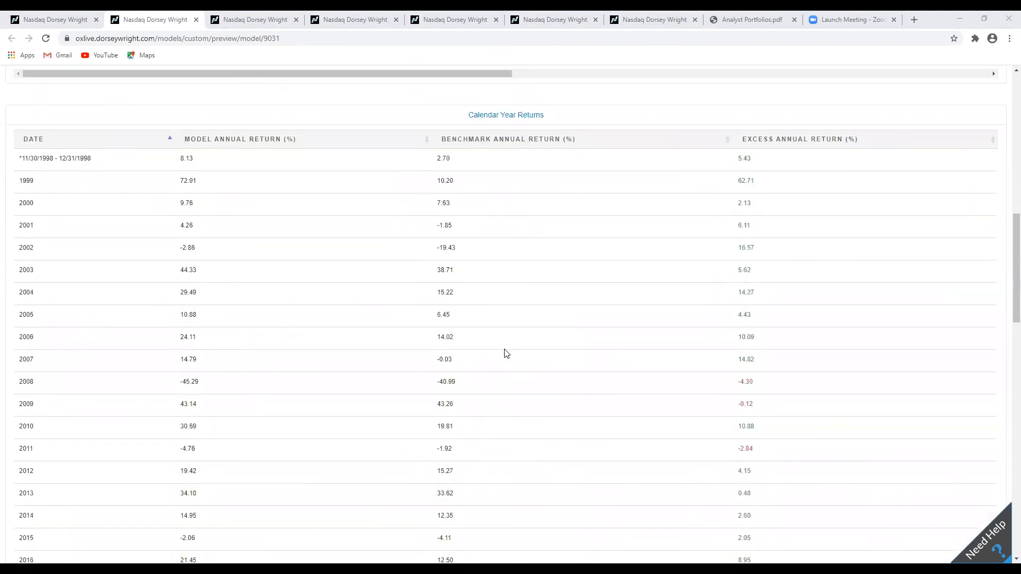
scroll(506, 353, down, 3)
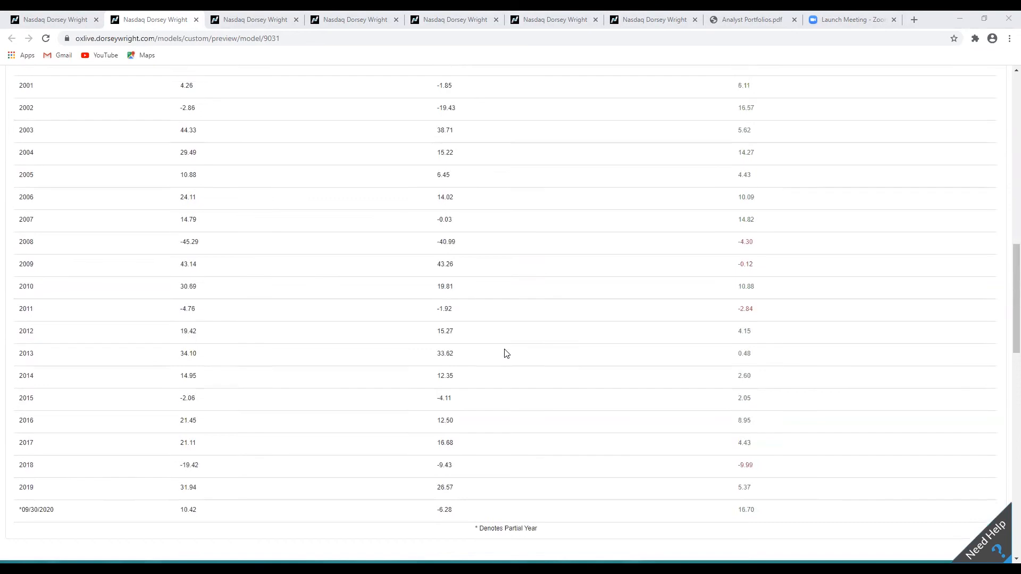
scroll(506, 354, up, 12)
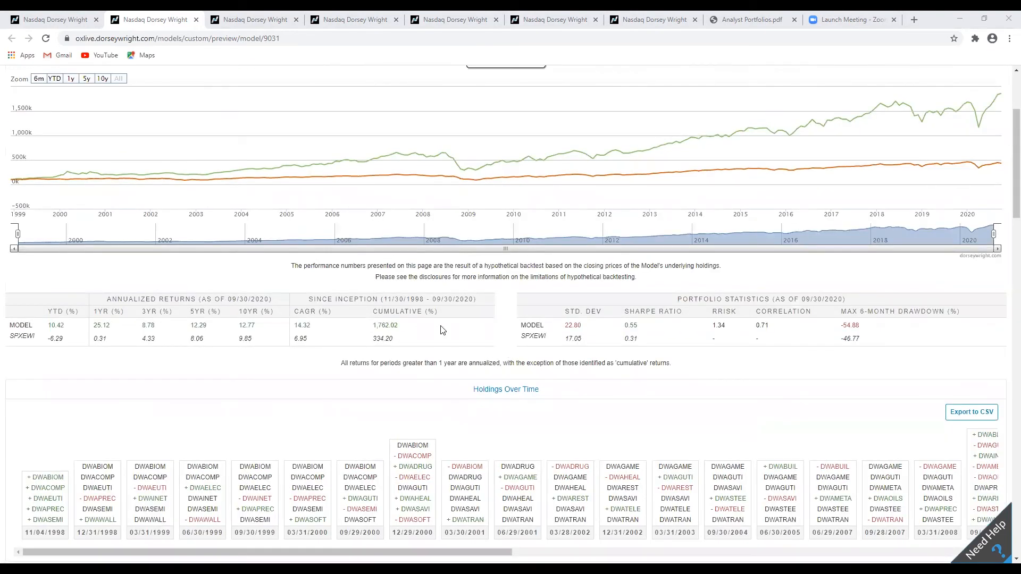
scroll(440, 330, down, 1)
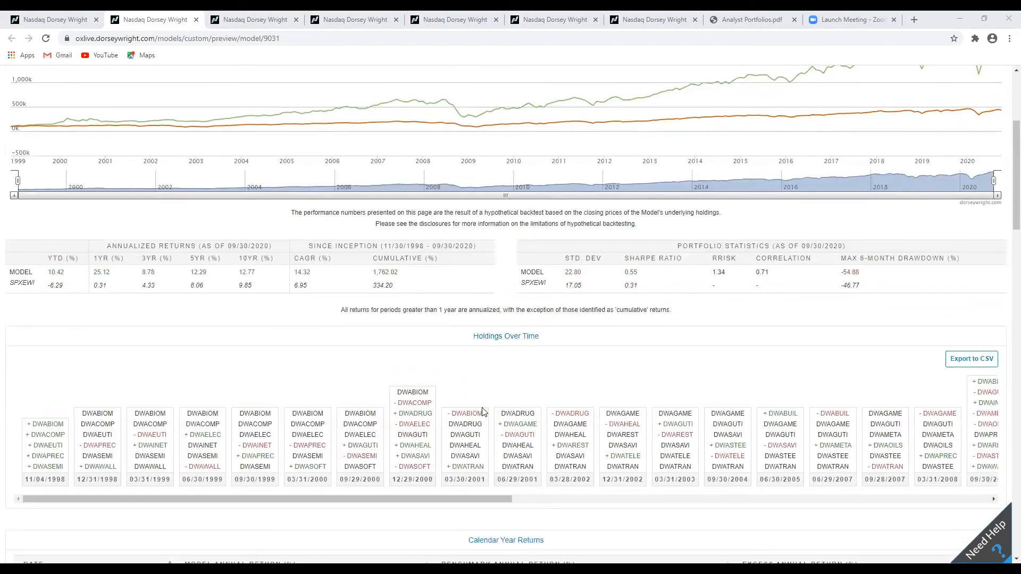
Search the preview page for occurrences of MNYMKT and SPXEWI in the holdings and model rules.
key(ctrl+f)
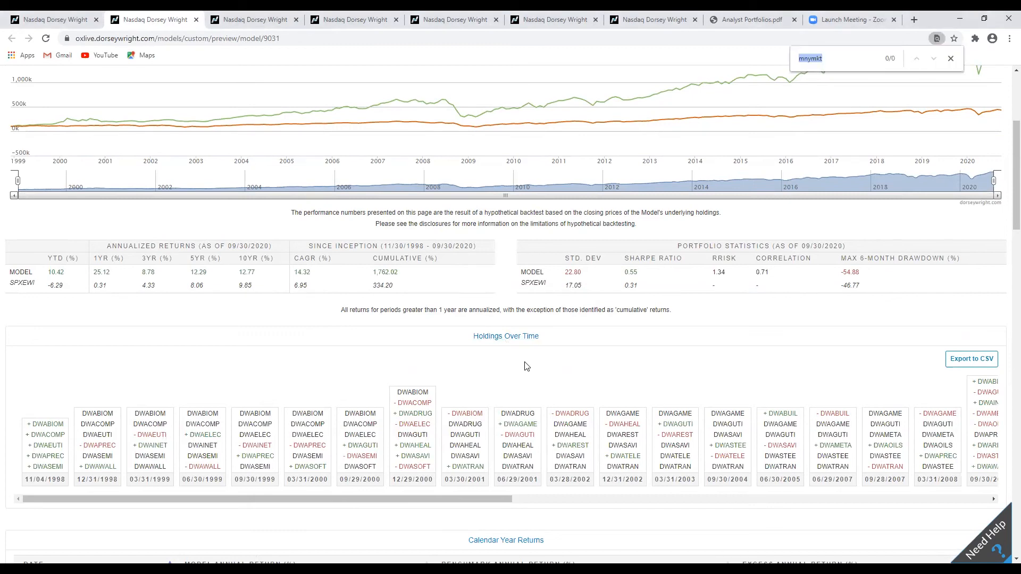
click(568, 356)
scroll(833, 210, up, 1)
scroll(832, 208, up, 1)
key(ctrl+f)
text(sp)
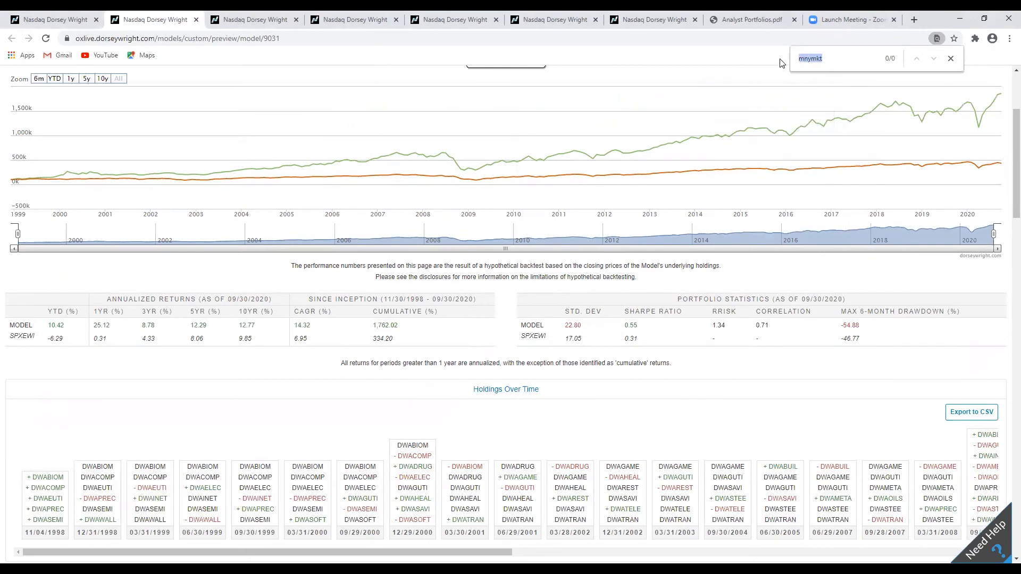
text(xewi)
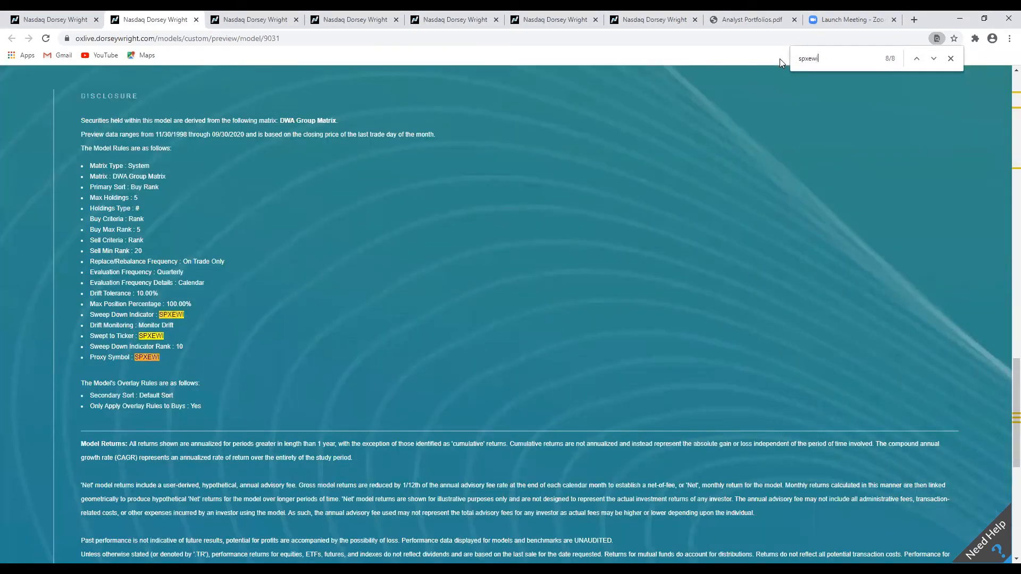
key(Return)
key(Return)
key(Return)
key(Return)
key(Return)
key(Return)
click(950, 59)
scroll(837, 238, up, 20)
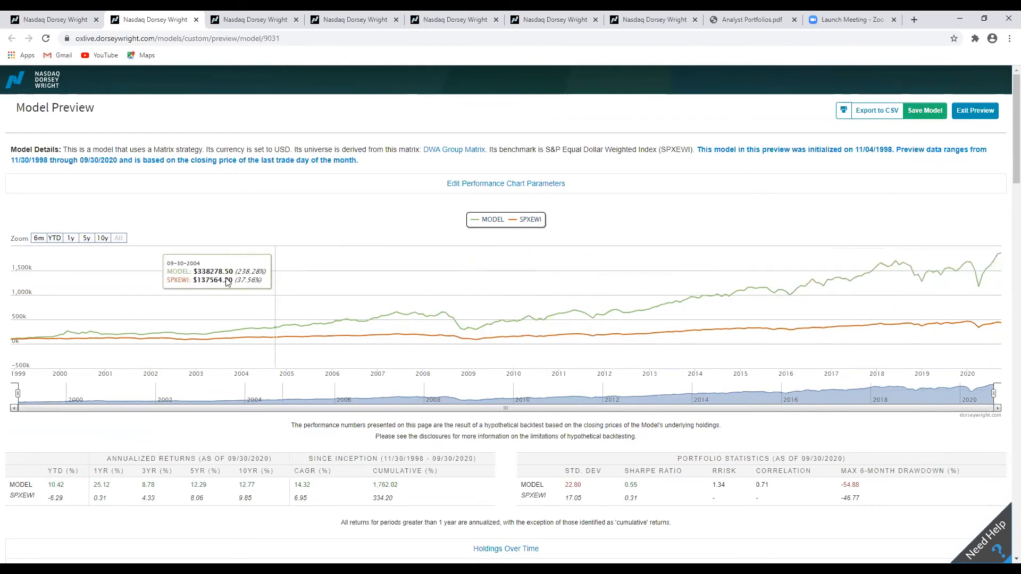
Exit the preview, return to the Strategy stage, and set the sweep down rank to 15.
click(983, 112)
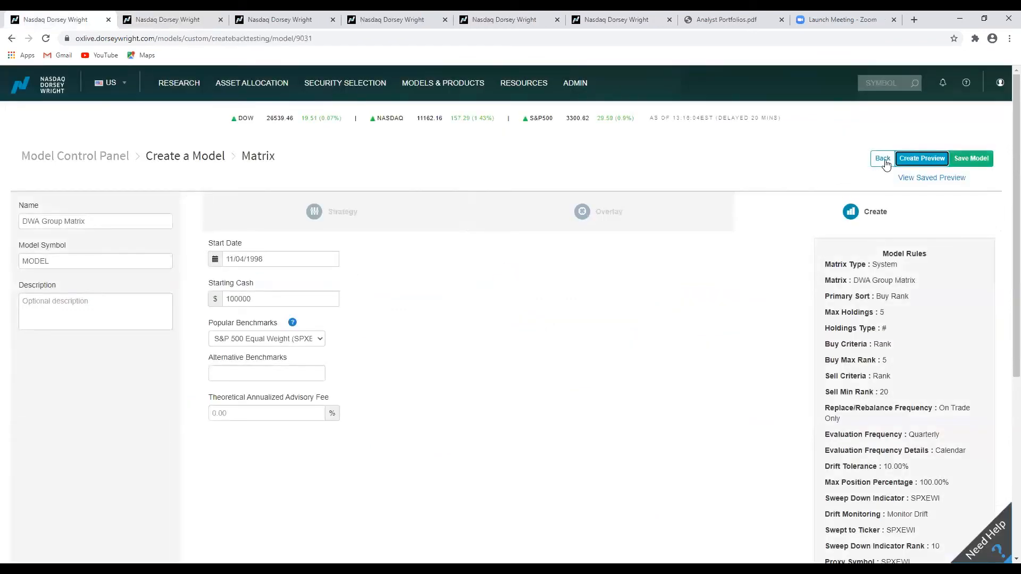
click(884, 161)
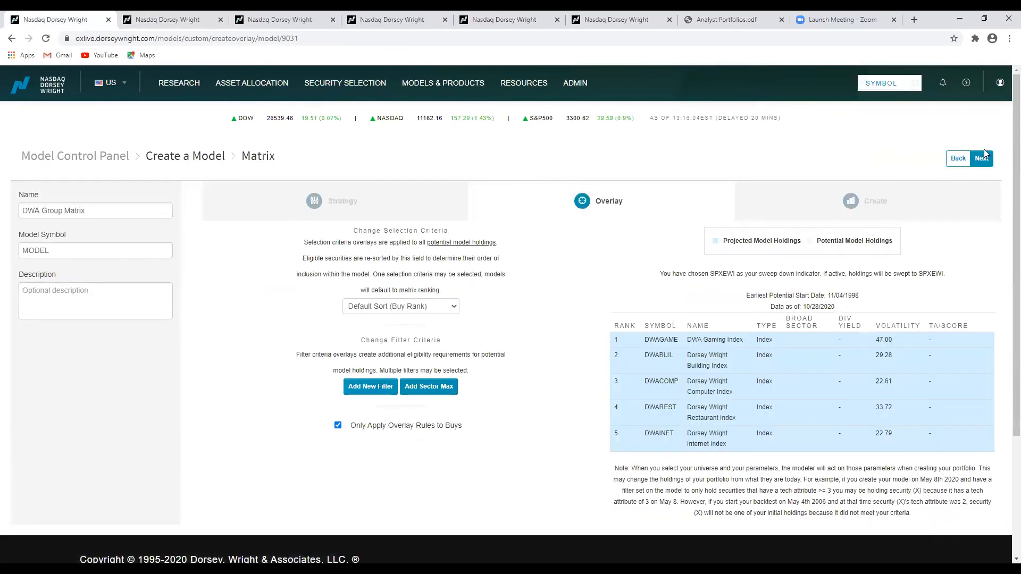
click(967, 160)
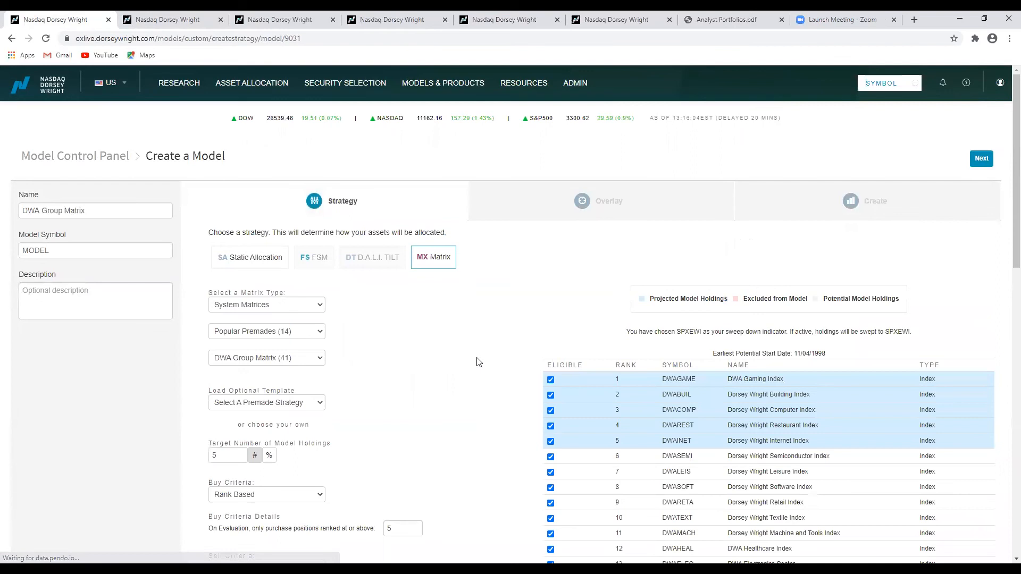
scroll(478, 359, down, 1)
scroll(478, 361, down, 3)
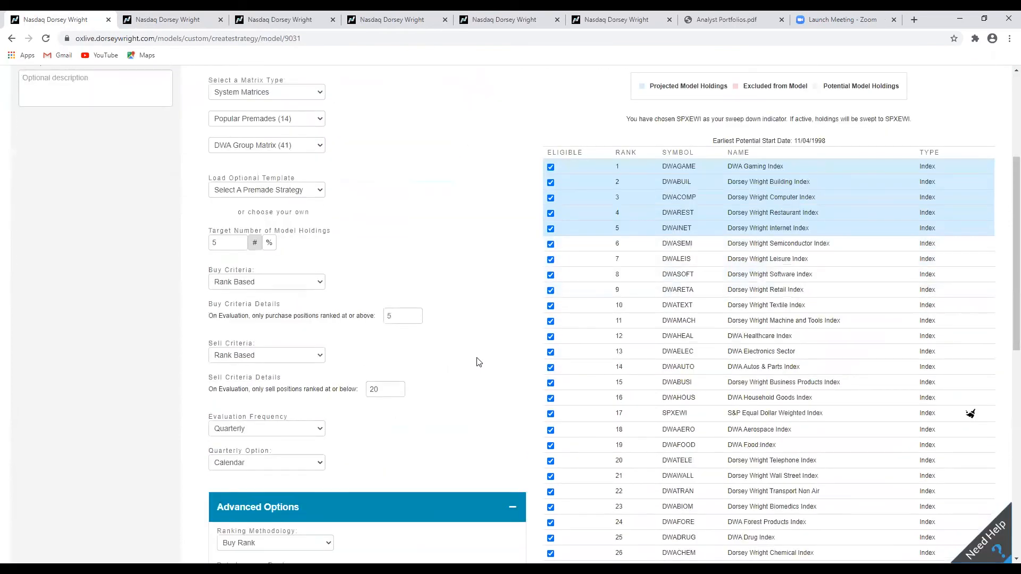
scroll(478, 362, down, 6)
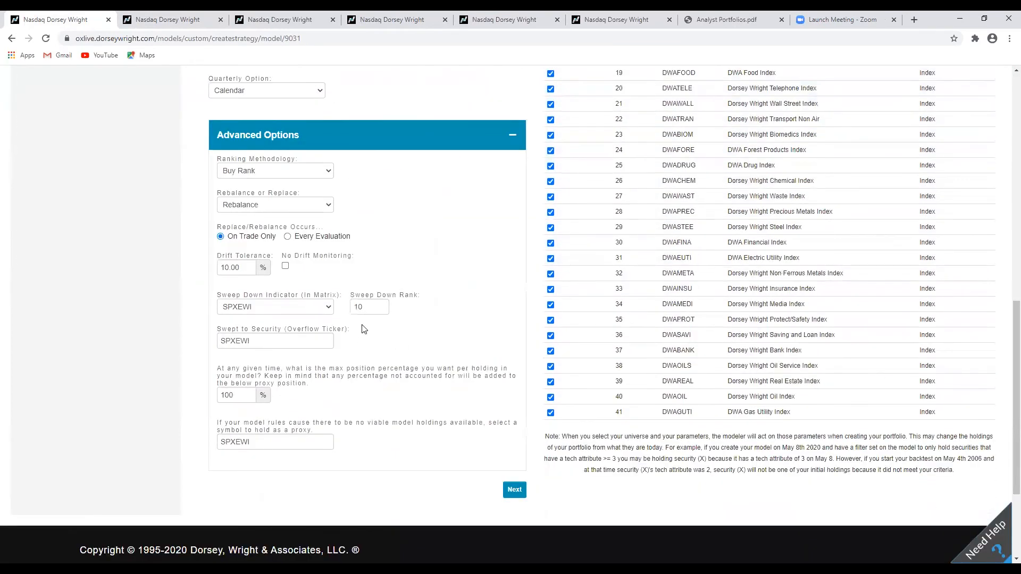
click(382, 304)
click(382, 305)
click(382, 304)
click(382, 304)
Continue through the Overlay stage and create a new backtest preview.
scroll(482, 314, up, 4)
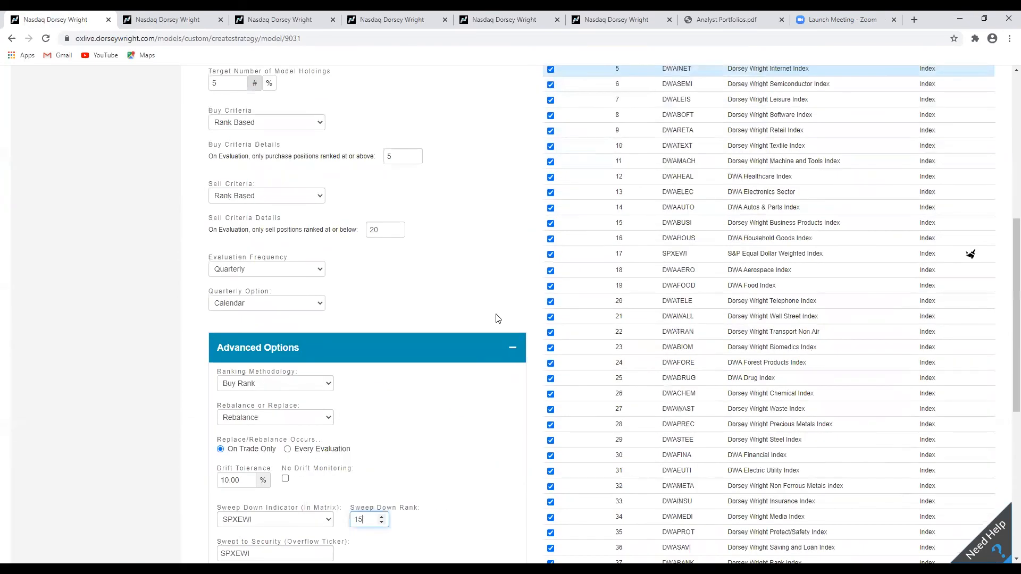
scroll(540, 335, down, 2)
scroll(540, 335, up, 9)
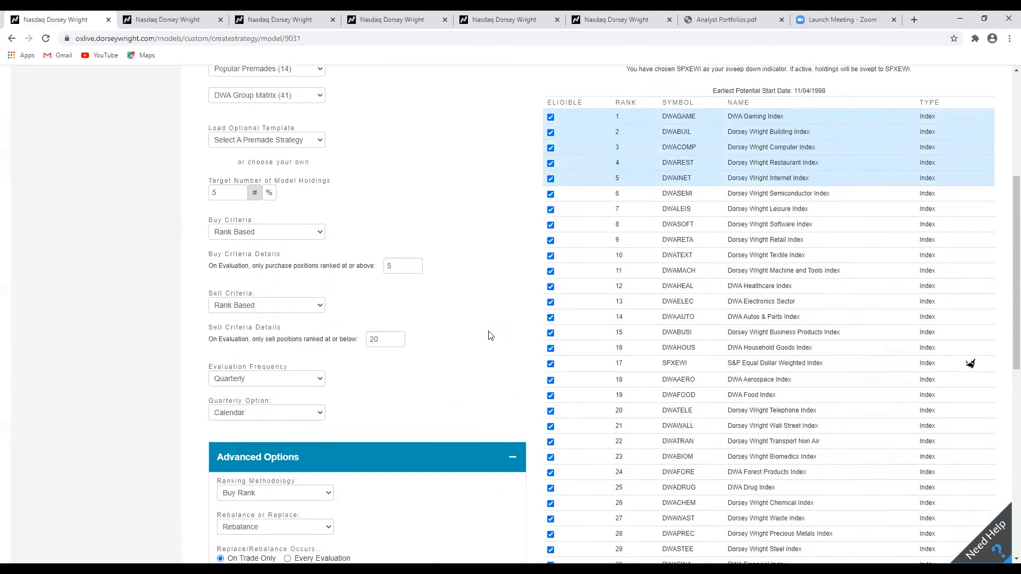
click(981, 159)
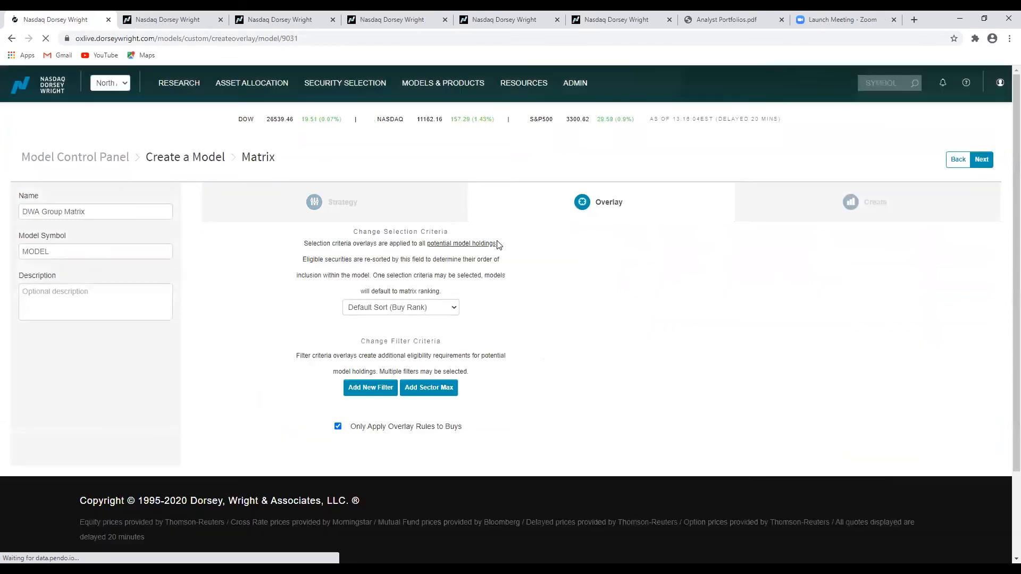
click(982, 158)
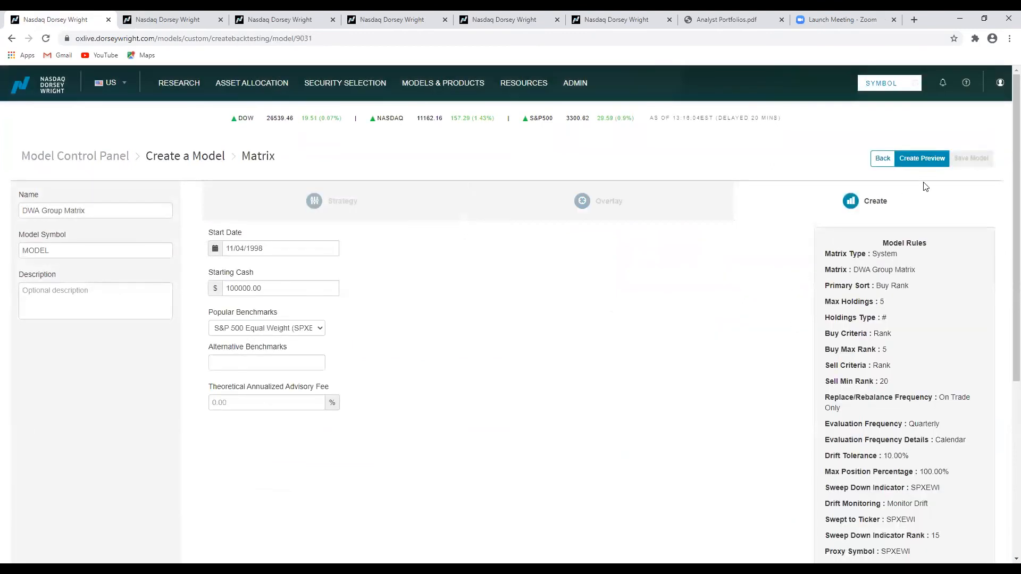
click(922, 158)
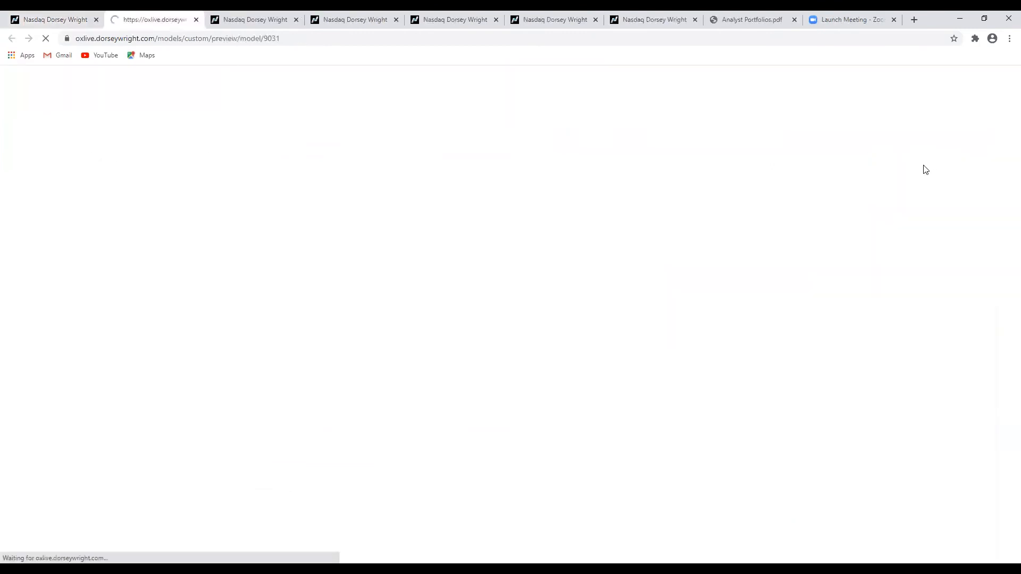
Review the new preview's performance chart and return statistics.
scroll(508, 286, up, 3)
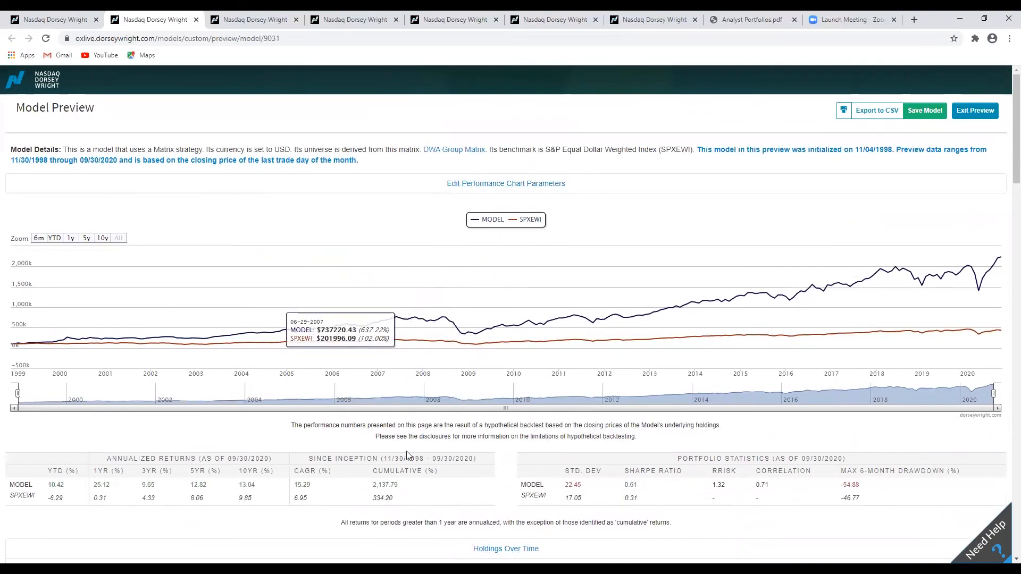
scroll(471, 463, down, 3)
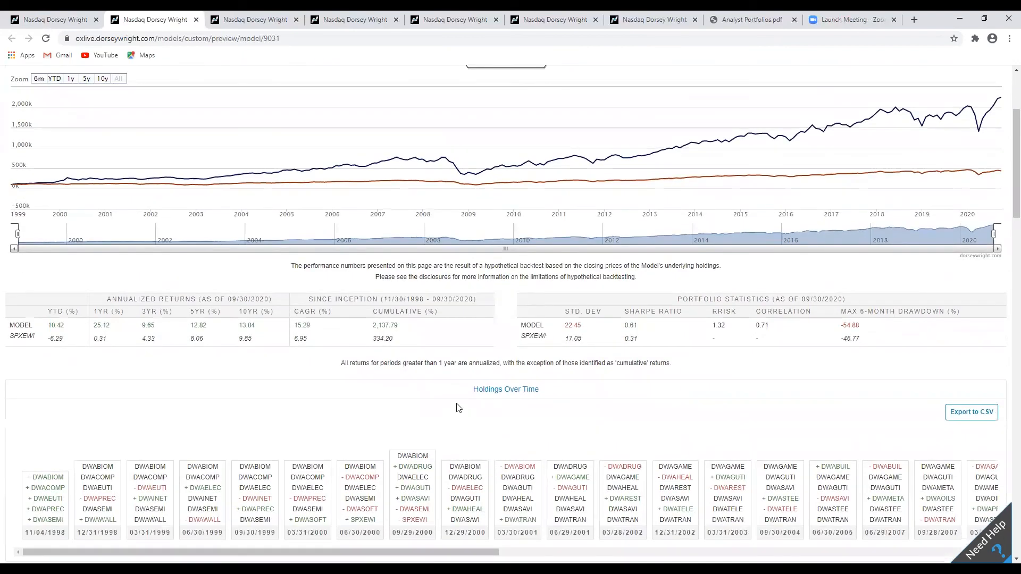
drag(370, 328, 406, 328)
click(508, 317)
Search the holdings over time for periods where SPXEWI is held.
key(ctrl+f)
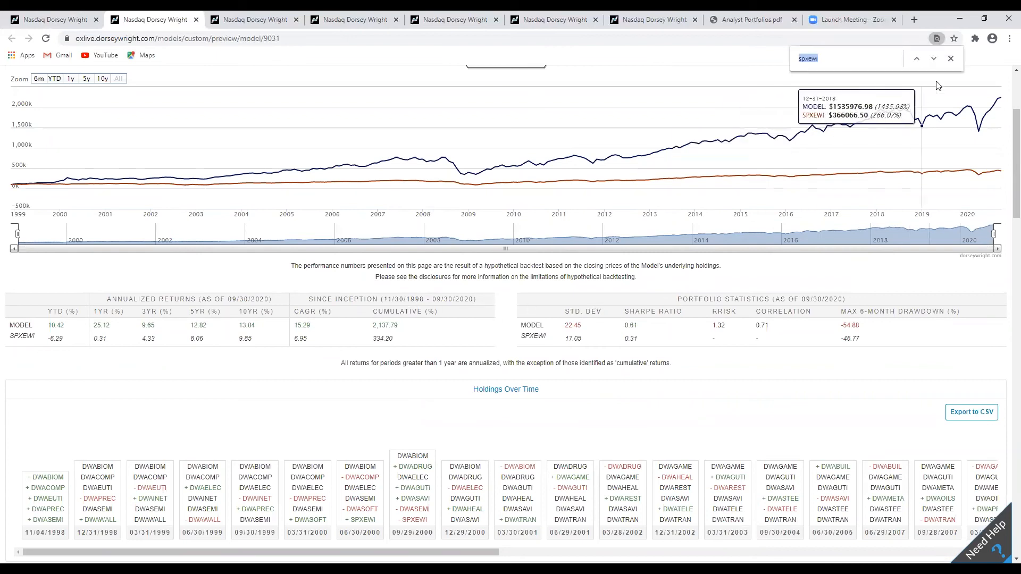
click(937, 61)
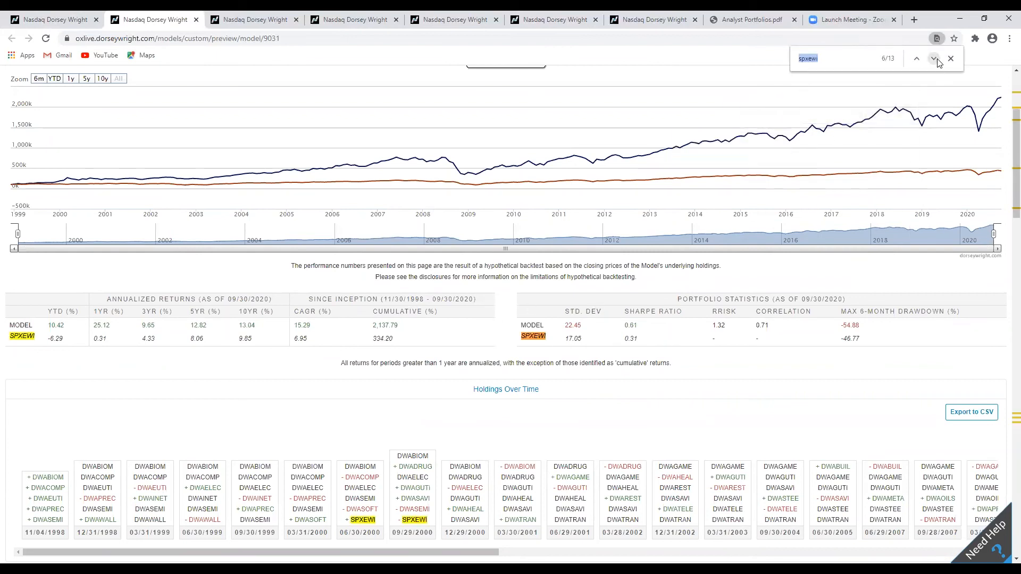
click(937, 61)
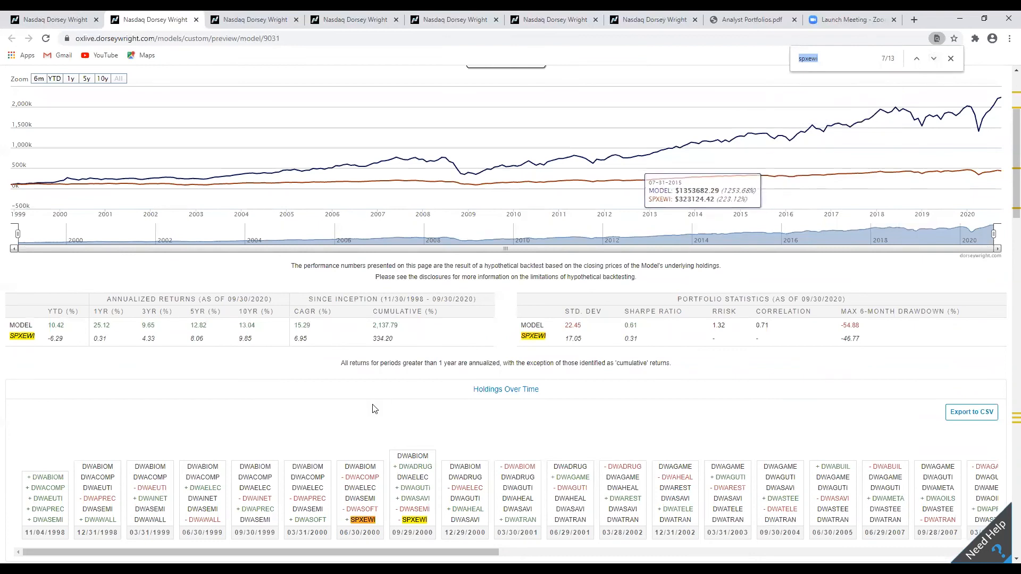
scroll(379, 408, down, 2)
scroll(379, 408, down, 1)
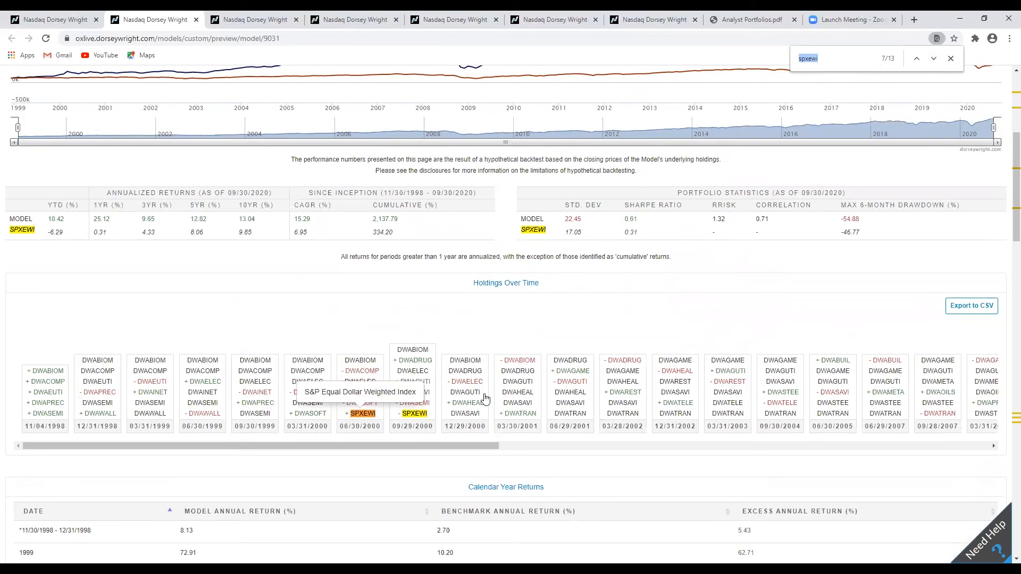
click(935, 59)
click(934, 59)
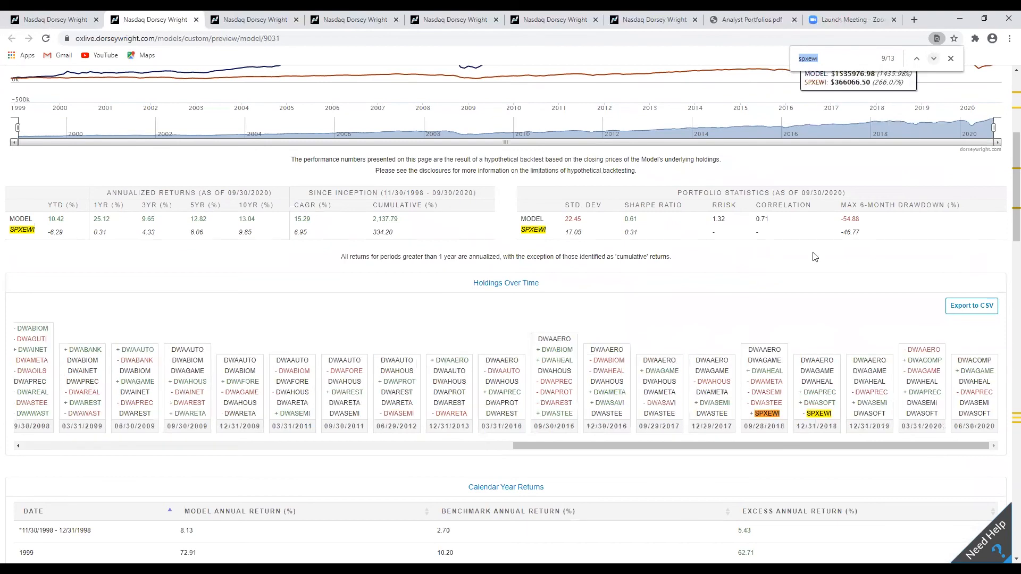
click(766, 442)
drag(772, 443, 782, 444)
drag(866, 447, 261, 435)
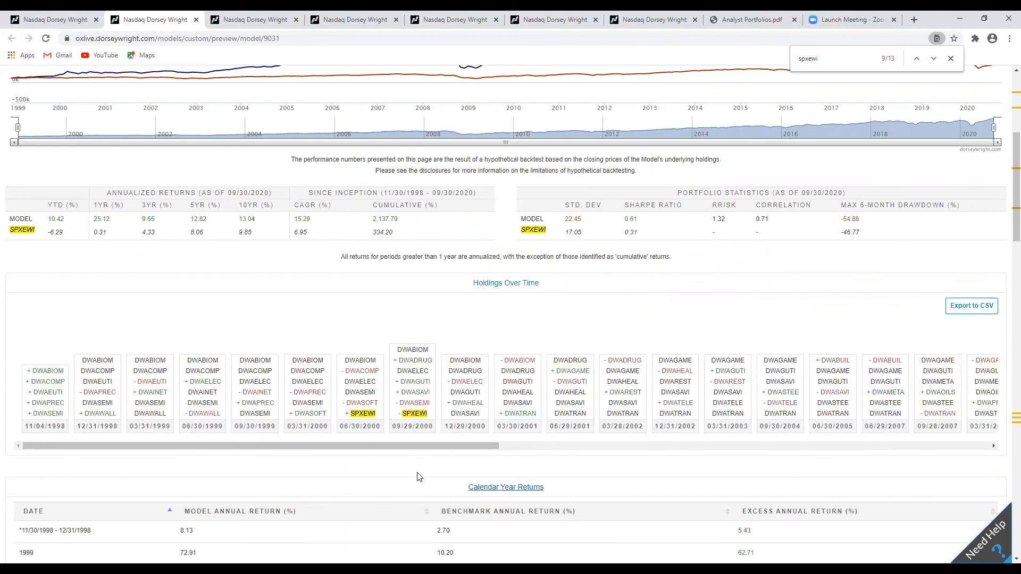
scroll(420, 475, down, 5)
scroll(436, 470, up, 10)
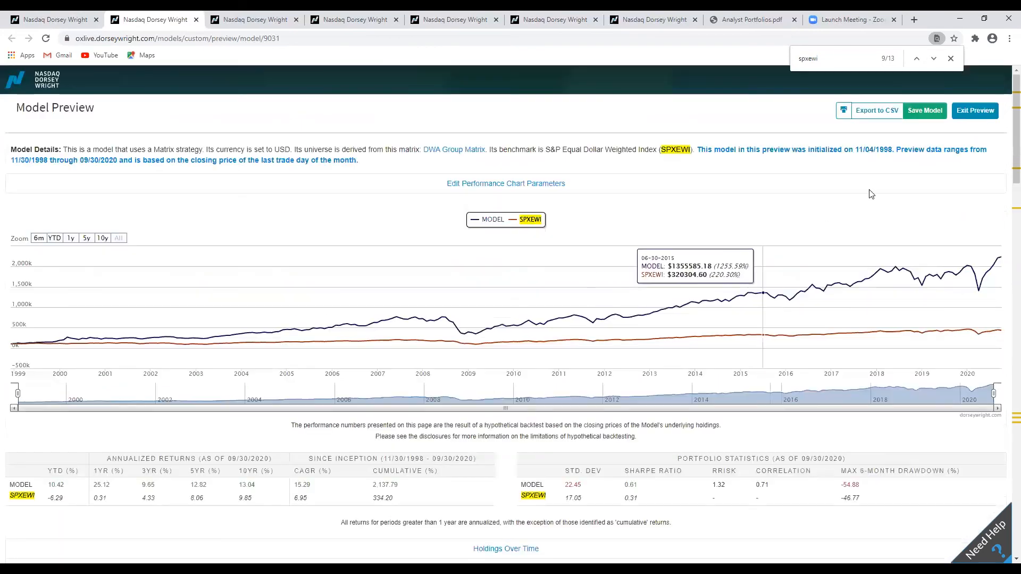
Exit the preview, return to the Strategy stage, and set the buy criteria rank threshold to 10.
click(969, 113)
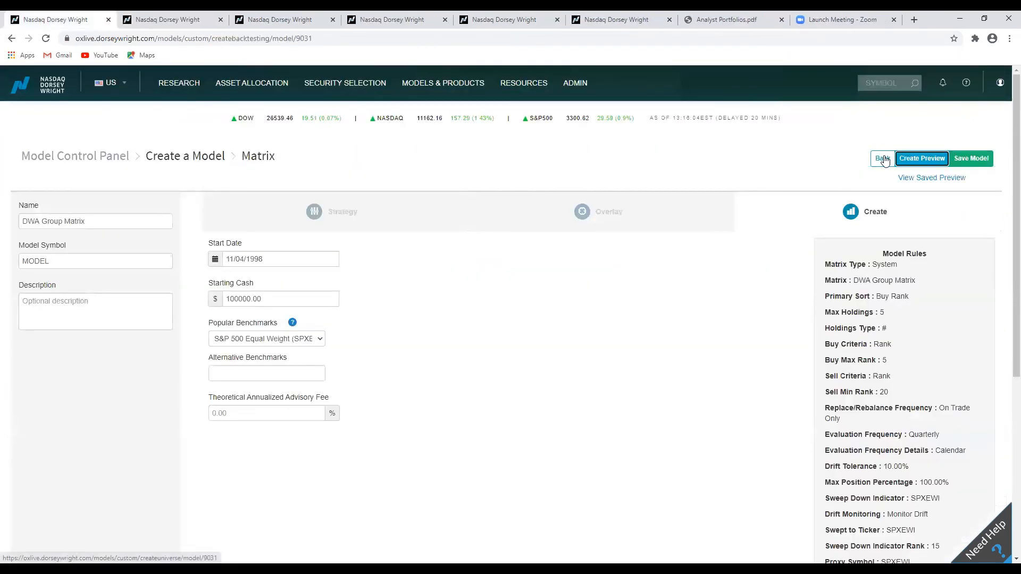
click(883, 159)
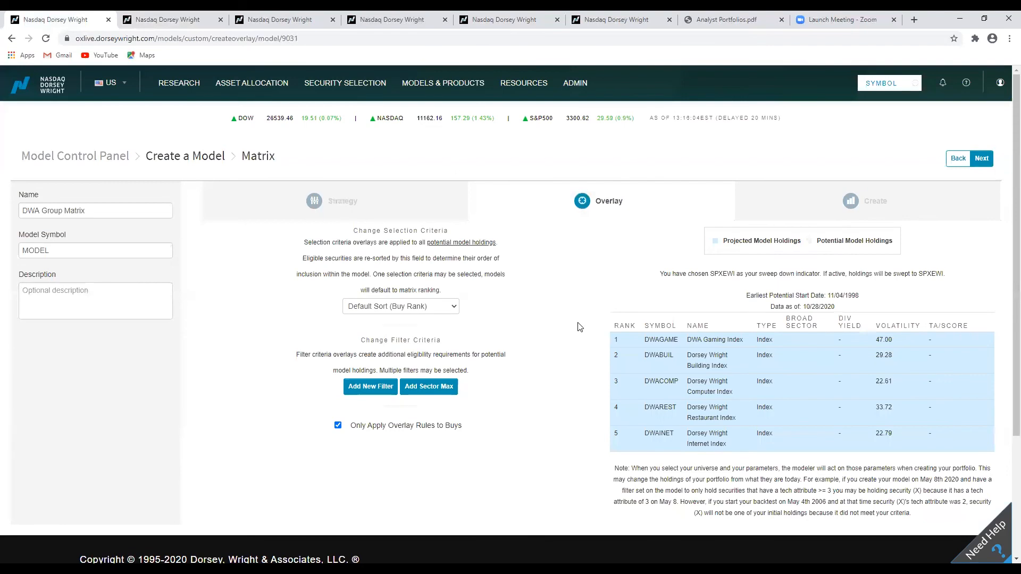
click(957, 170)
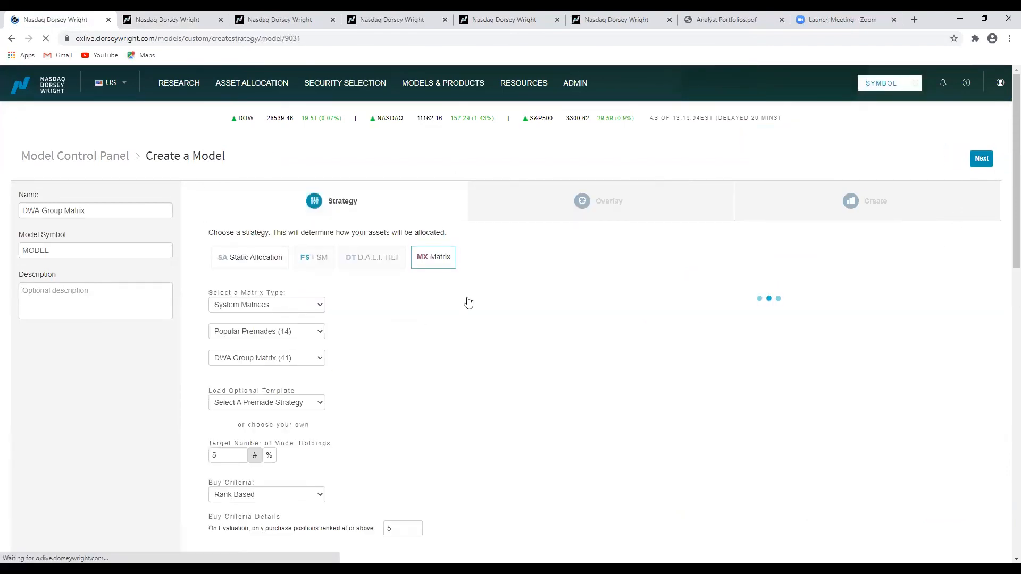
scroll(404, 365, down, 3)
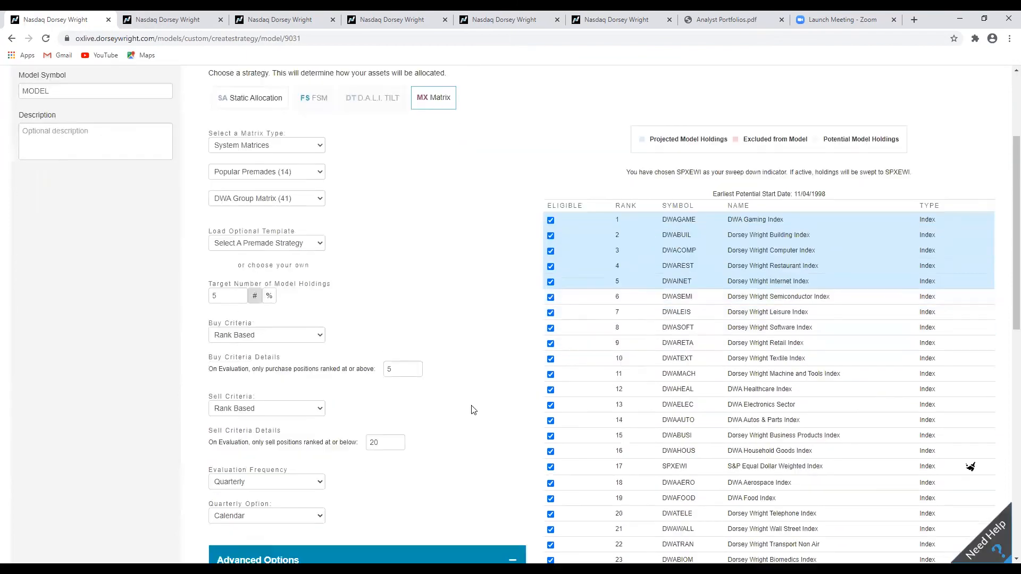
triple_click(416, 367)
click(416, 366)
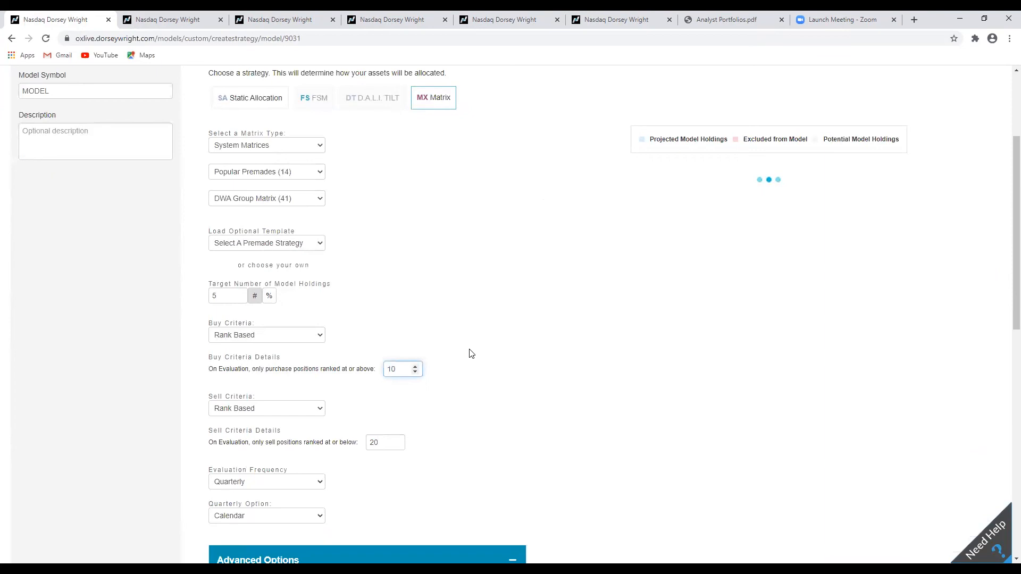
scroll(727, 255, up, 3)
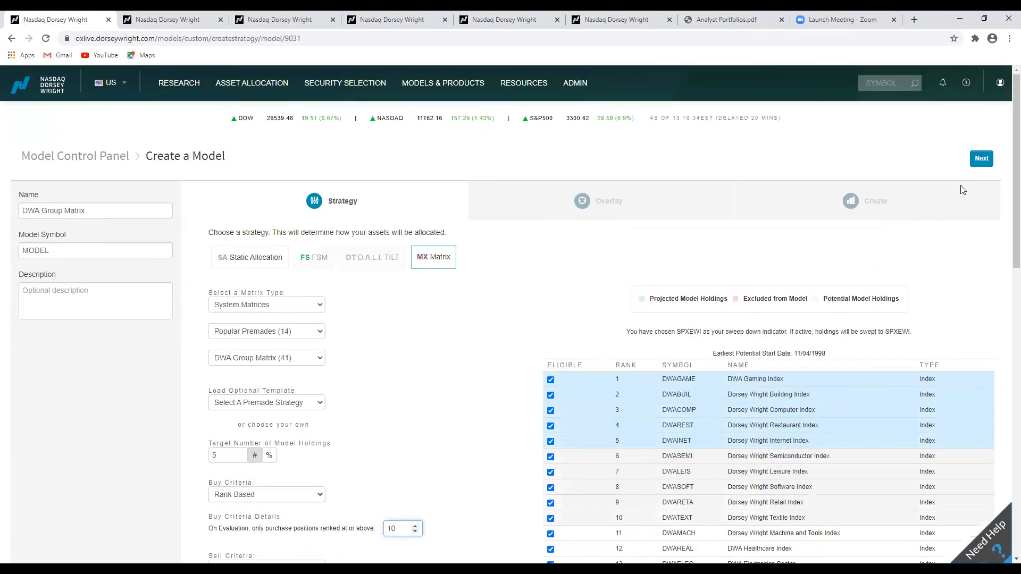
Continue to the Overlay stage, re-sort selection by Volatility (3yr Std. Dev) least to greatest, and create a new preview.
click(981, 158)
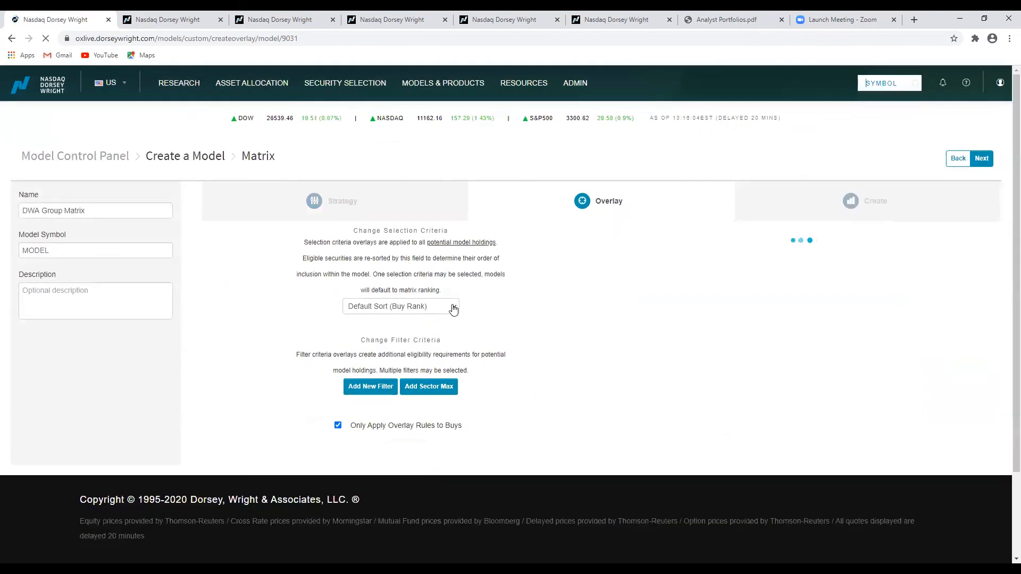
click(452, 307)
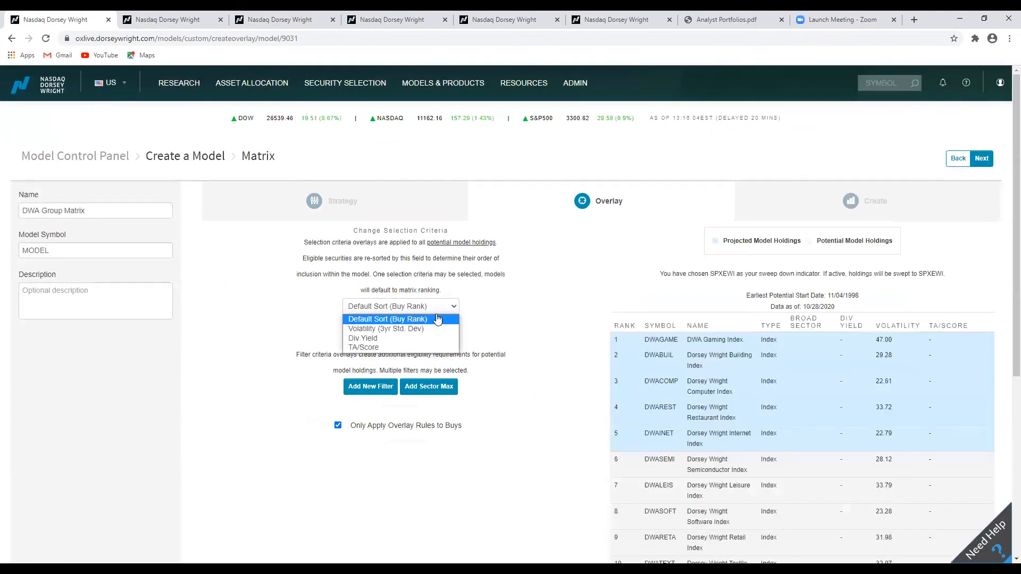
click(414, 328)
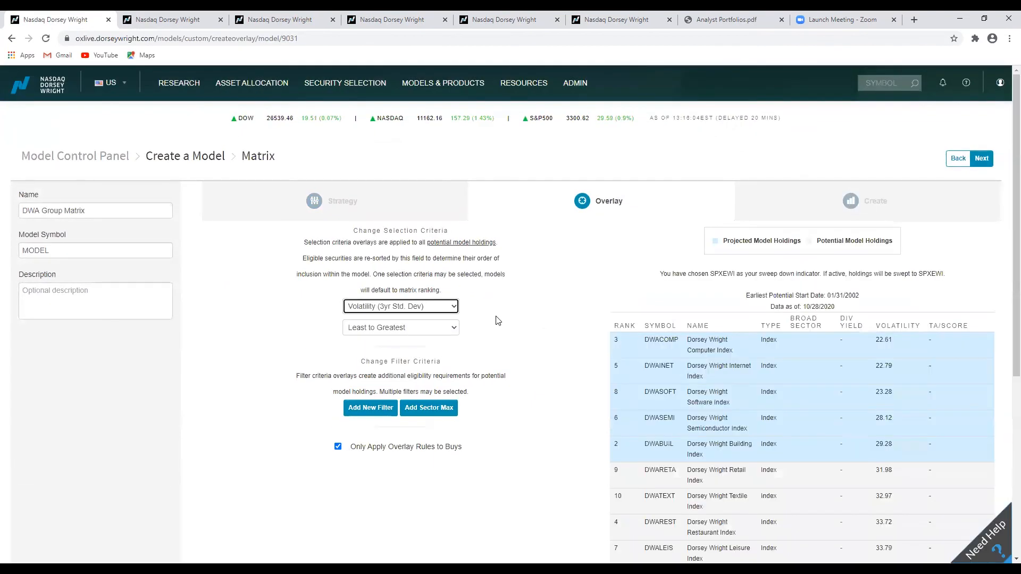
scroll(553, 327, down, 2)
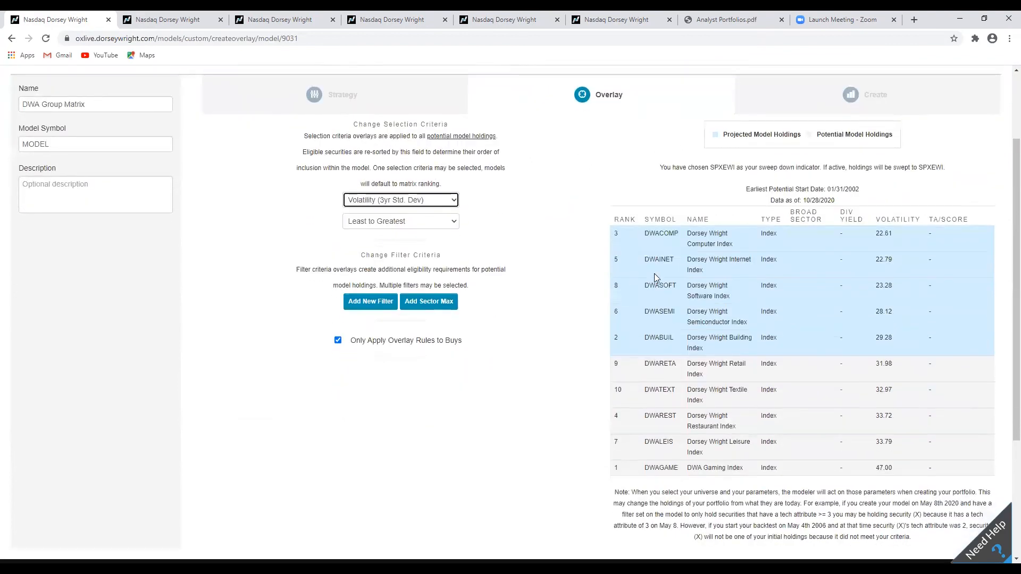
scroll(885, 268, up, 2)
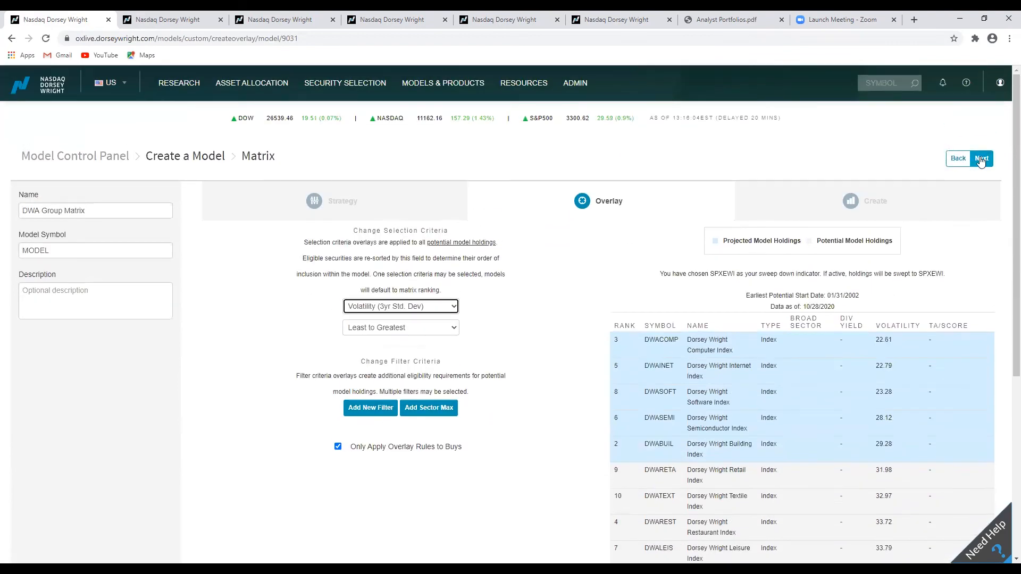
click(981, 160)
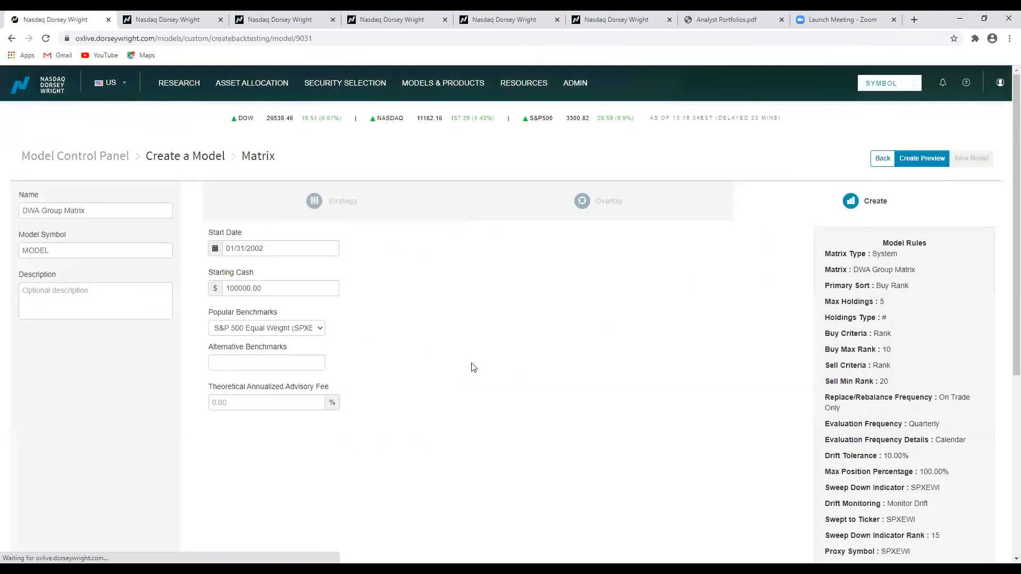
click(910, 157)
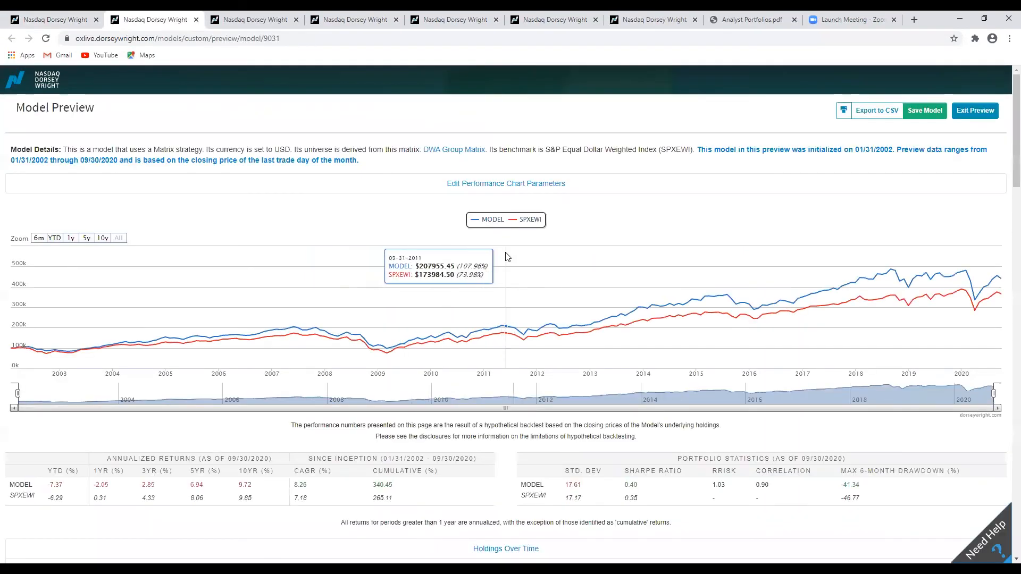
Review the new preview's performance chart, return statistics, holdings over time and calendar year returns.
scroll(505, 266, down, 2)
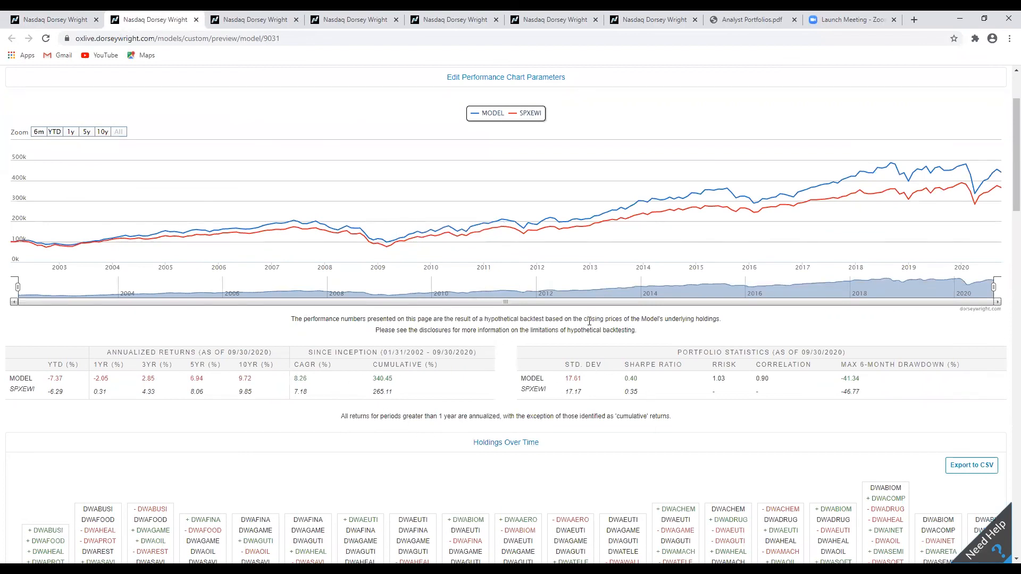
scroll(563, 341, down, 5)
scroll(505, 329, up, 3)
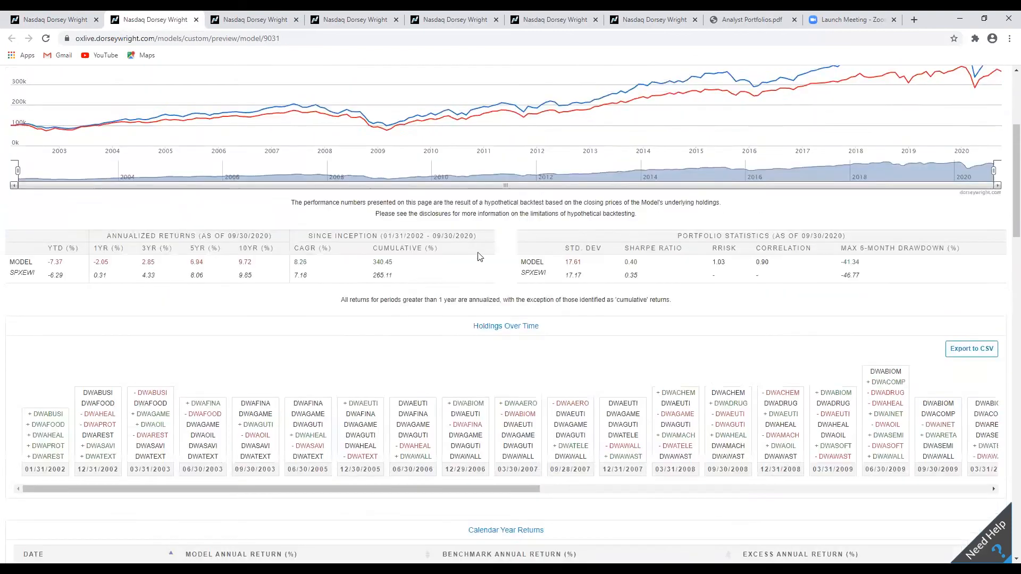
scroll(477, 302, down, 6)
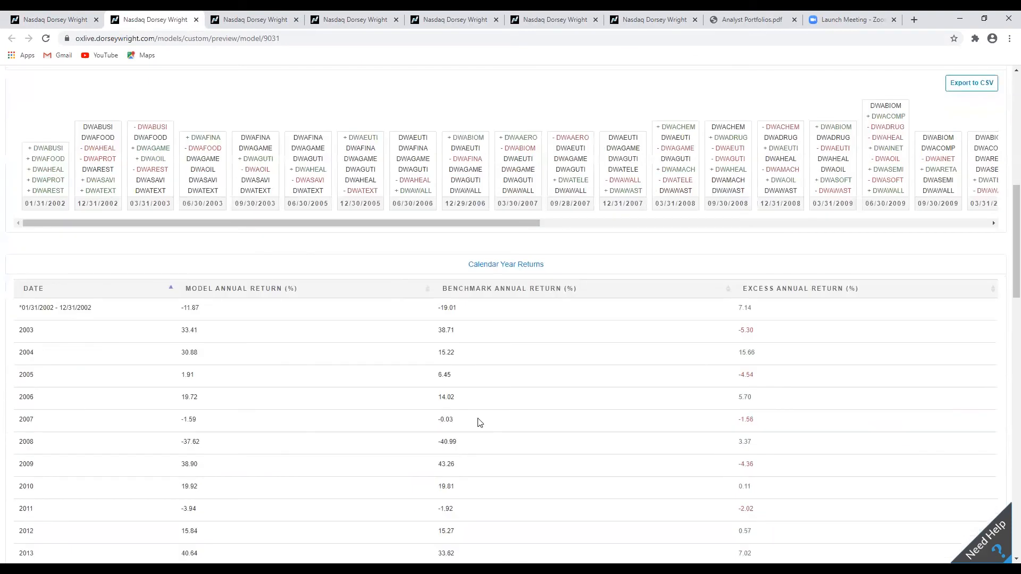
scroll(533, 361, down, 5)
scroll(531, 369, up, 9)
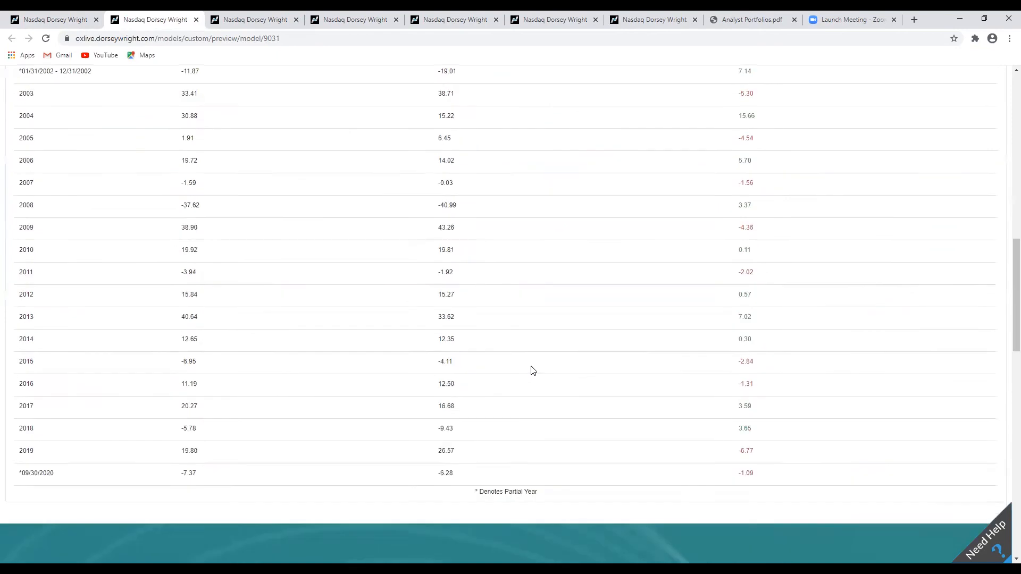
scroll(532, 371, up, 5)
scroll(511, 367, down, 5)
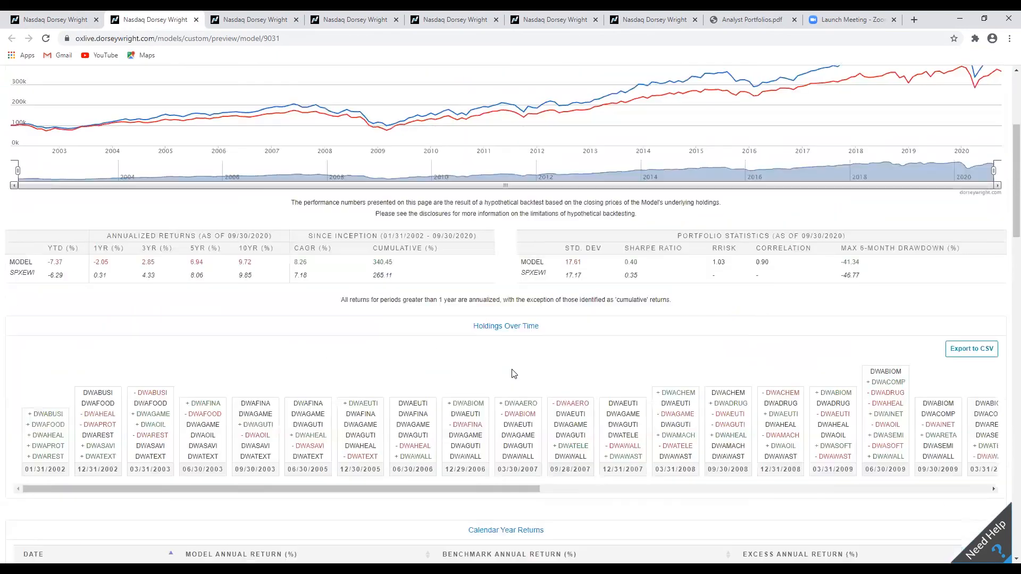
scroll(518, 426, down, 6)
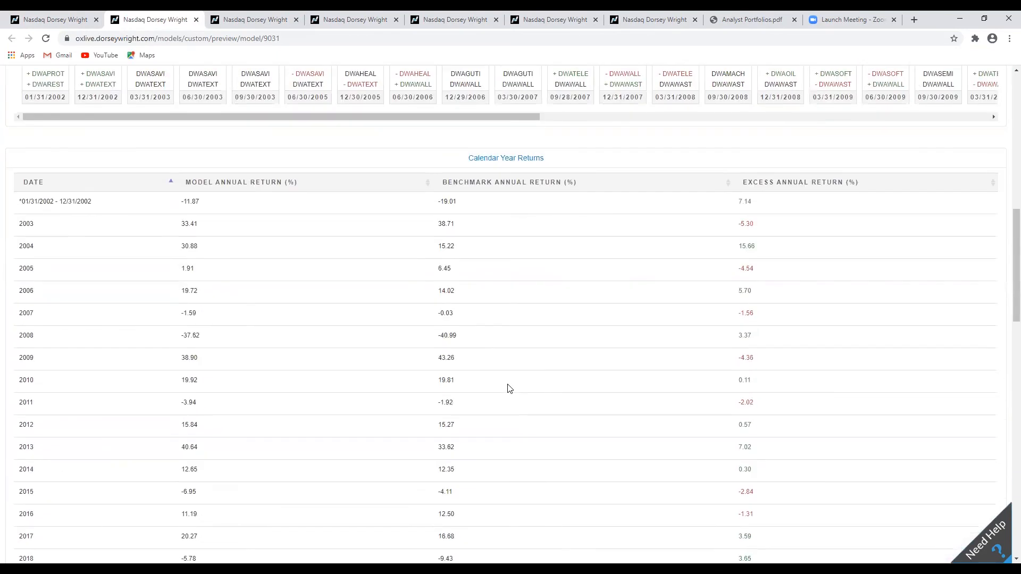
scroll(515, 381, up, 3)
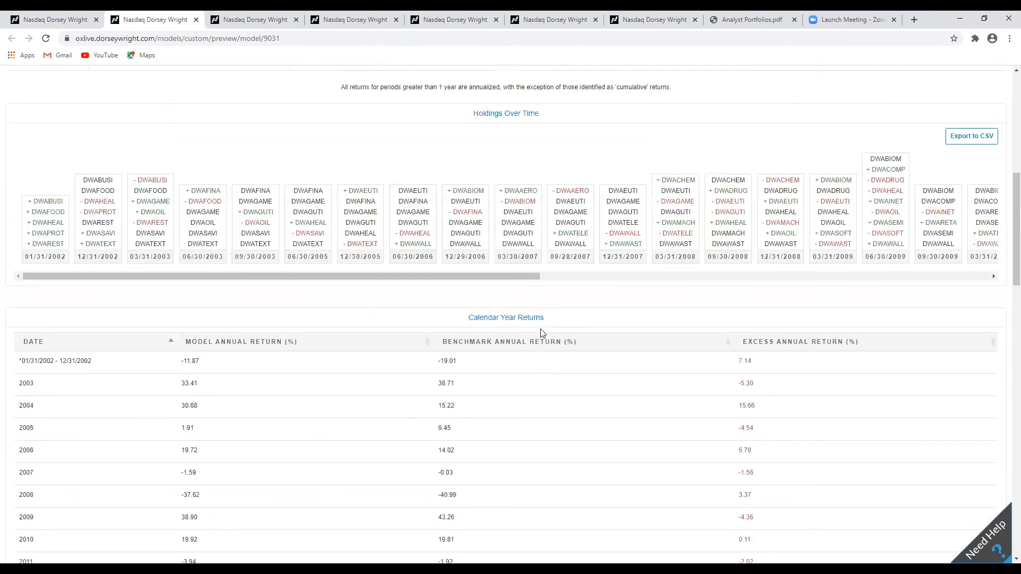
scroll(528, 304, up, 5)
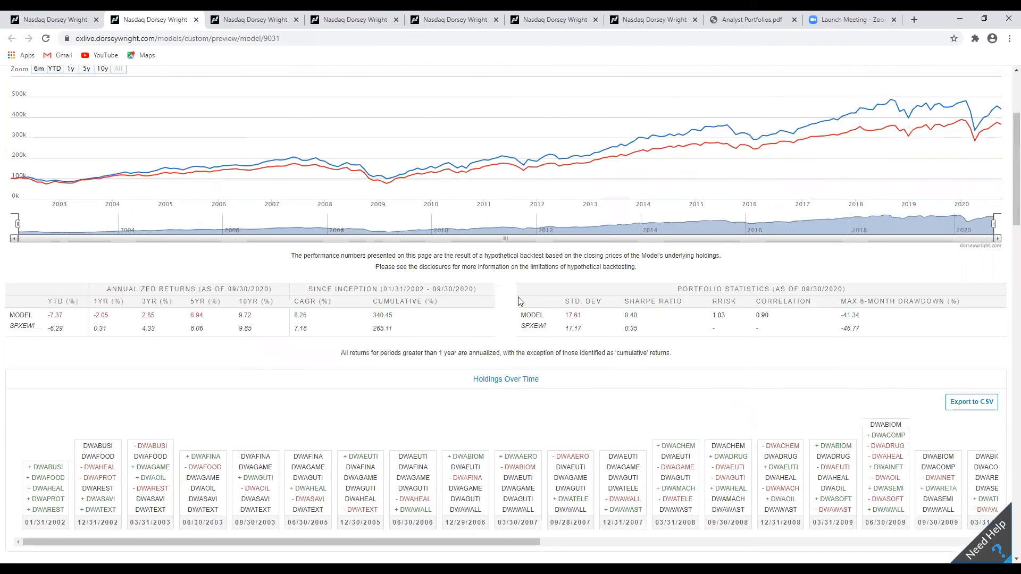
scroll(561, 282, up, 4)
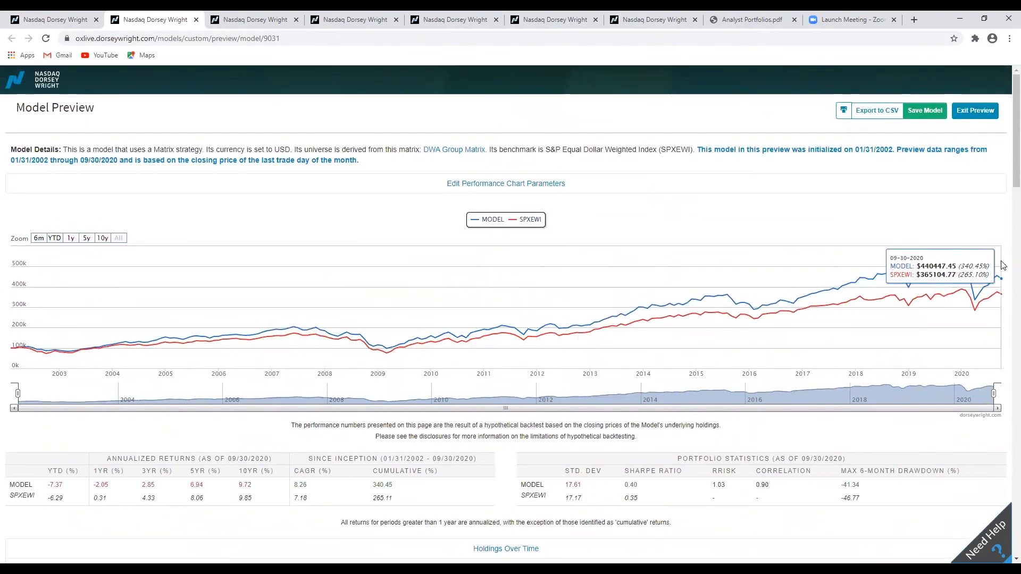
scroll(686, 450, down, 2)
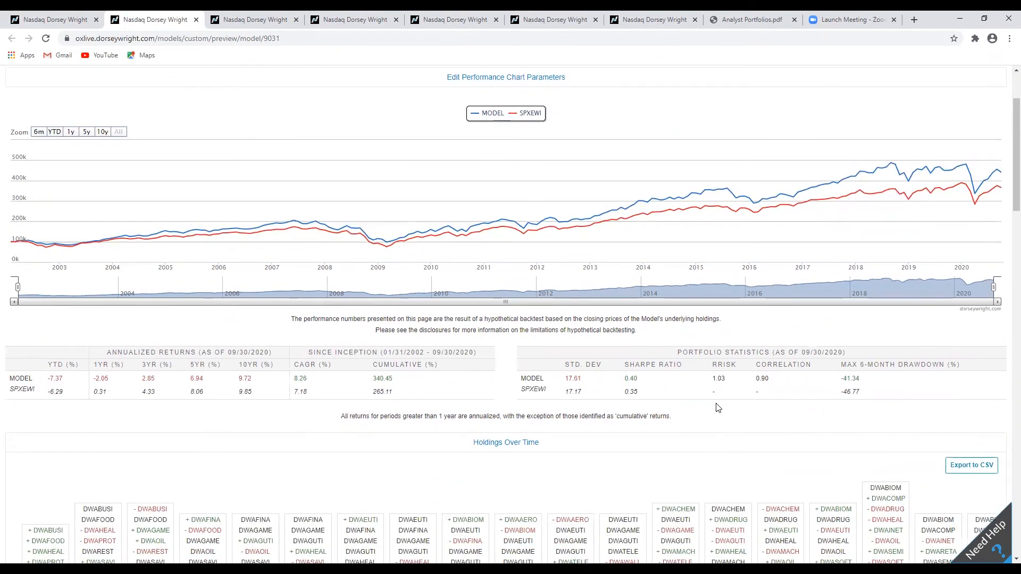
drag(713, 380, 721, 379)
click(714, 379)
scroll(550, 367, up, 2)
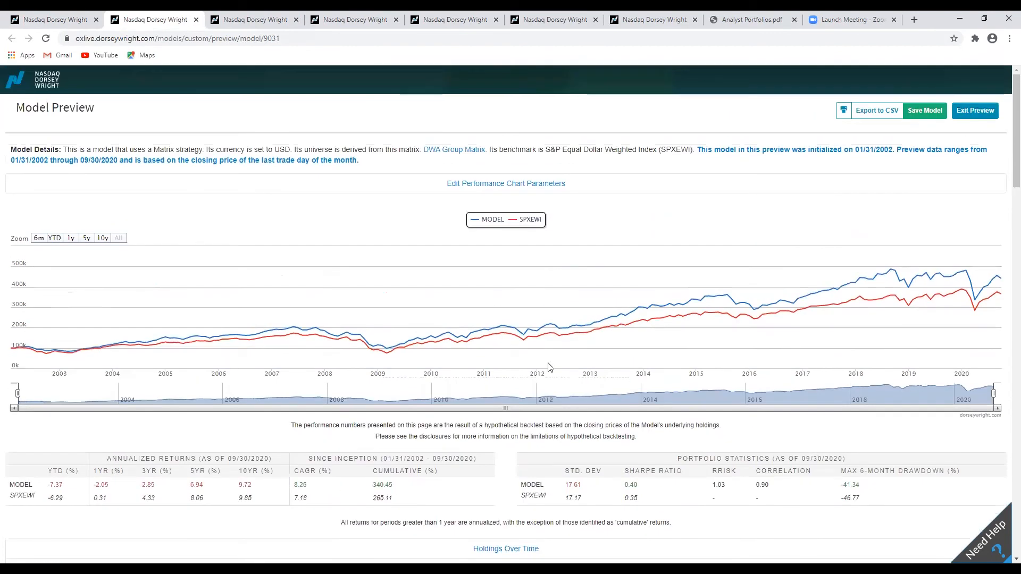
Exit the preview, go back to the Strategy stage, and switch the matrix to OEX Matrix (101).
click(975, 110)
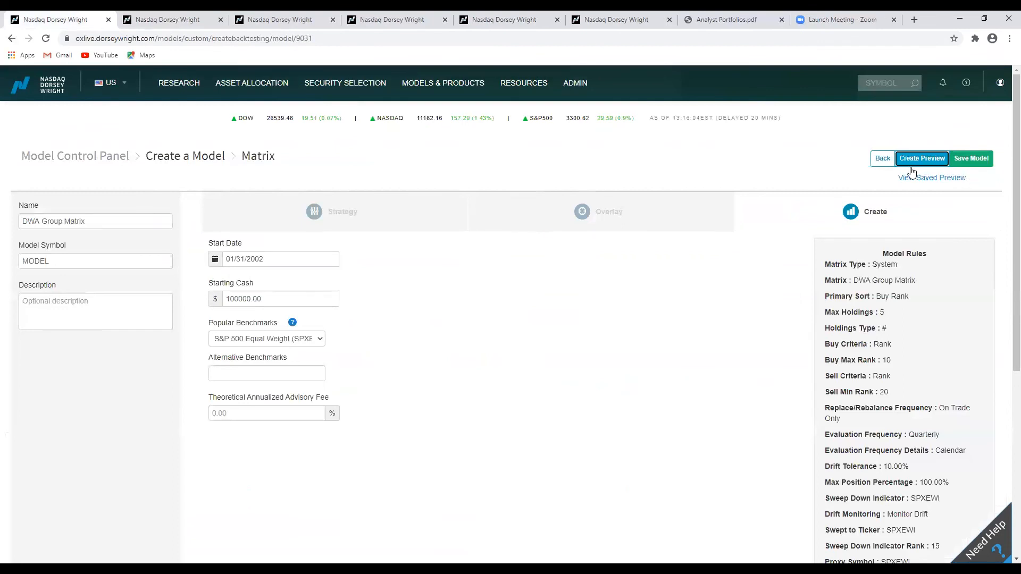
click(879, 160)
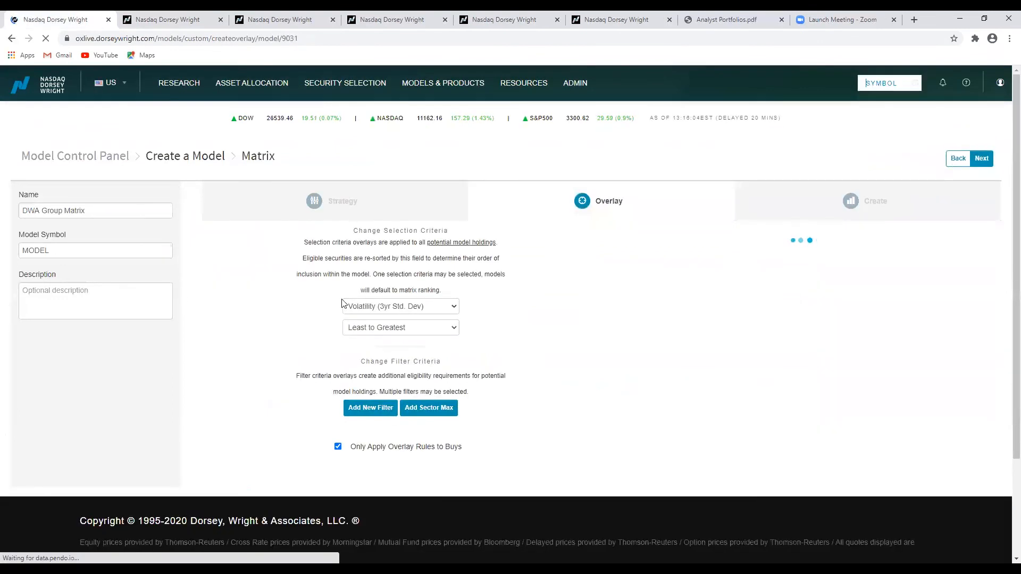
click(952, 162)
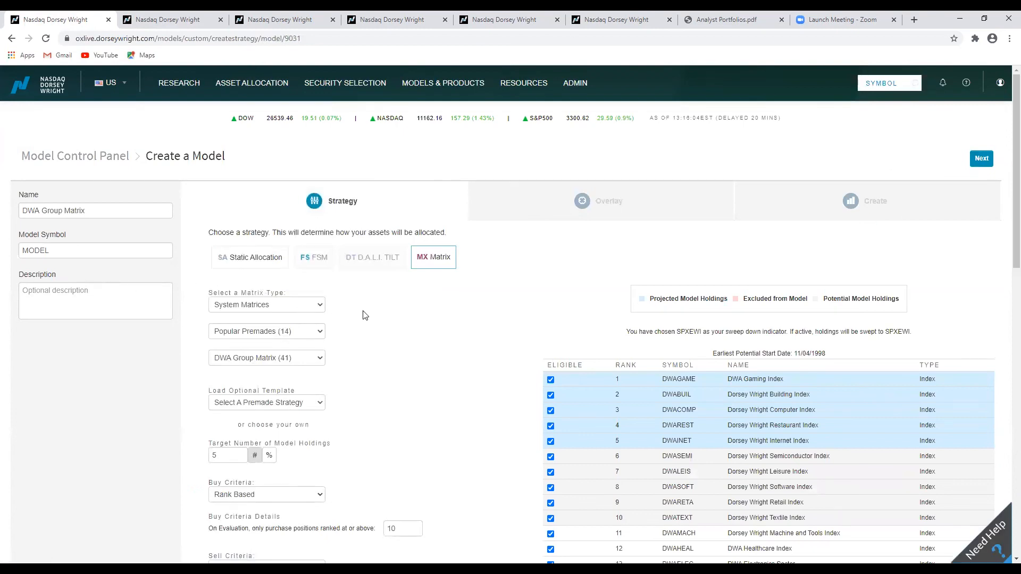
scroll(365, 315, down, 3)
click(320, 201)
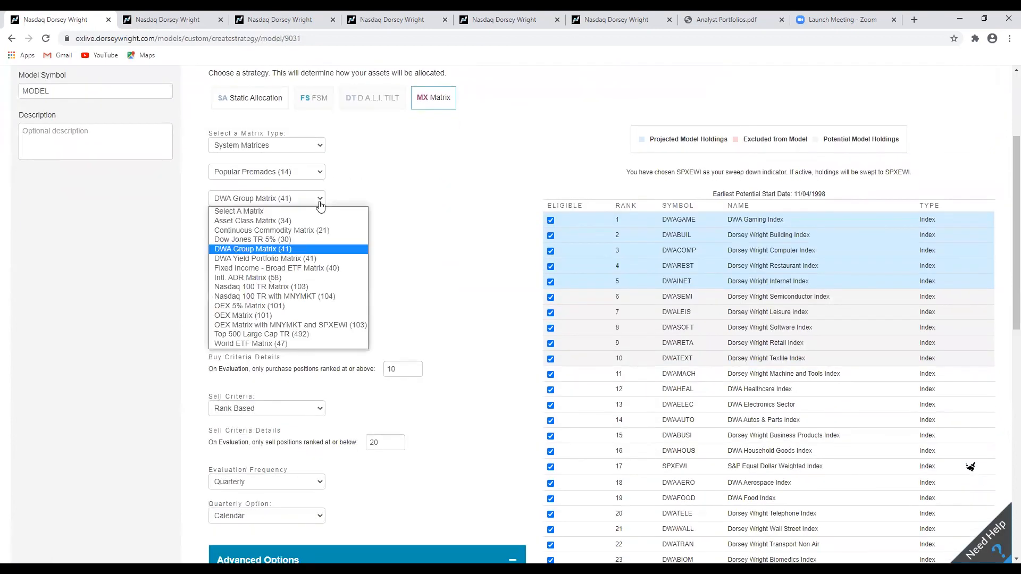
click(257, 316)
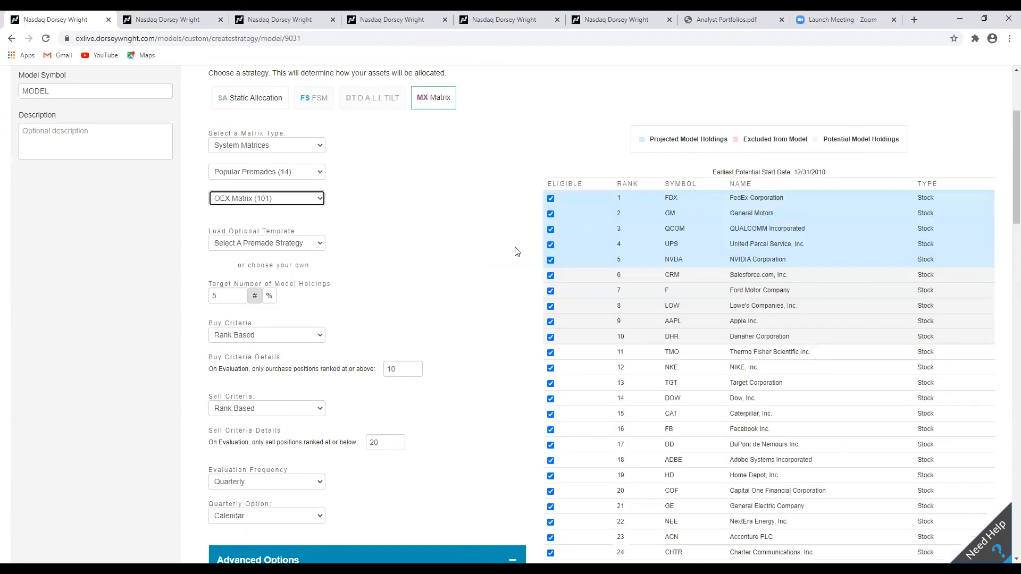
click(272, 246)
click(278, 245)
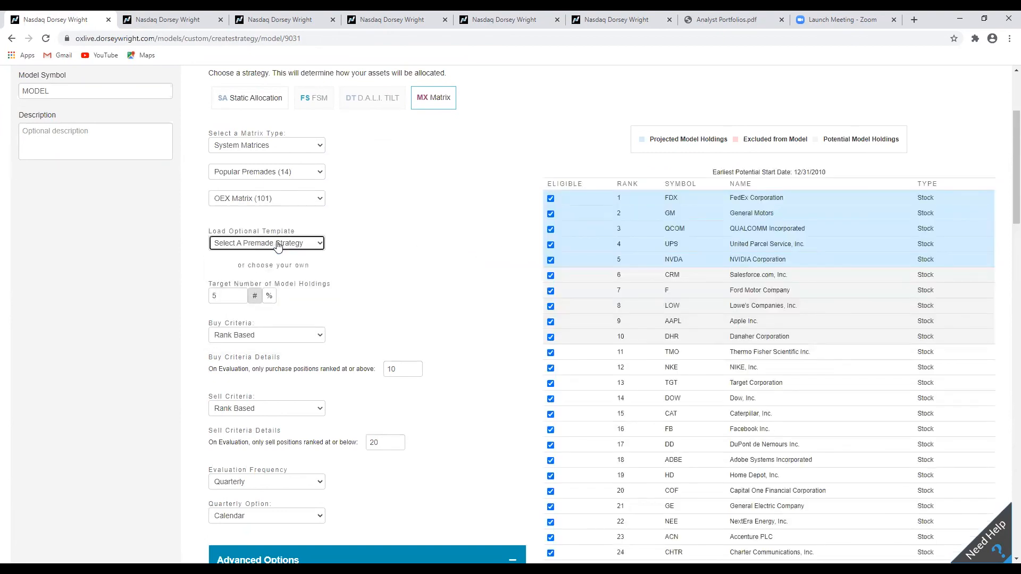
click(440, 300)
Set the sell criteria rank threshold to 33 and change the evaluation frequency to Monthly.
scroll(474, 302, down, 2)
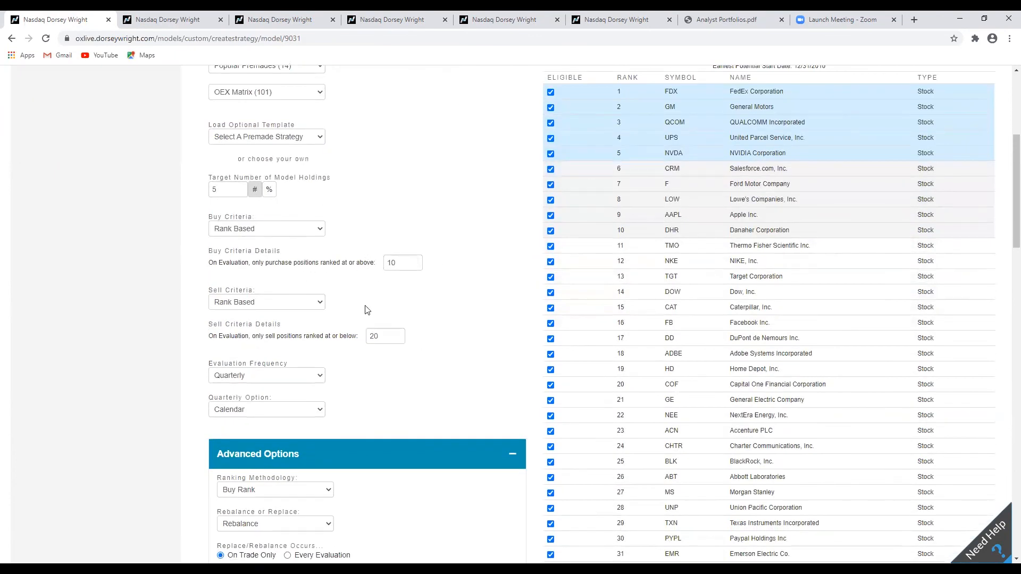
scroll(447, 312, down, 2)
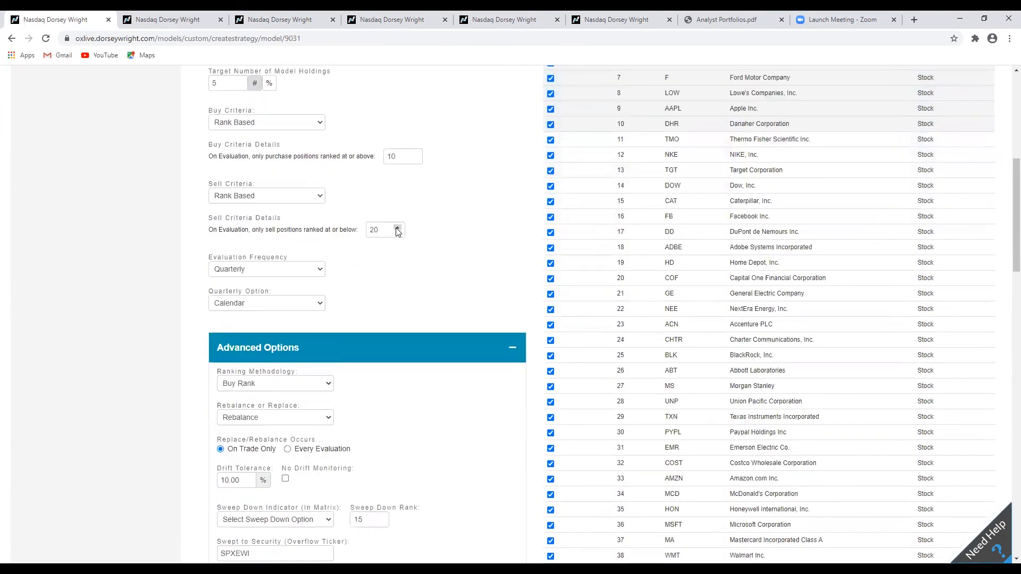
click(396, 228)
click(397, 228)
click(396, 228)
scroll(534, 247, down, 11)
scroll(535, 246, up, 5)
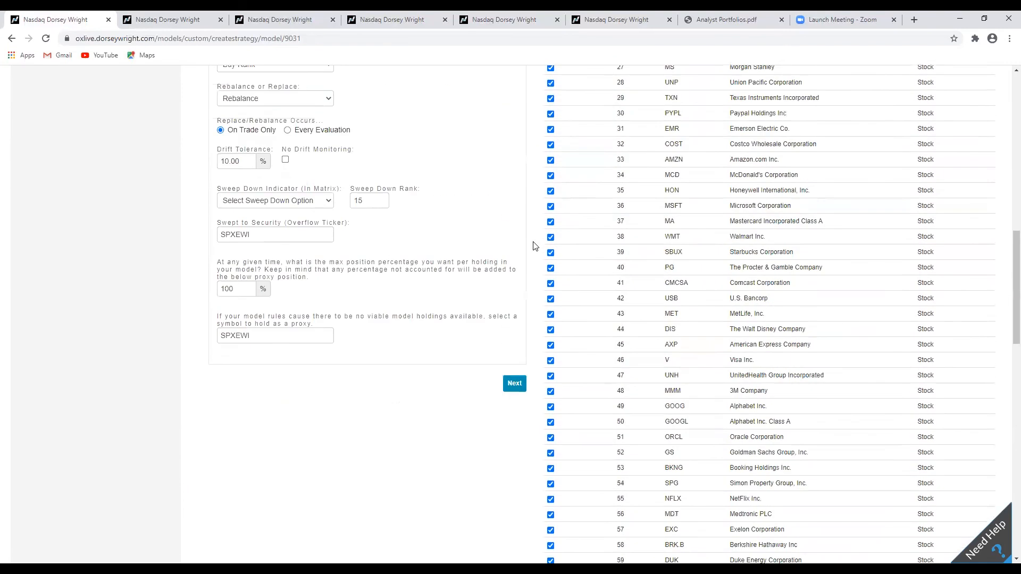
scroll(535, 246, up, 3)
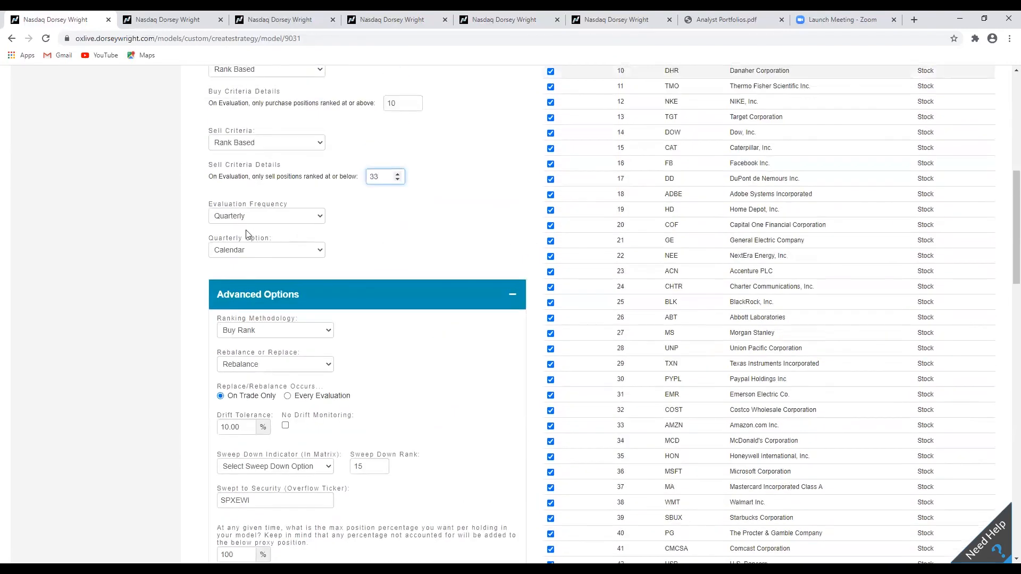
click(298, 216)
click(287, 257)
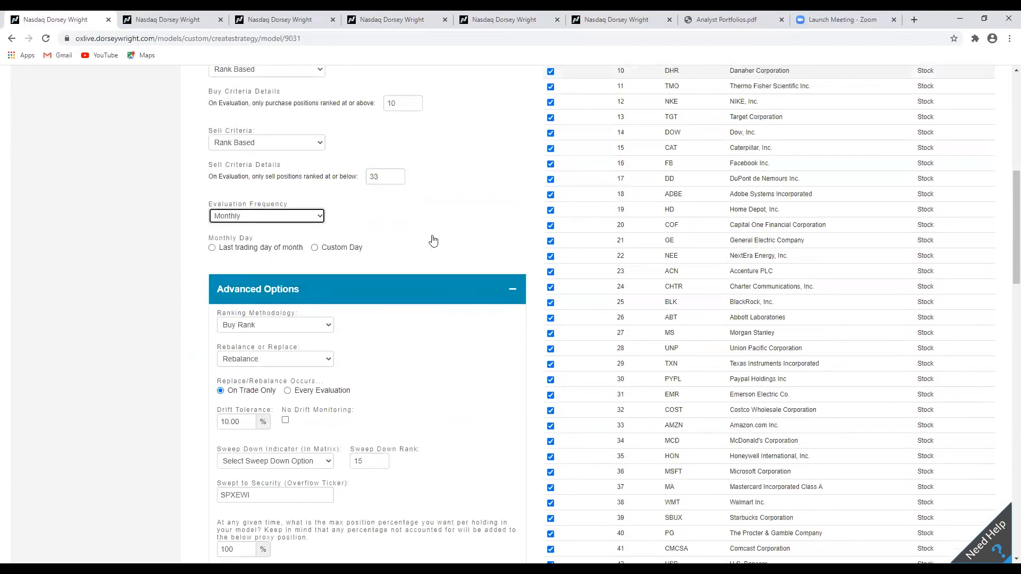
Set the monthly day to the last trading day of month and the sweep down rank to 38.
click(275, 247)
scroll(499, 244, down, 3)
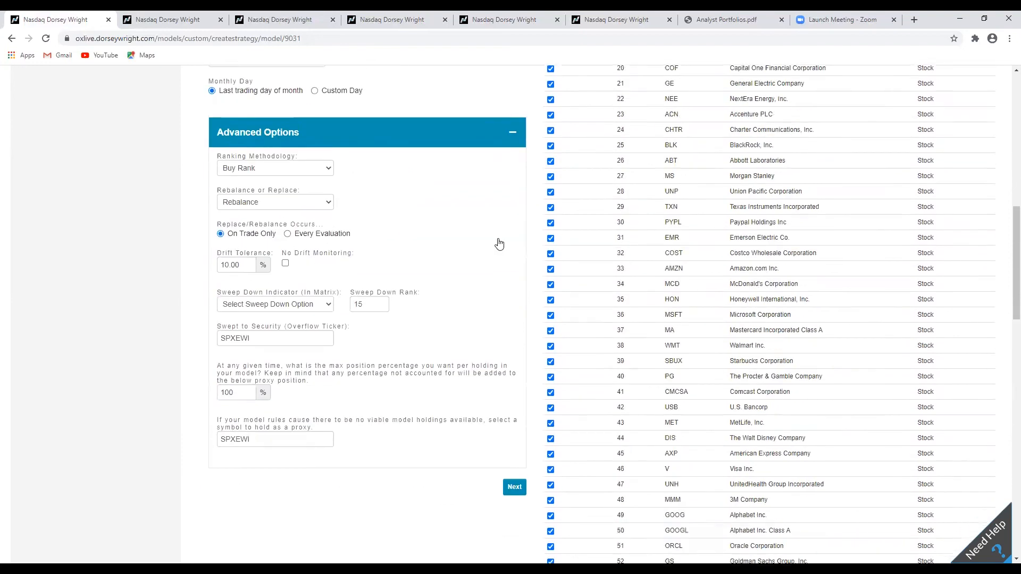
click(326, 305)
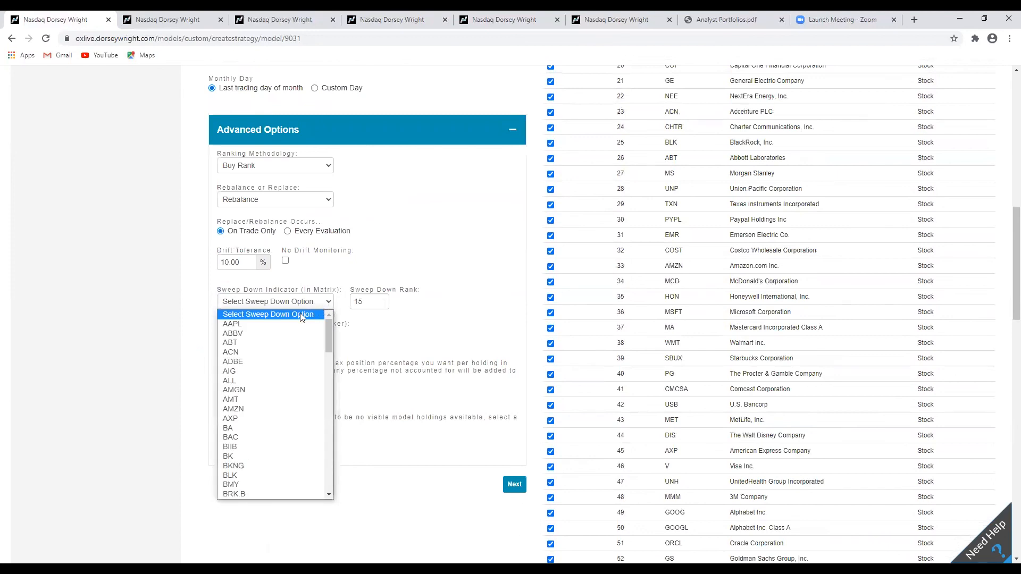
click(301, 317)
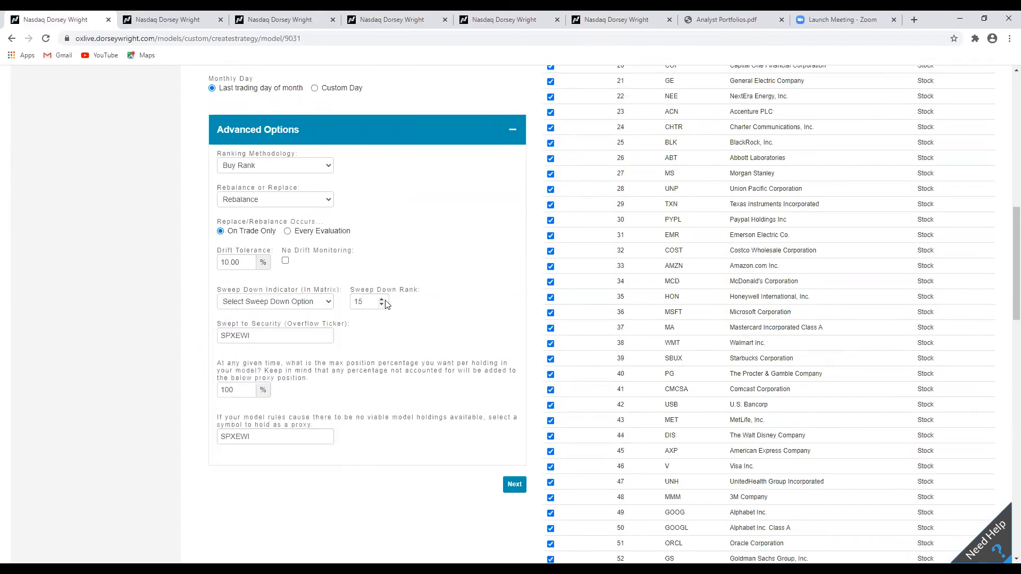
text(0)
click(450, 304)
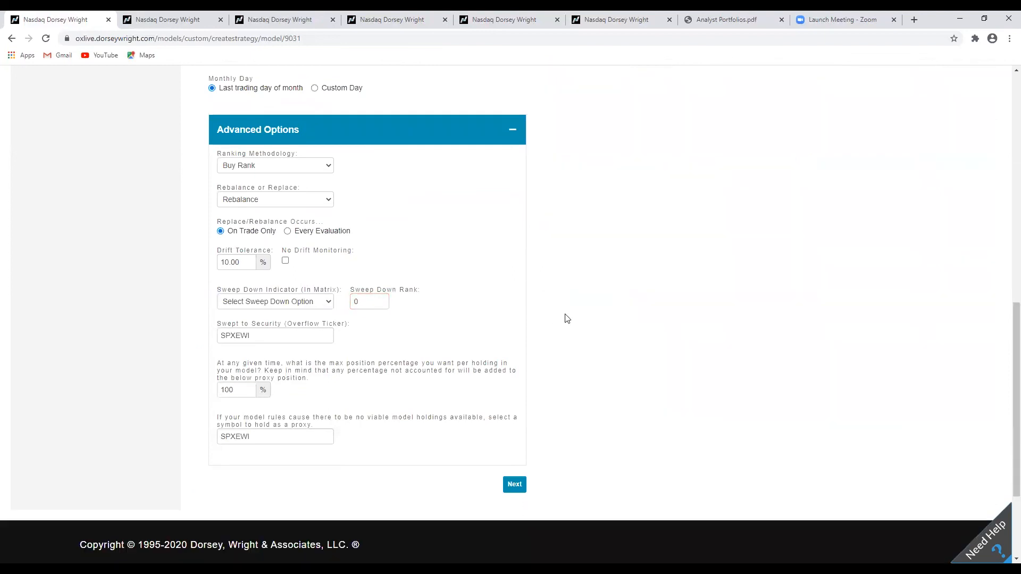
scroll(567, 318, up, 5)
scroll(572, 317, down, 4)
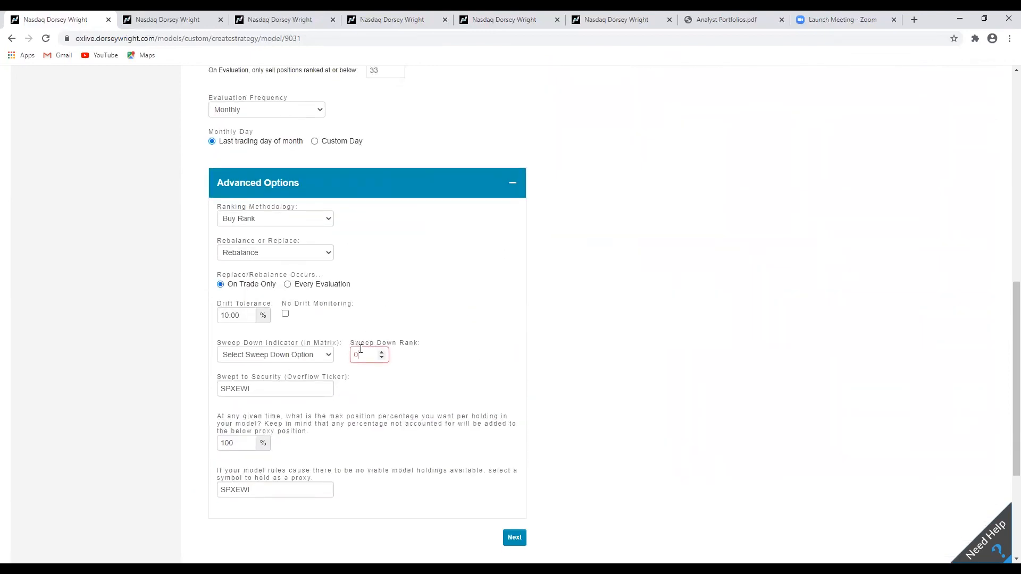
click(381, 352)
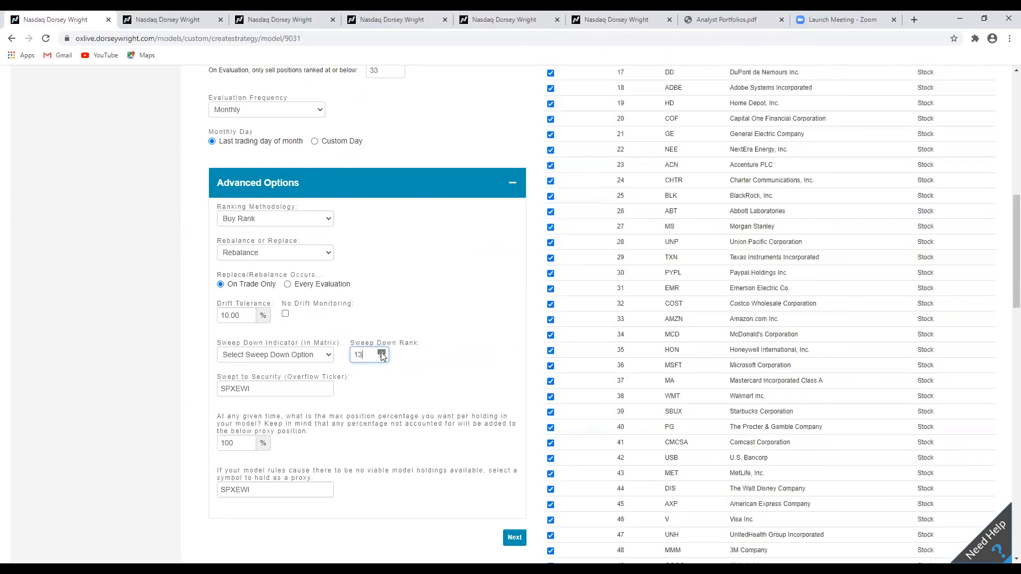
click(440, 335)
scroll(270, 281, down, 2)
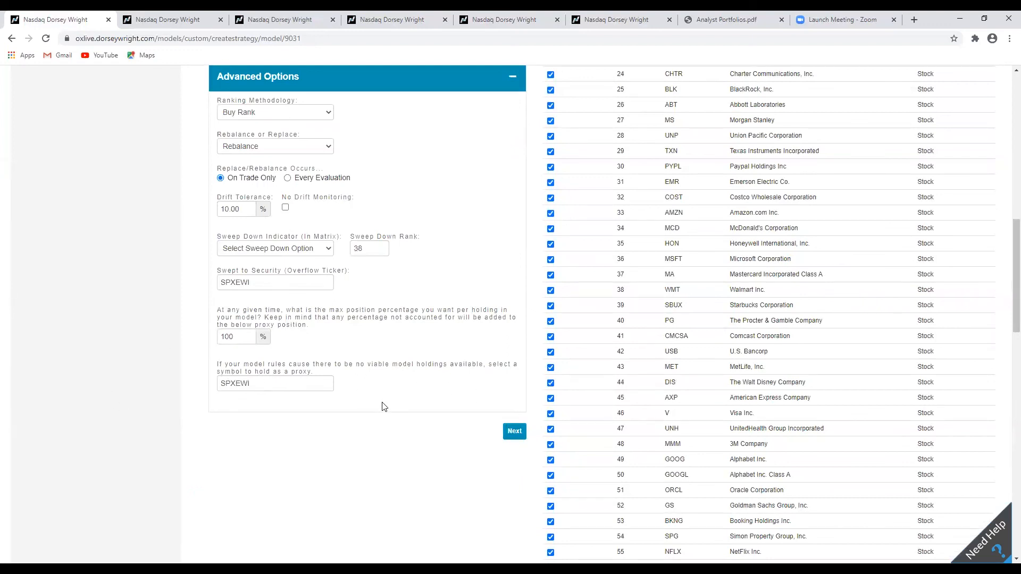
Continue to the Overlay stage and create a new preview of the OEX Matrix model.
click(510, 427)
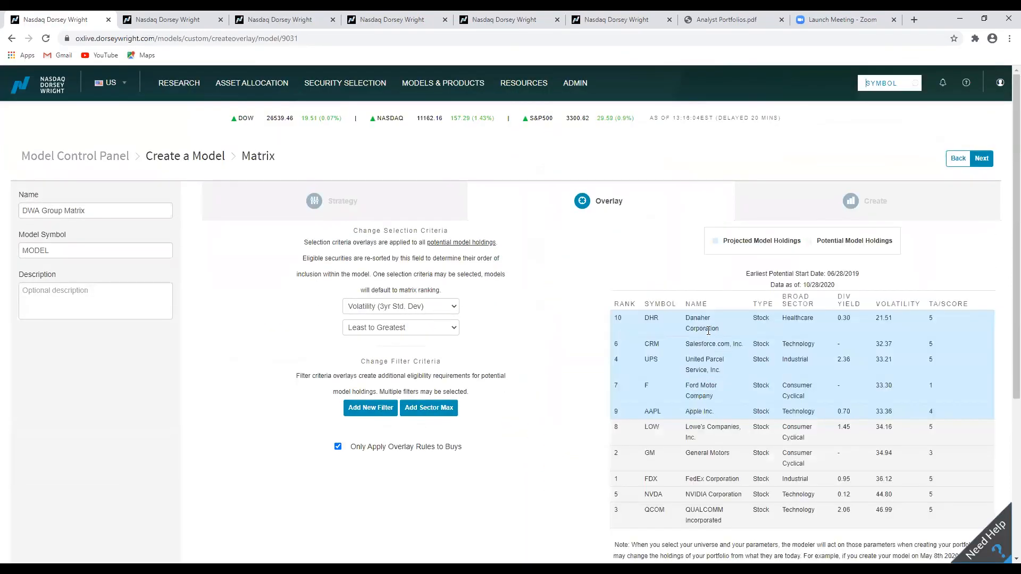
scroll(581, 298, down, 3)
scroll(579, 296, up, 3)
click(983, 159)
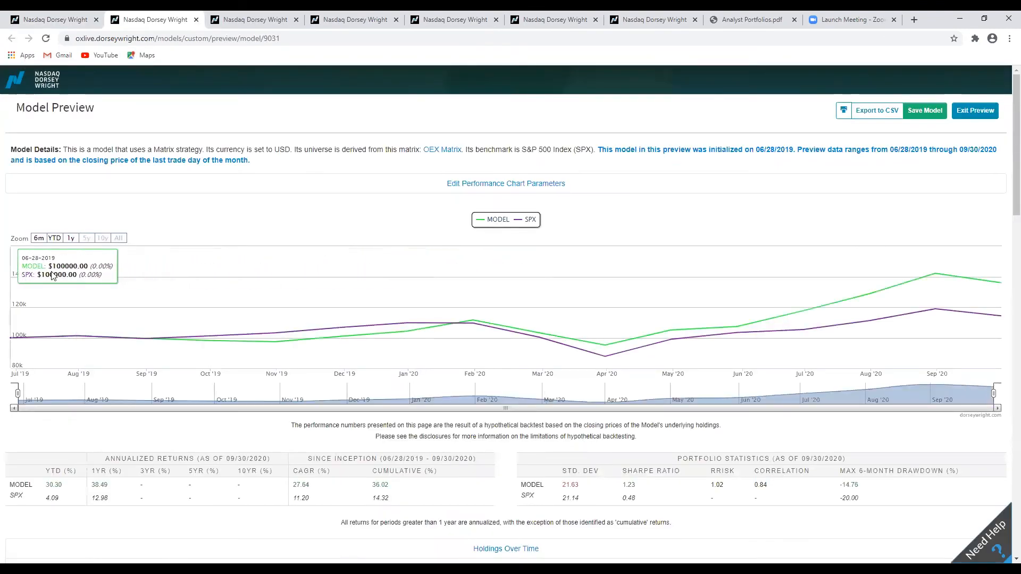
Review the preview's performance chart, return statistics, holdings over time and calendar year returns, and exit the preview.
scroll(403, 208, down, 4)
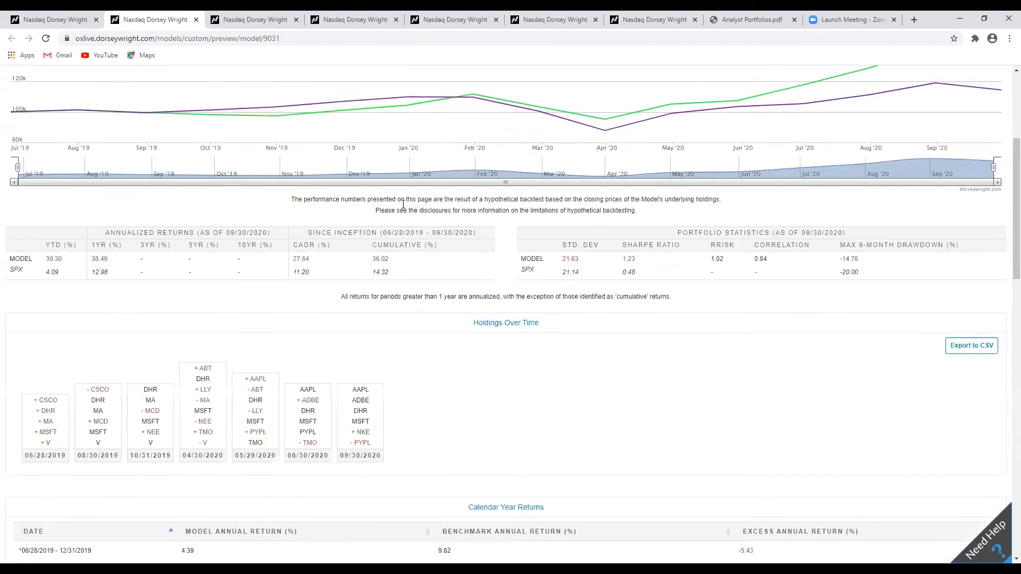
scroll(403, 208, up, 3)
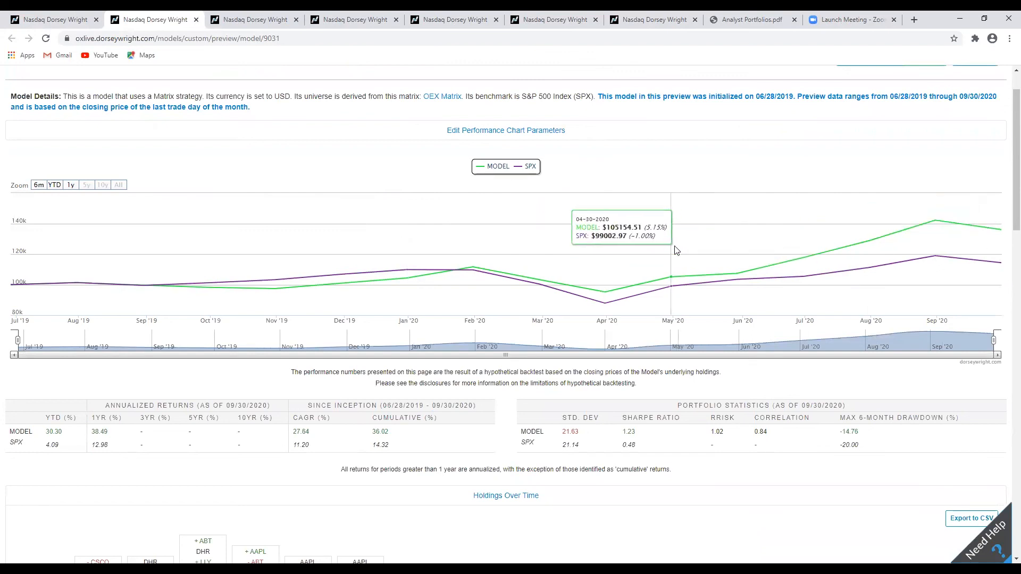
scroll(676, 250, down, 3)
scroll(665, 330, up, 4)
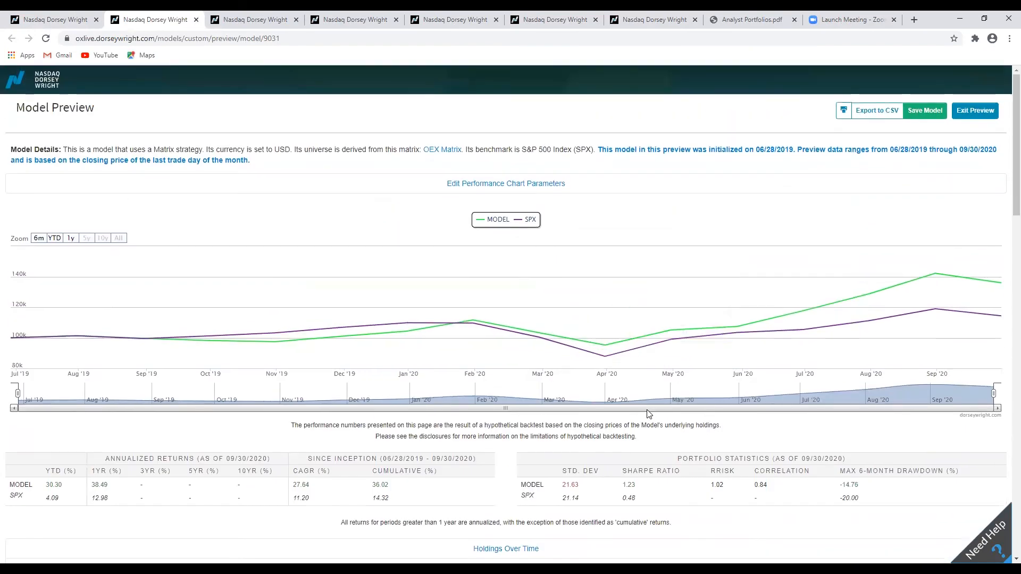
scroll(648, 413, down, 2)
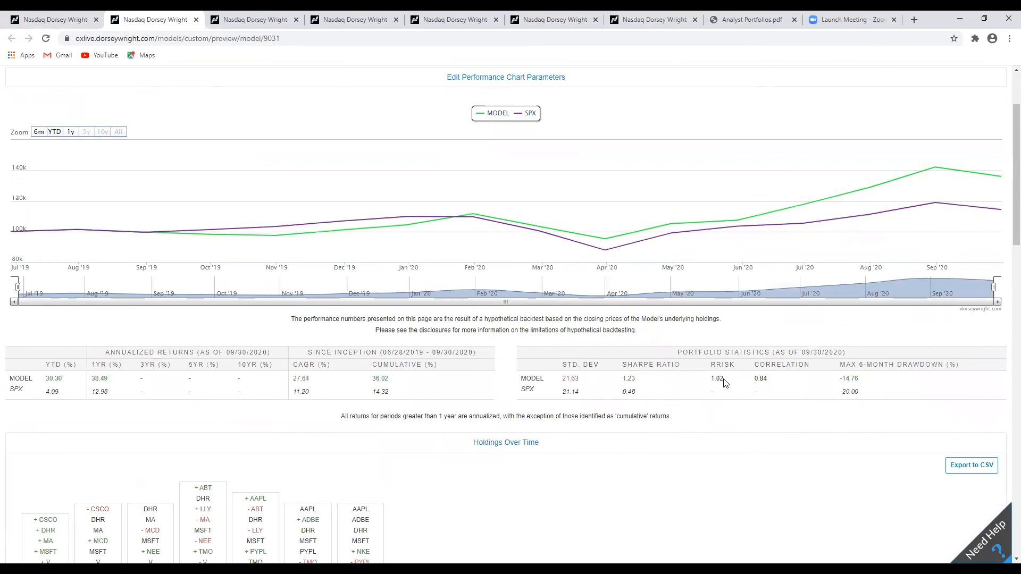
scroll(681, 400, down, 4)
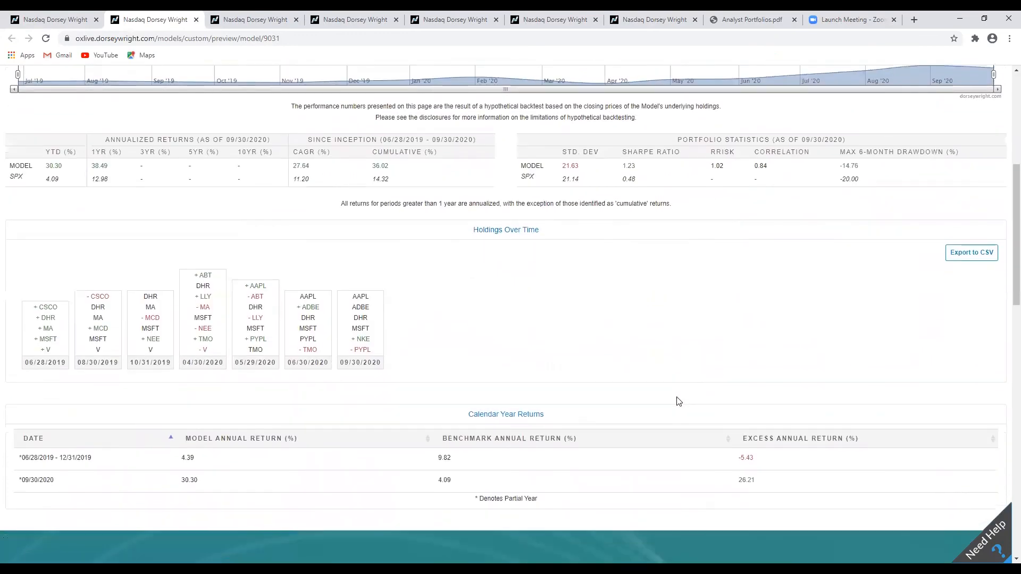
scroll(679, 402, up, 3)
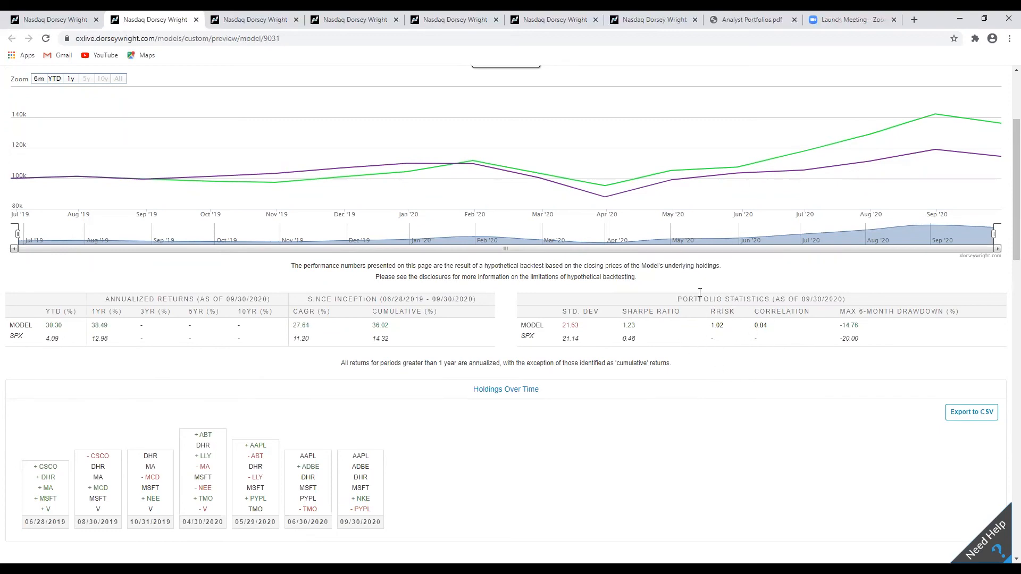
scroll(697, 313, up, 3)
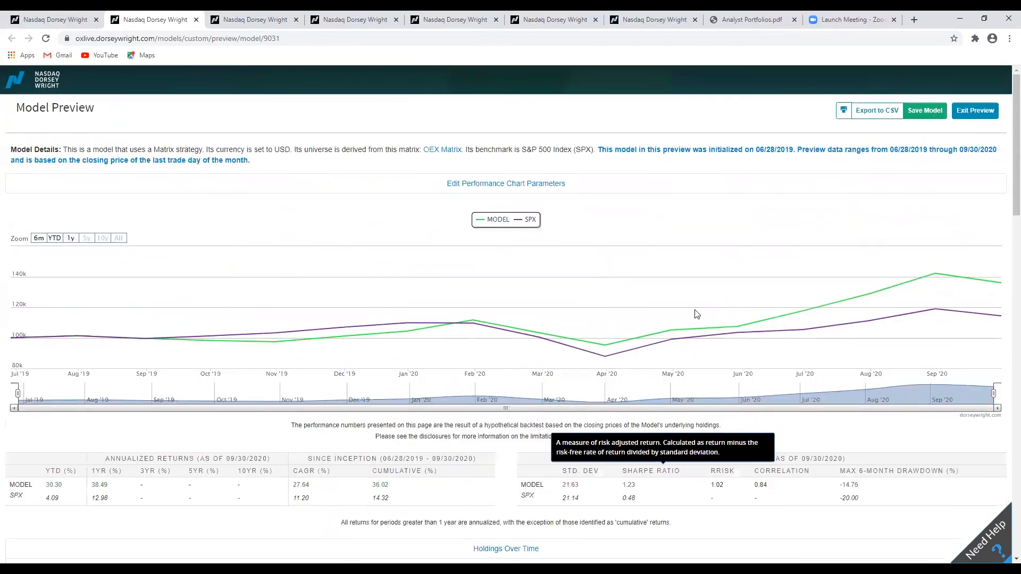
click(974, 116)
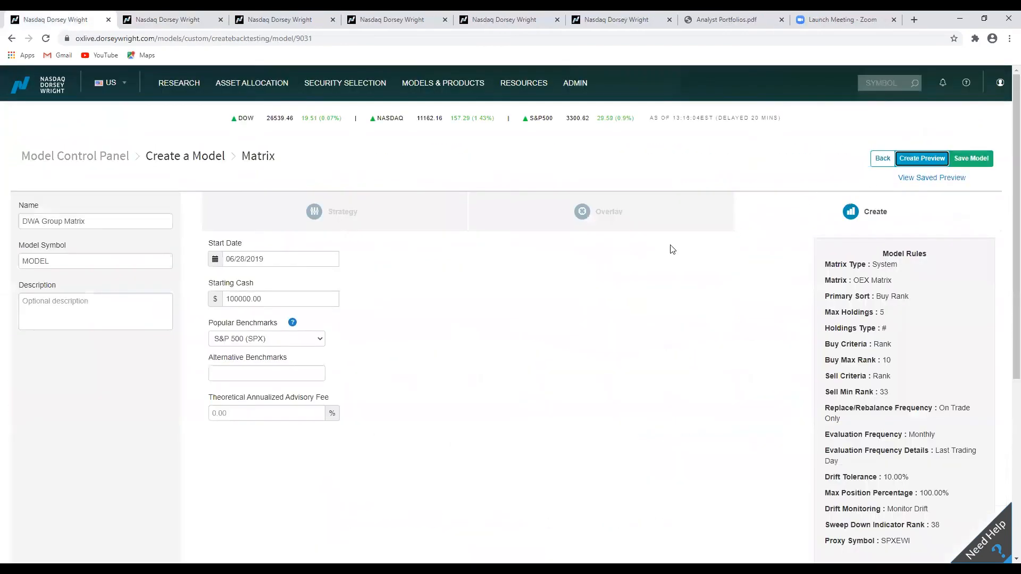